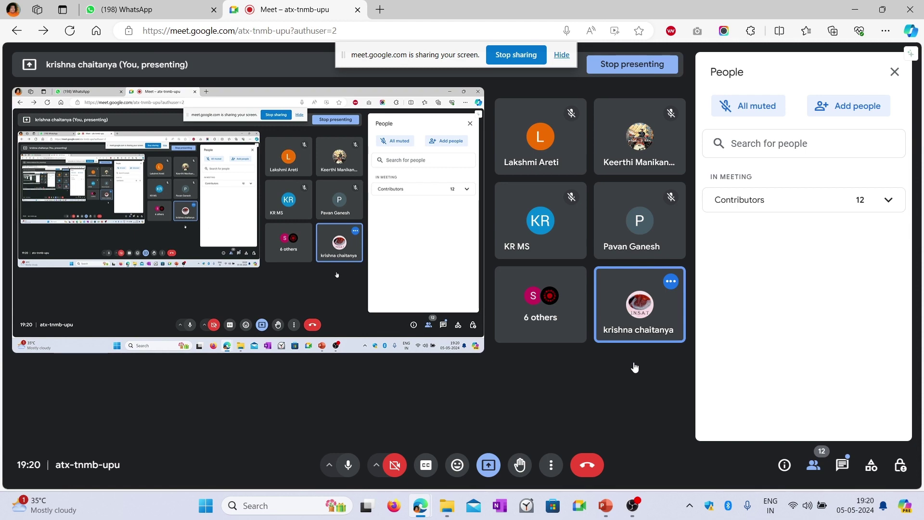
# - Mute the microphone in the meeting and close the participant list
pyautogui.hotkey('ctrl', 'd')
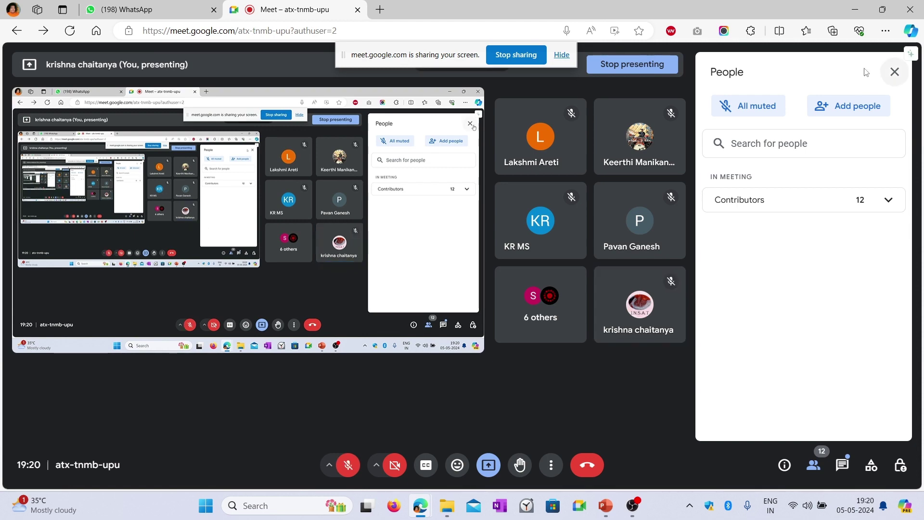
pyautogui.click(893, 73)
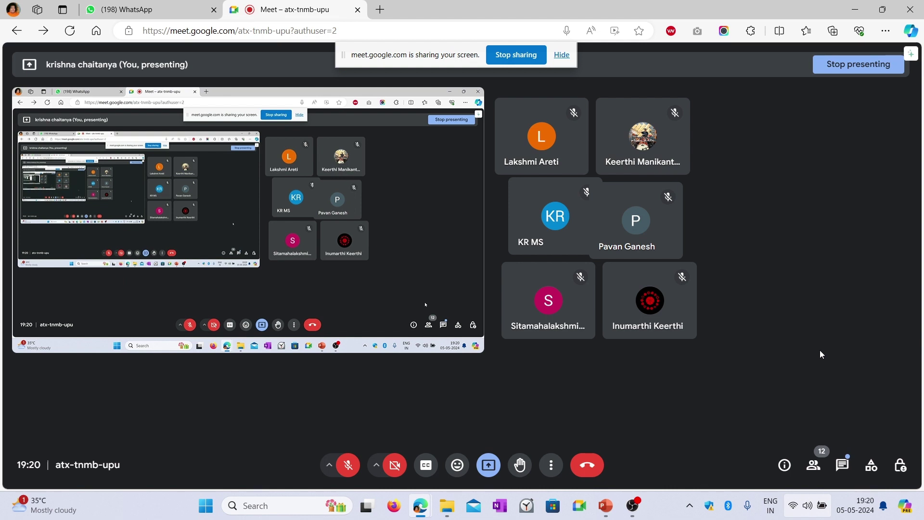
# - Switch to File Explorer and open the hr-data workbook from the Downloads folder
pyautogui.moveTo(447, 505)
pyautogui.click(378, 447)
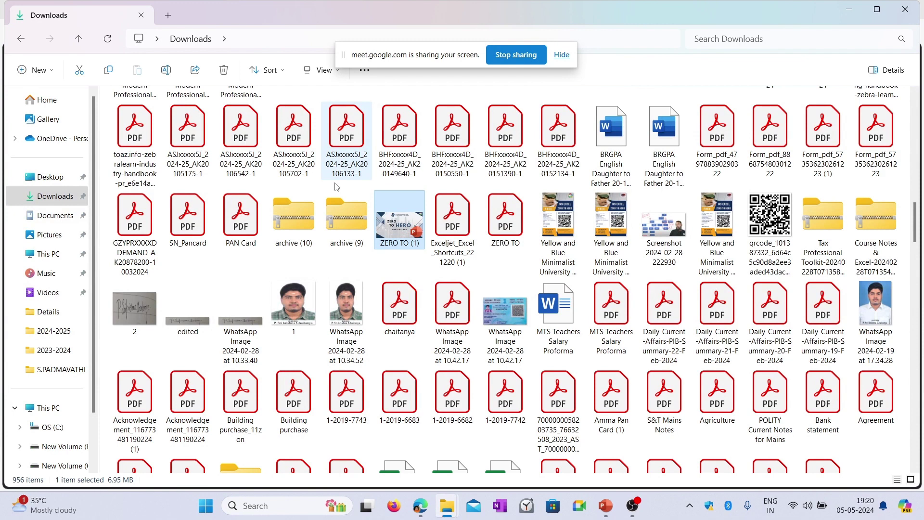
pyautogui.press('h')
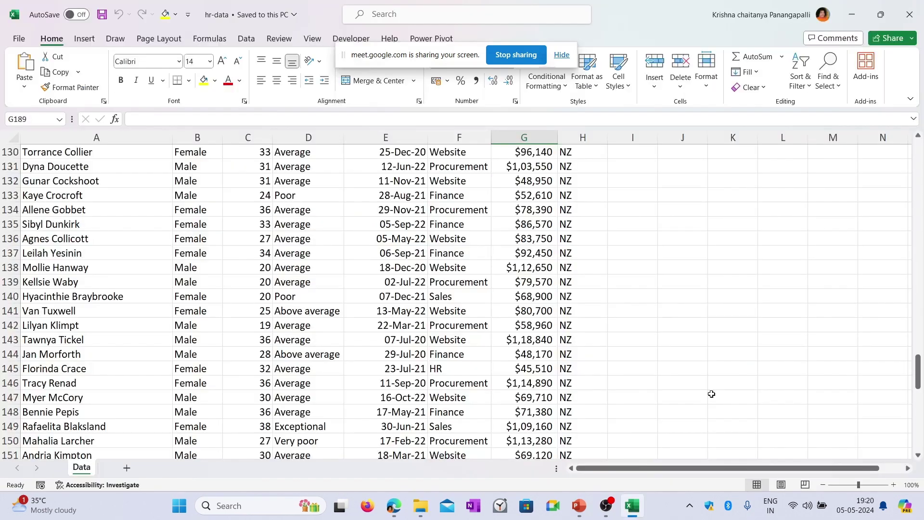
# - Insert a new blank worksheet before the Data sheet and select cell F9
pyautogui.moveTo(918, 375); pyautogui.dragTo(842, 146)
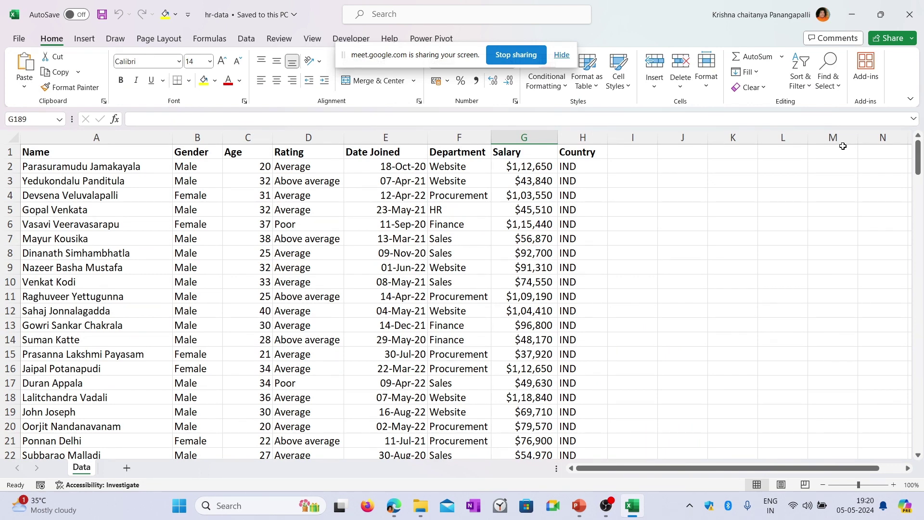
pyautogui.hotkey('shift', 'F11')
pyautogui.click(296, 267)
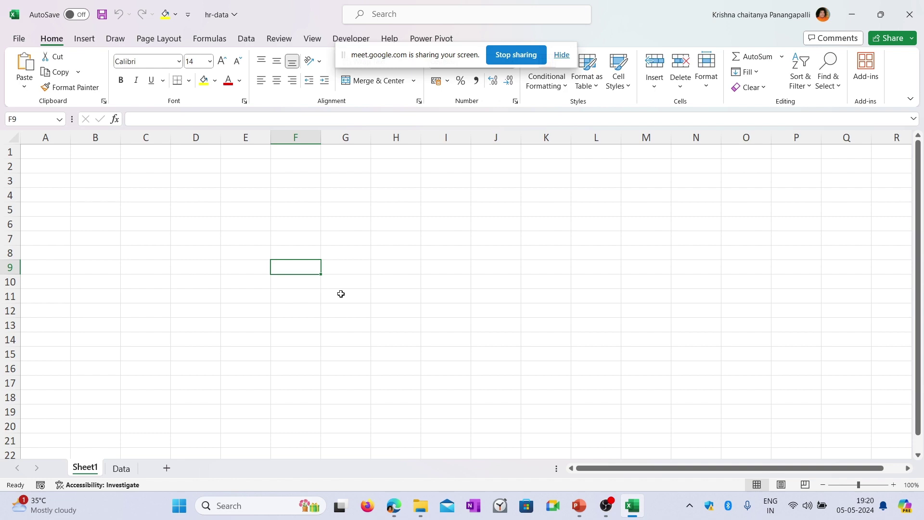
# - Switch to the Google Meet call, admit the waiting participant, and return to the Excel workbook
pyautogui.click(394, 505)
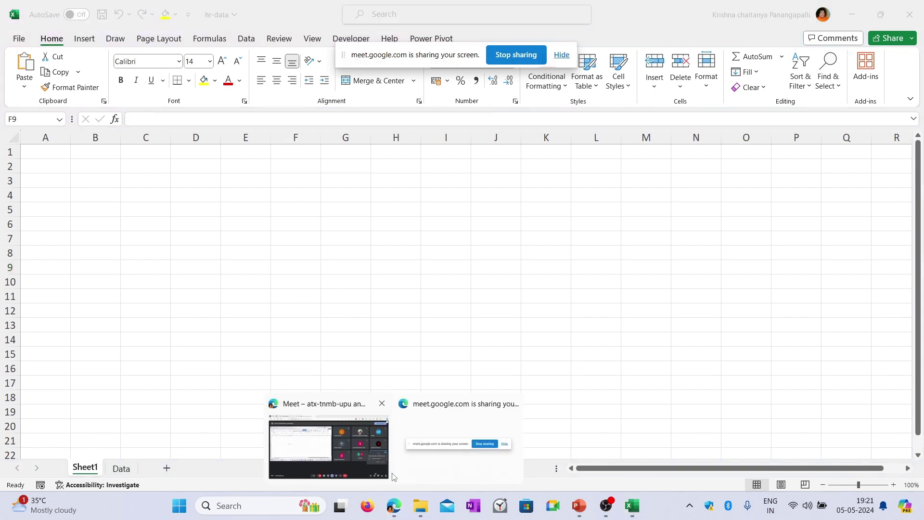
pyautogui.click(389, 474)
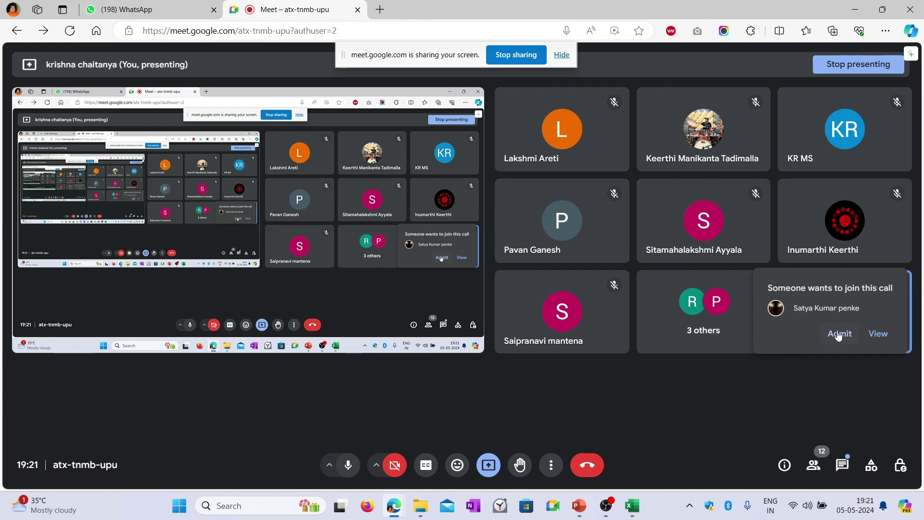
pyautogui.hotkey('alt', 'Tab')
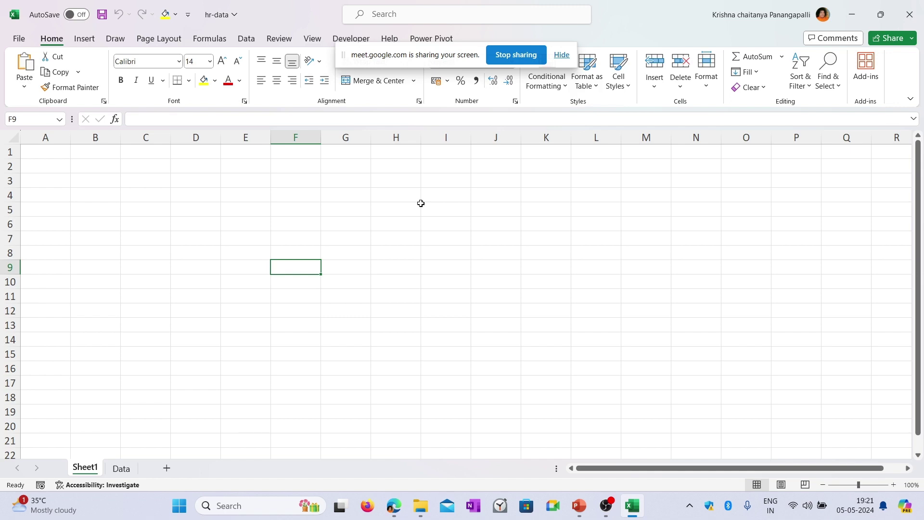
# - Enter a sample name in capitals in cell F9 and autofit column F to its width
pyautogui.write('S')
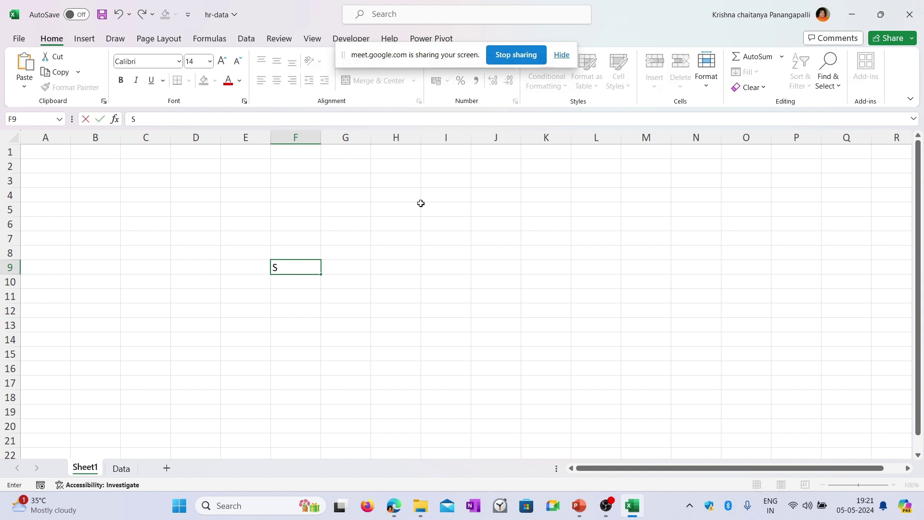
pyautogui.write('UNDHARAM')
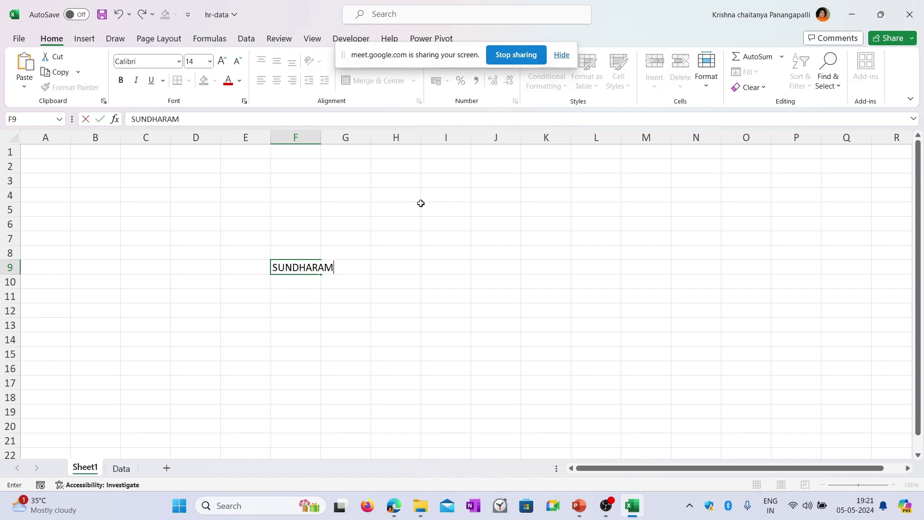
pyautogui.doubleClick(321, 137)
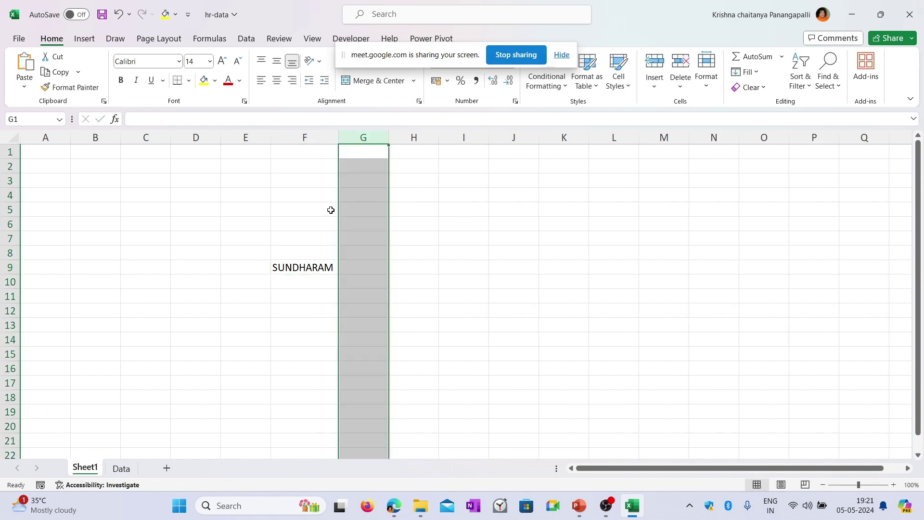
pyautogui.click(274, 272)
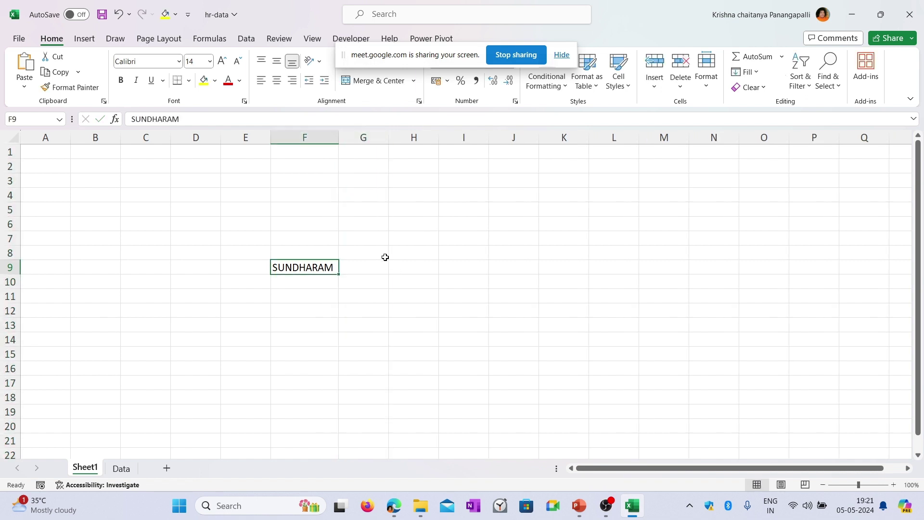
pyautogui.click(383, 266)
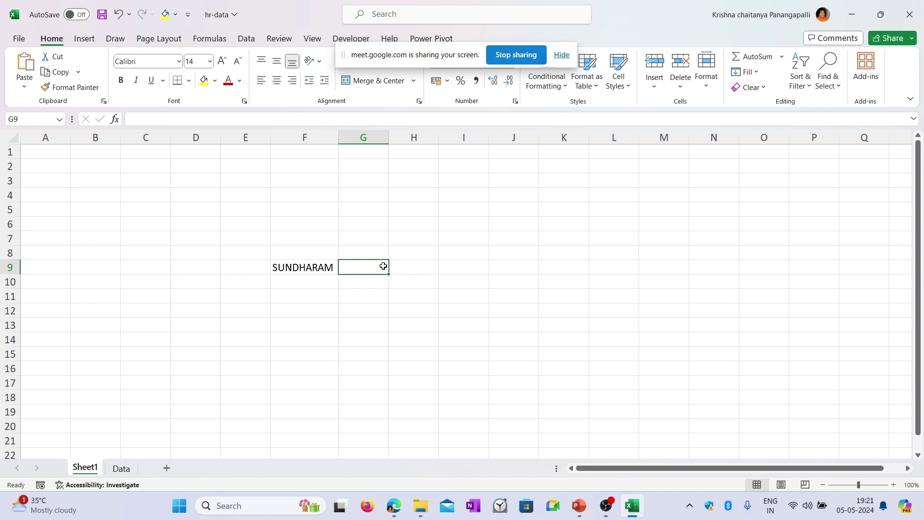
# - Clear the sample name from cell F9
pyautogui.press('Left')
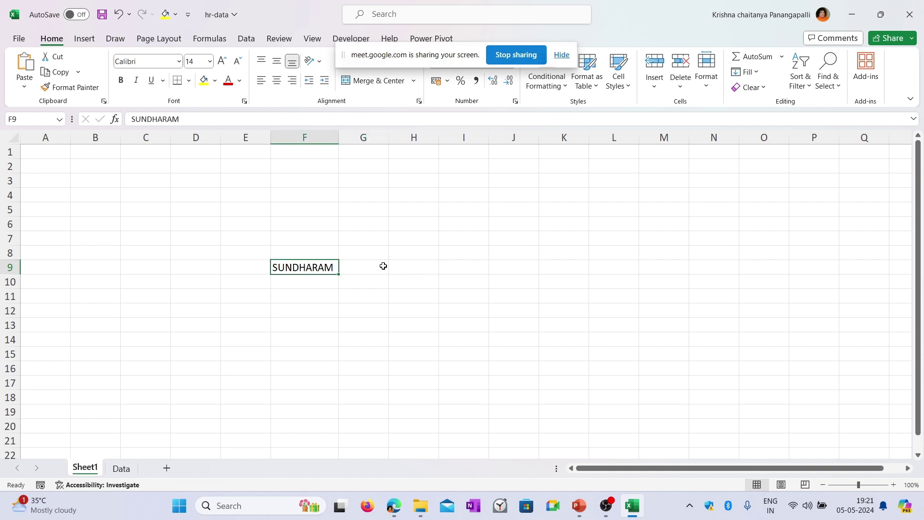
pyautogui.press('Down')
pyautogui.press('Up')
pyautogui.press('Delete')
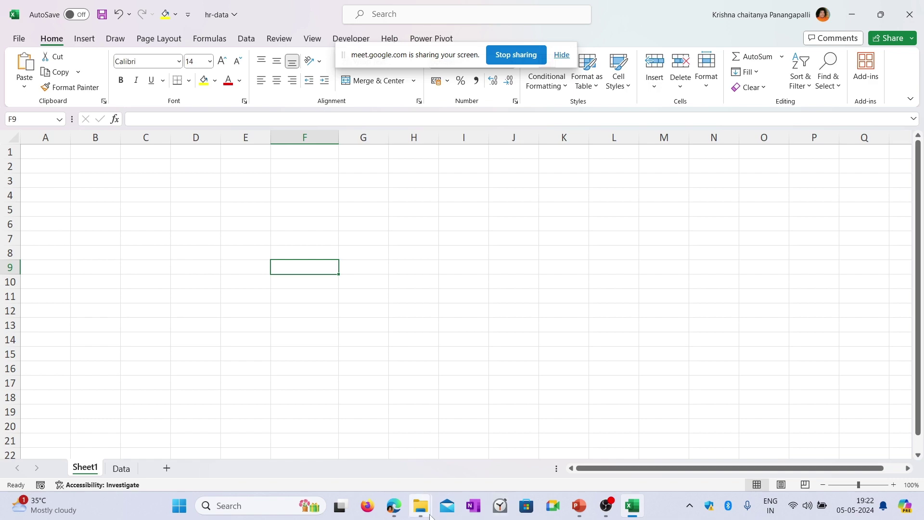
# - Check the participants in the Google Meet call and return to the Excel workbook
pyautogui.click(393, 505)
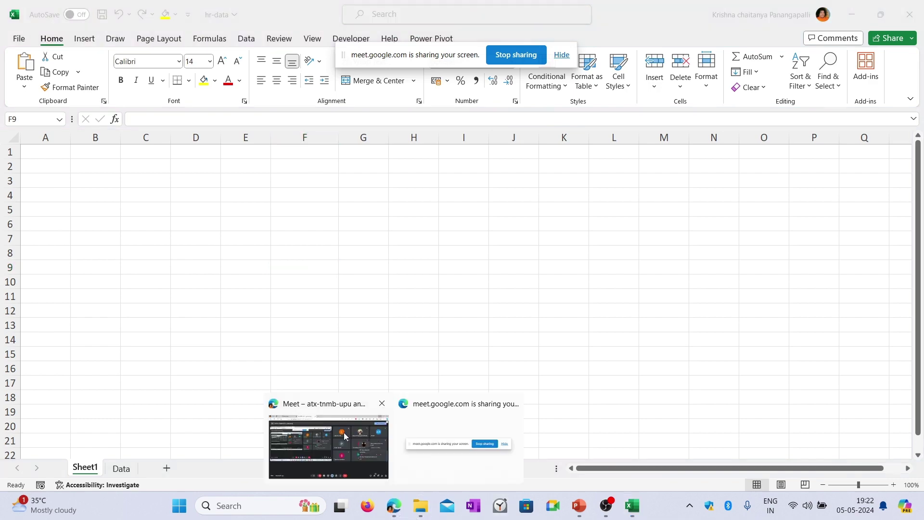
pyautogui.click(345, 436)
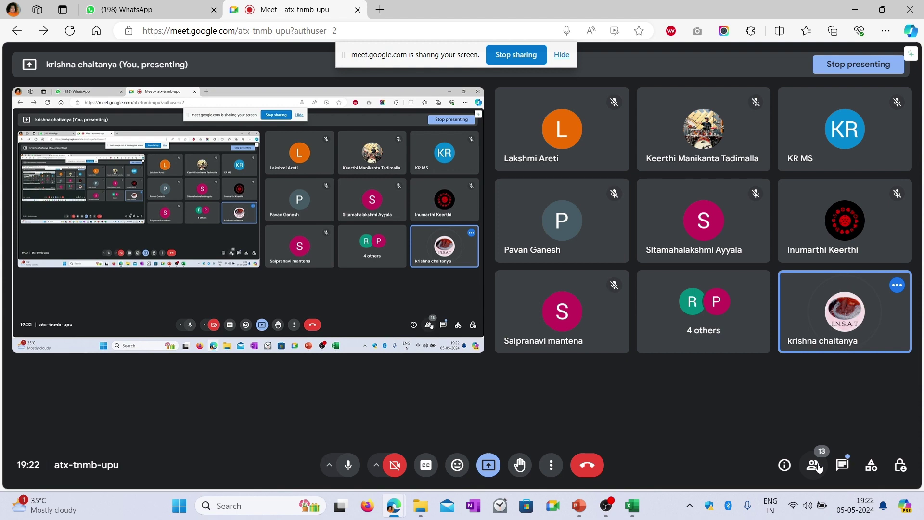
pyautogui.hotkey('alt', 'Tab')
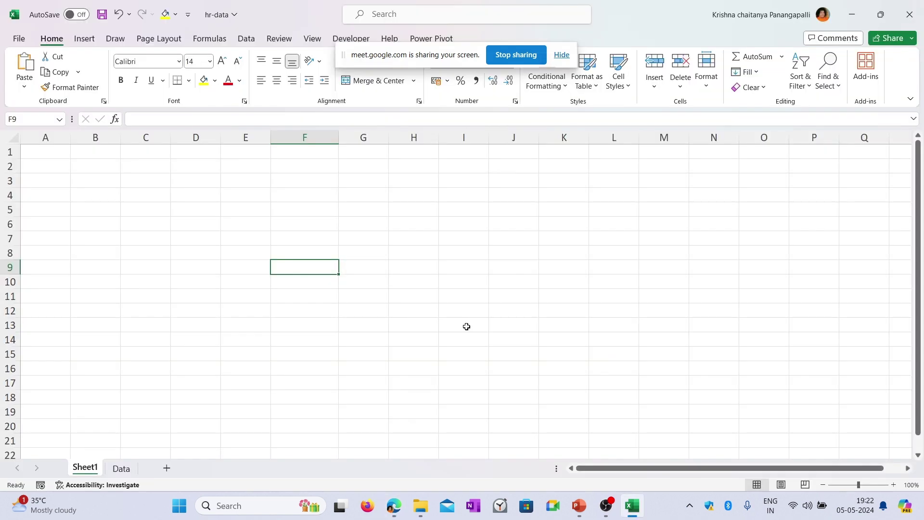
# - Examine the Insert, Draw, Page Layout, Formulas, Data and Review command groups, dismissing the notification, and return to Home
pyautogui.click(468, 325)
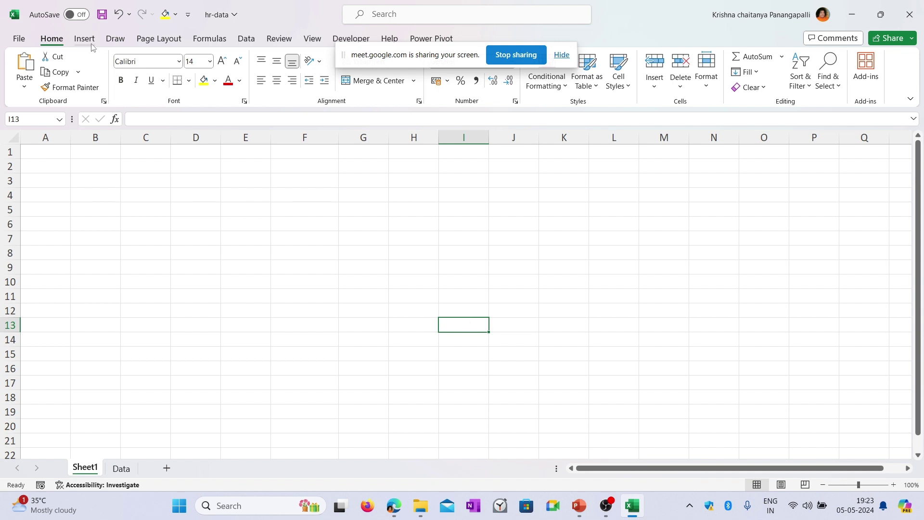
pyautogui.click(116, 39)
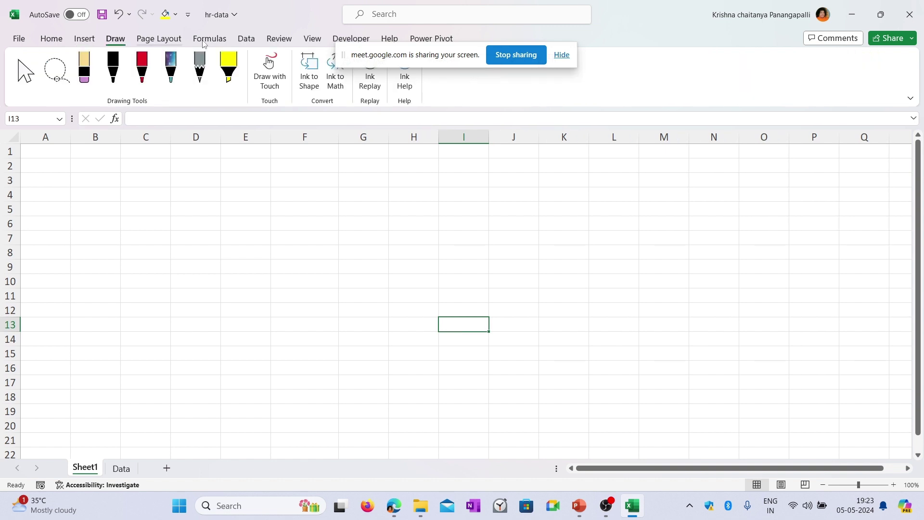
pyautogui.click(158, 38)
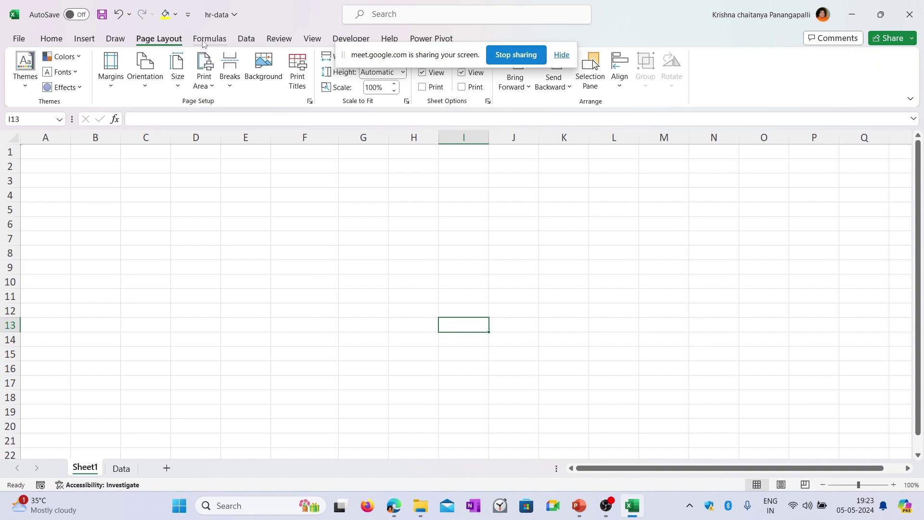
pyautogui.click(246, 40)
pyautogui.click(279, 39)
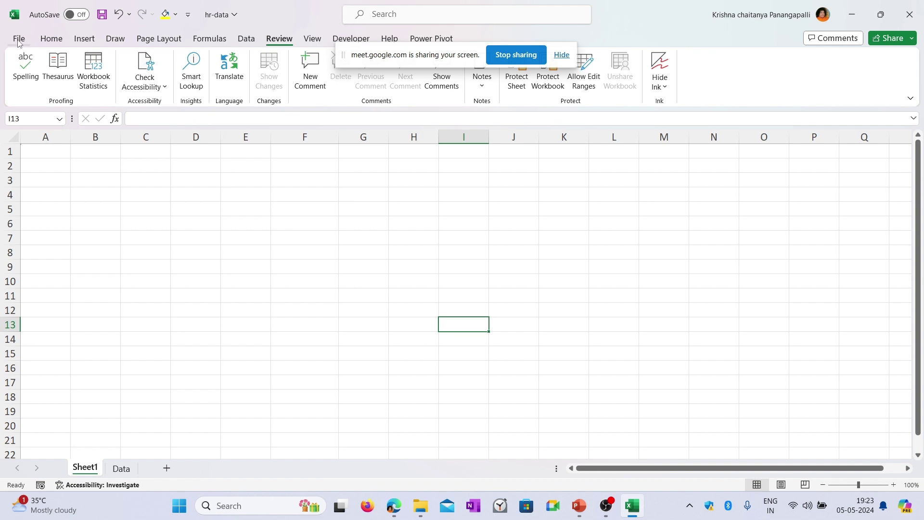
pyautogui.click(51, 38)
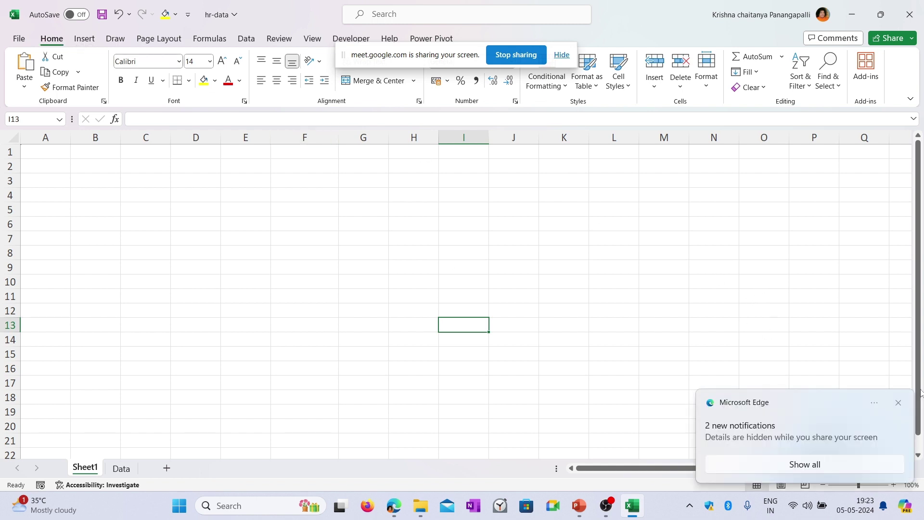
pyautogui.click(894, 402)
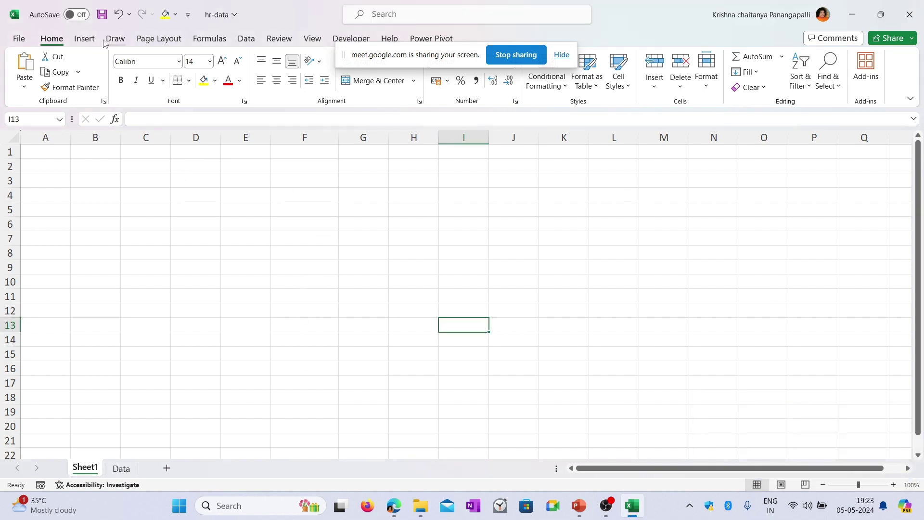
pyautogui.click(86, 40)
pyautogui.click(115, 44)
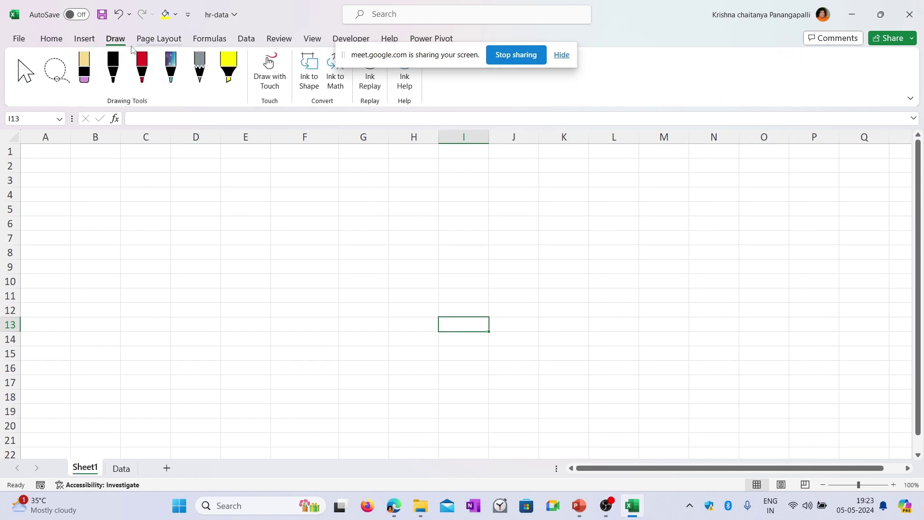
pyautogui.click(165, 42)
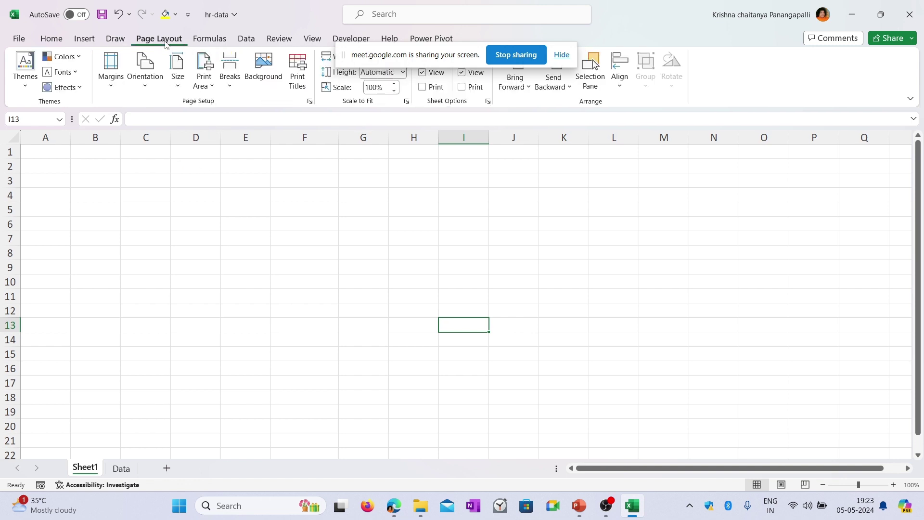
pyautogui.click(204, 42)
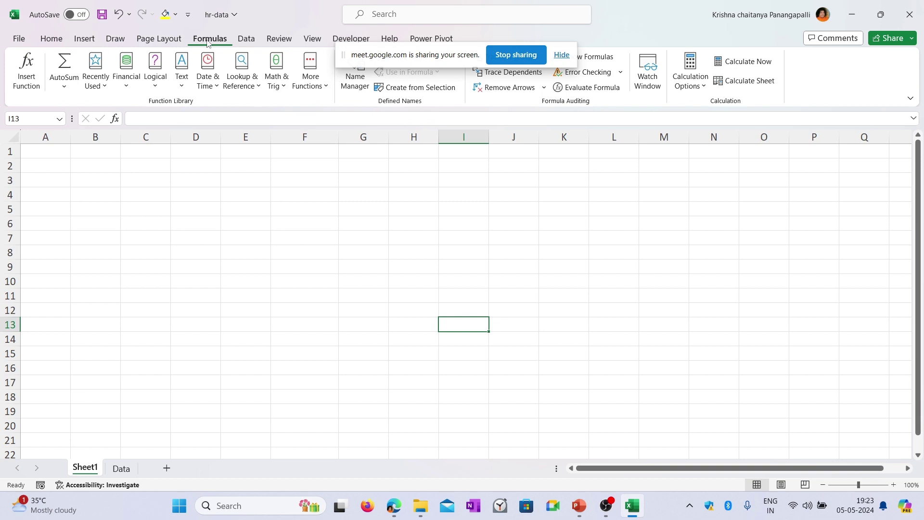
pyautogui.click(245, 45)
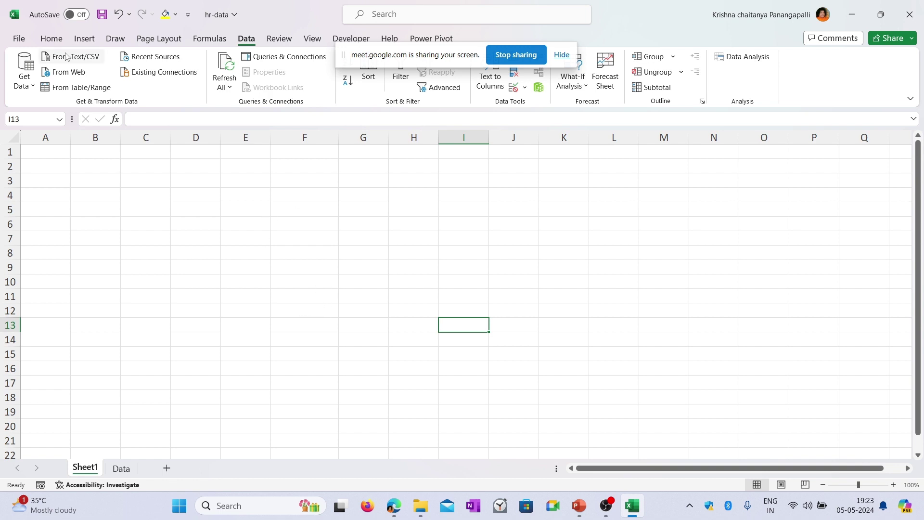
pyautogui.click(50, 38)
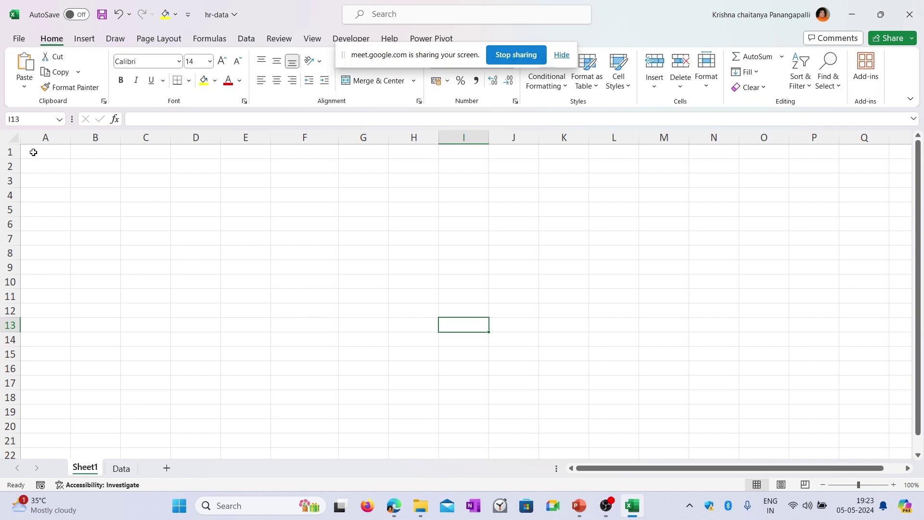
pyautogui.moveTo(33, 150); pyautogui.dragTo(893, 439)
pyautogui.click(353, 263)
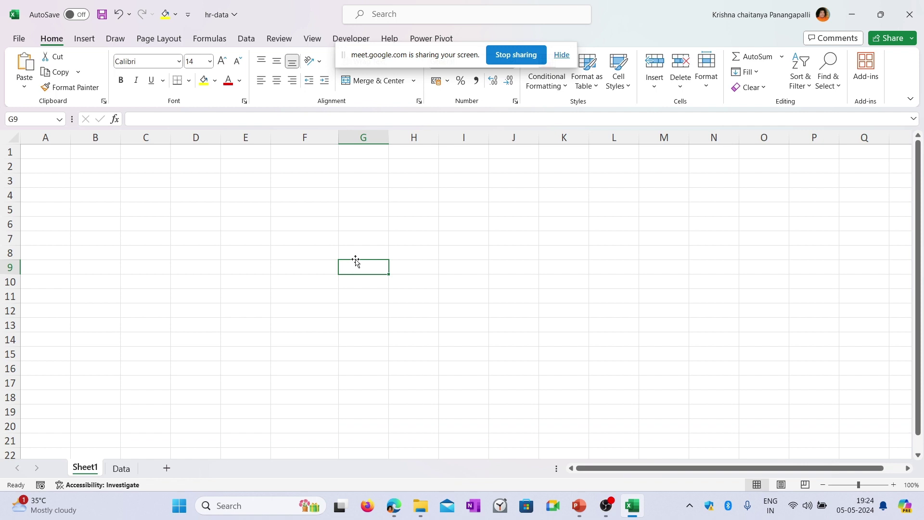
pyautogui.click(41, 151)
pyautogui.moveTo(87, 162); pyautogui.dragTo(64, 157)
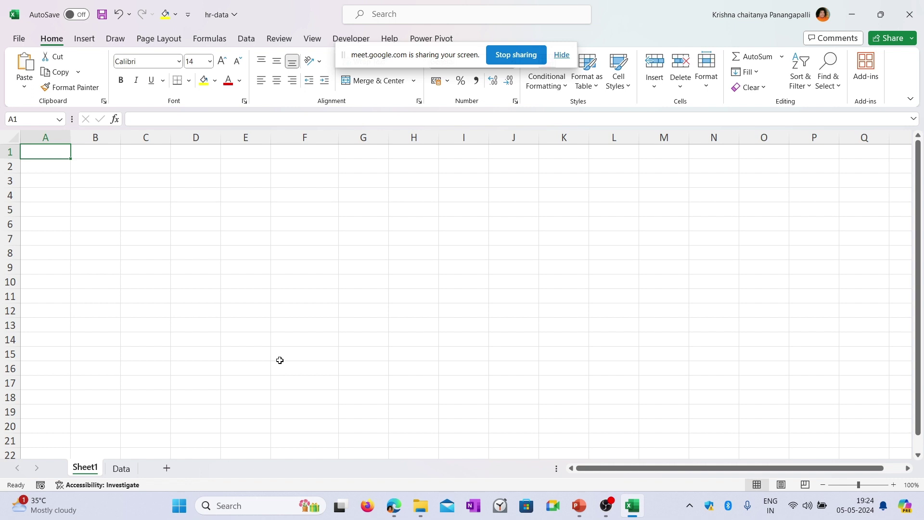
# - Add two more blank worksheets before the Data sheet and select all of column A on the second one
pyautogui.click(166, 469)
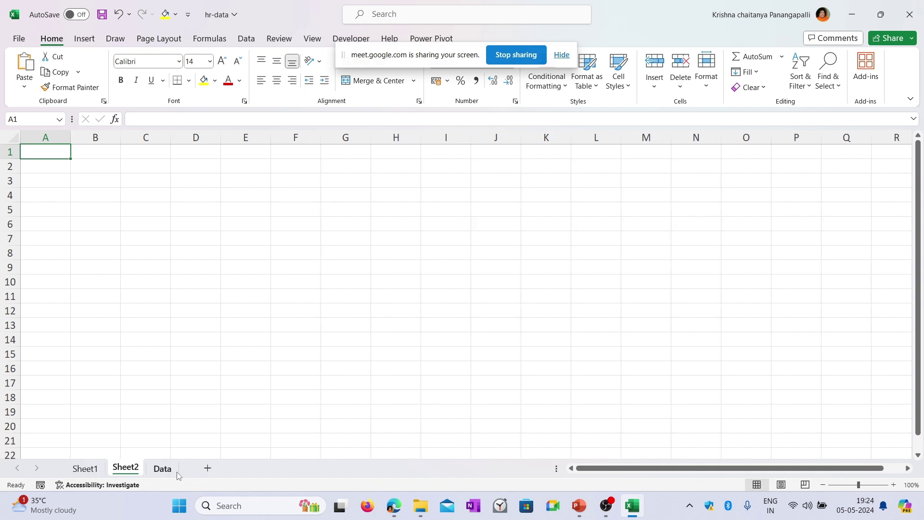
pyautogui.click(207, 473)
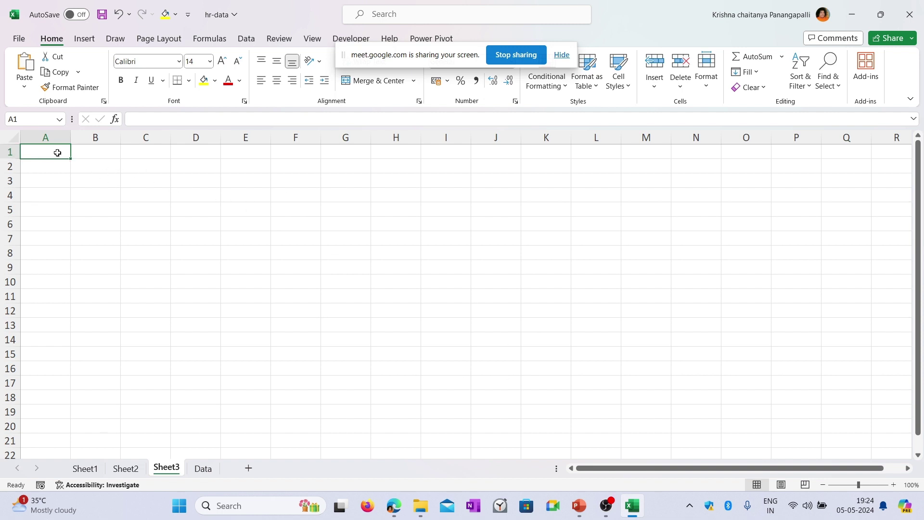
pyautogui.moveTo(58, 151)
pyautogui.mouseDown()
pyautogui.moveTo(668, 192)
pyautogui.moveTo(843, 265)
pyautogui.moveTo(839, 369)
pyautogui.moveTo(870, 441)
pyautogui.moveTo(392, 200)
pyautogui.moveTo(171, 155)
pyautogui.moveTo(60, 147)
pyautogui.mouseUp()
pyautogui.click(47, 140)
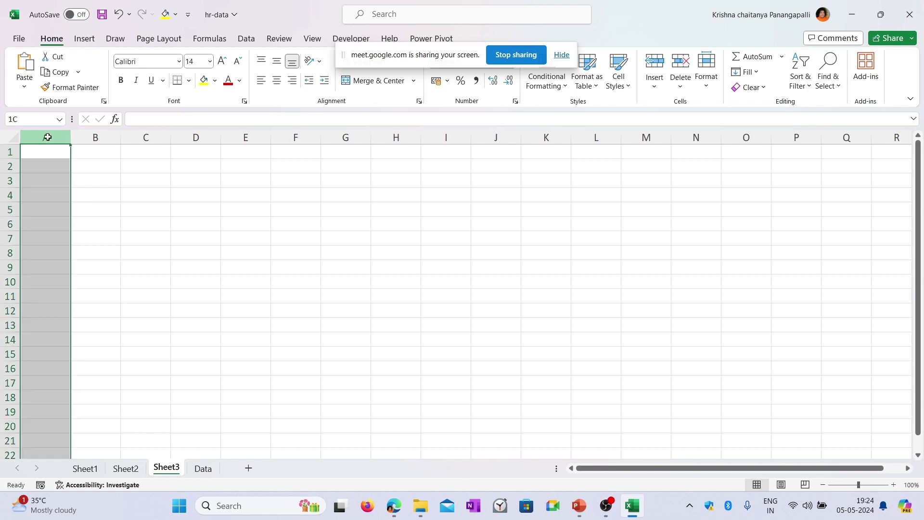
# - Select columns B, C, D and E one after another on Sheet3
pyautogui.click(95, 138)
pyautogui.click(145, 138)
pyautogui.click(196, 138)
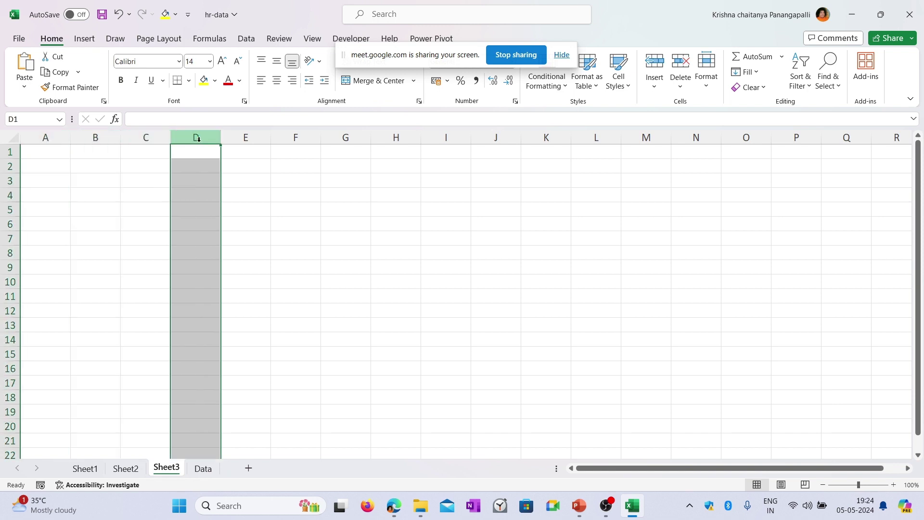
pyautogui.click(246, 138)
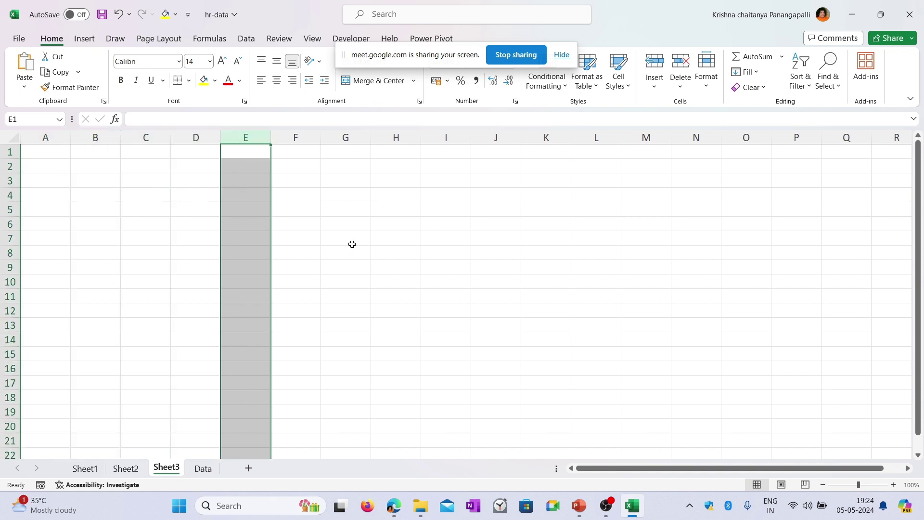
# - Select columns A through E in turn, highlight cells E1 to E18, and reselect the whole of column E
pyautogui.click(56, 137)
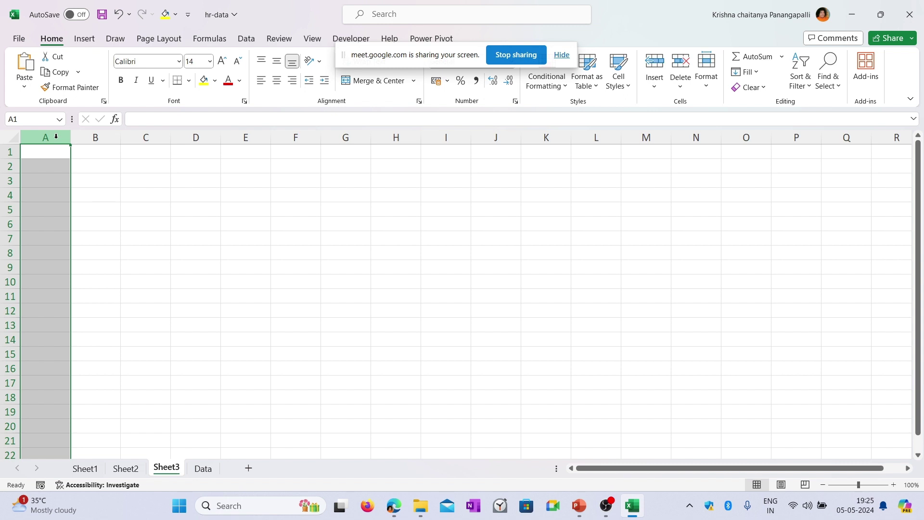
pyautogui.click(103, 138)
pyautogui.click(150, 141)
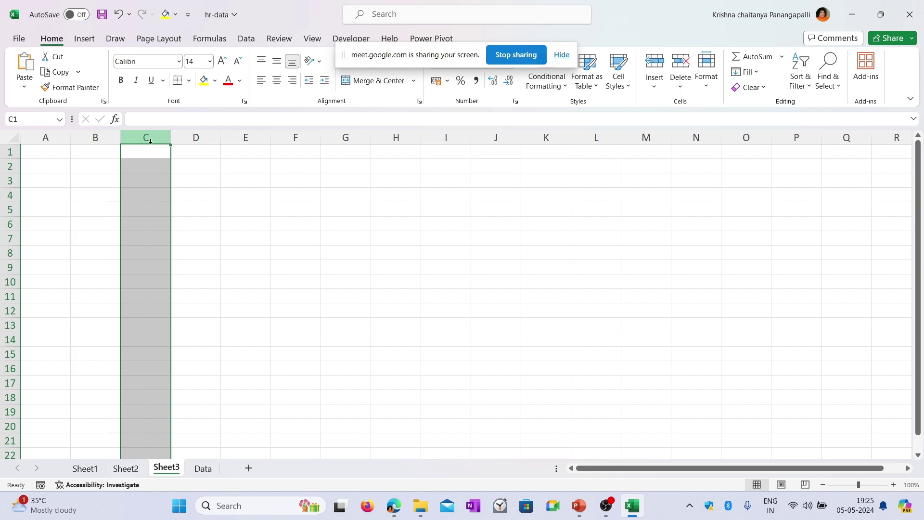
pyautogui.click(195, 139)
pyautogui.click(246, 138)
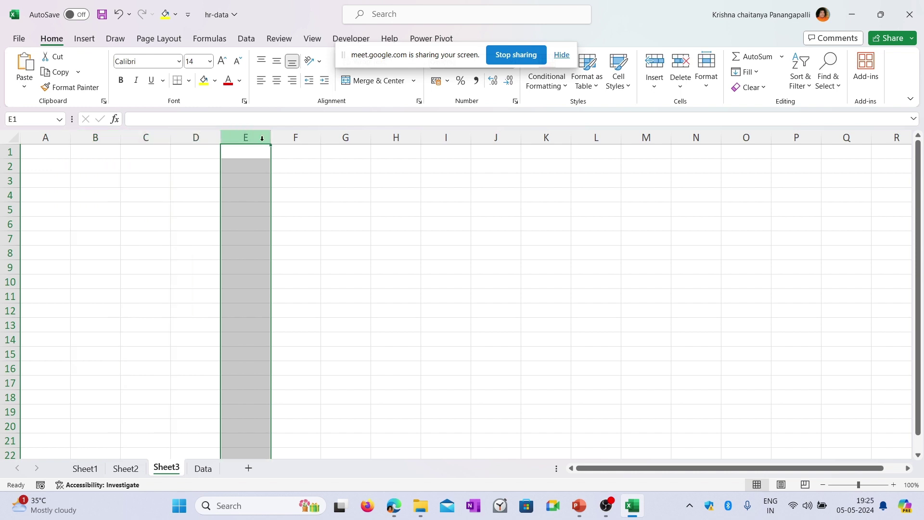
pyautogui.moveTo(247, 155); pyautogui.dragTo(248, 397)
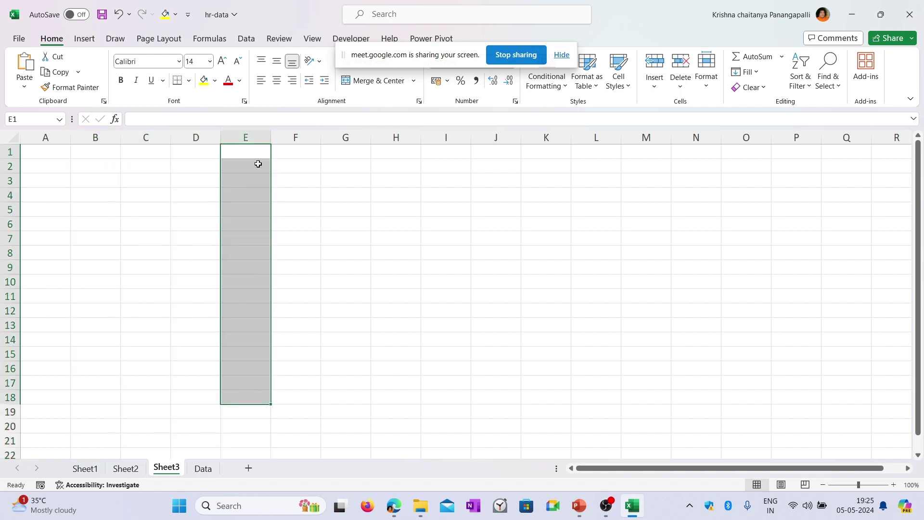
pyautogui.click(265, 135)
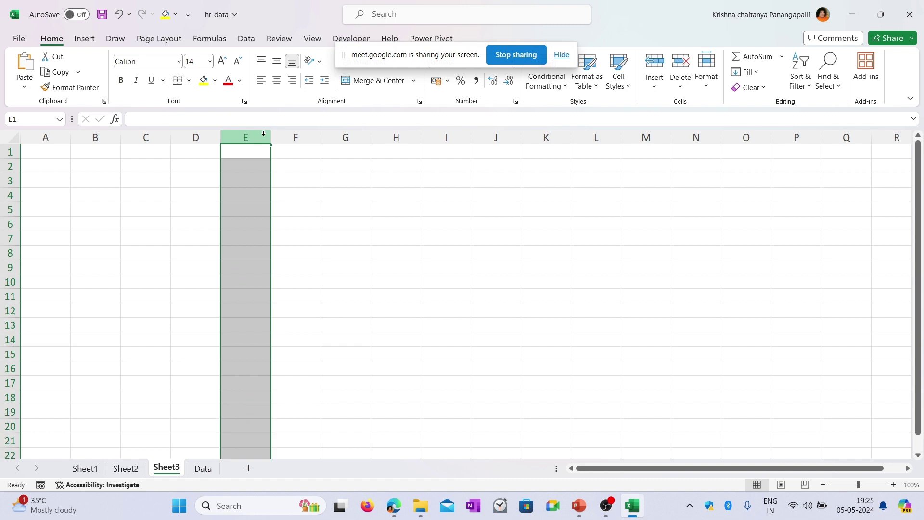
# - Select rows 1, 2, 3 and 4 one after another
pyautogui.click(10, 152)
pyautogui.click(6, 166)
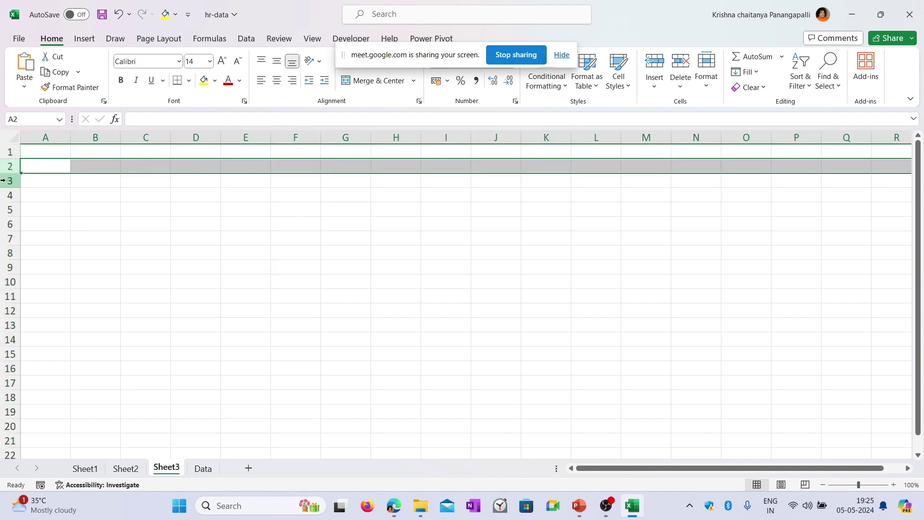
pyautogui.click(3, 180)
pyautogui.click(3, 194)
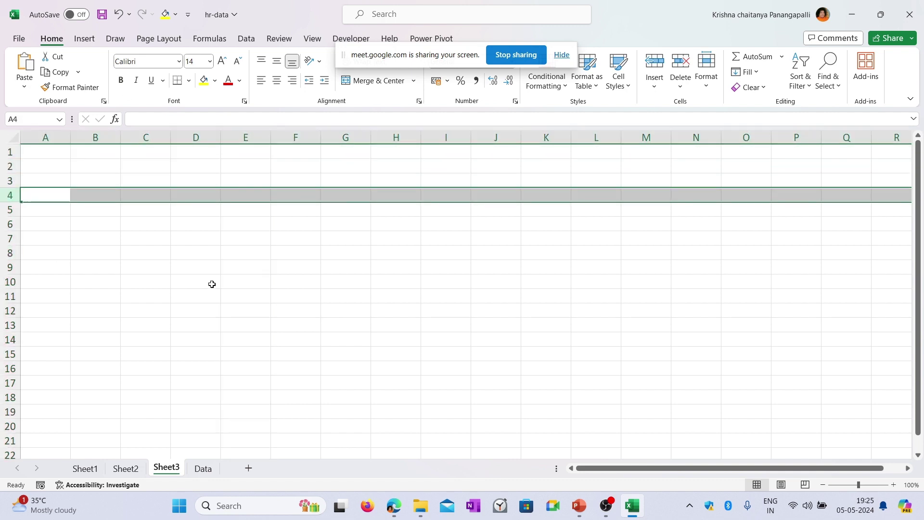
# - Select cell E6, enlarge the sheet to 120%, and highlight the cell's address in the Name Box
pyautogui.click(255, 226)
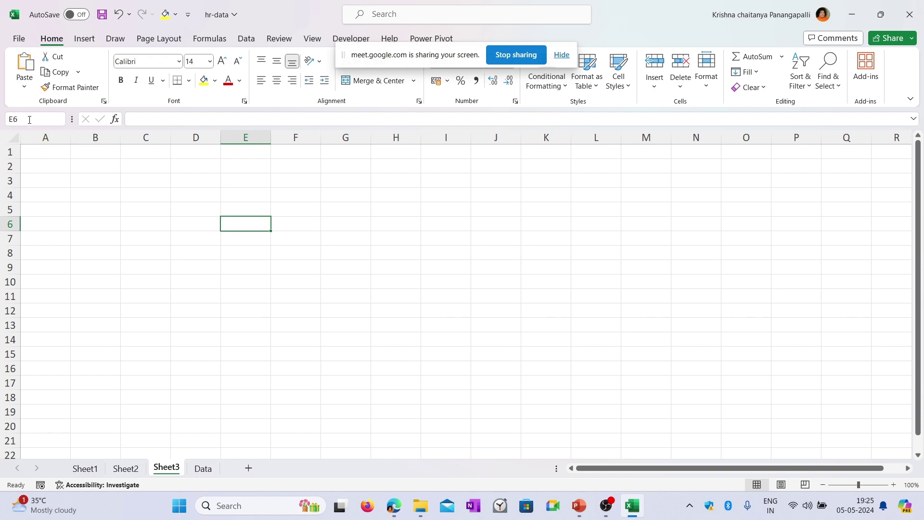
pyautogui.click(893, 486)
pyautogui.click(893, 486)
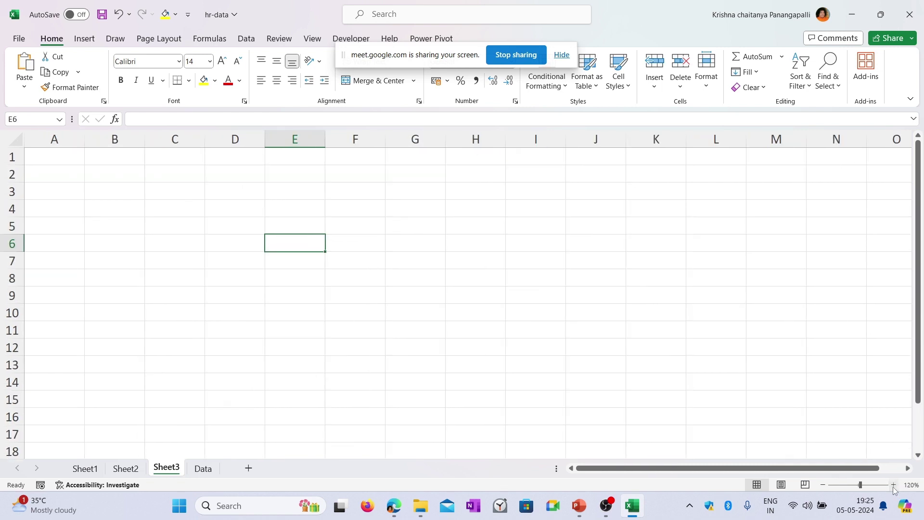
pyautogui.click(44, 119)
pyautogui.moveTo(38, 119); pyautogui.dragTo(3, 118)
pyautogui.click(27, 123)
# - Select cells F6, F5, F8, C7 and M4 in turn to compare their cell addresses
pyautogui.click(357, 245)
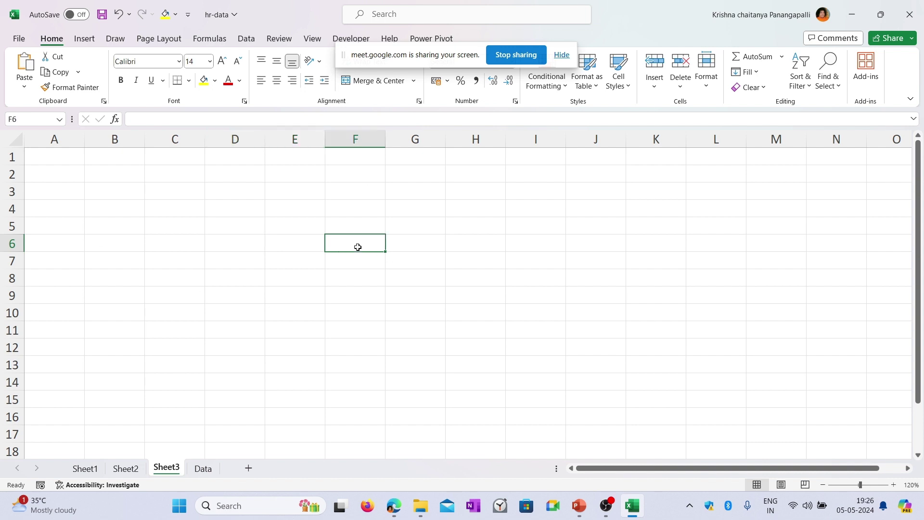
pyautogui.click(364, 229)
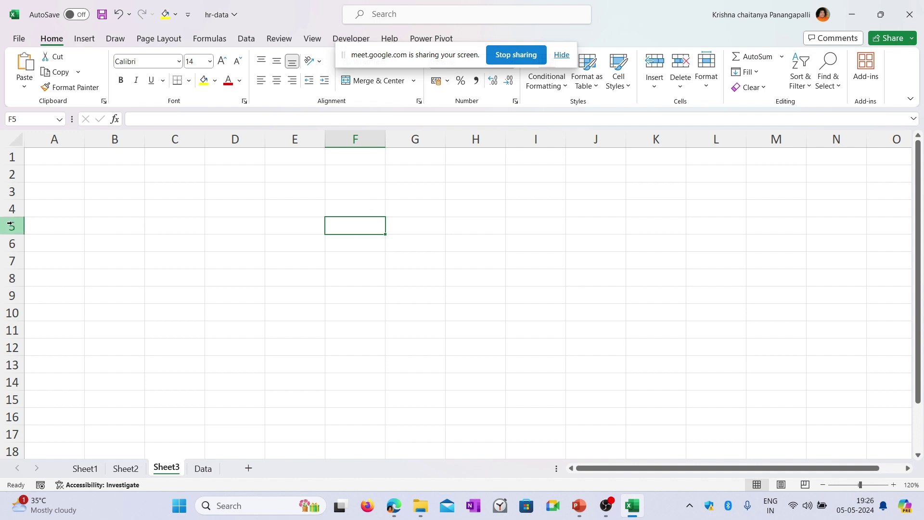
pyautogui.click(360, 272)
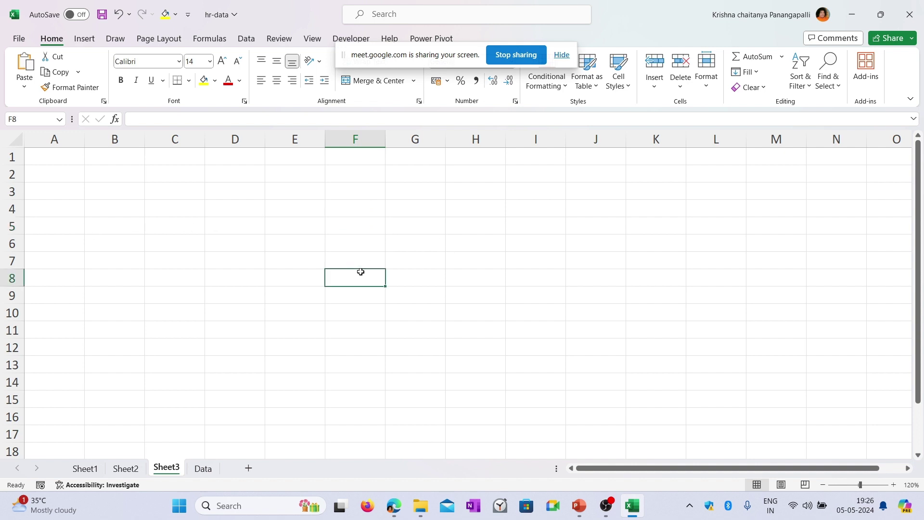
pyautogui.click(197, 258)
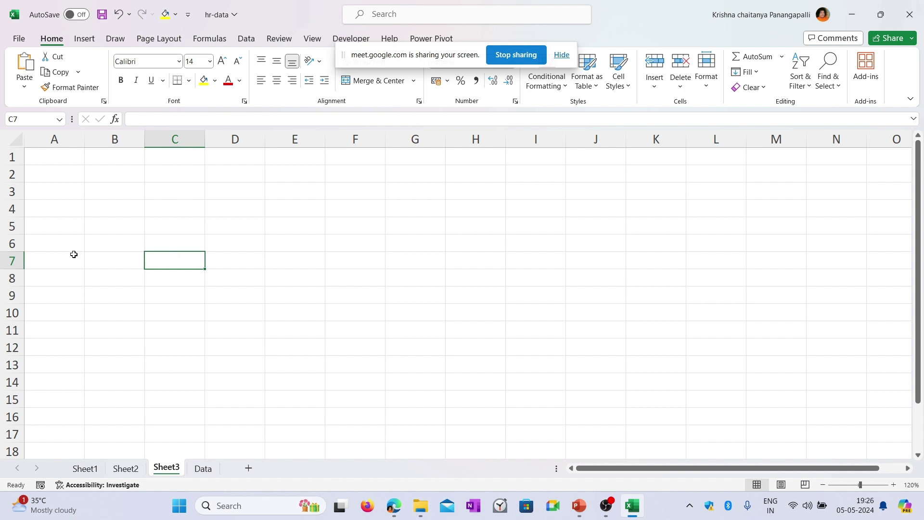
pyautogui.click(749, 207)
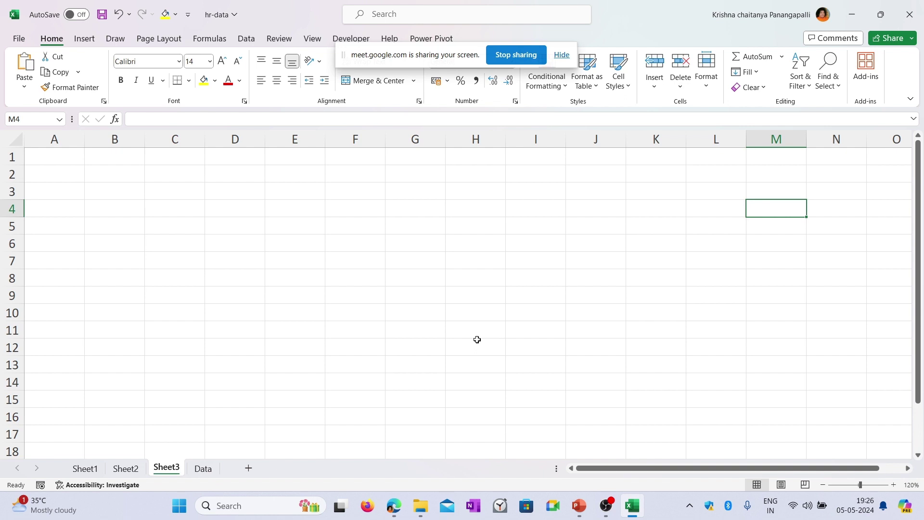
# - Demonstrate zooming by setting the sheet to 100%, up to 120%, and back to 100%
pyautogui.keyDown('ctrl'); pyautogui.scroll(-2, 317, 237); pyautogui.keyUp('ctrl')
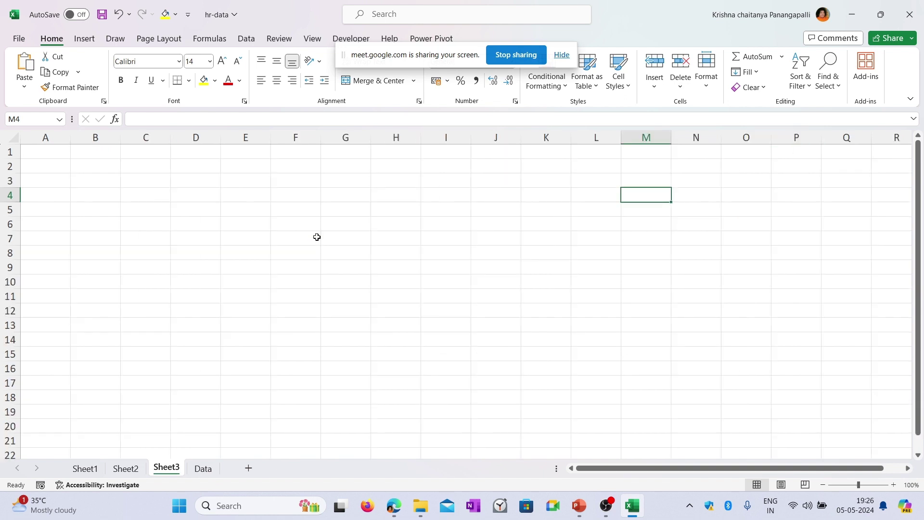
pyautogui.click(894, 485)
pyautogui.click(893, 485)
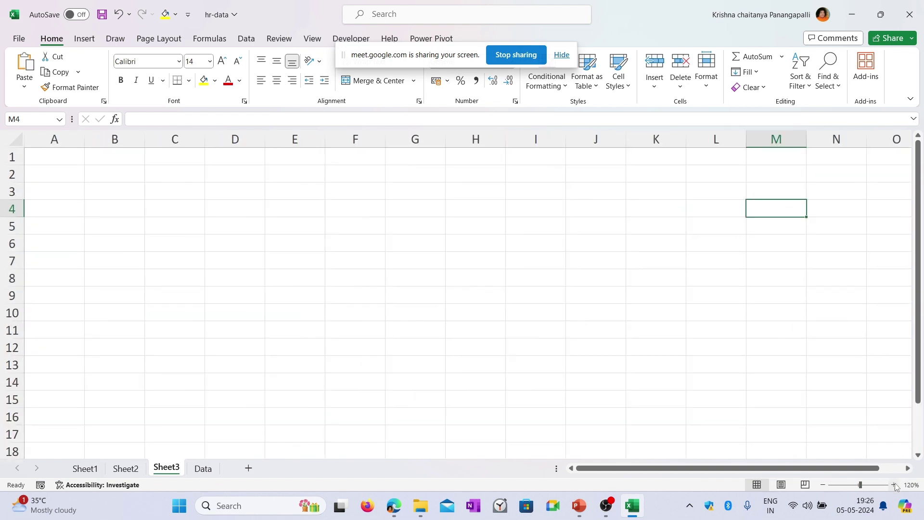
pyautogui.click(823, 485)
pyautogui.click(822, 485)
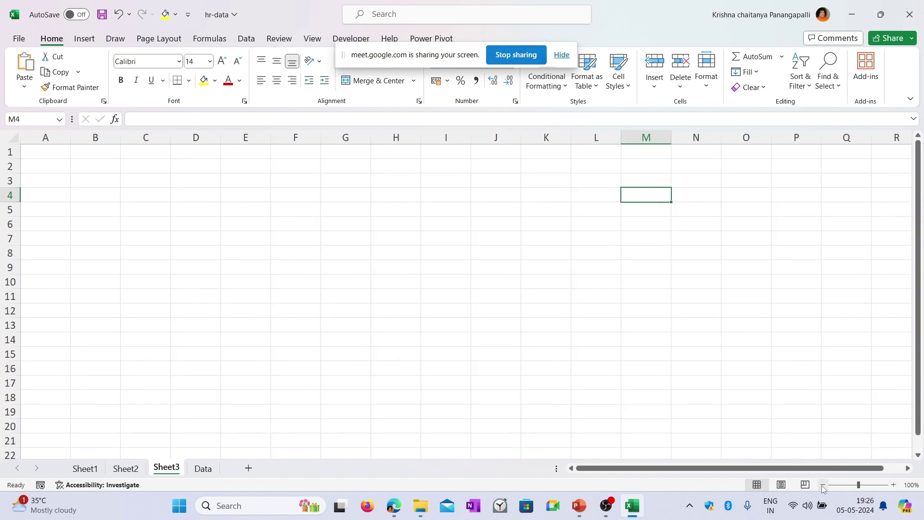
# - Compare the Page Layout and Page Break Preview views of Sheet3, and return to Normal view with cell E7 selected
pyautogui.click(781, 484)
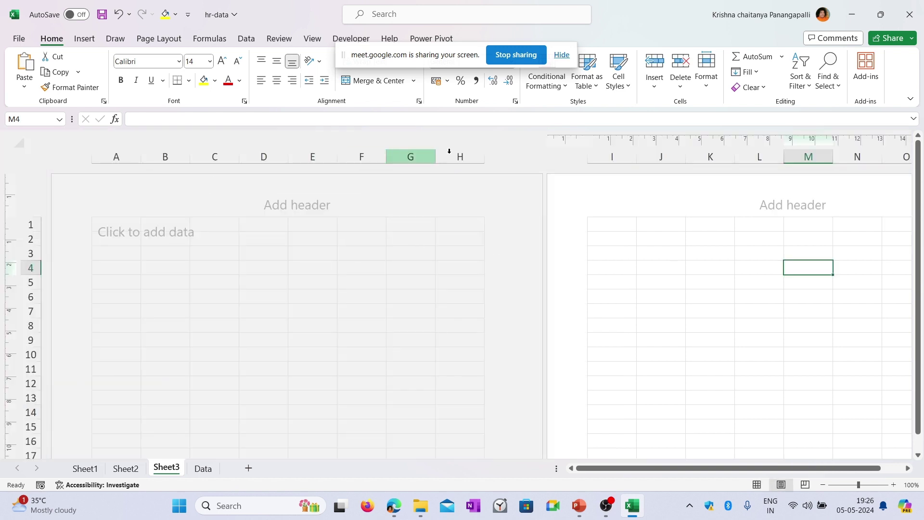
pyautogui.click(805, 485)
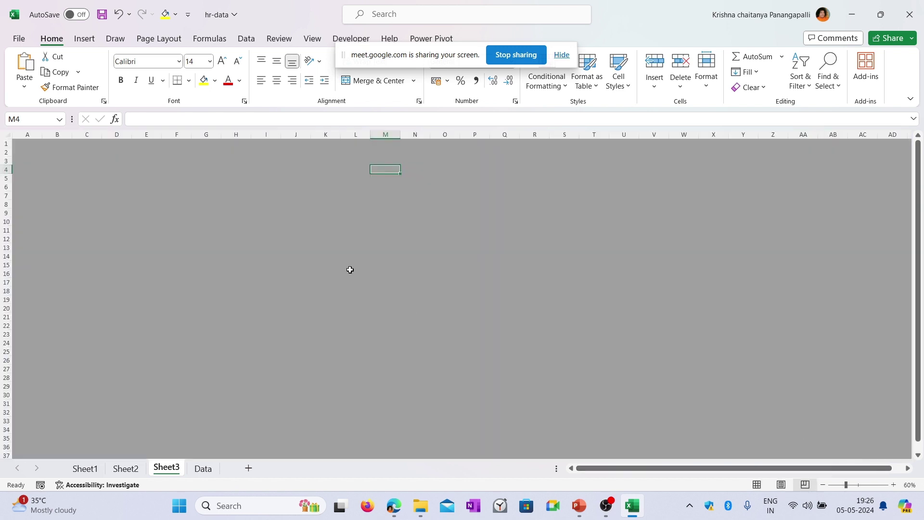
pyautogui.click(780, 484)
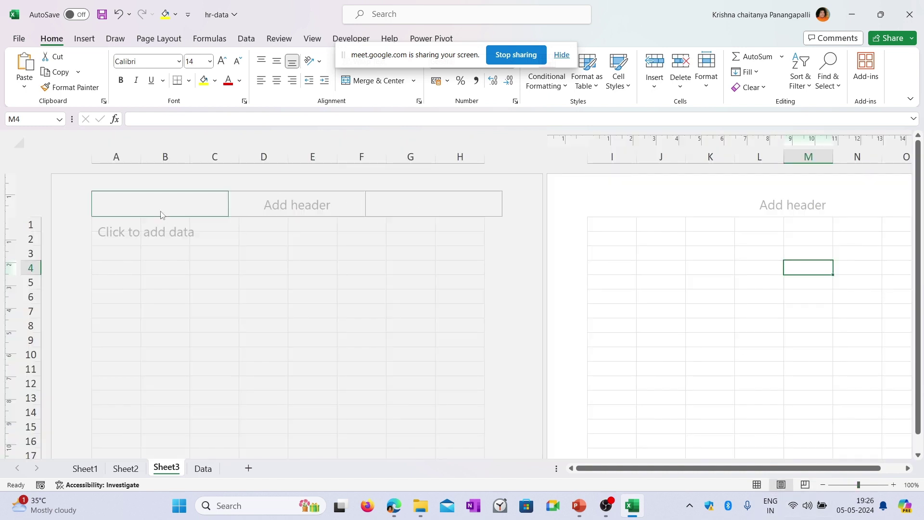
pyautogui.click(762, 485)
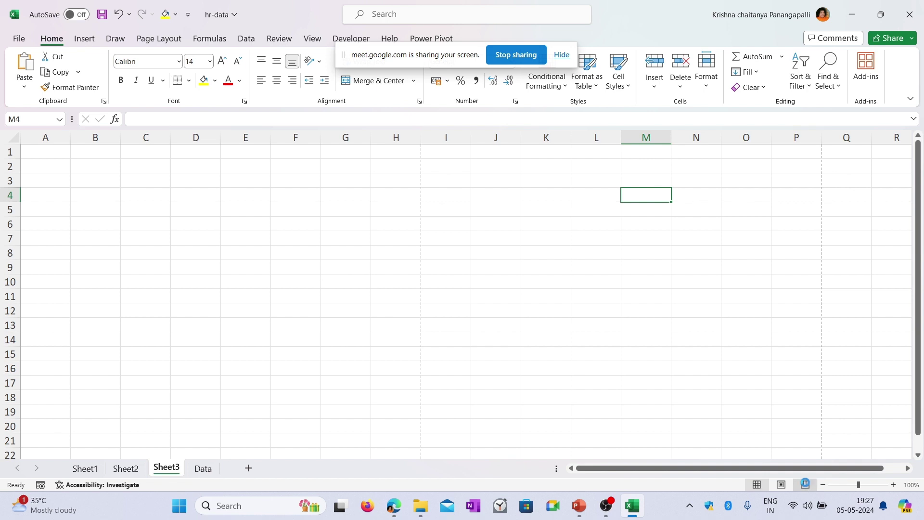
pyautogui.click(805, 484)
pyautogui.click(780, 484)
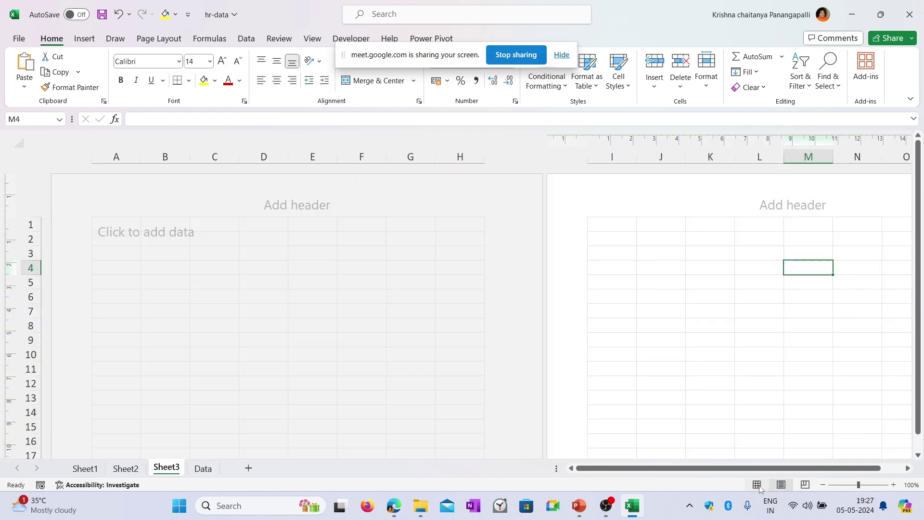
pyautogui.click(756, 484)
pyautogui.click(566, 297)
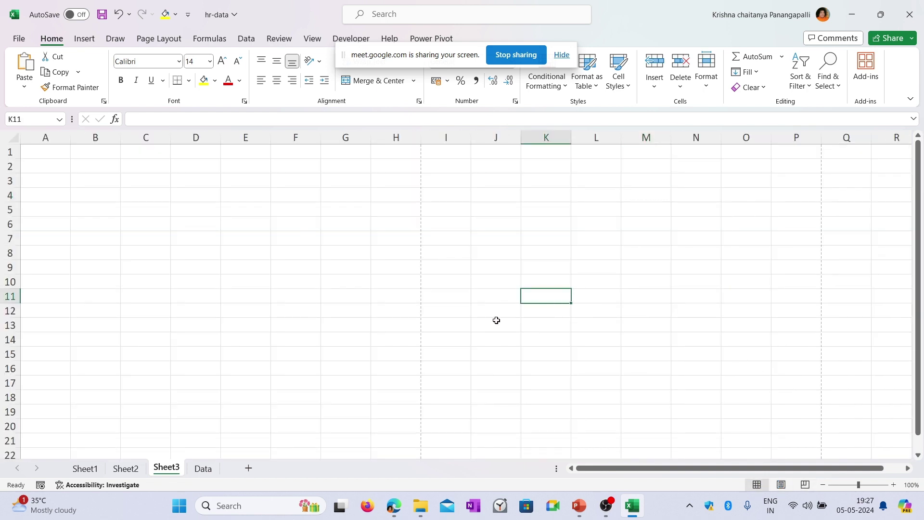
pyautogui.click(247, 242)
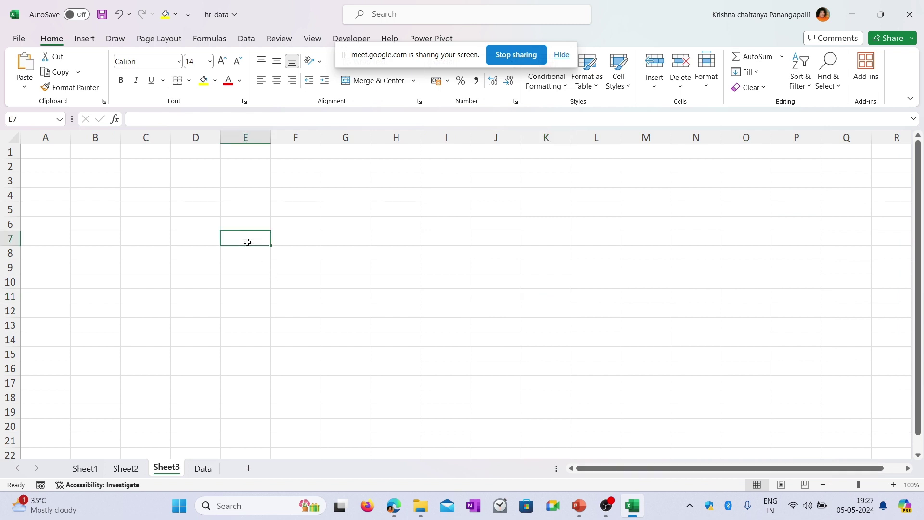
# - Open Sheet1, check the contributors list in the Google Meet call, and return to the Excel workbook
pyautogui.click(91, 467)
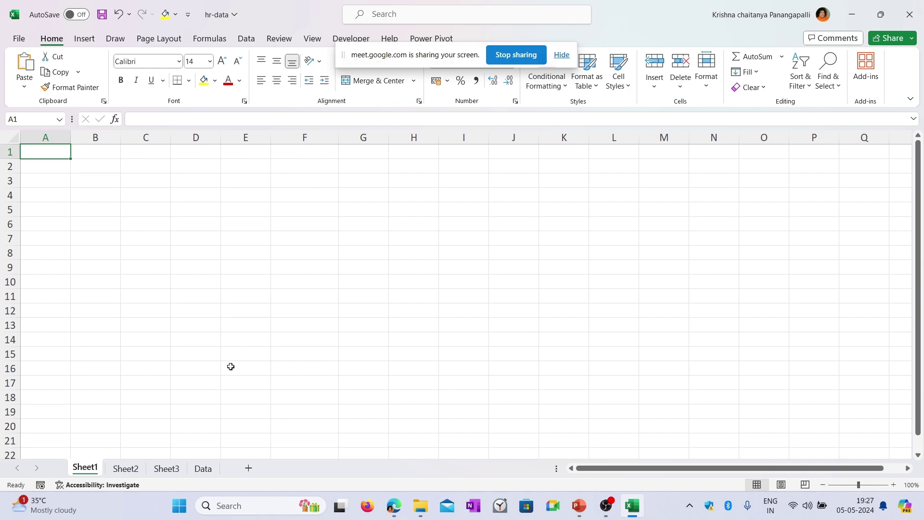
pyautogui.moveTo(394, 505)
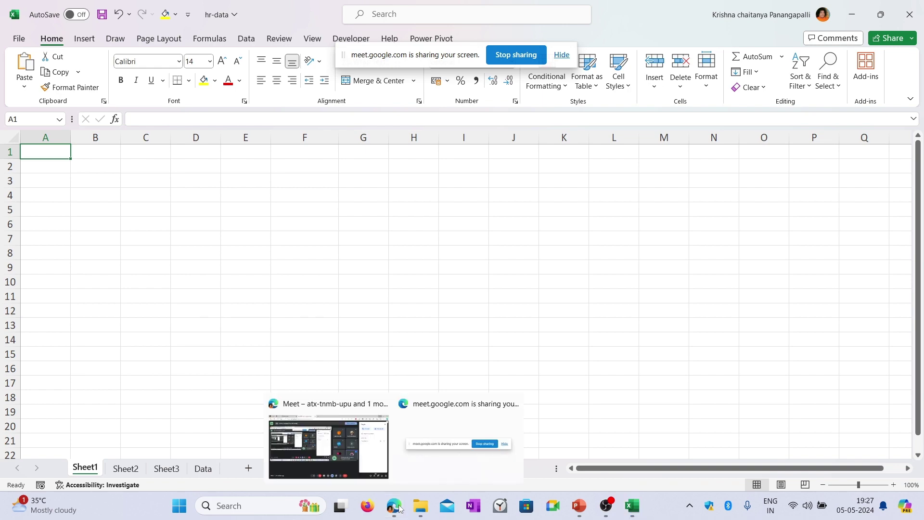
pyautogui.click(345, 441)
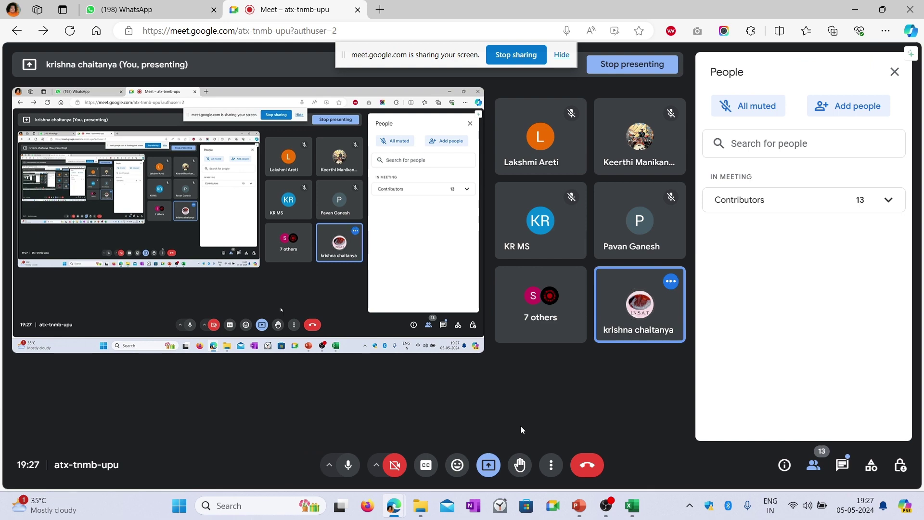
pyautogui.click(813, 465)
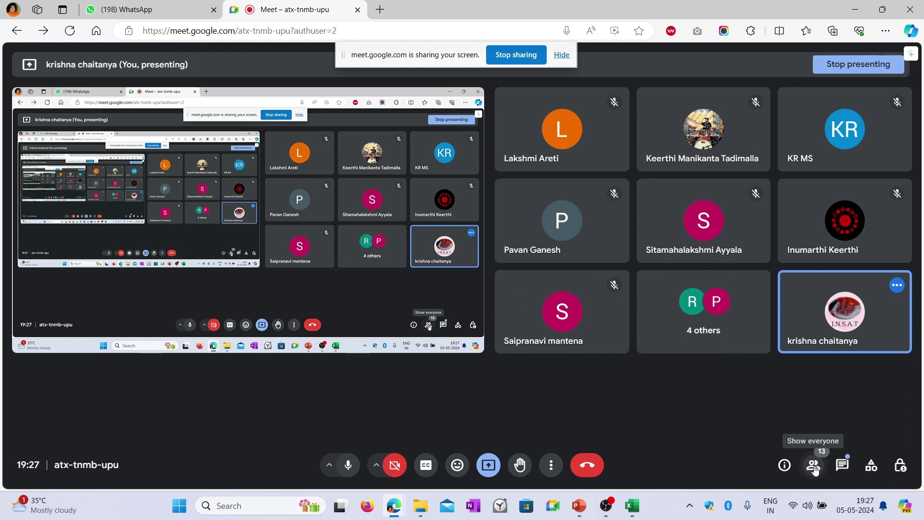
pyautogui.click(813, 465)
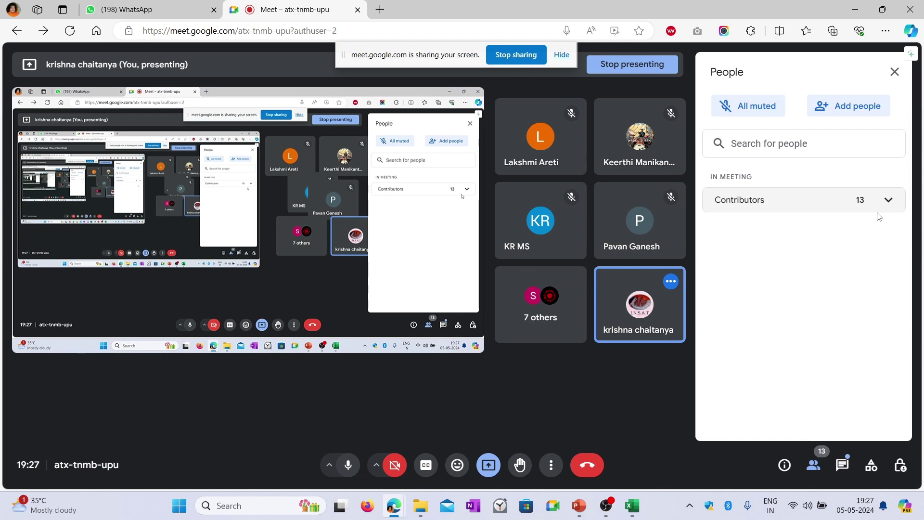
pyautogui.click(876, 212)
pyautogui.scroll(-5, 807, 326)
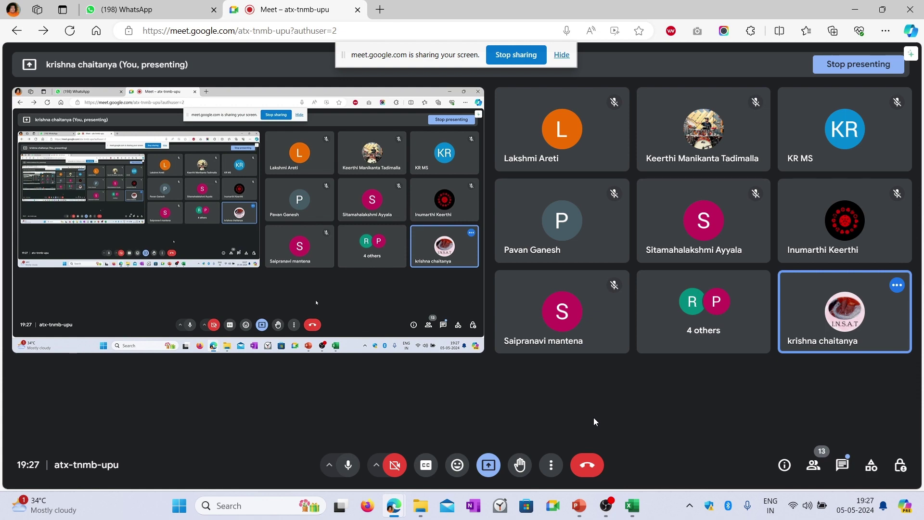
pyautogui.hotkey('alt', 'Tab')
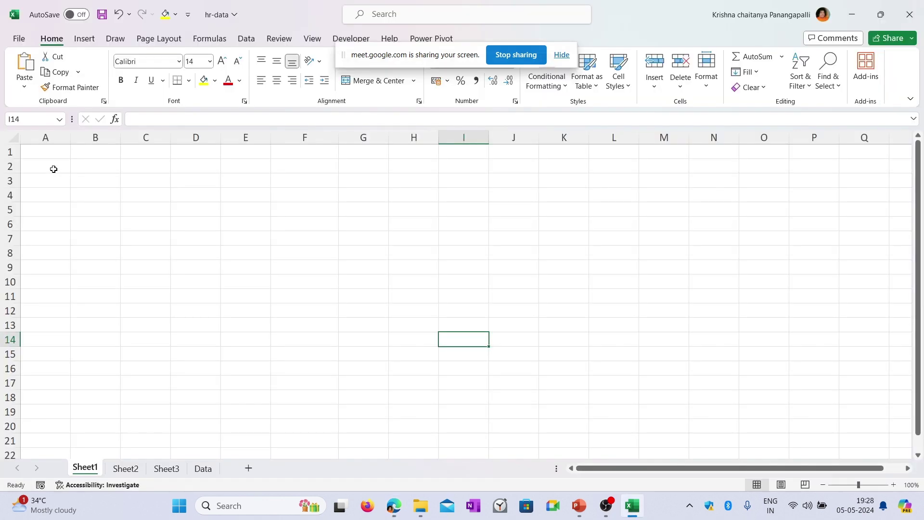
# - Enter the heading "Name of the employee" in cell A1 of Sheet1
pyautogui.hotkey('ctrl', 'Home')
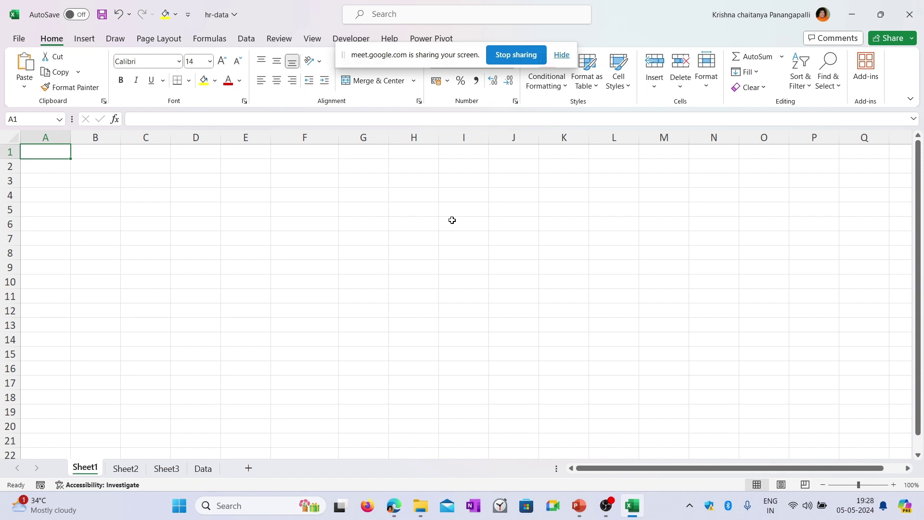
pyautogui.write('Nam')
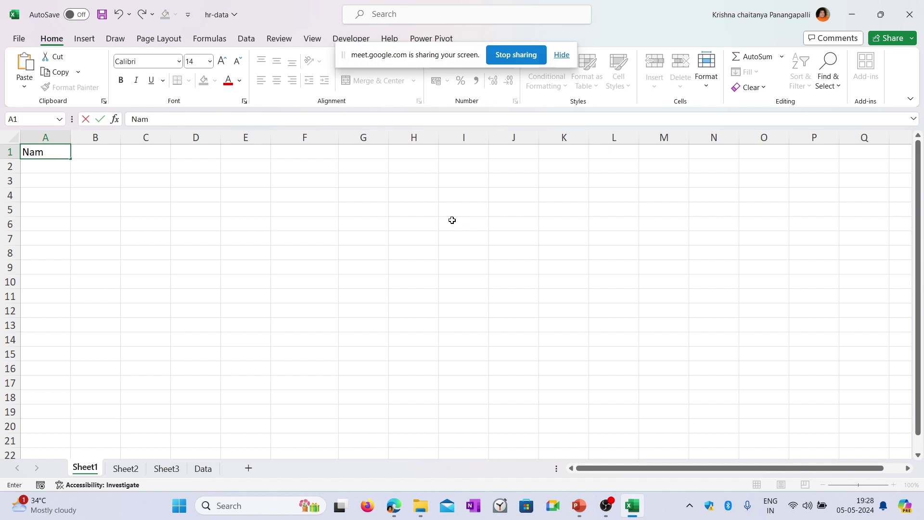
pyautogui.write('e of the employee')
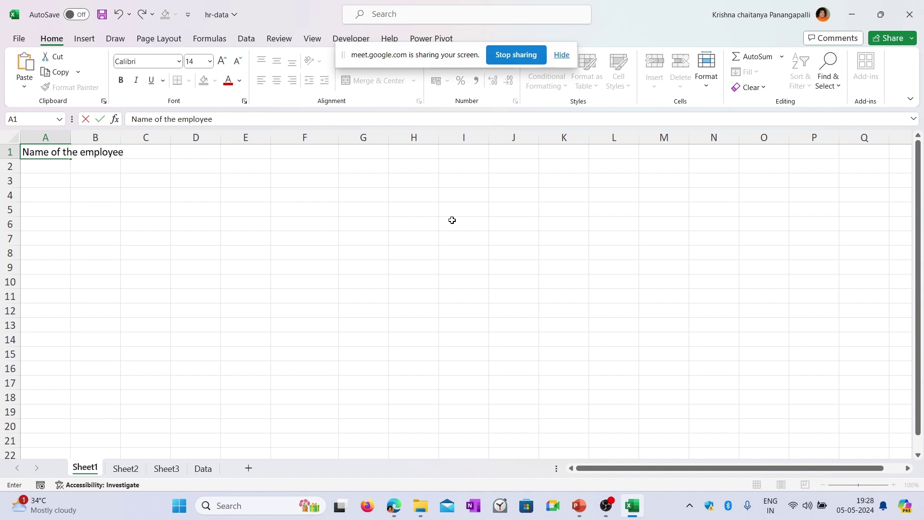
pyautogui.click(145, 223)
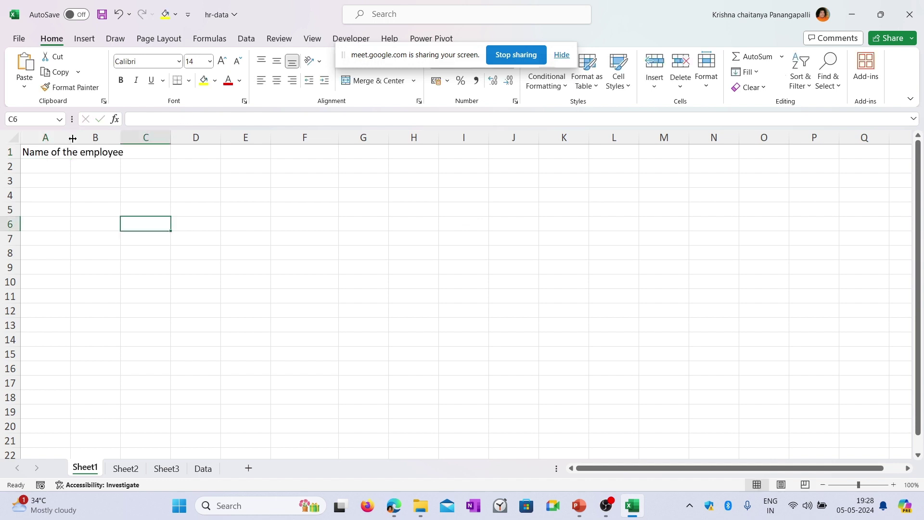
# - Demonstrate AutoFit on column A by fitting it to its heading, undoing it, and fitting it again
pyautogui.click(52, 152)
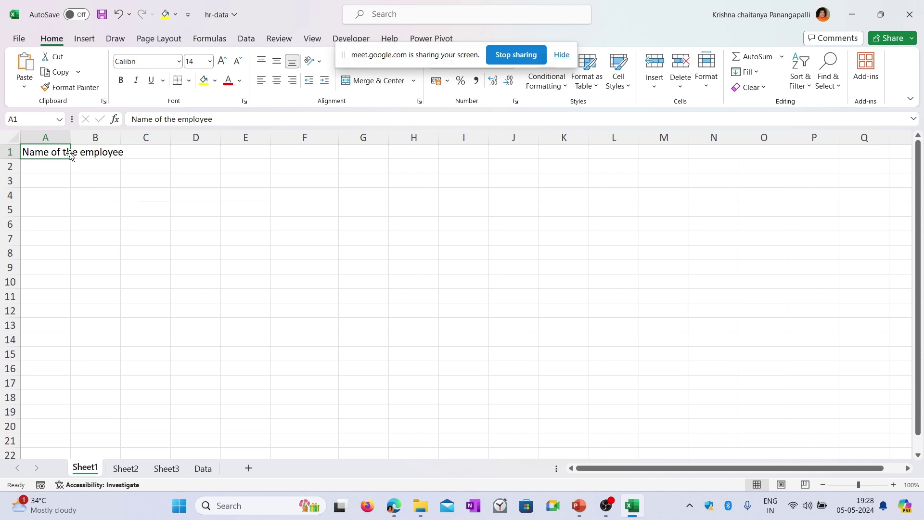
pyautogui.doubleClick(71, 137)
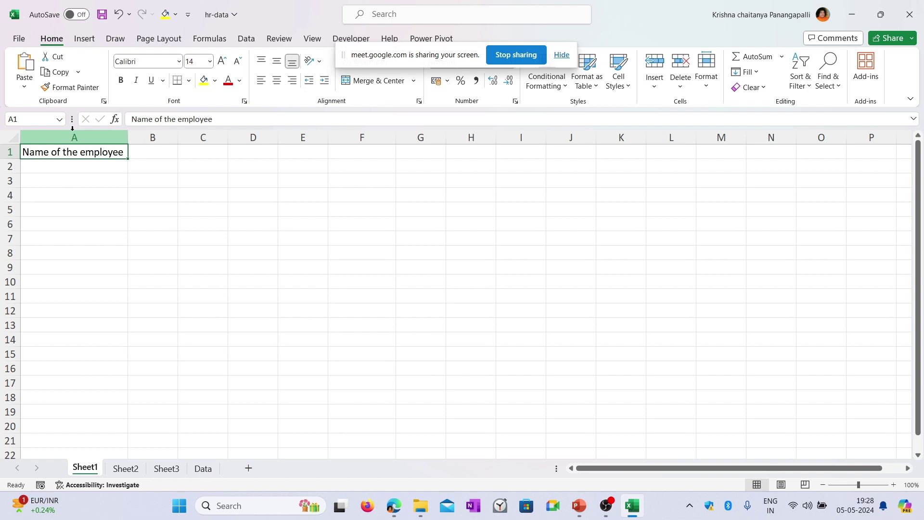
pyautogui.hotkey('ctrl', 'z')
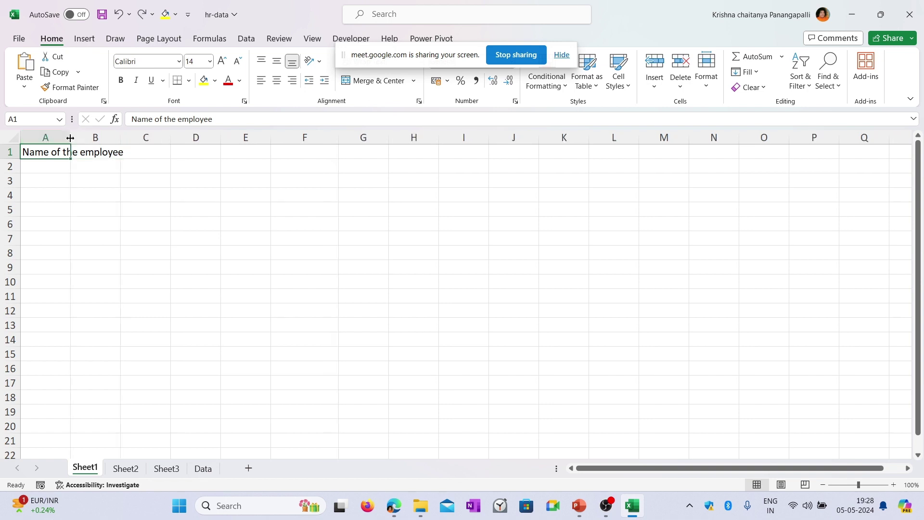
pyautogui.doubleClick(70, 138)
# - Enter the headings "region", "sales amount" and "team" in B1, C1 and D1, and AutoFit column C
pyautogui.click(152, 154)
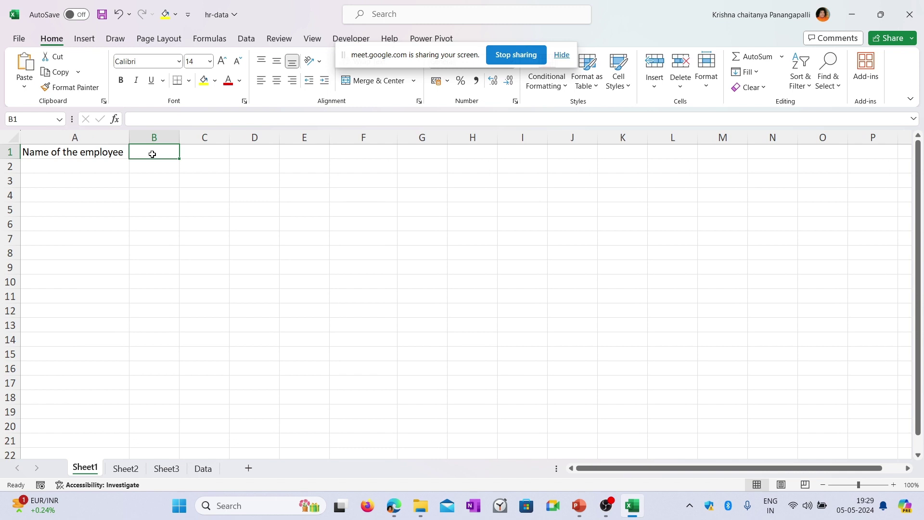
pyautogui.write('region')
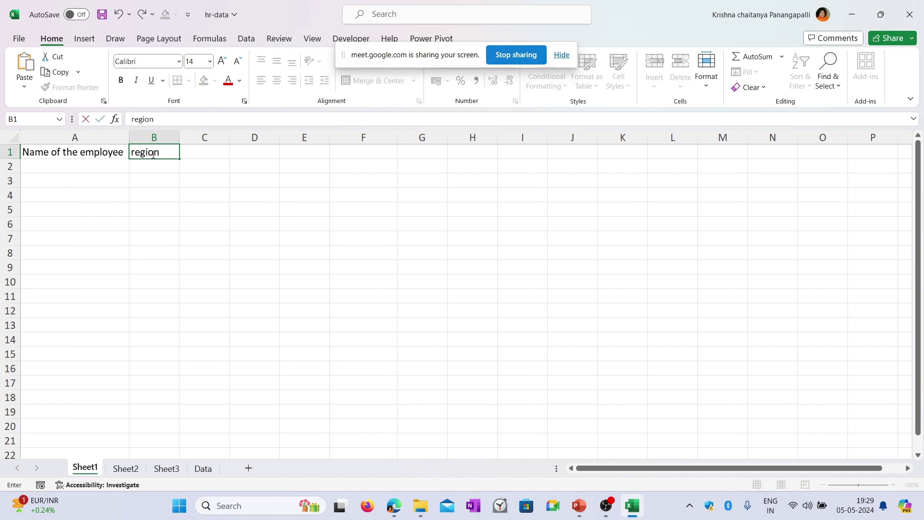
pyautogui.press('Tab')
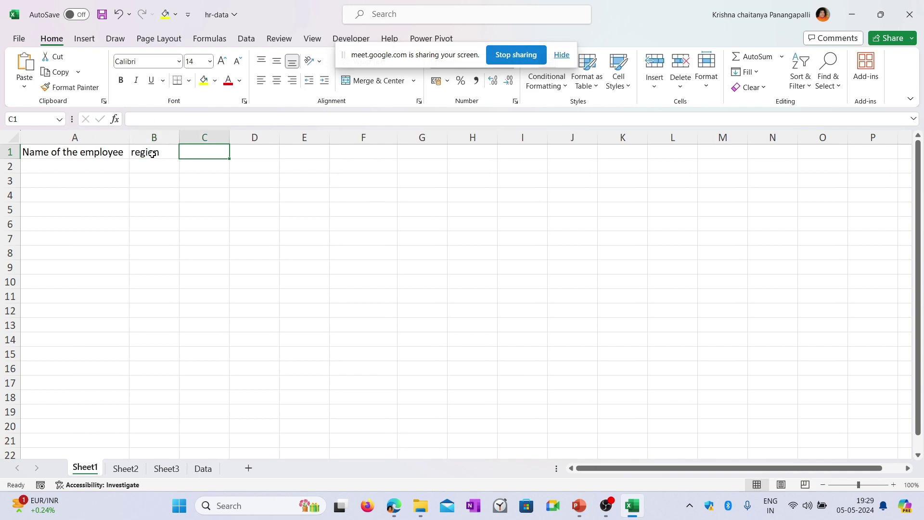
pyautogui.write('sales amount')
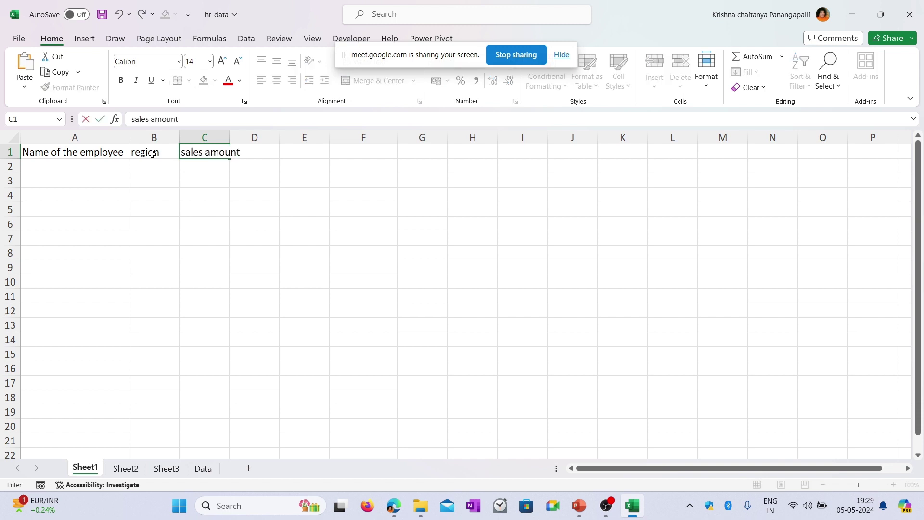
pyautogui.press('Tab')
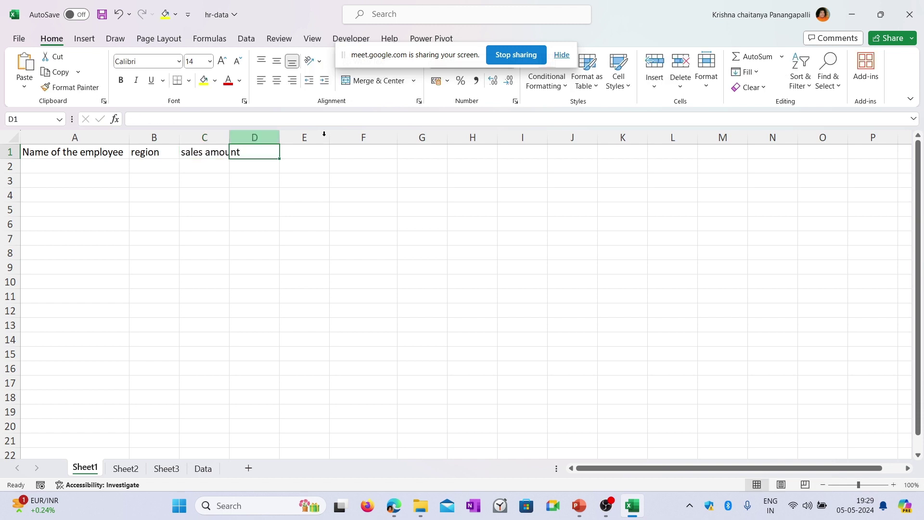
pyautogui.doubleClick(229, 137)
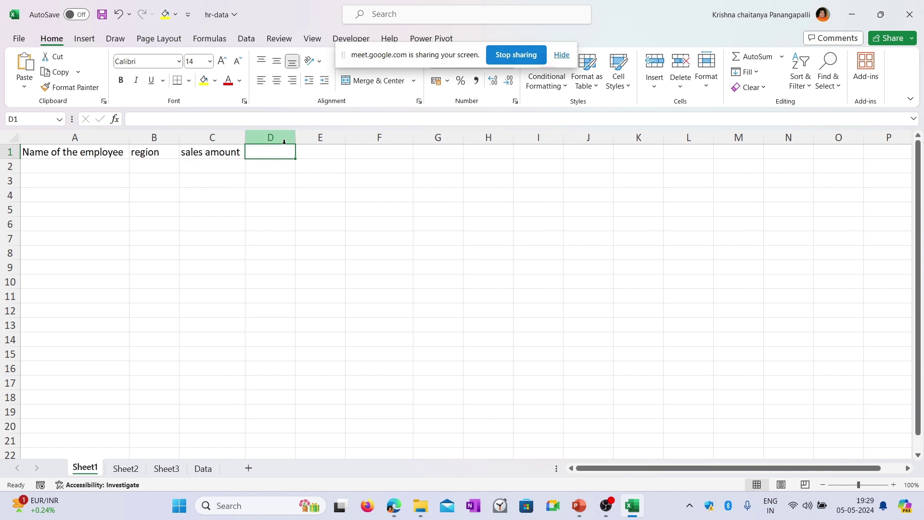
pyautogui.write('team')
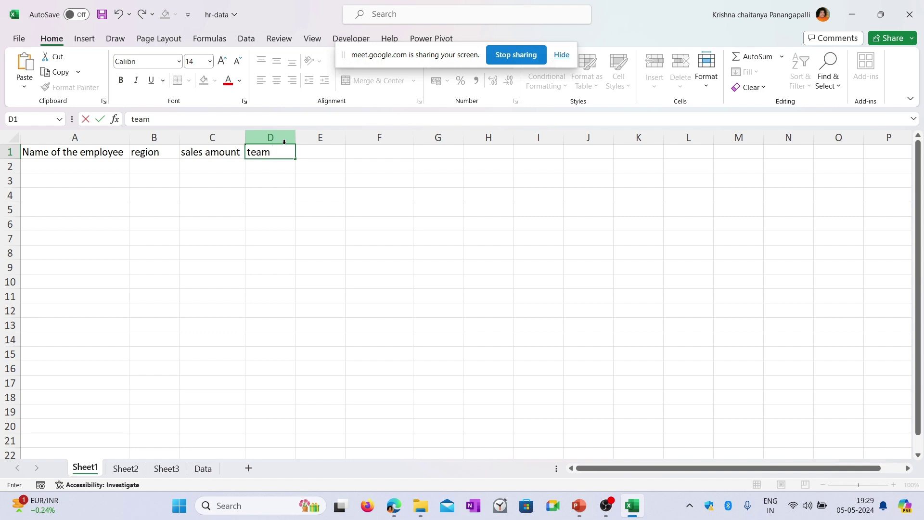
pyautogui.press('Return')
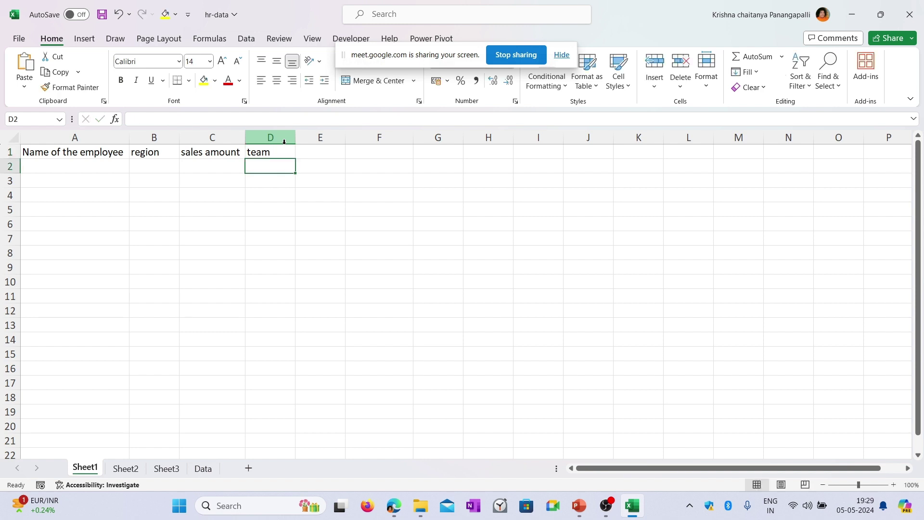
# - Fill row 2 with employee name "sachin", region "Indian", sales amount 20000 and team "MI"
pyautogui.press('Left')
pyautogui.press('Left')
pyautogui.press('Left')
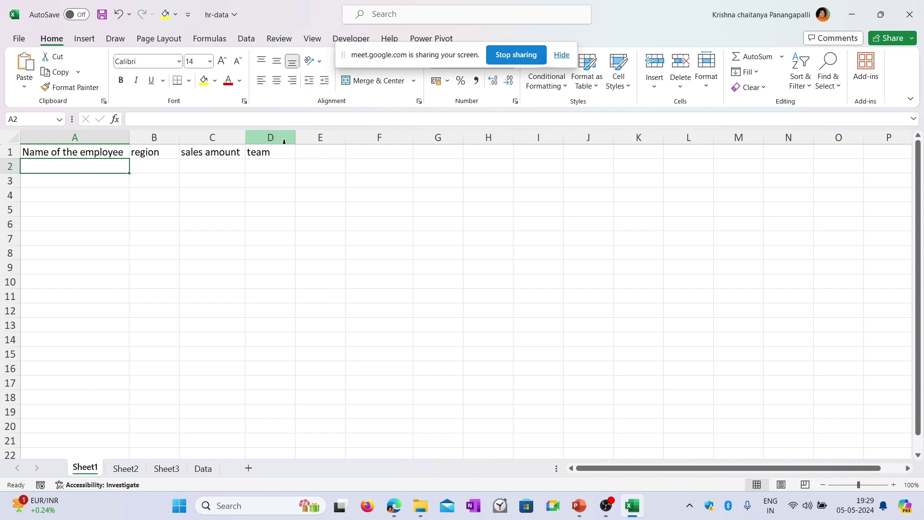
pyautogui.write('sachin')
pyautogui.press('Tab')
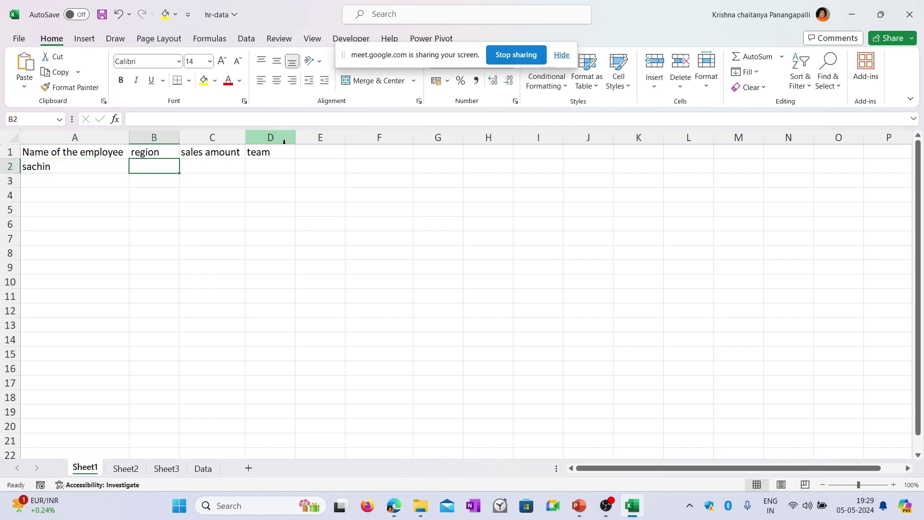
pyautogui.write('Indian')
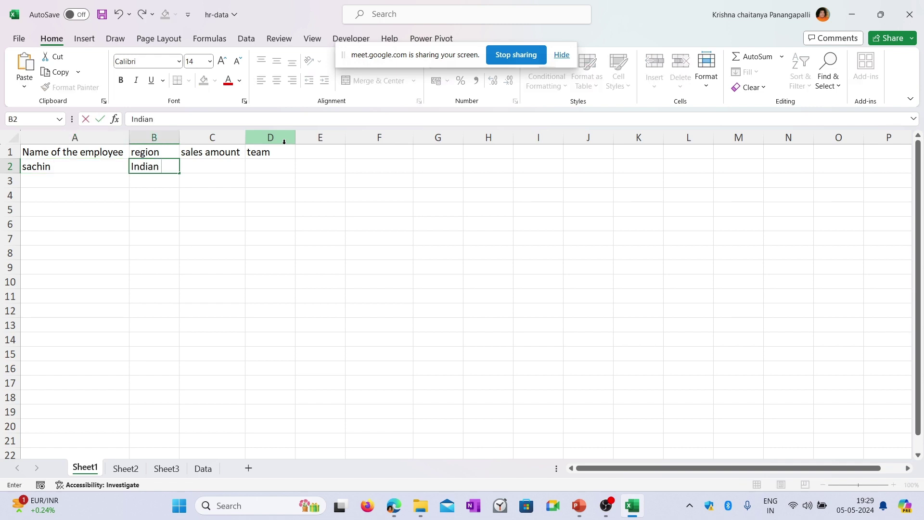
pyautogui.press('Tab')
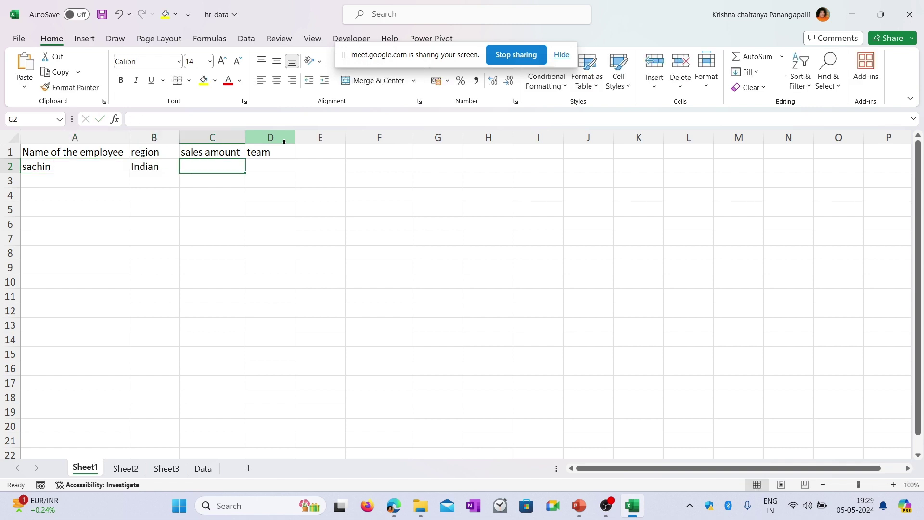
pyautogui.write('20000')
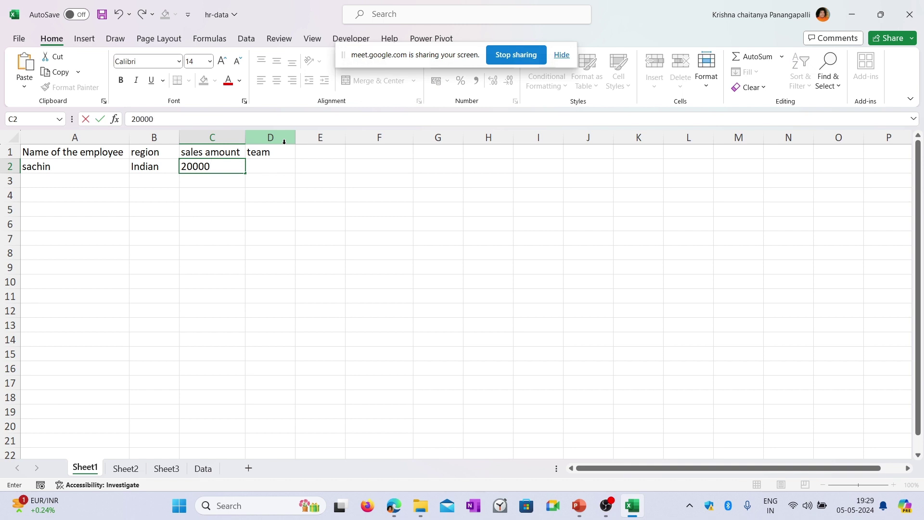
pyautogui.press('Tab')
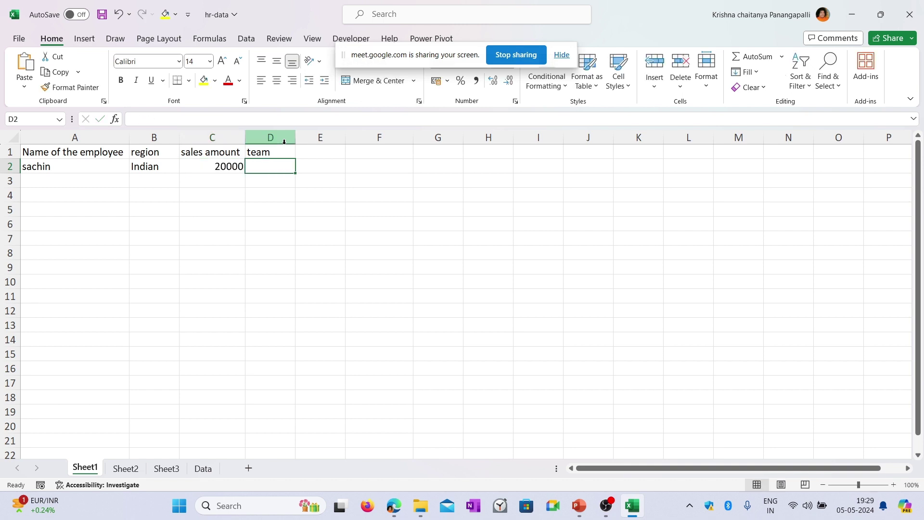
pyautogui.write('I')
pyautogui.press('BackSpace')
pyautogui.write('MI')
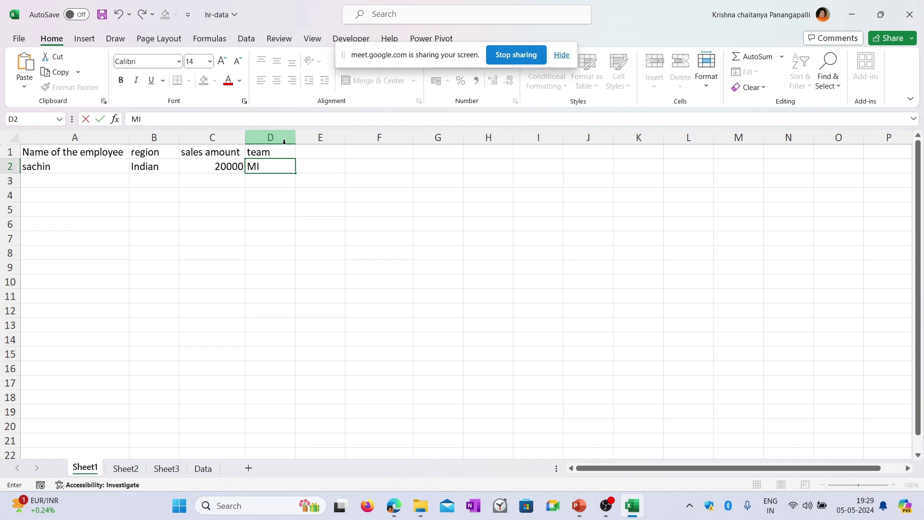
pyautogui.press('Return')
# - Fill row 3 with employee name "Virat kohli", region "Indina", sales amount 30000 and team "RCB"
pyautogui.press('Left')
pyautogui.press('Left')
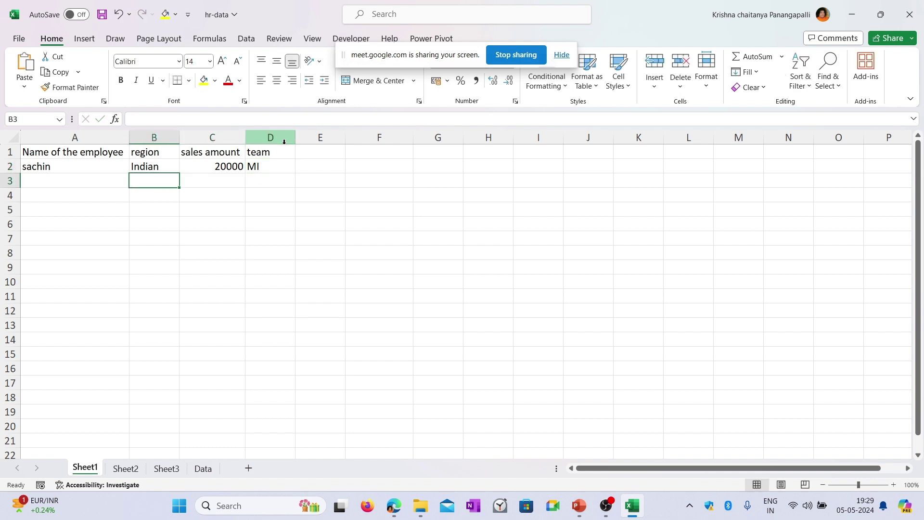
pyautogui.press('Left')
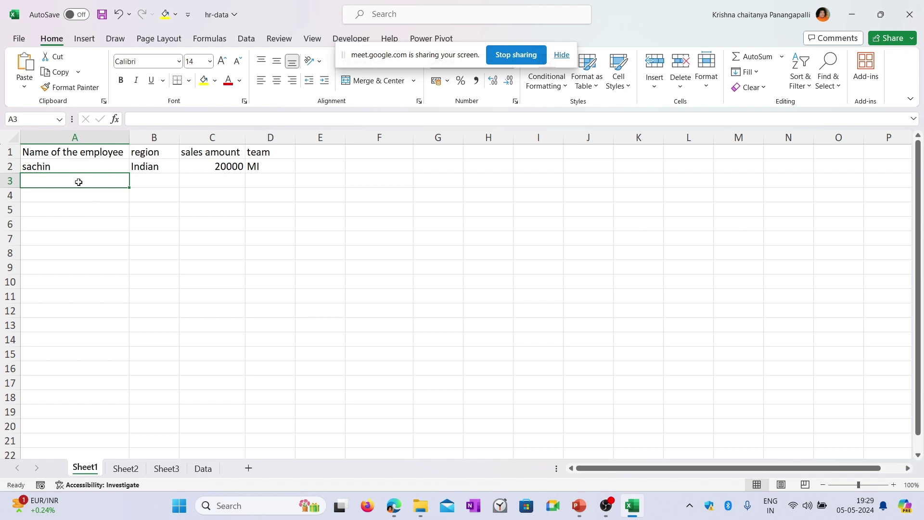
pyautogui.write('Virat k')
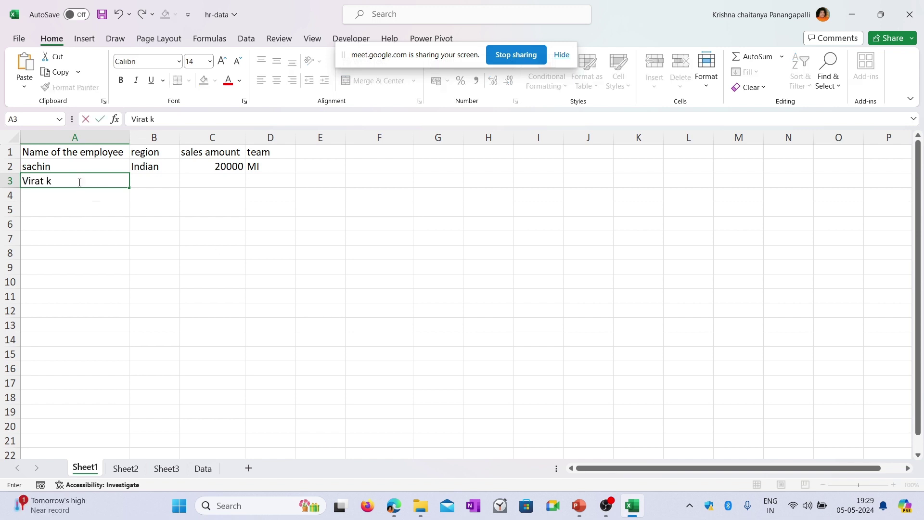
pyautogui.write('ohli')
pyautogui.press('Tab')
pyautogui.write('Indina')
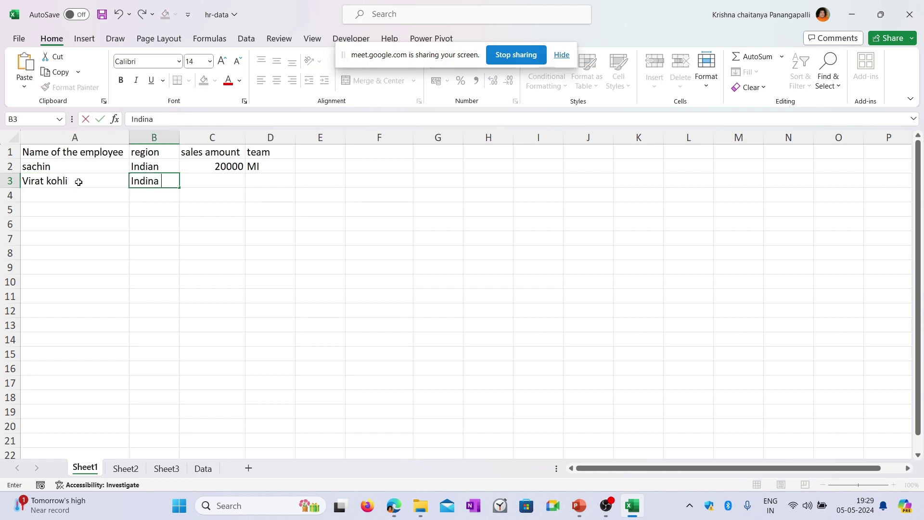
pyautogui.press('Tab')
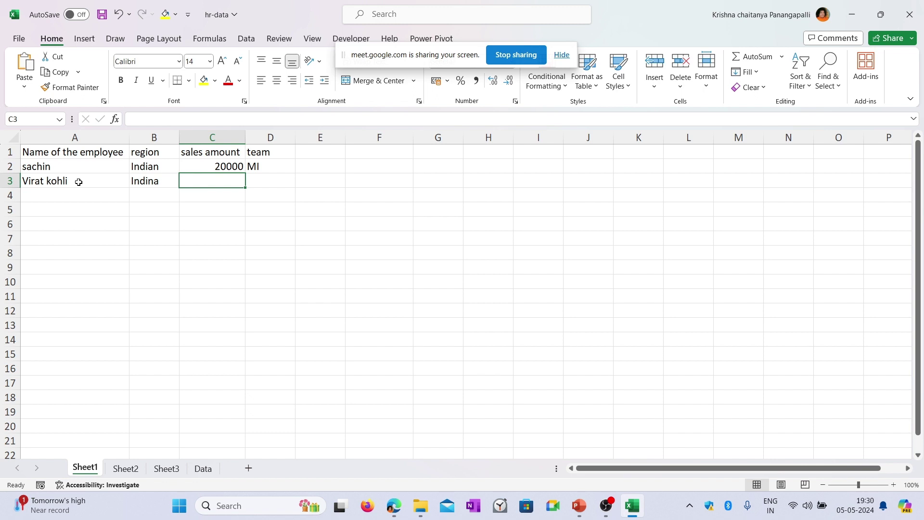
pyautogui.write('30000')
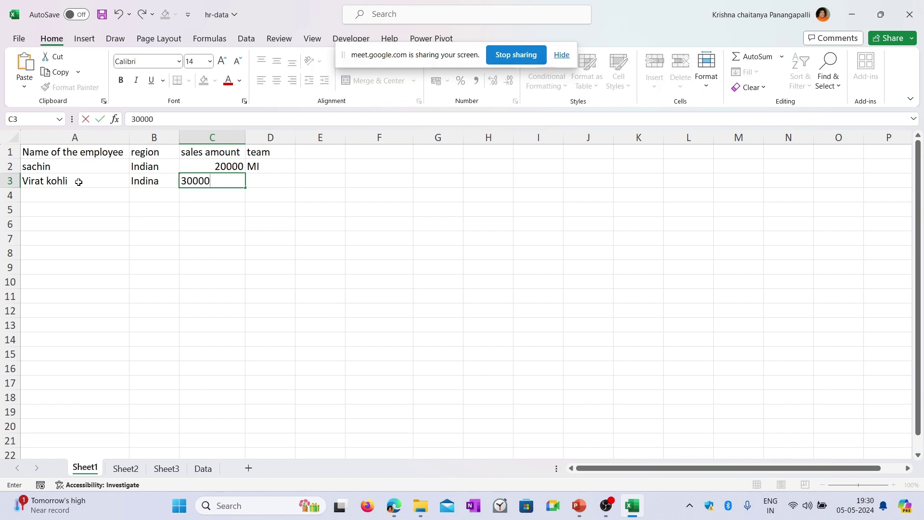
pyautogui.press('Tab')
pyautogui.write('RCB')
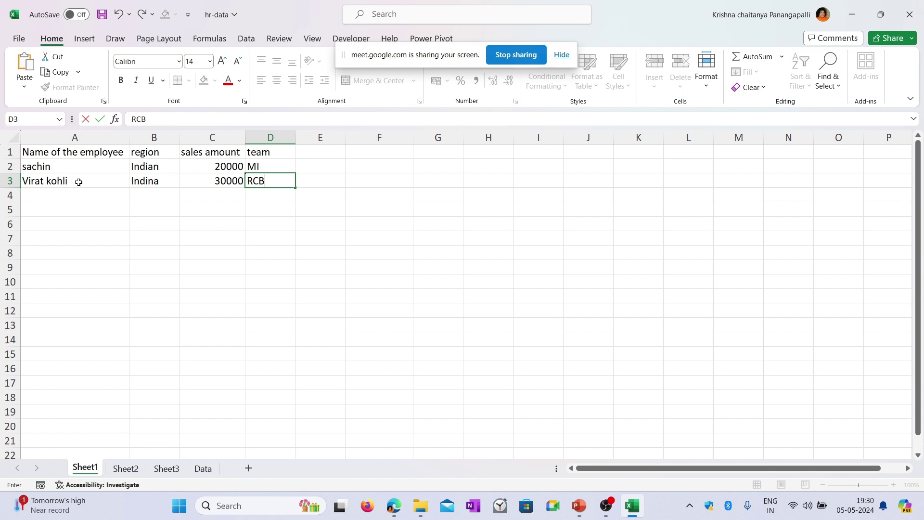
pyautogui.press('Return')
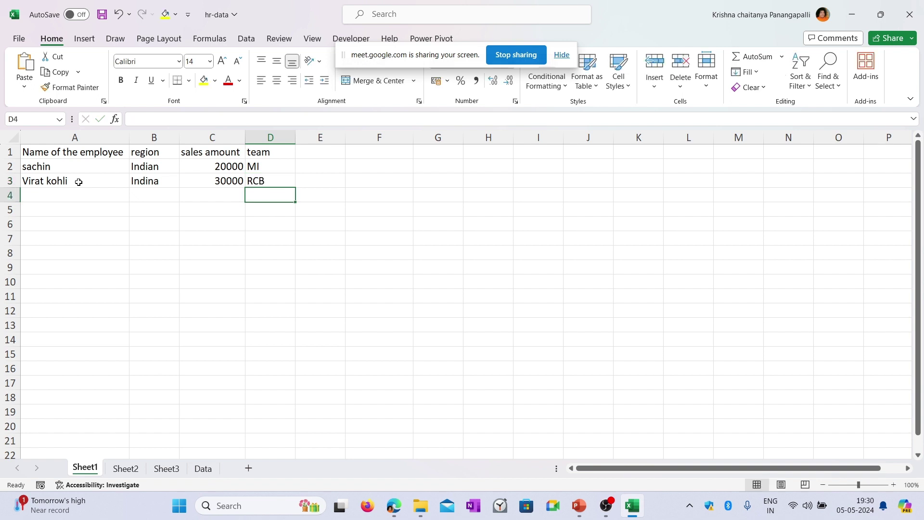
# - Select cell A4, examine how far the empty rows of Sheet1 extend downward, and return to the first row
pyautogui.press('Left')
pyautogui.press('Left')
pyautogui.press('Left')
pyautogui.press('Down')
pyautogui.press('Up')
pyautogui.press('Up')
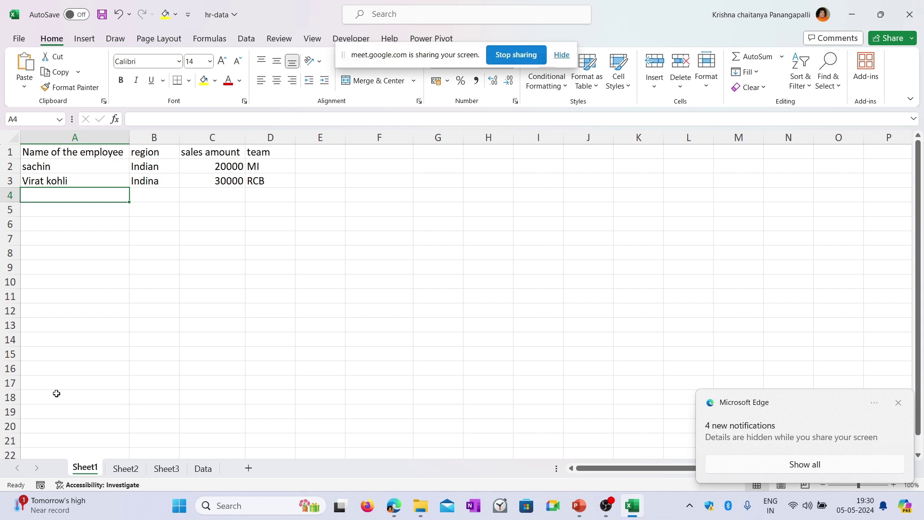
pyautogui.scroll(-20, 66, 363)
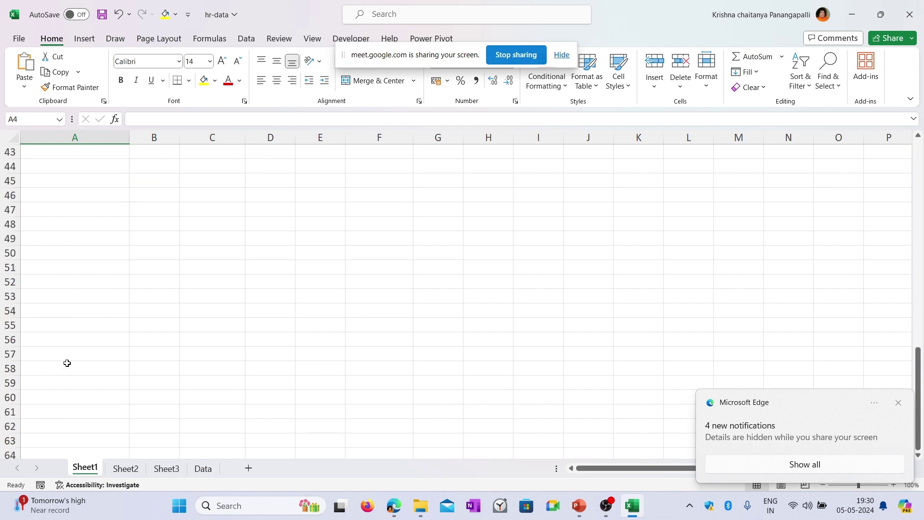
pyautogui.scroll(-20, 67, 363)
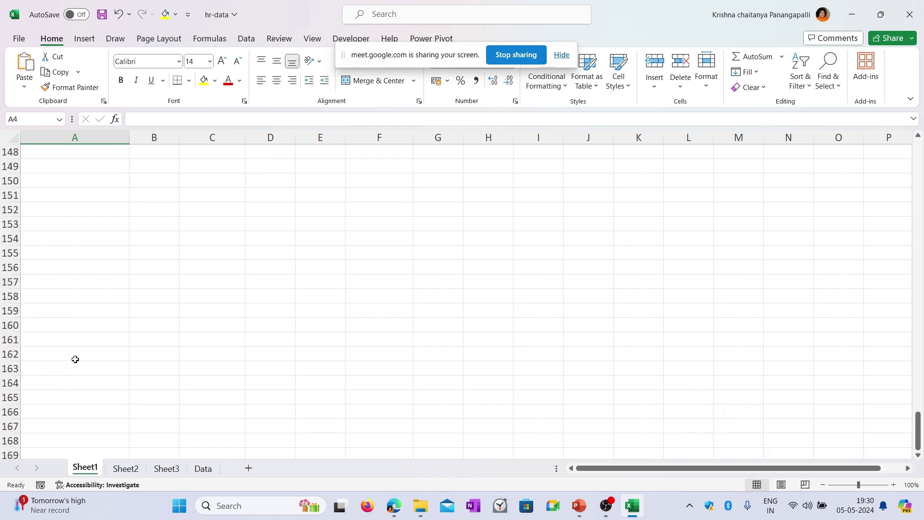
pyautogui.scroll(6, 75, 359)
pyautogui.scroll(5, 75, 359)
pyautogui.moveTo(916, 445); pyautogui.dragTo(916, 150)
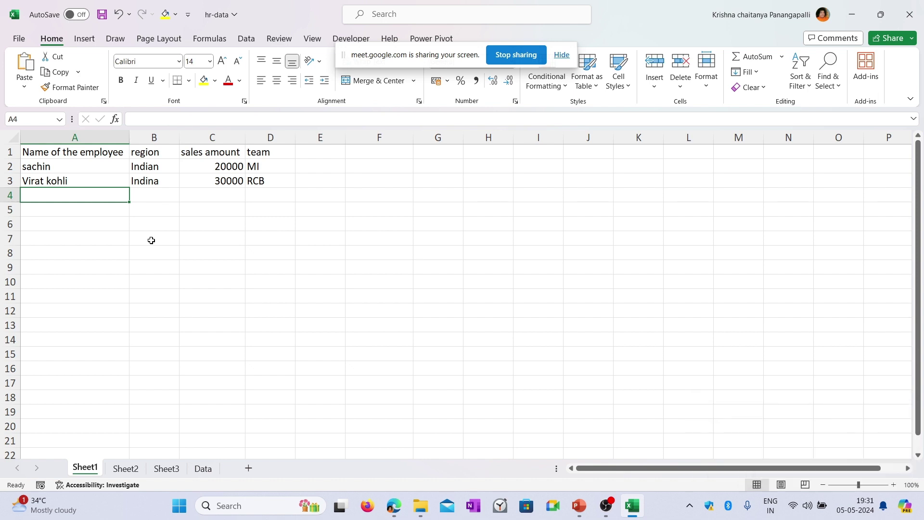
# - Open the Data sheet to view the prepared employee records
pyautogui.click(202, 474)
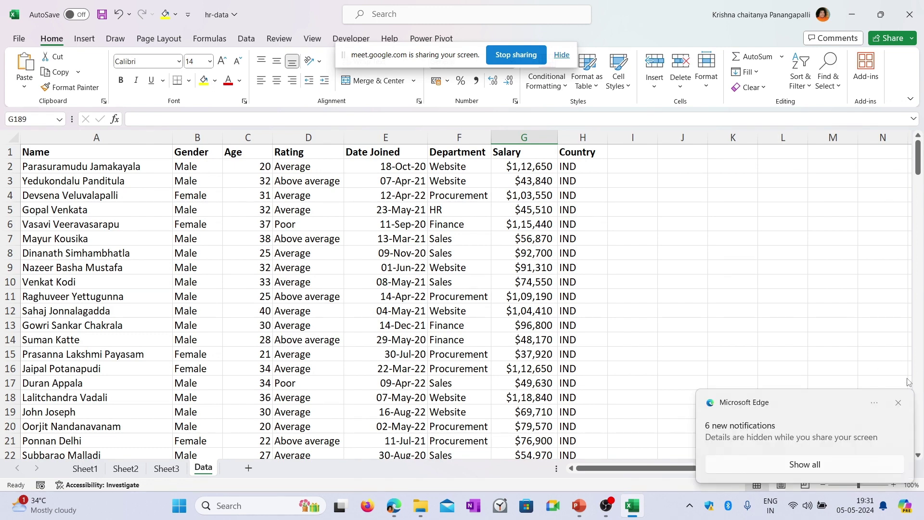
# - Dismiss the browser notification and examine the employee names in the Name column from A2 downward
pyautogui.click(897, 402)
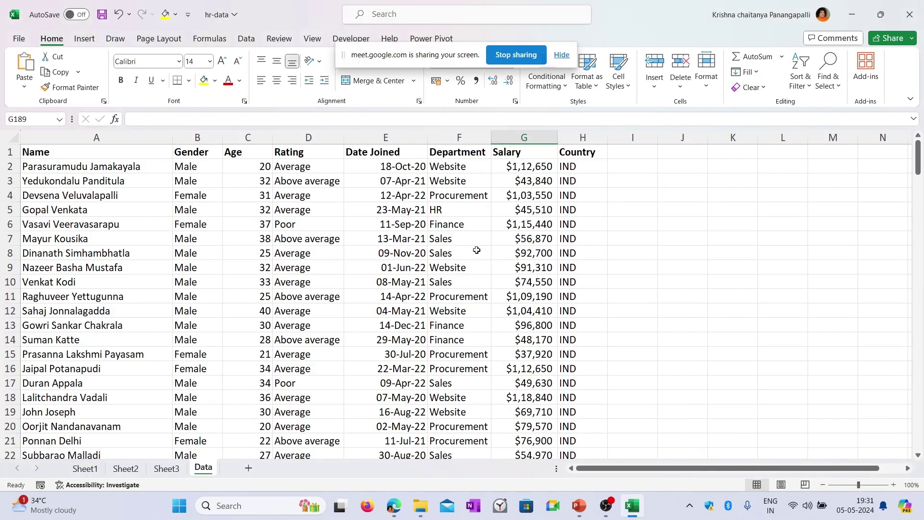
pyautogui.click(115, 168)
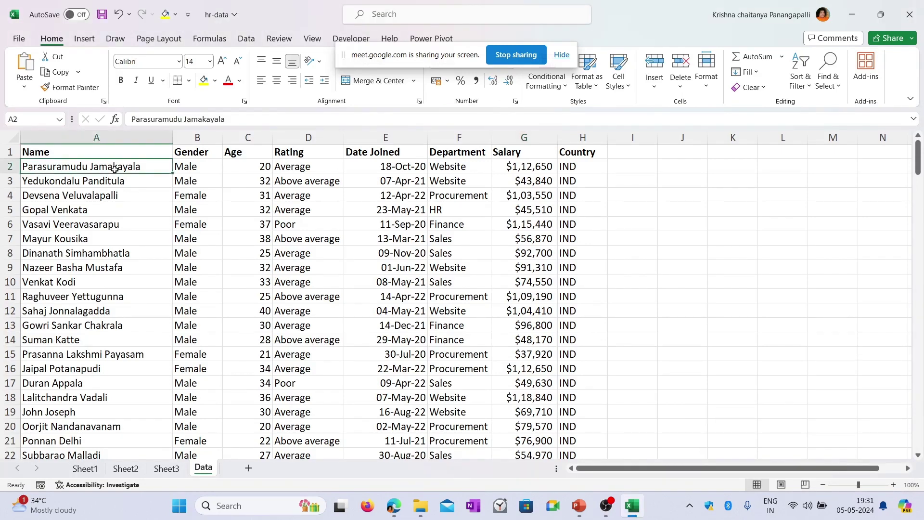
pyautogui.click(114, 210)
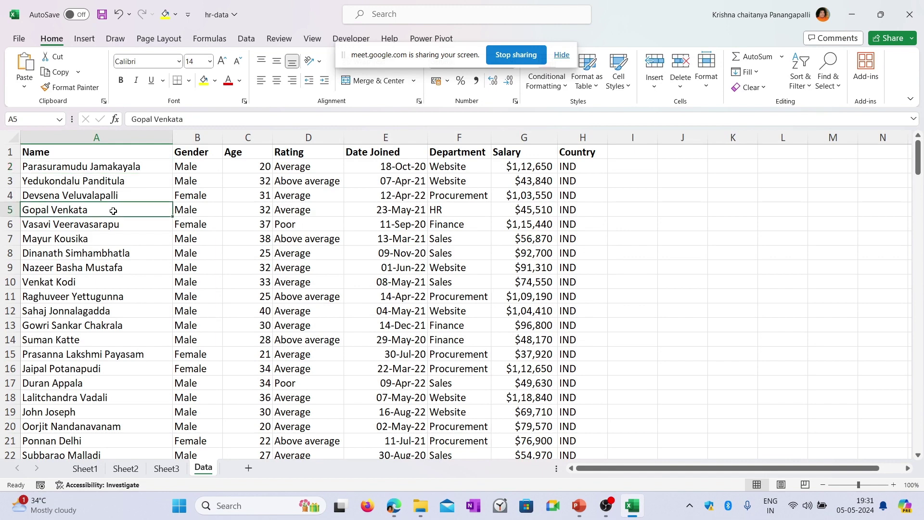
pyautogui.click(96, 237)
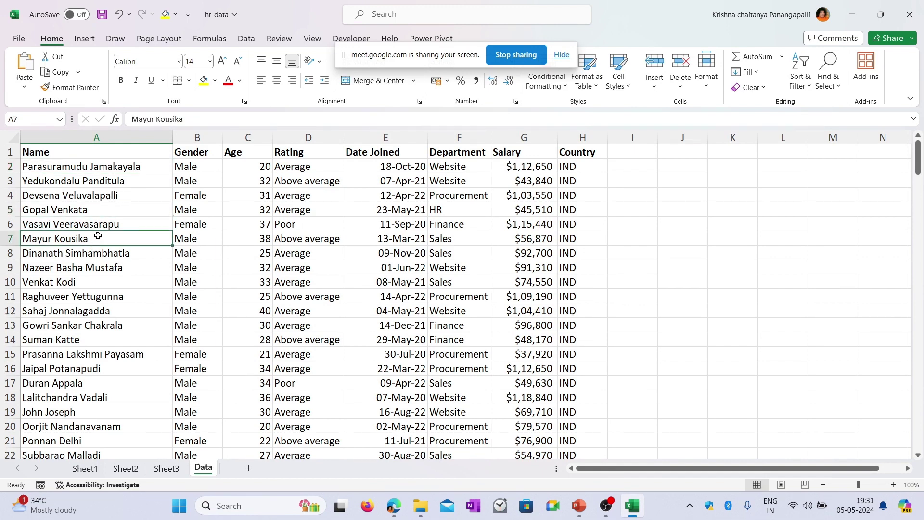
pyautogui.click(82, 340)
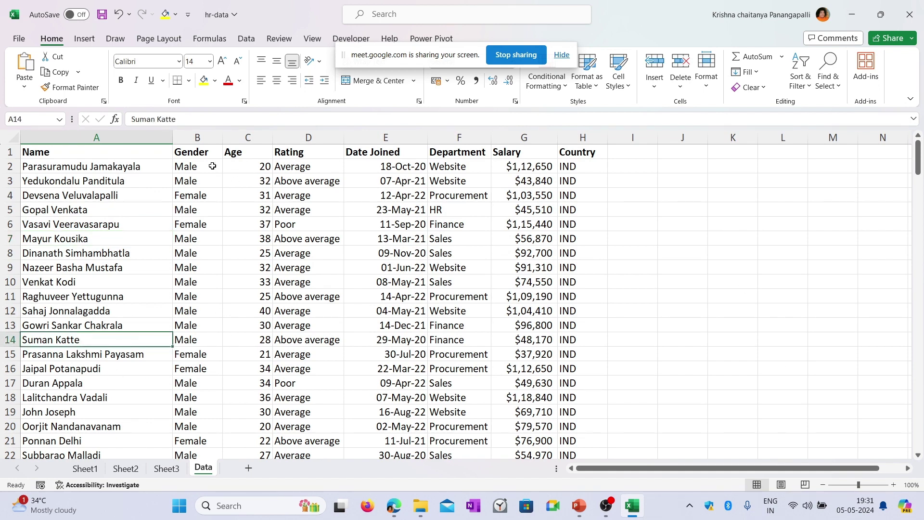
pyautogui.moveTo(116, 167); pyautogui.dragTo(84, 383)
pyautogui.scroll(5, 120, 353)
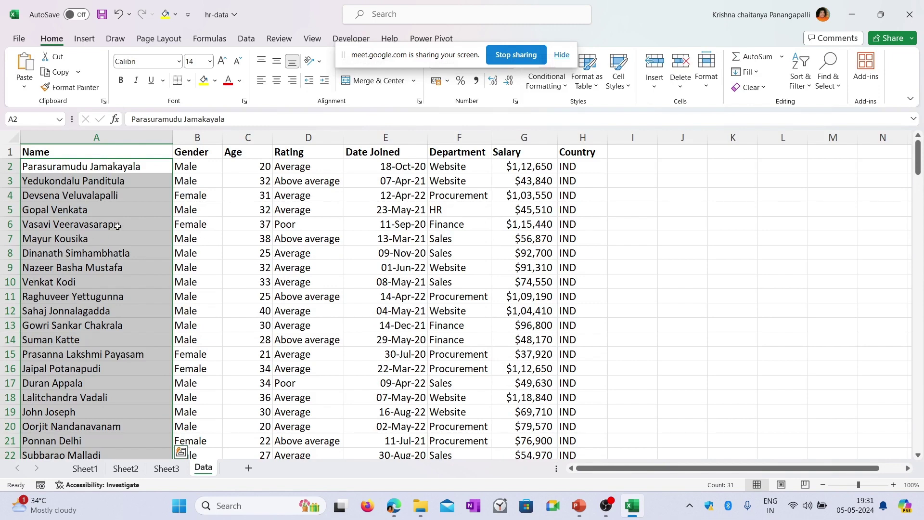
# - Examine the first employee's name, gender, age, rating and joining date in cells A2 through E2
pyautogui.click(102, 164)
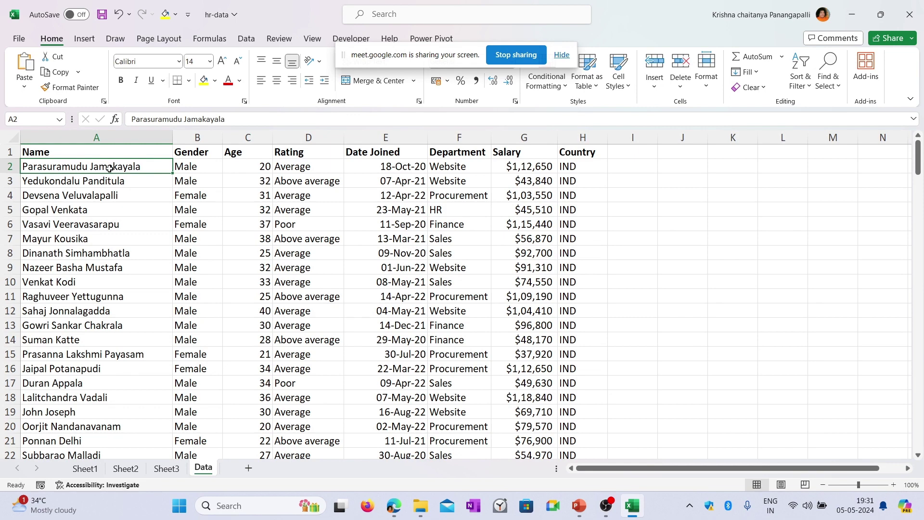
pyautogui.click(206, 168)
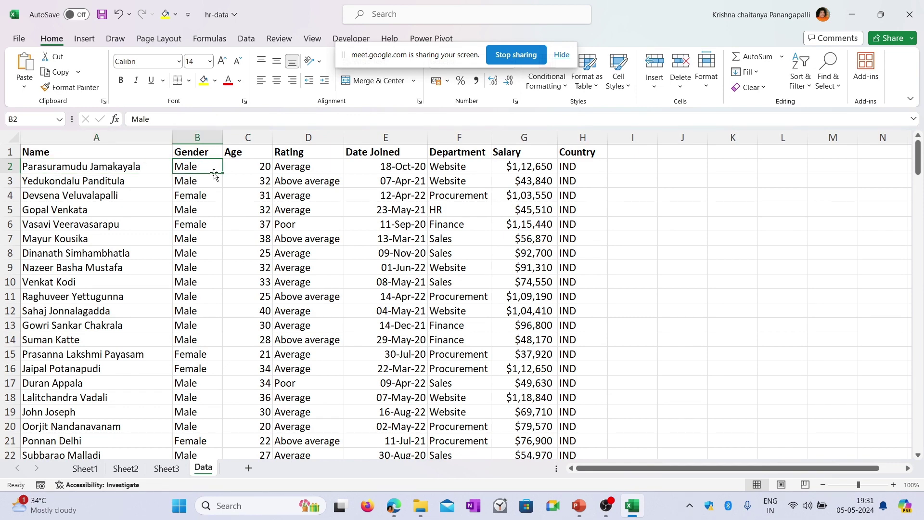
pyautogui.click(259, 167)
pyautogui.click(322, 170)
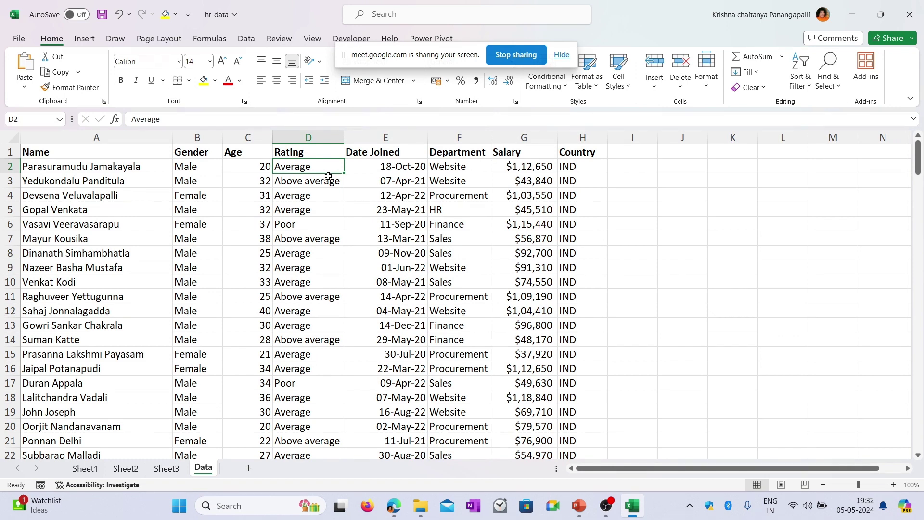
pyautogui.click(395, 173)
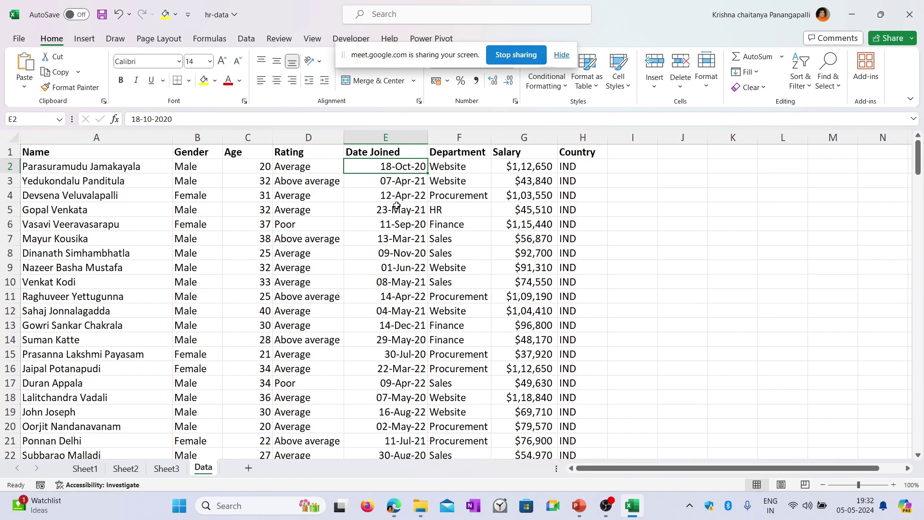
# - Examine the different departments in the Department column down the employee records and return to the first row
pyautogui.click(469, 168)
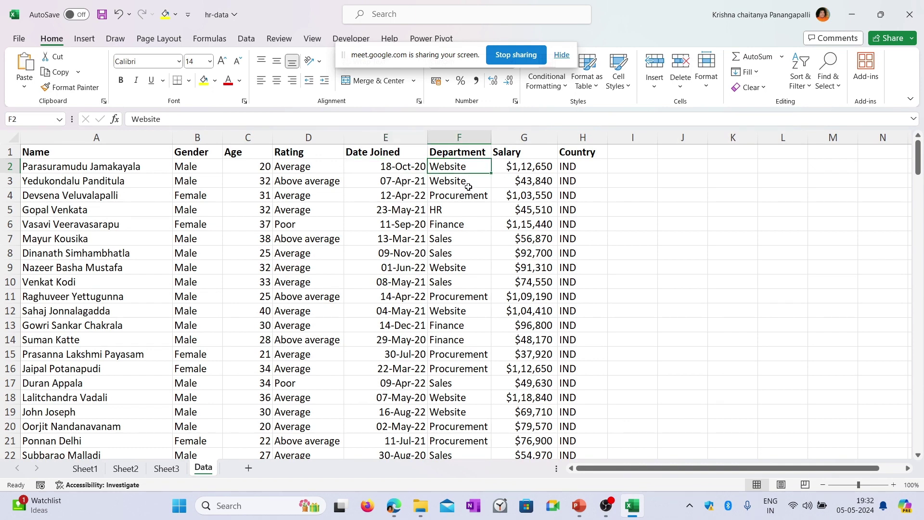
pyautogui.click(463, 211)
pyautogui.click(469, 195)
pyautogui.scroll(-7, 469, 355)
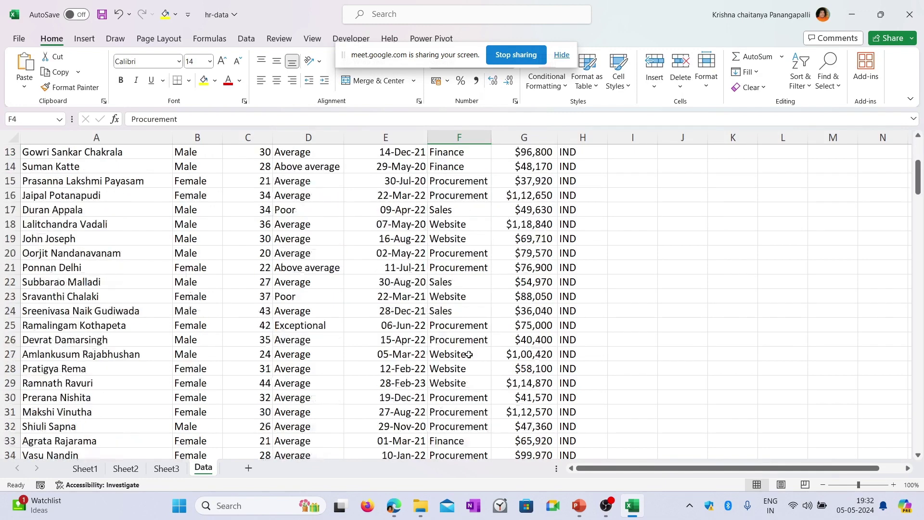
pyautogui.scroll(-3, 464, 337)
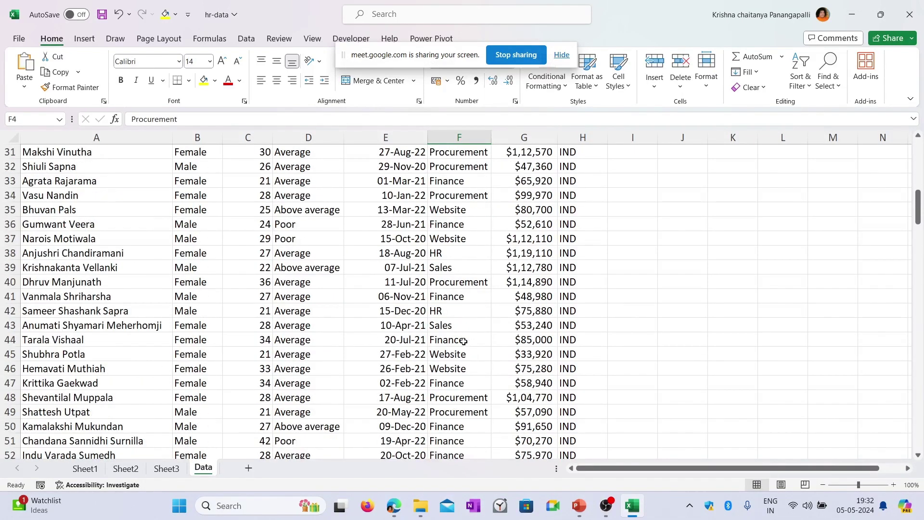
pyautogui.click(459, 329)
pyautogui.click(463, 343)
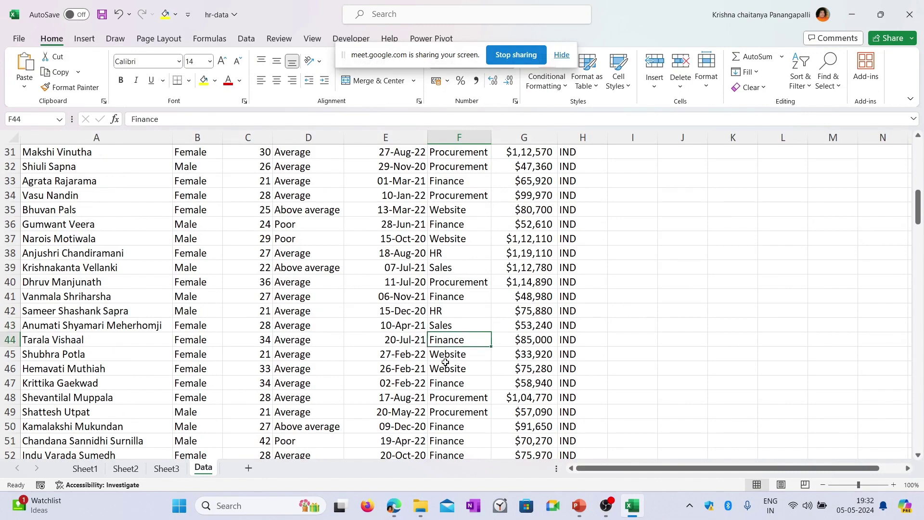
pyautogui.scroll(-5, 467, 356)
pyautogui.scroll(-2, 467, 362)
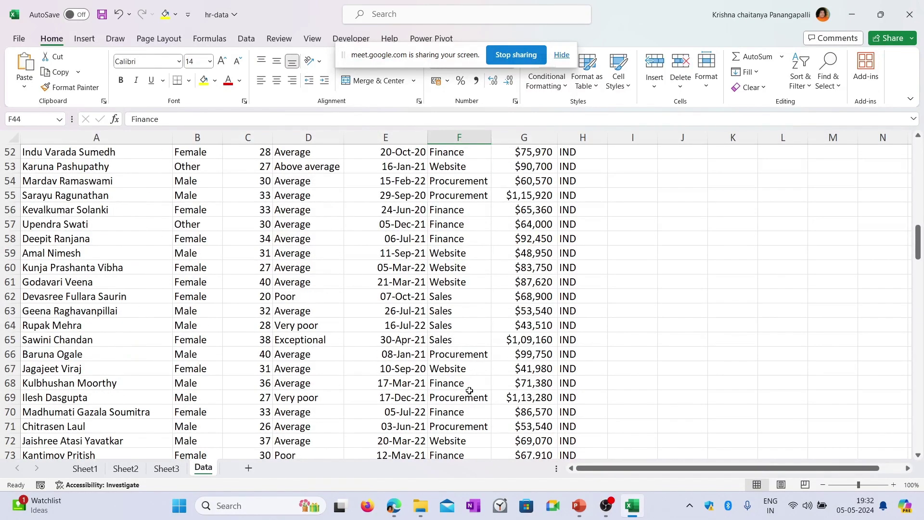
pyautogui.scroll(13, 469, 390)
pyautogui.scroll(4, 471, 384)
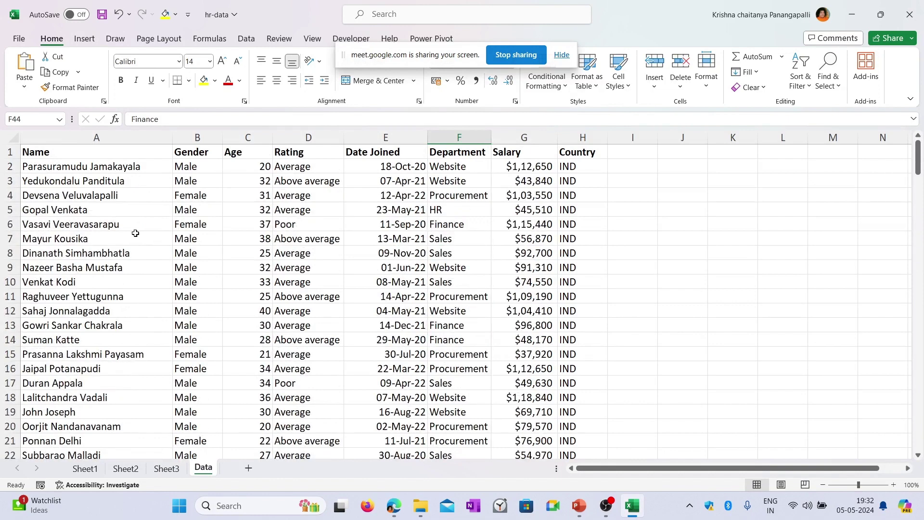
# - Review every field of the first employee record in row 2, from Name across to Country
pyautogui.click(88, 167)
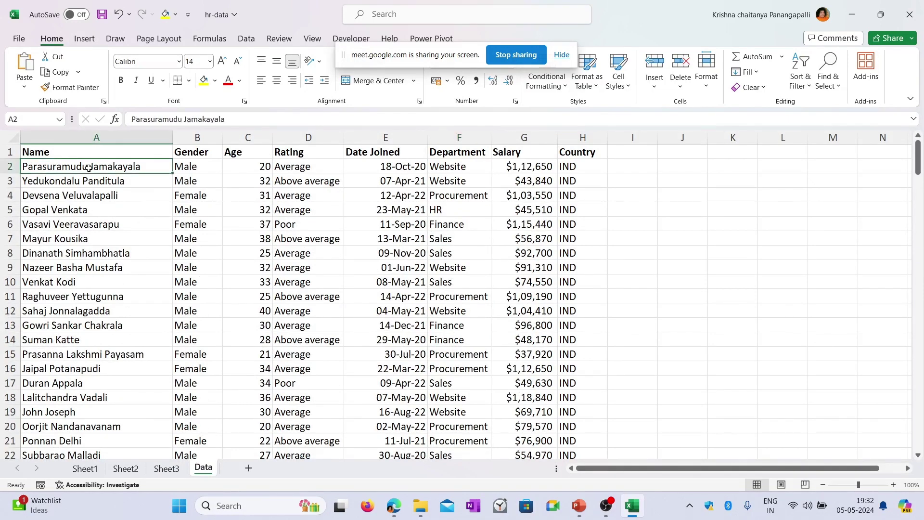
pyautogui.click(190, 167)
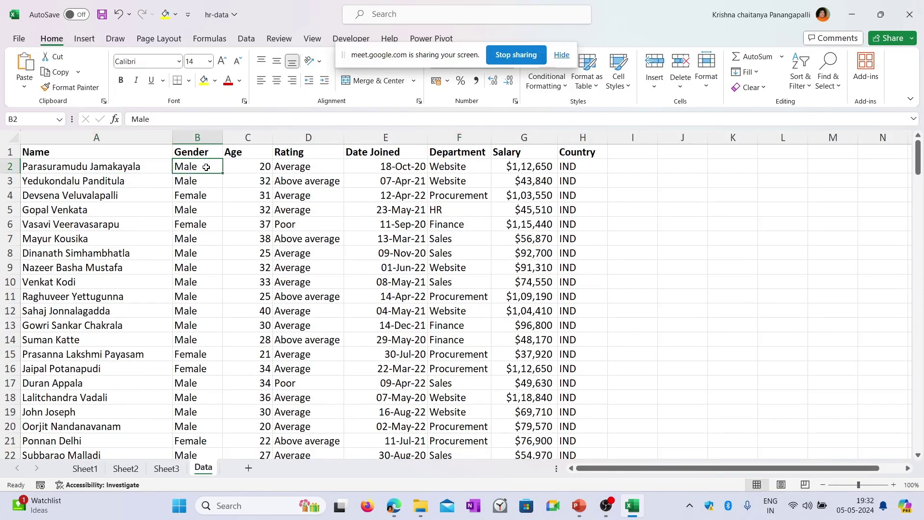
pyautogui.click(245, 170)
pyautogui.click(312, 169)
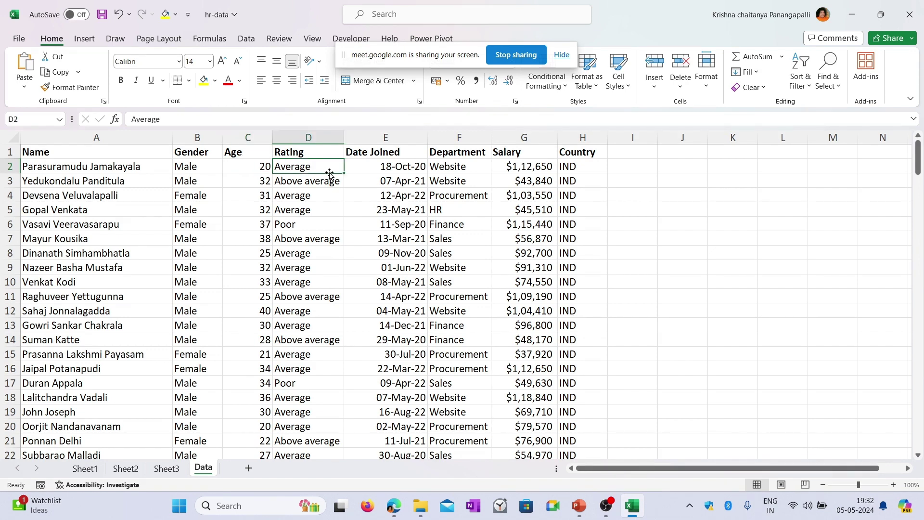
pyautogui.click(404, 167)
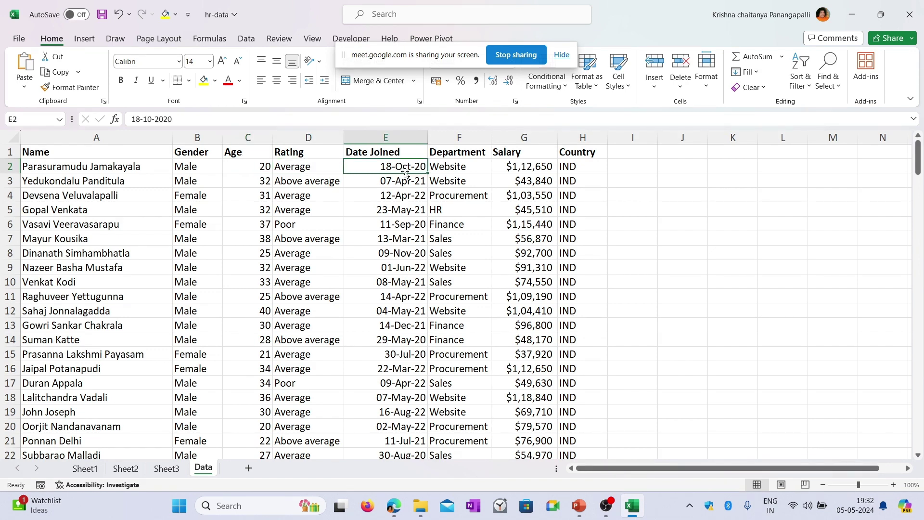
pyautogui.click(465, 168)
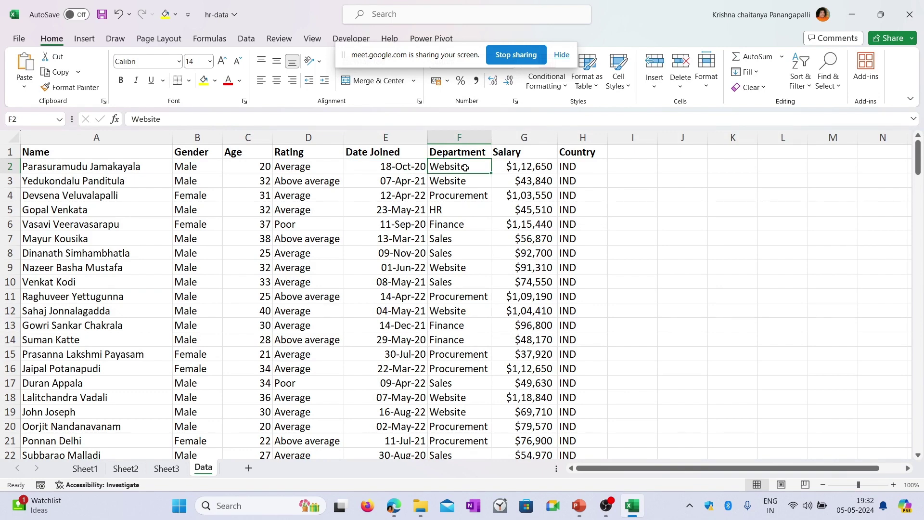
pyautogui.click(535, 168)
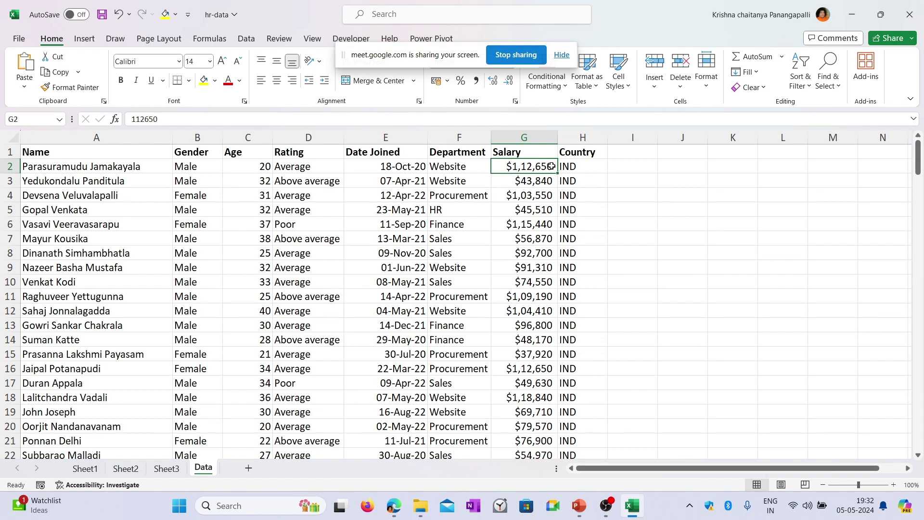
pyautogui.click(590, 165)
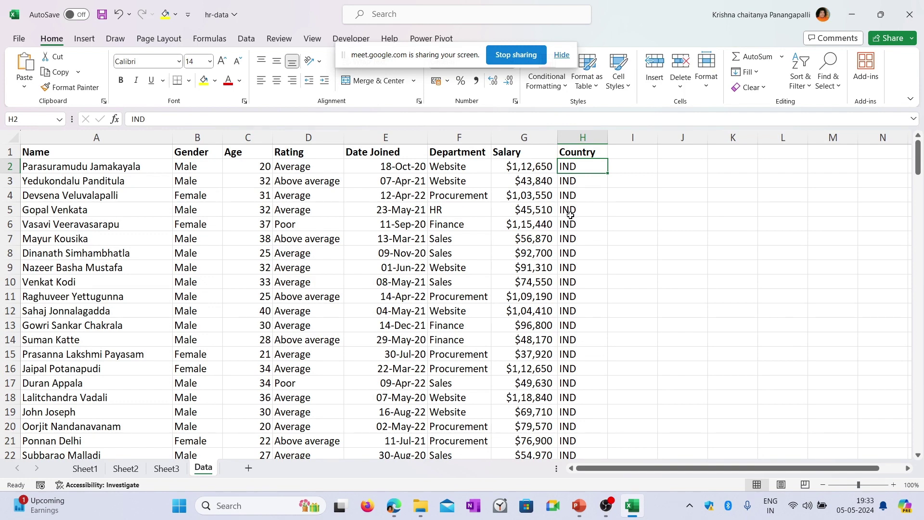
# - Examine the names, country codes and salaries of the NZ employees around rows 117 to 128
pyautogui.scroll(-20, 570, 215)
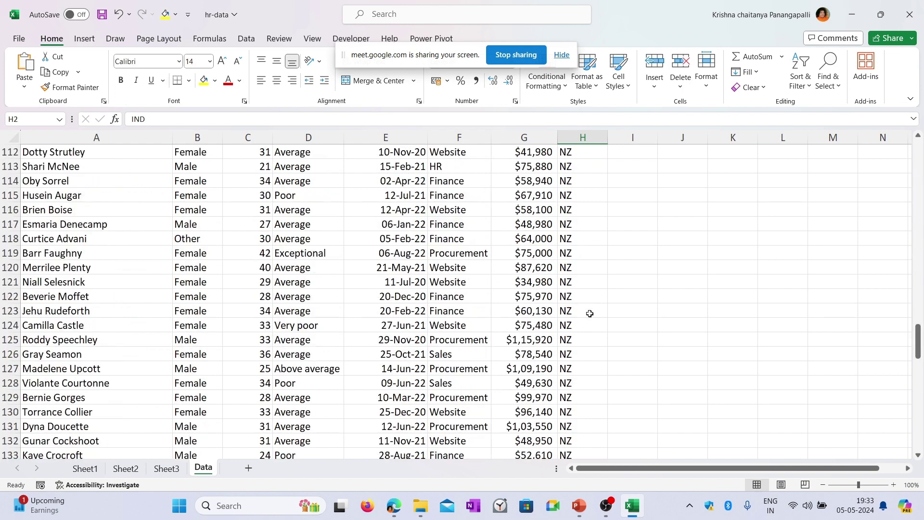
pyautogui.click(571, 225)
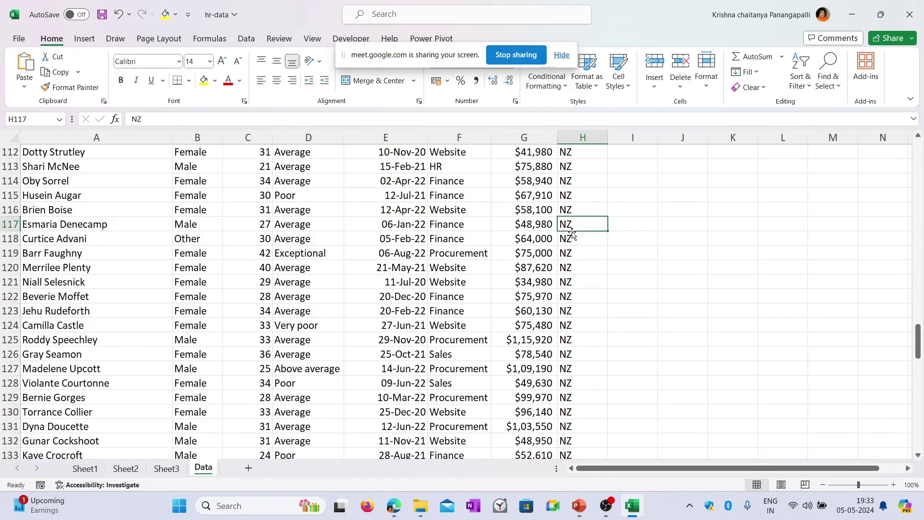
pyautogui.click(53, 220)
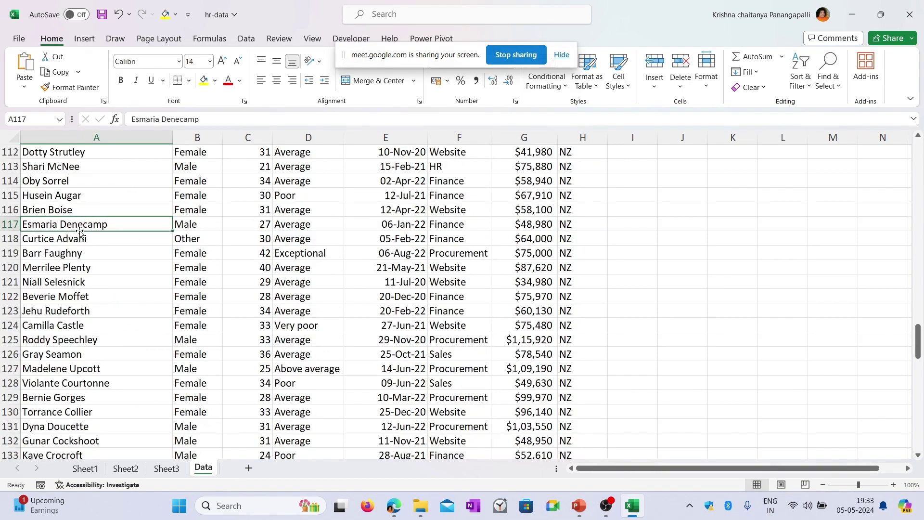
pyautogui.click(87, 241)
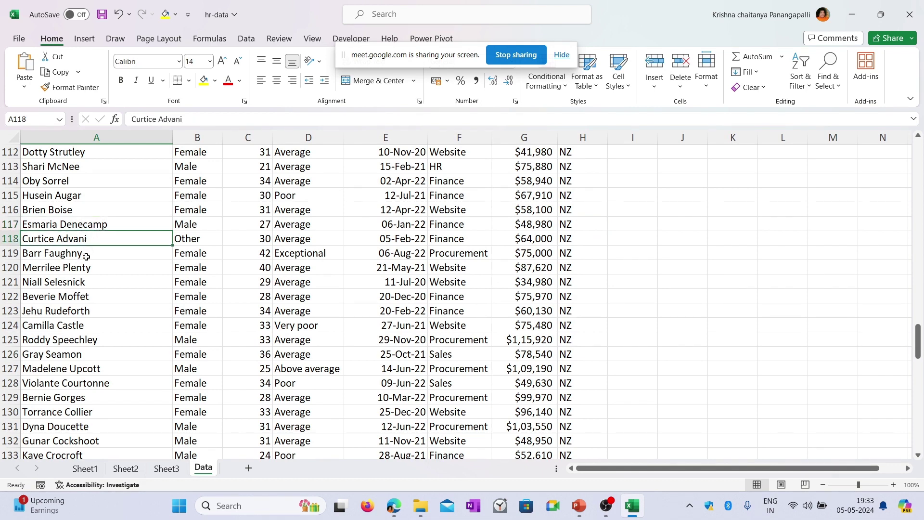
pyautogui.click(87, 256)
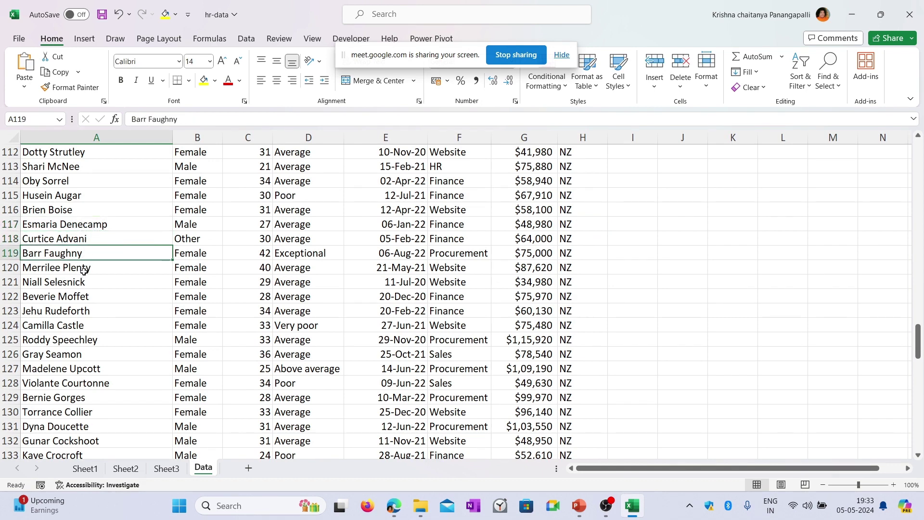
pyautogui.click(84, 270)
pyautogui.click(580, 251)
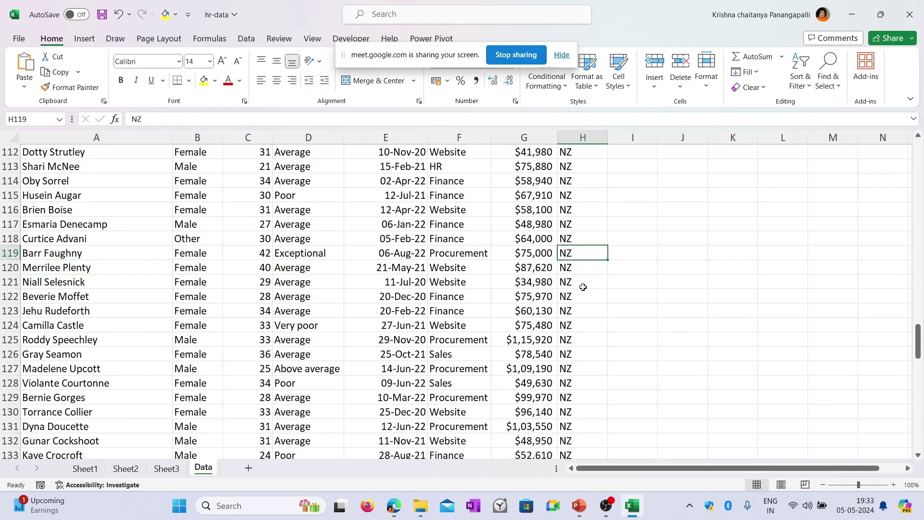
pyautogui.moveTo(583, 287); pyautogui.dragTo(584, 385)
pyautogui.moveTo(534, 253); pyautogui.dragTo(531, 359)
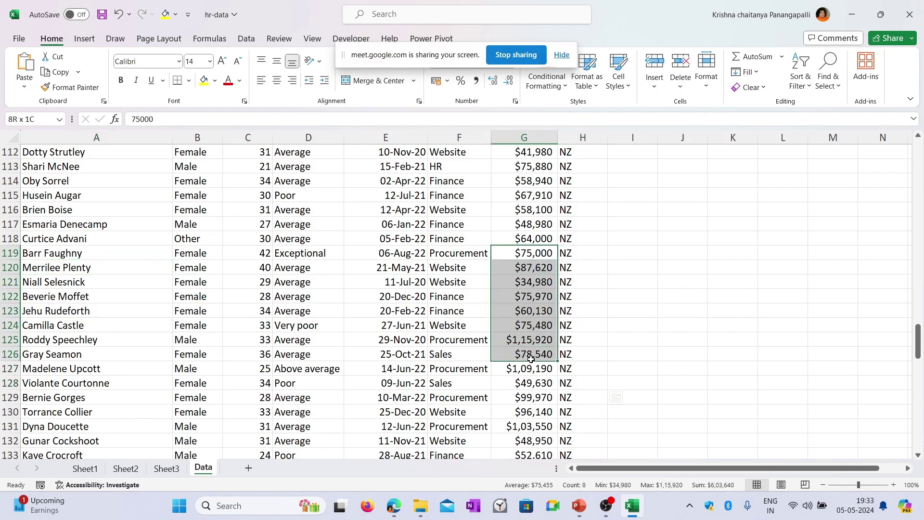
# - Return to the top of the Data sheet, examine the salaries in G2:G16, and select empty cell K8
pyautogui.scroll(5, 662, 285)
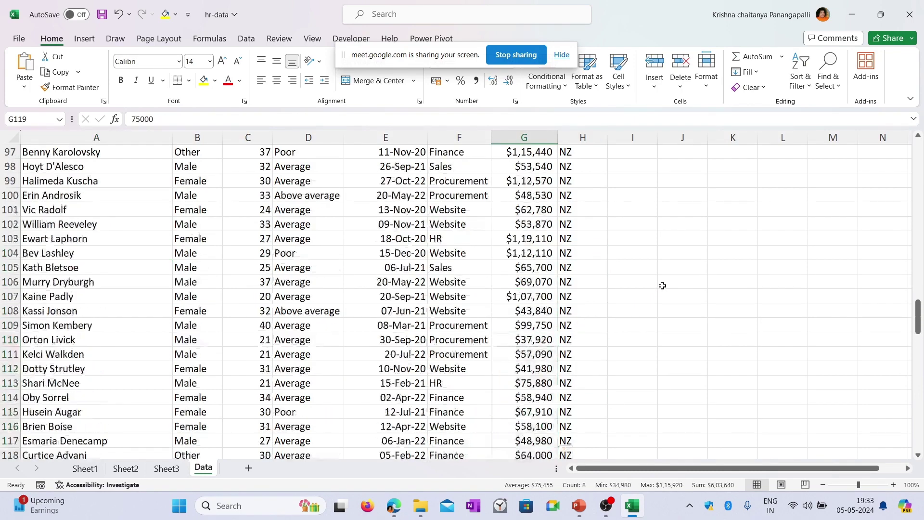
pyautogui.scroll(20, 662, 285)
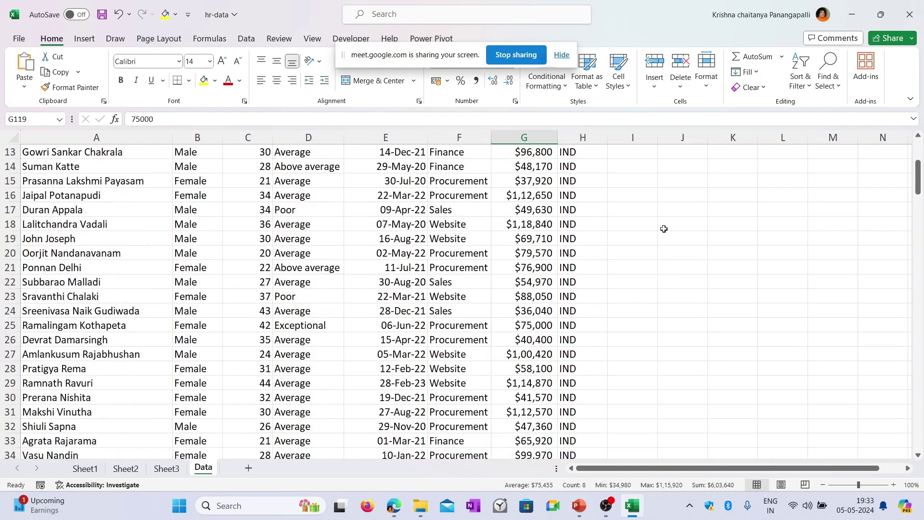
pyautogui.scroll(4, 771, 288)
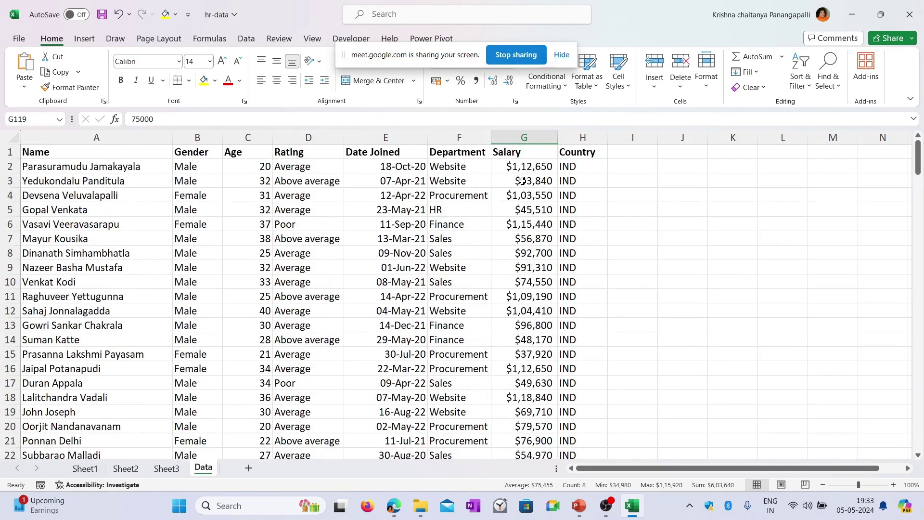
pyautogui.moveTo(523, 166); pyautogui.dragTo(523, 371)
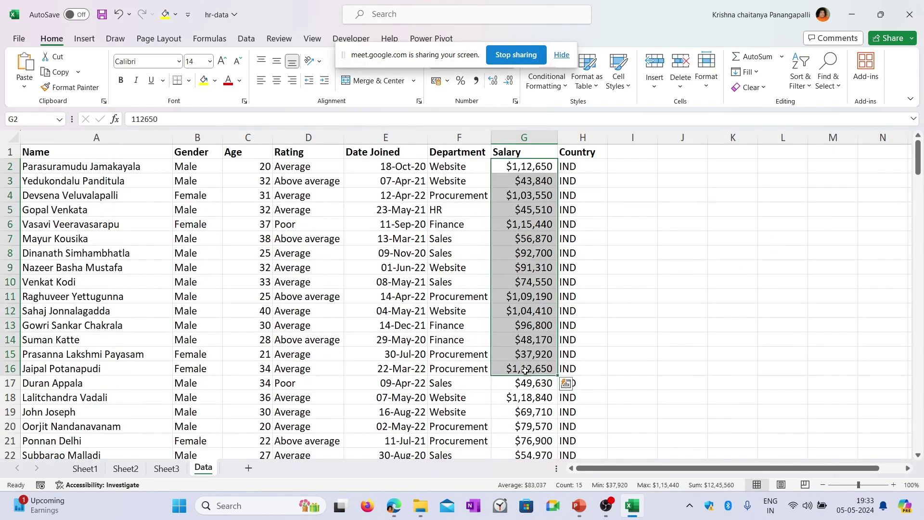
pyautogui.click(756, 251)
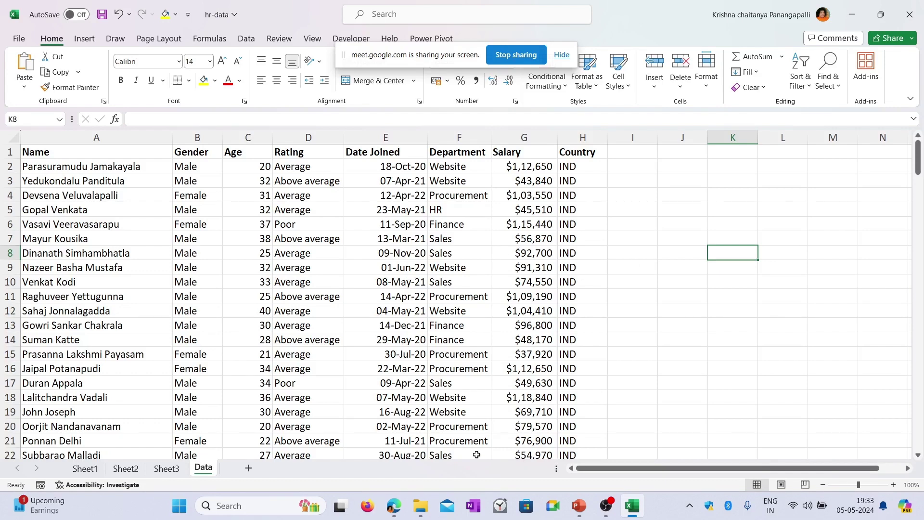
# - Check the Google Meet call window and its participants, and return to the hr-data workbook in Excel
pyautogui.click(394, 505)
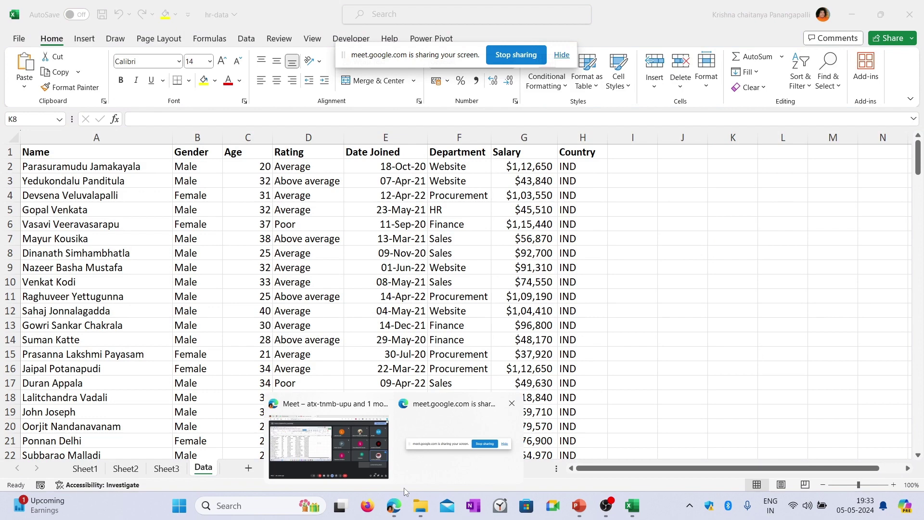
pyautogui.click(348, 447)
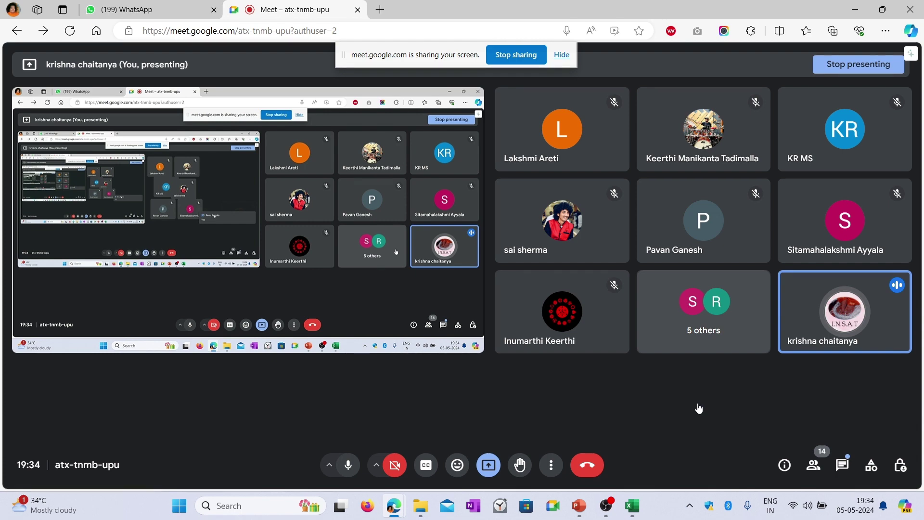
pyautogui.hotkey('alt', 'Tab')
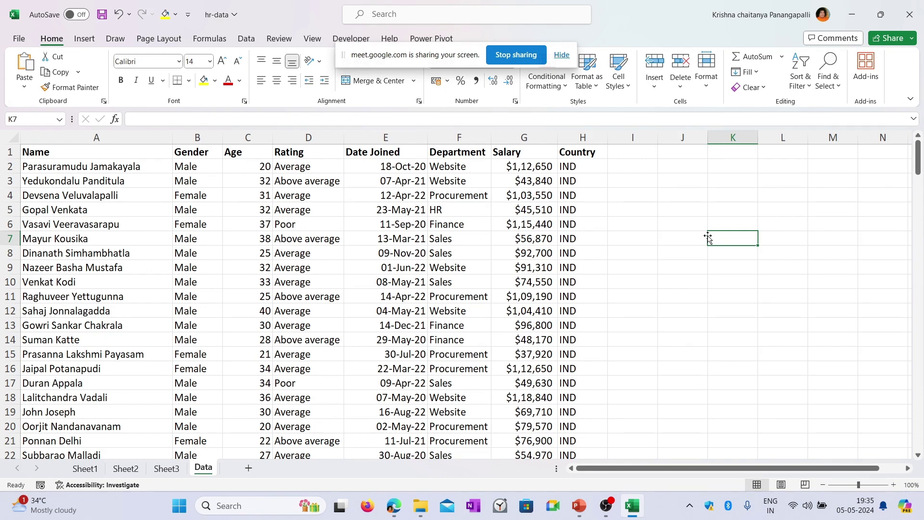
# - Total the whole Salary column in cell L9 with the formula =SUM(G:G)
pyautogui.click(684, 196)
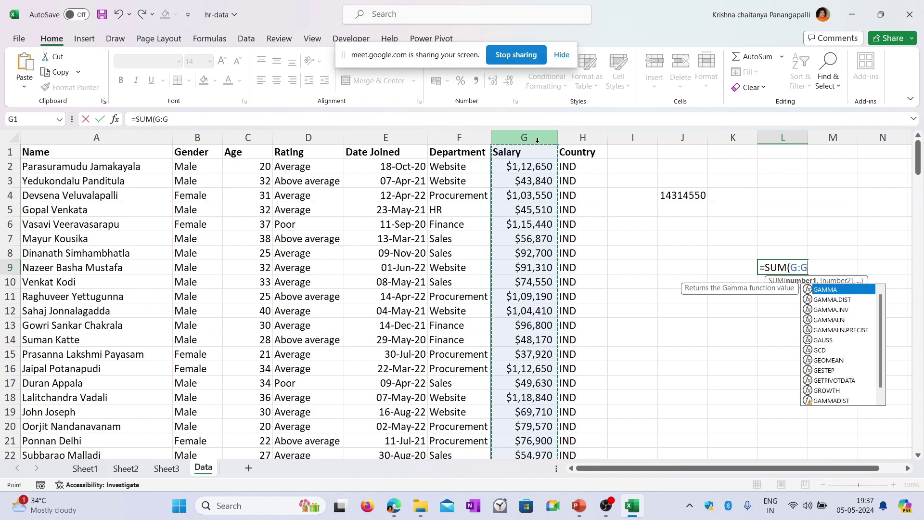
pyautogui.write(')')
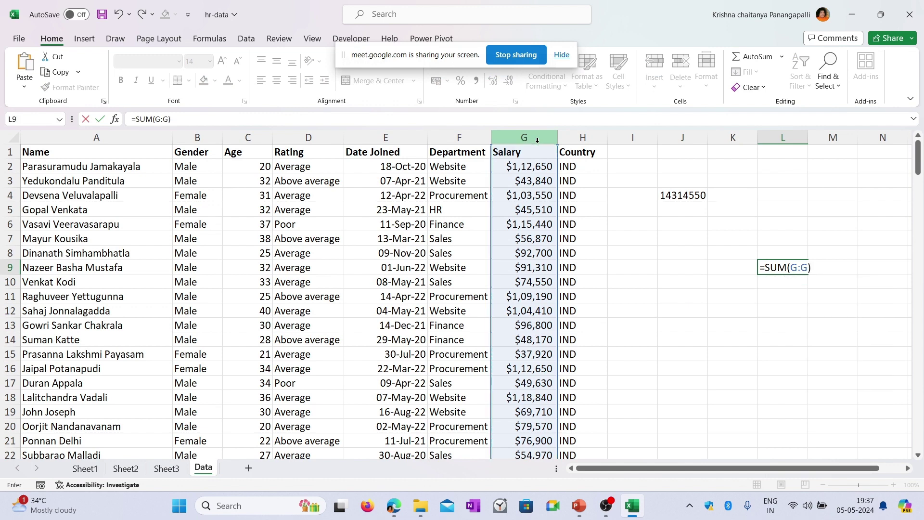
pyautogui.press('Return')
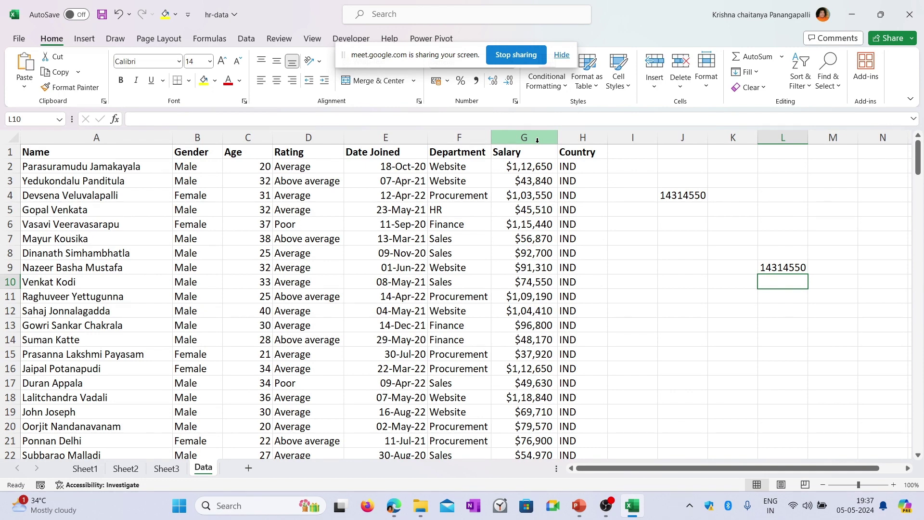
# - Undo the salary totals in J4 and L9 and select an empty cell beside the employee data
pyautogui.click(720, 207)
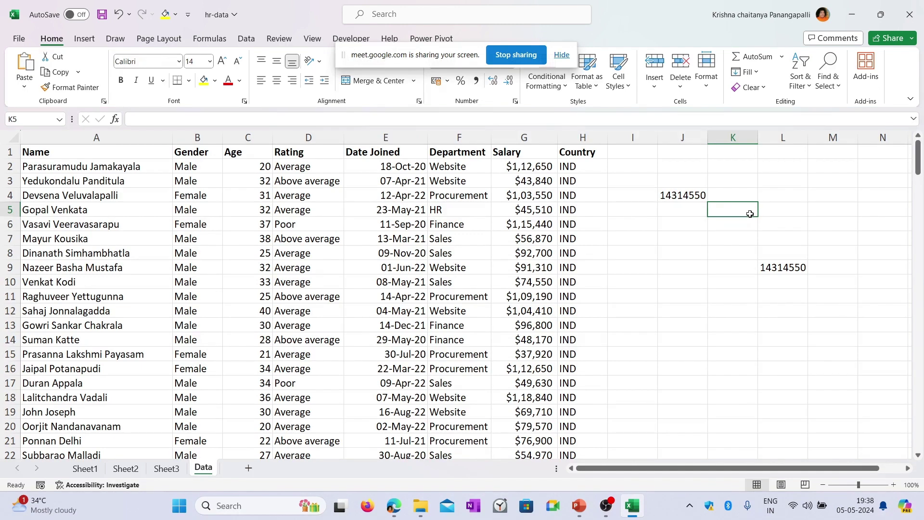
pyautogui.hotkey('ctrl', 'z')
pyautogui.hotkey('ctrl', 'z')
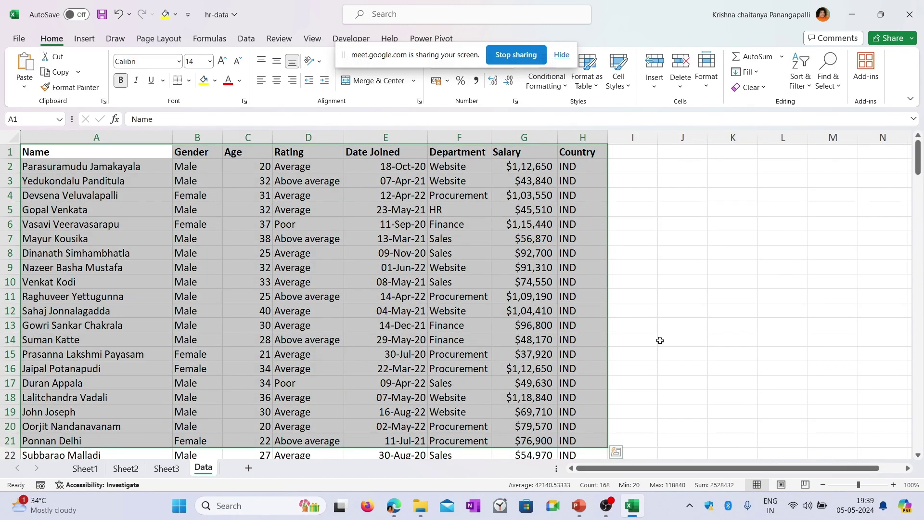
pyautogui.click(676, 264)
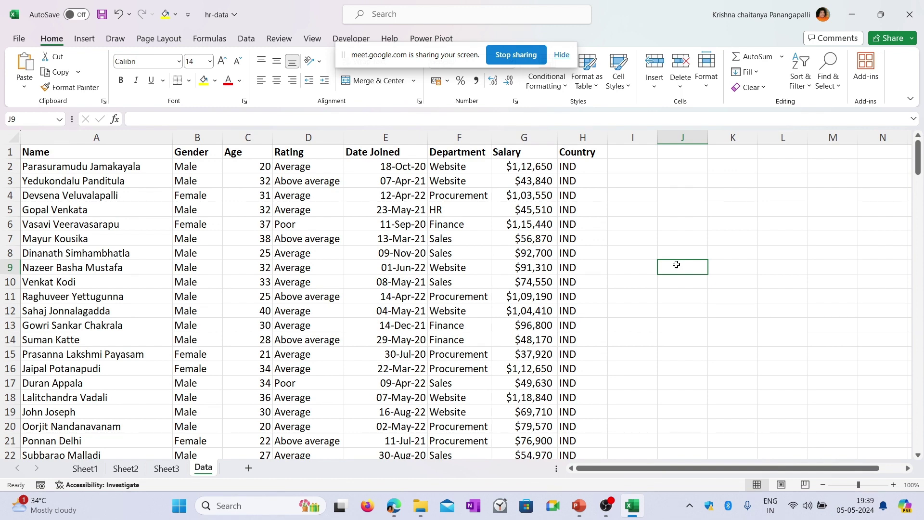
pyautogui.click(632, 209)
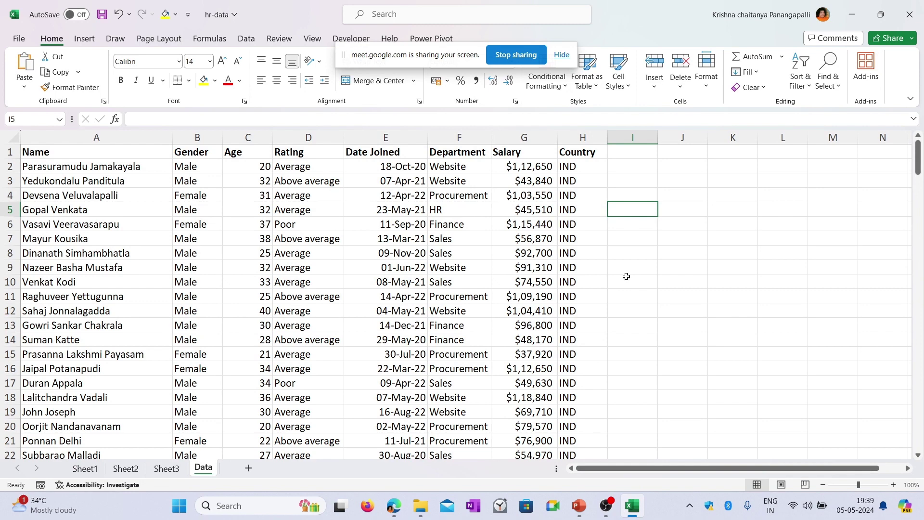
# - Jump from the Name header to the last used cell, the Country header and the end of the Name column, returning to A1 each time
pyautogui.click(75, 154)
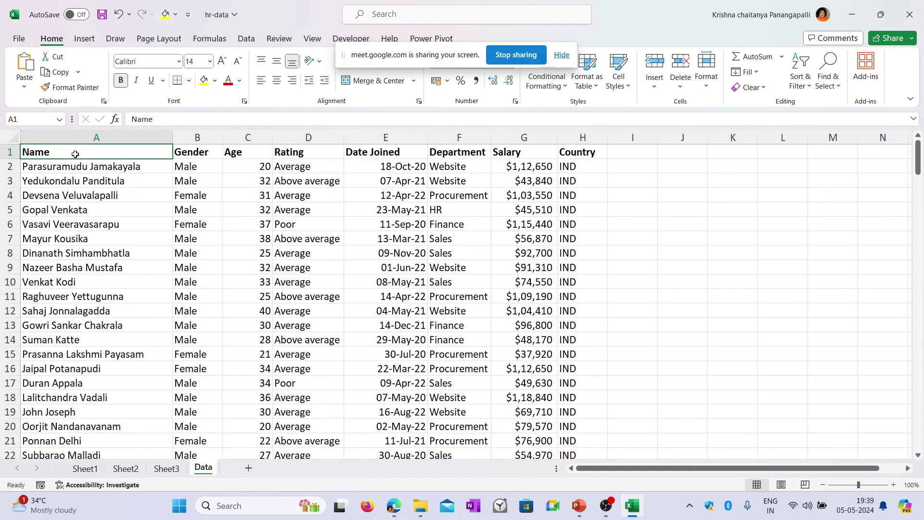
pyautogui.hotkey('ctrl', 'End')
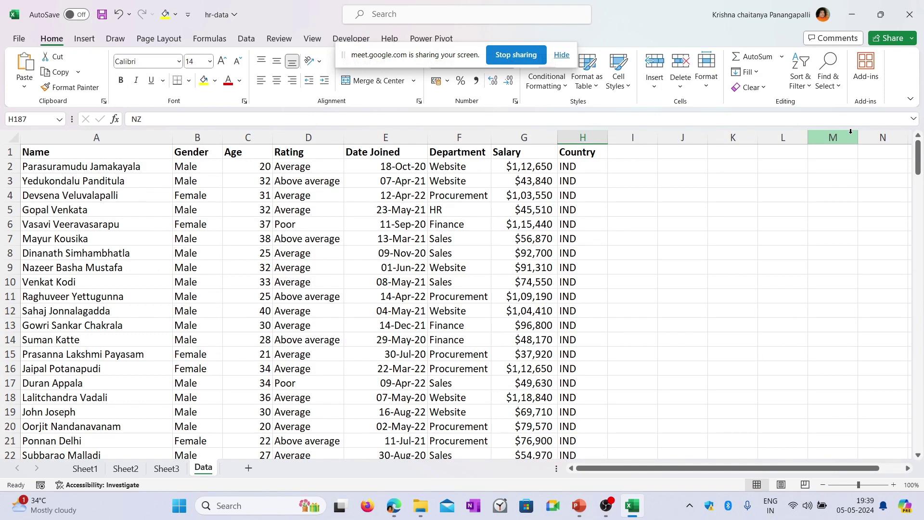
pyautogui.hotkey('ctrl', 'Home')
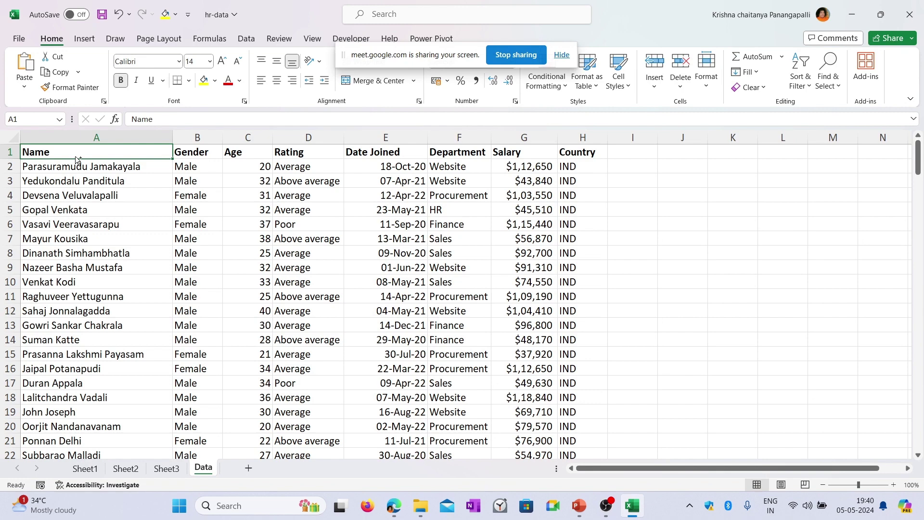
pyautogui.hotkey('ctrl', 'Right')
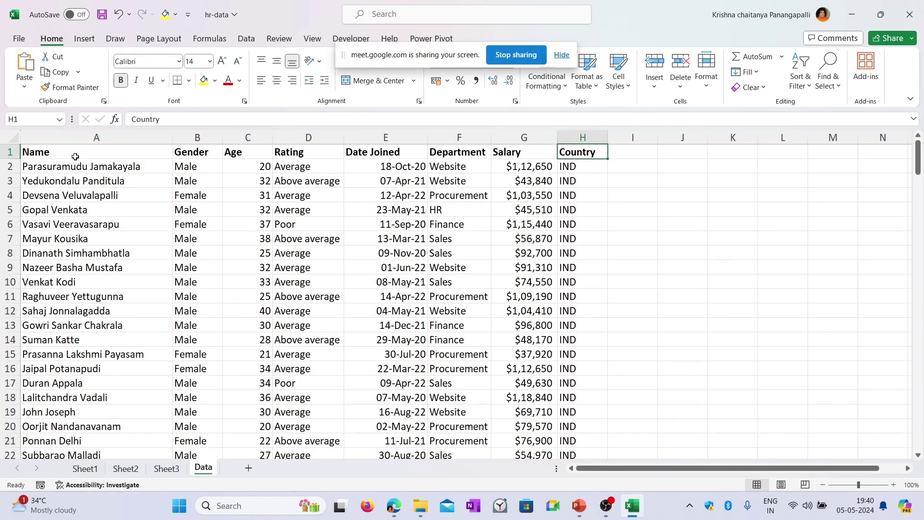
pyautogui.hotkey('ctrl', 'Left')
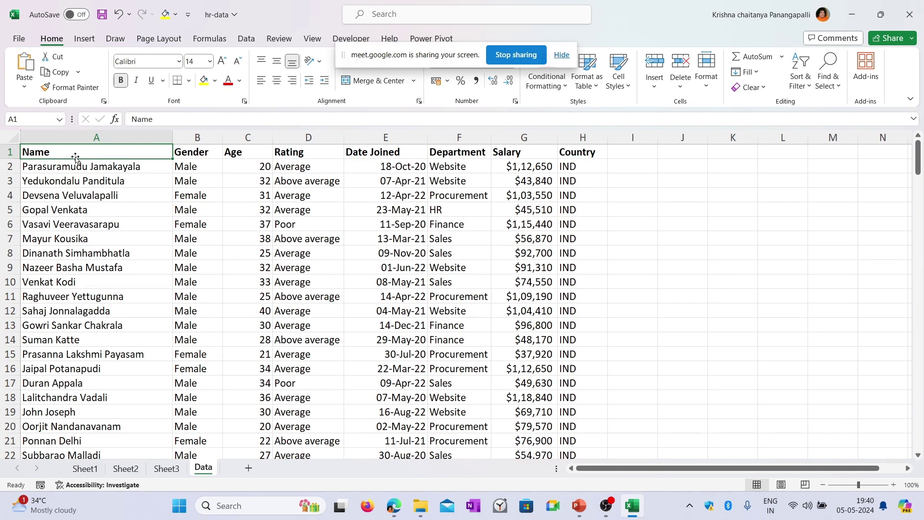
pyautogui.hotkey('ctrl', 'Down')
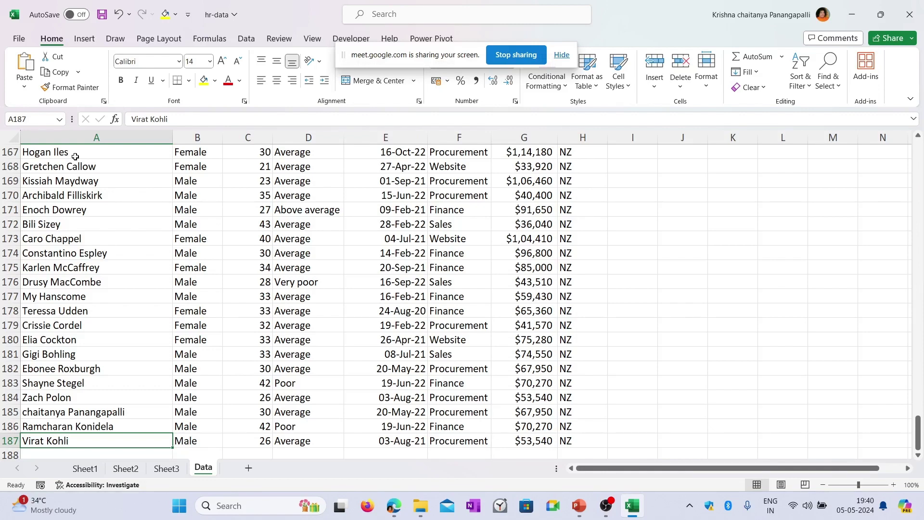
pyautogui.hotkey('ctrl', 'Up')
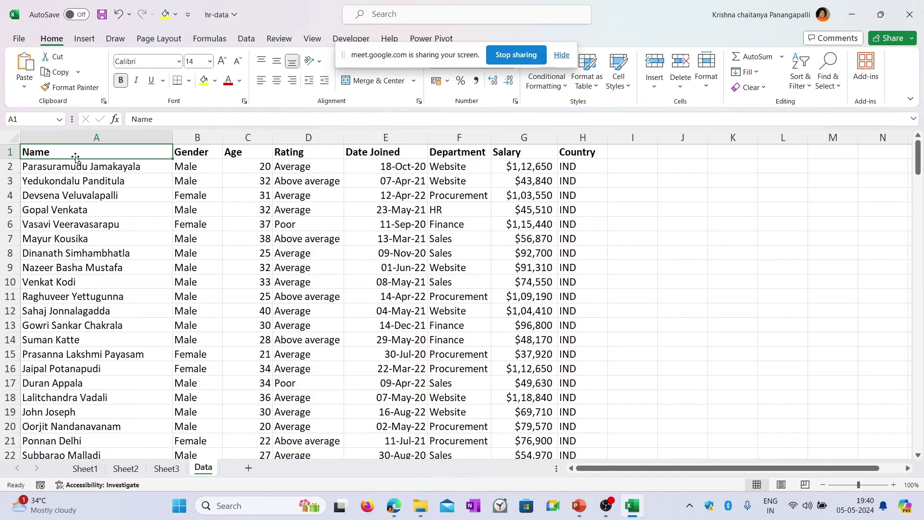
# - Jump to the Country header, down to its last record and back up, and return column by column to the Name header
pyautogui.hotkey('ctrl', 'Right')
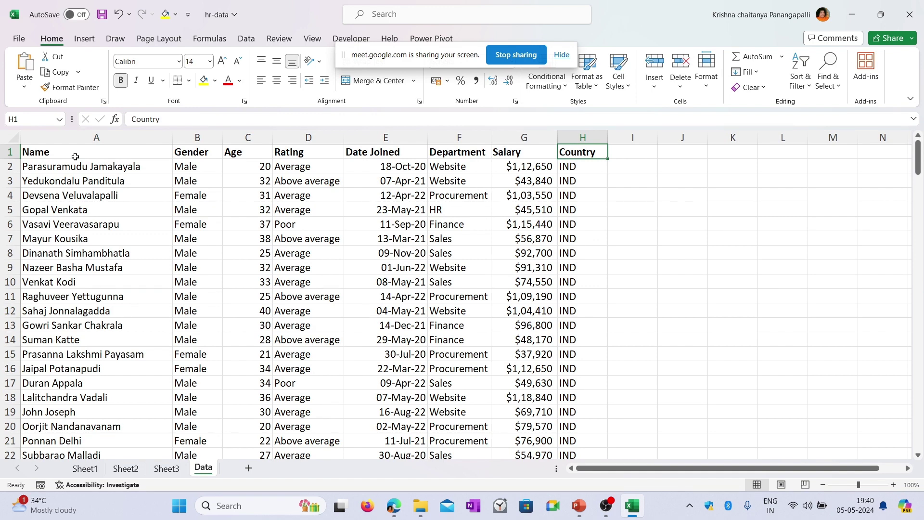
pyautogui.hotkey('ctrl', 'Down')
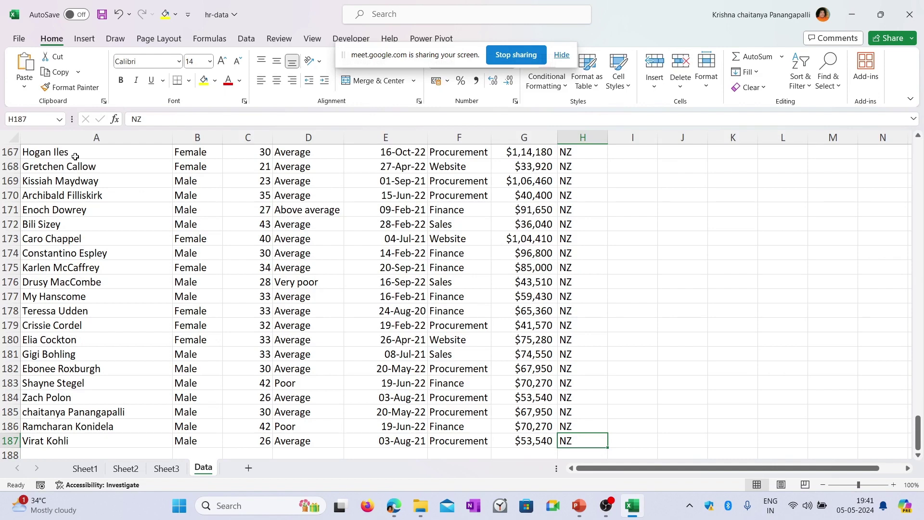
pyautogui.hotkey('ctrl', 'Up')
pyautogui.press('Left')
pyautogui.press('Left')
pyautogui.press('Left')
pyautogui.press('Left')
pyautogui.press('Left')
pyautogui.press('Left')
pyautogui.press('Left')
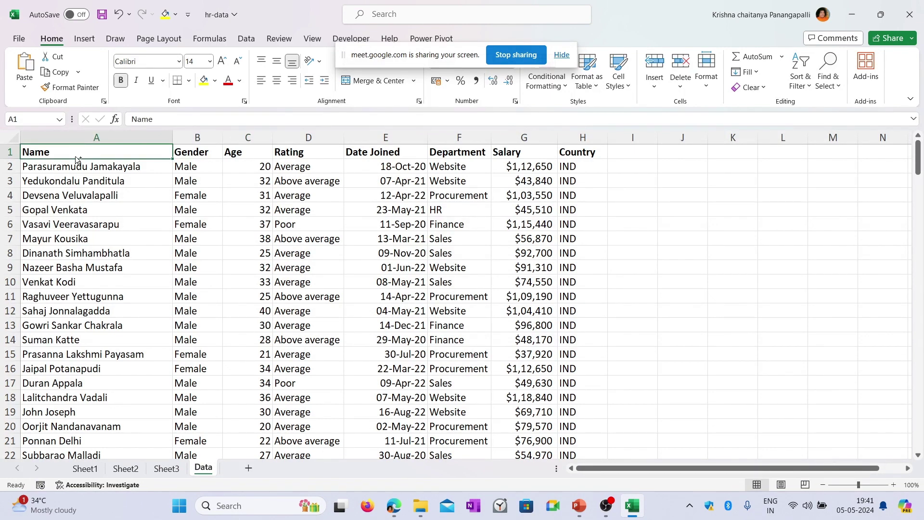
# - Convert the employee data range A1:H187 into a table with headers
pyautogui.hotkey('ctrl', 'shift', 'Right')
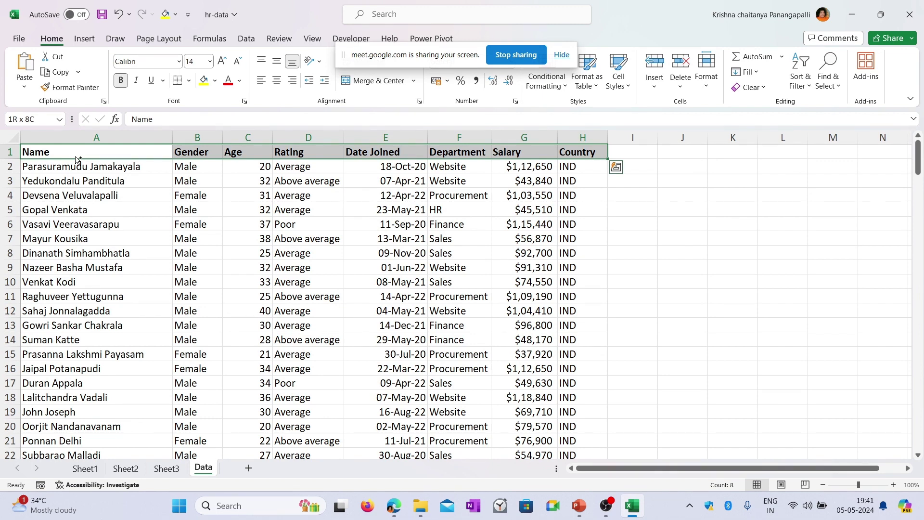
pyautogui.hotkey('ctrl', 'shift', 'Down')
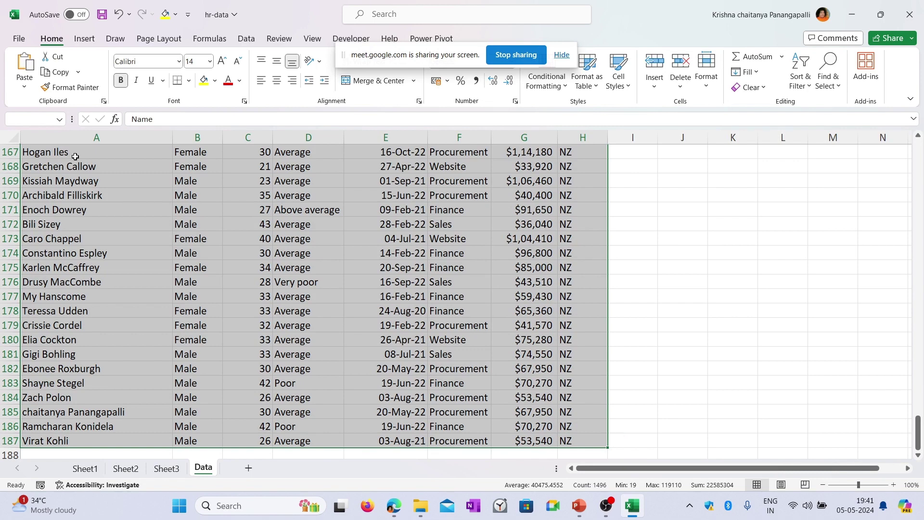
pyautogui.hotkey('ctrl', 't')
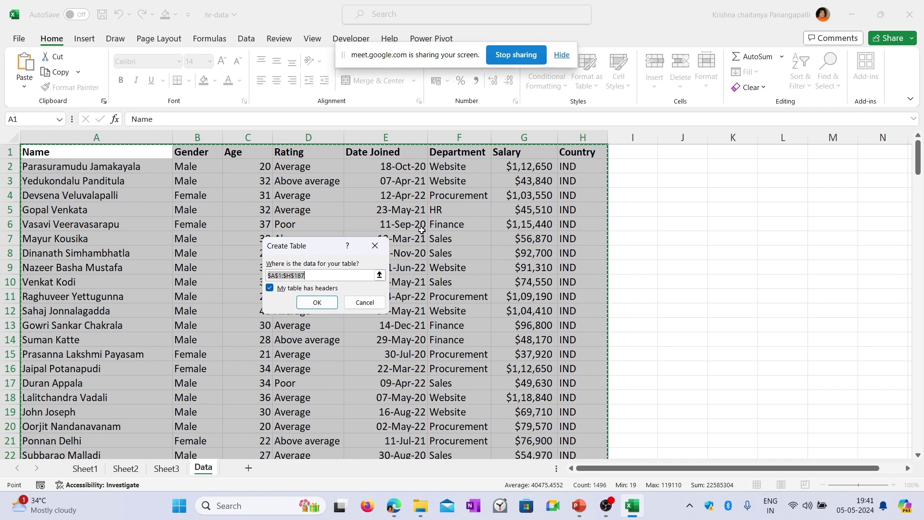
pyautogui.click(317, 302)
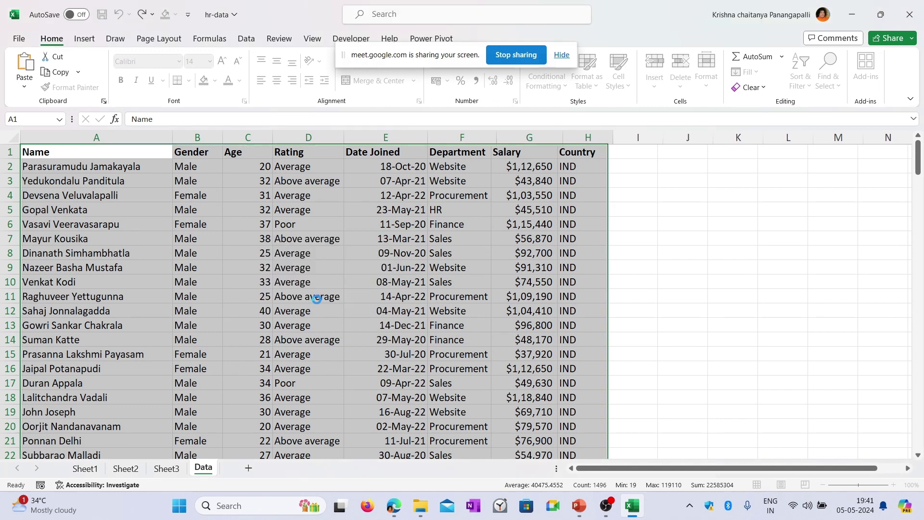
pyautogui.click(414, 268)
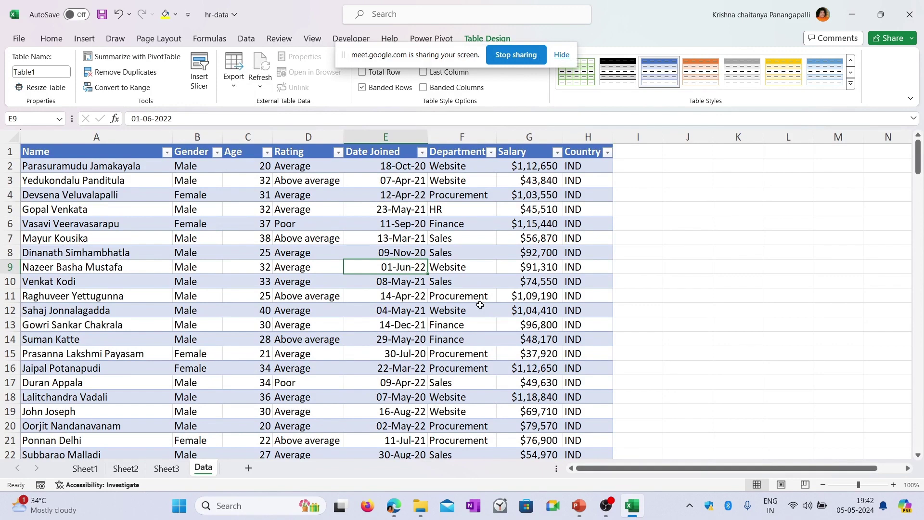
# - Compare the alternating row shading of the first two employee records in the table
pyautogui.click(98, 169)
pyautogui.click(98, 182)
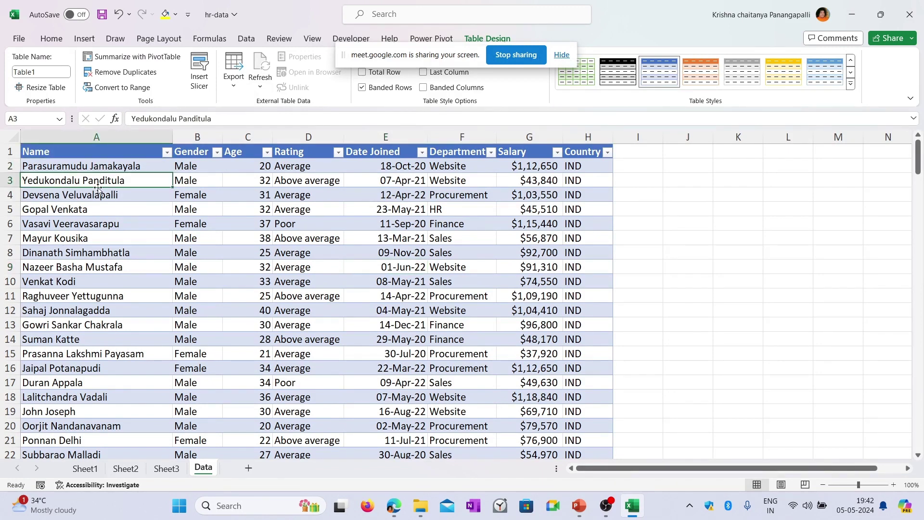
pyautogui.click(116, 170)
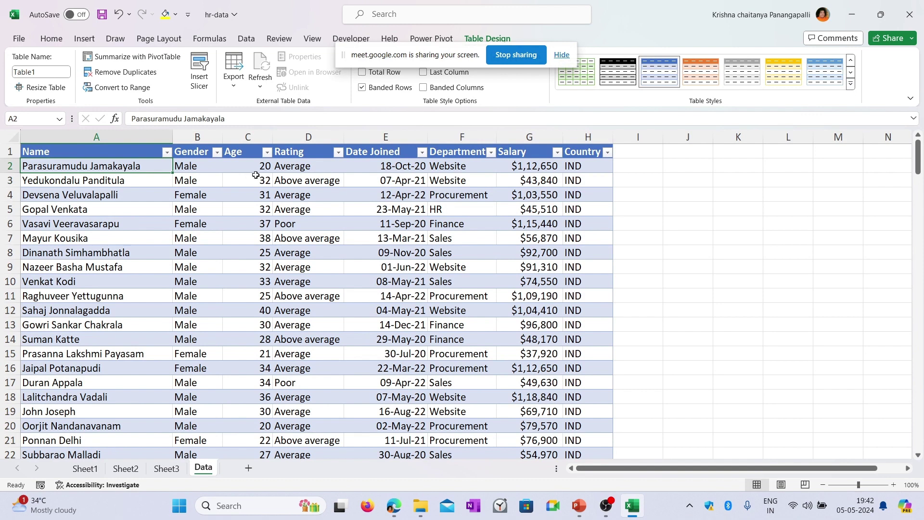
pyautogui.click(84, 183)
pyautogui.click(118, 167)
pyautogui.click(111, 179)
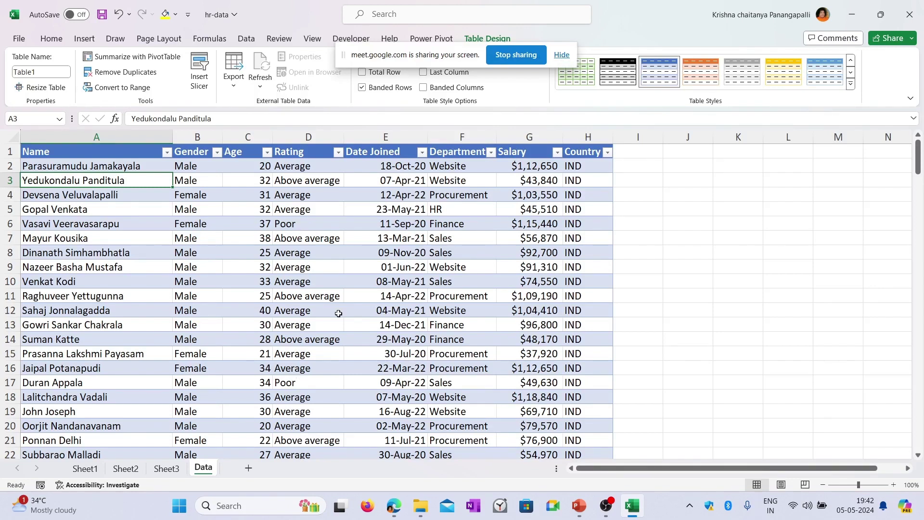
# - Switch to the Google Meet call, admit the waiting participant, and return to the workbook in Excel
pyautogui.click(394, 505)
pyautogui.click(368, 452)
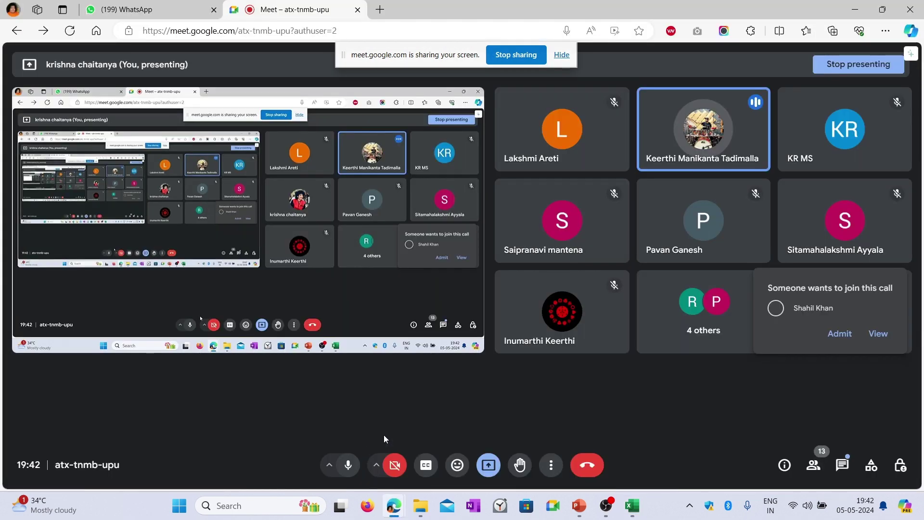
pyautogui.click(840, 333)
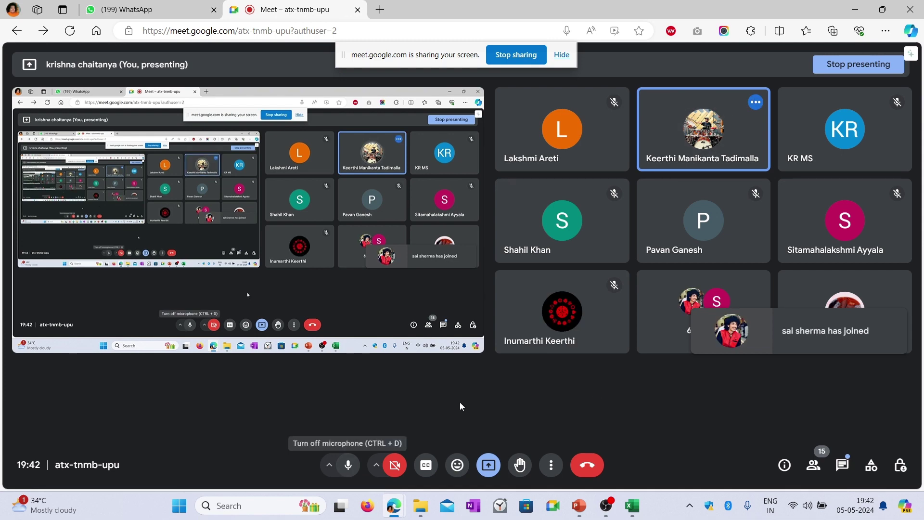
pyautogui.hotkey('alt', 'Tab')
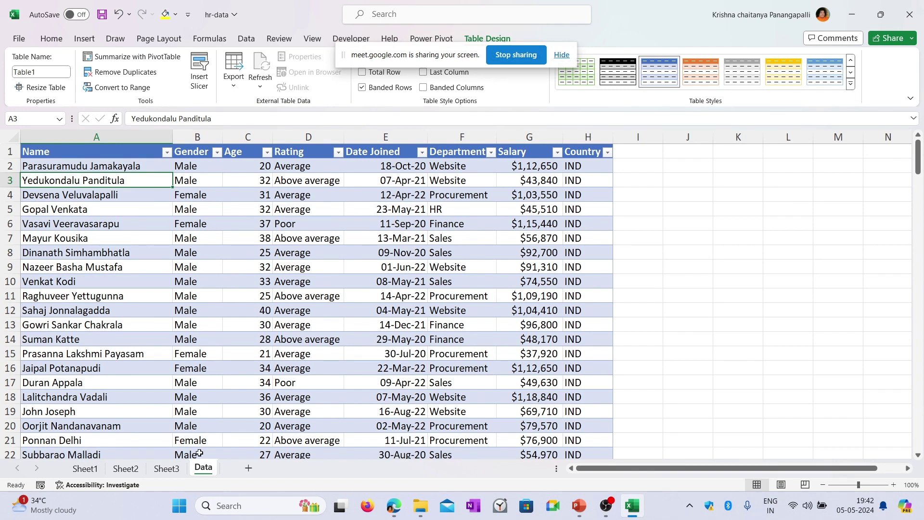
# - Undo the table conversion and copy the employee data A1:H187 to Sheet3 starting at A1, returning to the Data sheet
pyautogui.hotkey('ctrl', 'z')
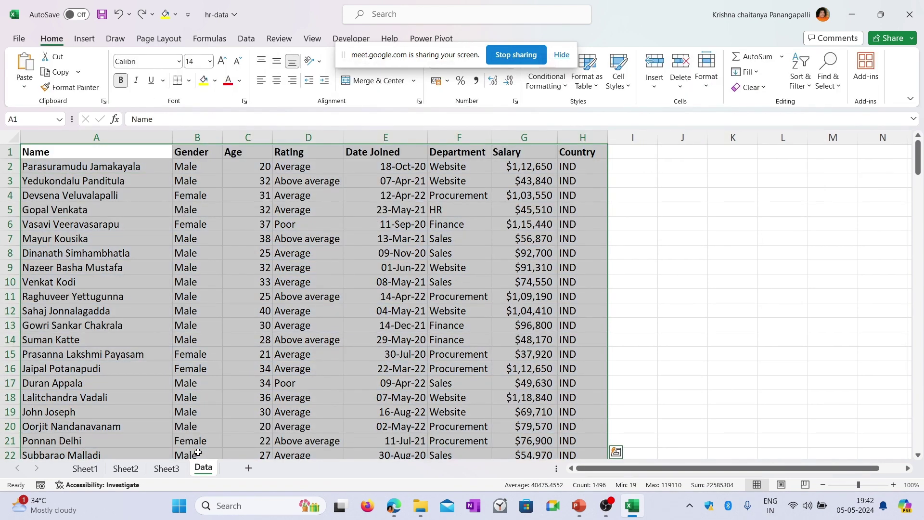
pyautogui.hotkey('ctrl', 'c')
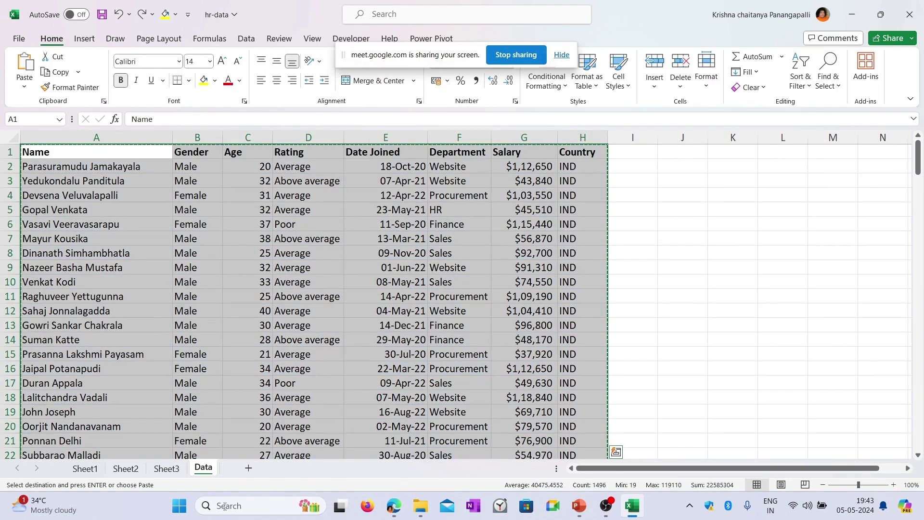
pyautogui.click(166, 468)
pyautogui.hotkey('ctrl', 'v')
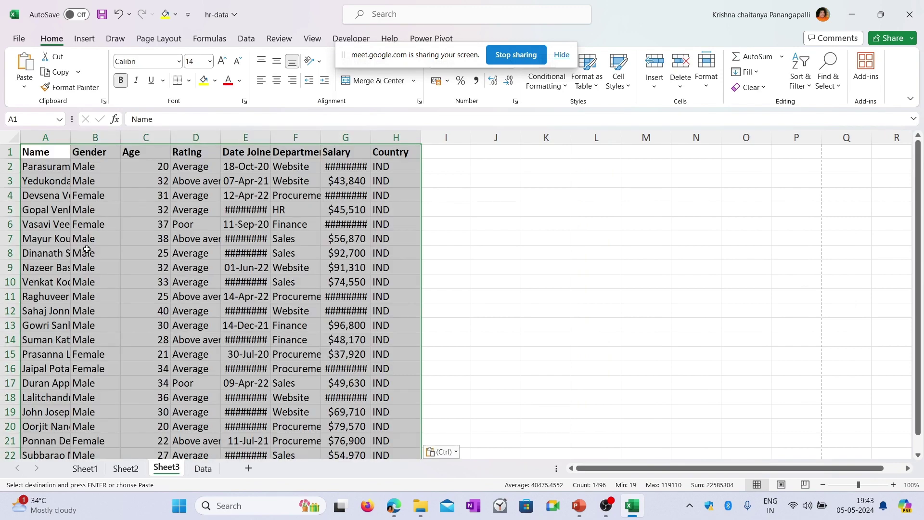
pyautogui.hotkey('ctrl', 'pagedown')
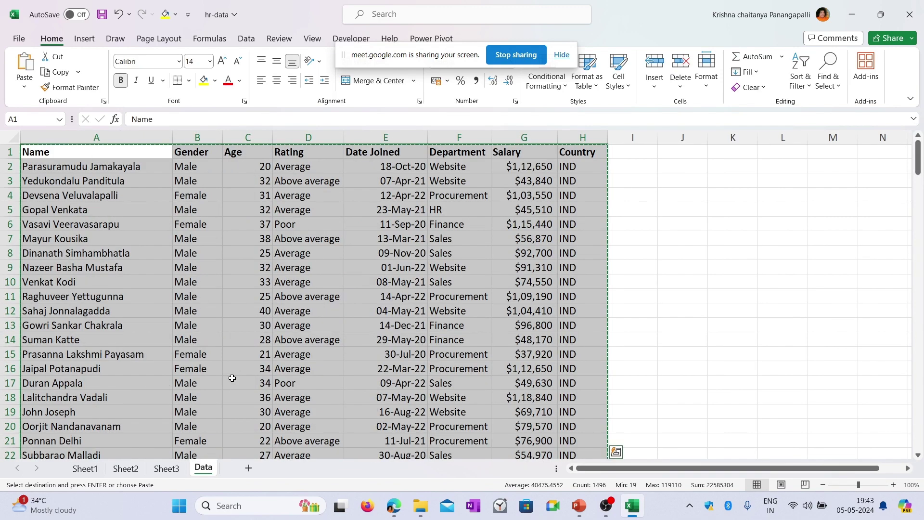
# - Convert the employee data A1:H187 on the Data sheet into a table with headers
pyautogui.hotkey('ctrl', 't')
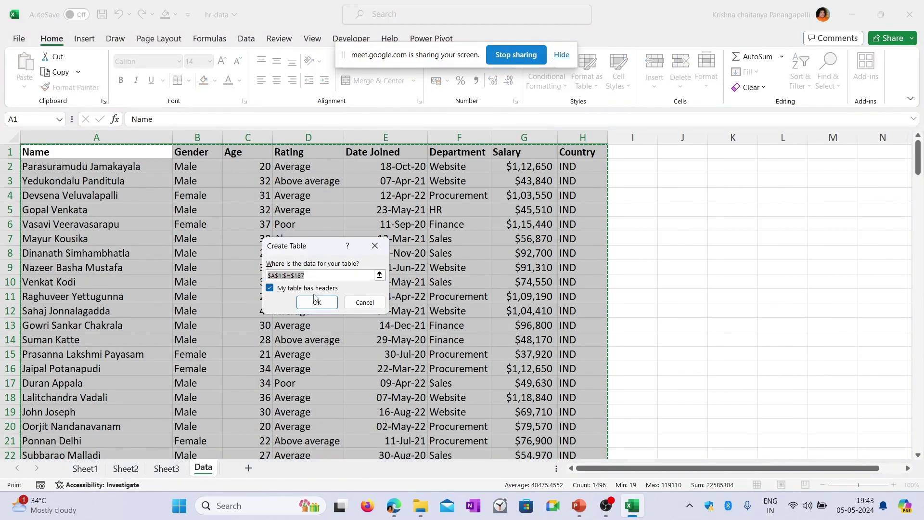
pyautogui.click(316, 301)
# - Fit the Date Joined and Salary column widths to their contents on Sheet3
pyautogui.hotkey('ctrl', 'pageup')
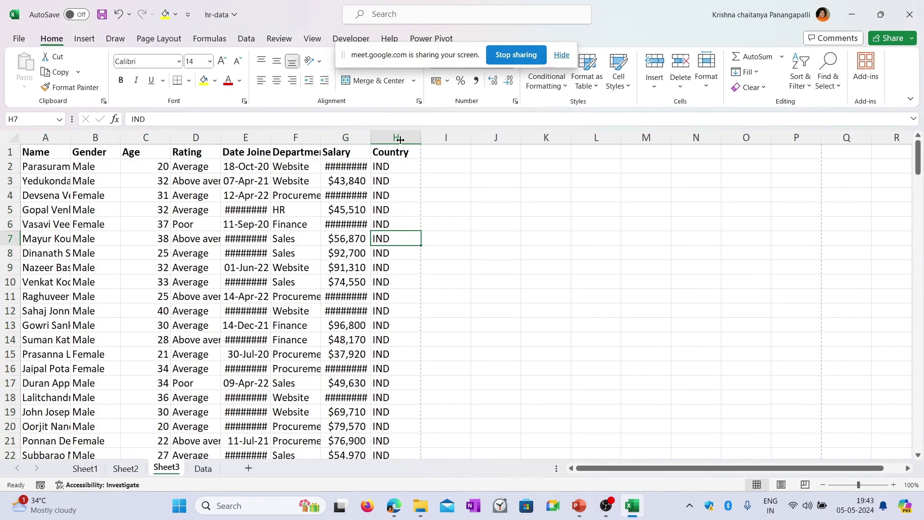
pyautogui.doubleClick(271, 138)
pyautogui.click(369, 138)
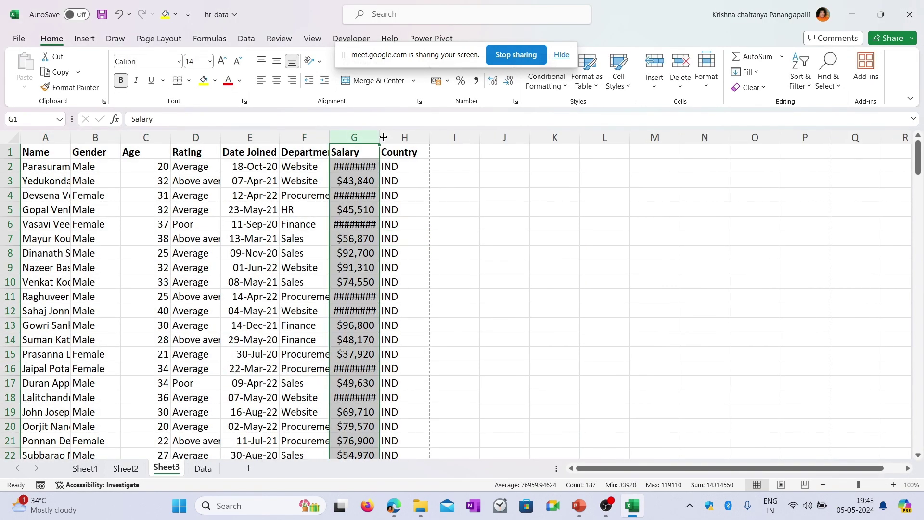
pyautogui.doubleClick(384, 137)
pyautogui.click(499, 267)
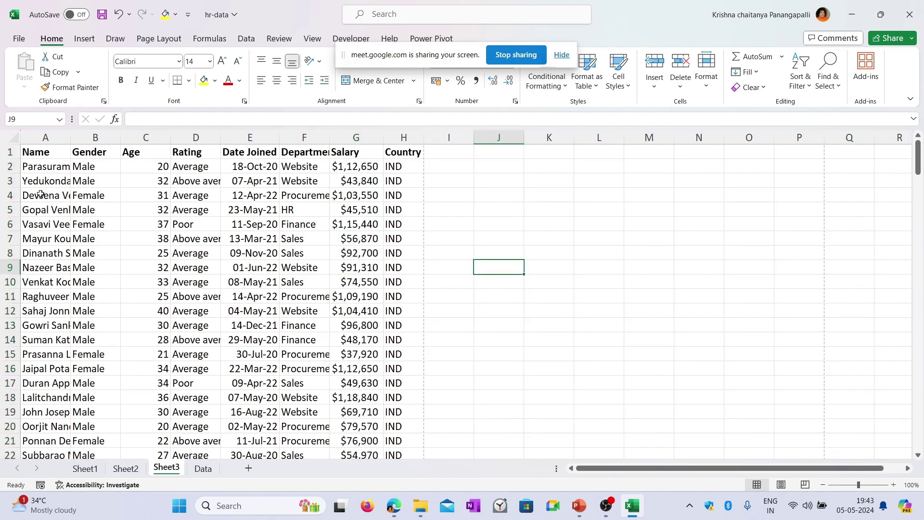
# - Compare Sheet3's plain range with the table on the Data sheet, and fit Sheet3's Name column width to its contents
pyautogui.moveTo(46, 166); pyautogui.dragTo(356, 411)
pyautogui.click(202, 468)
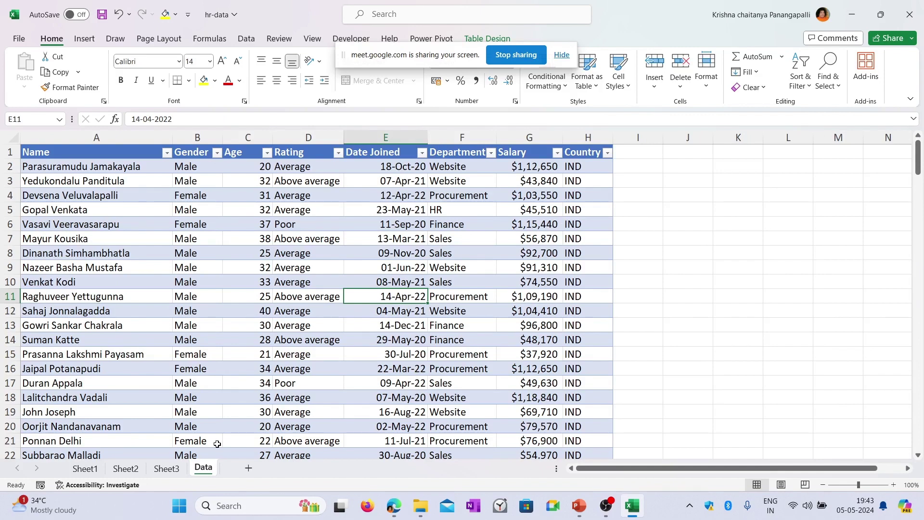
pyautogui.click(184, 468)
pyautogui.click(499, 238)
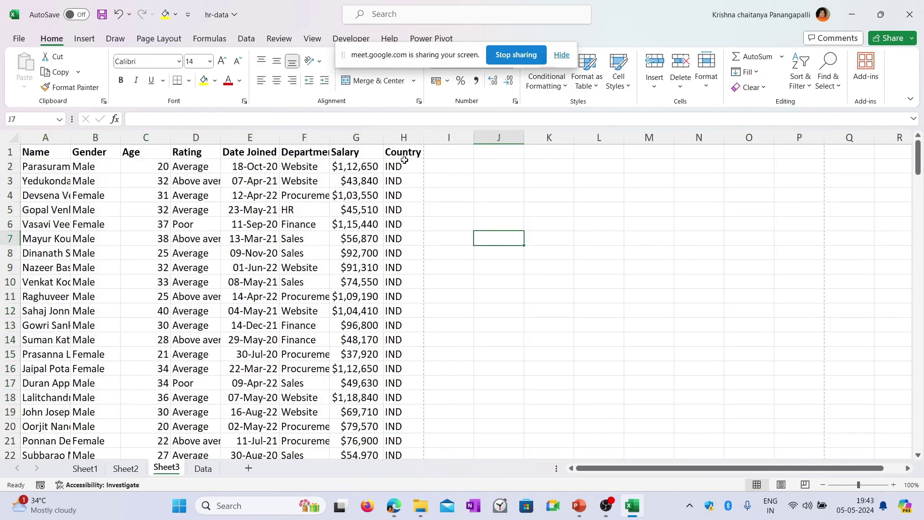
pyautogui.doubleClick(68, 135)
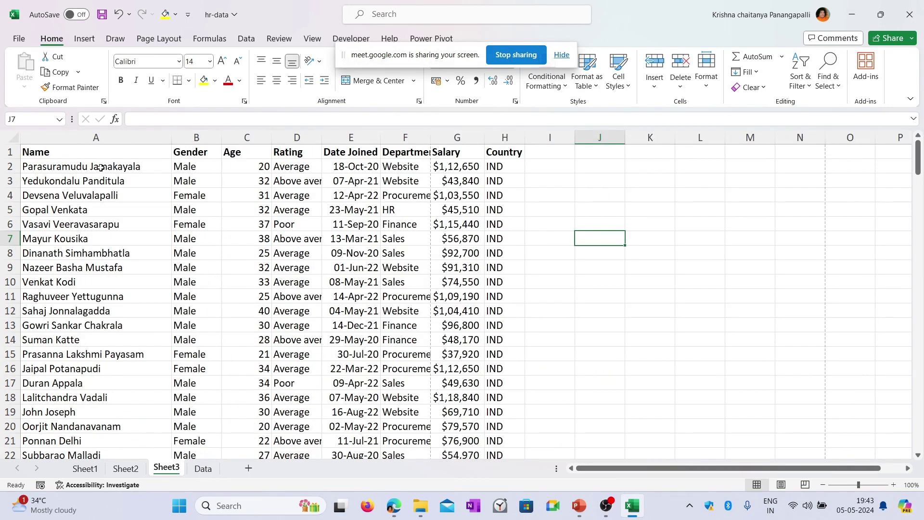
# - Examine the name, gender and age entries in rows 2 and 7 of the unformatted data on Sheet3
pyautogui.click(100, 167)
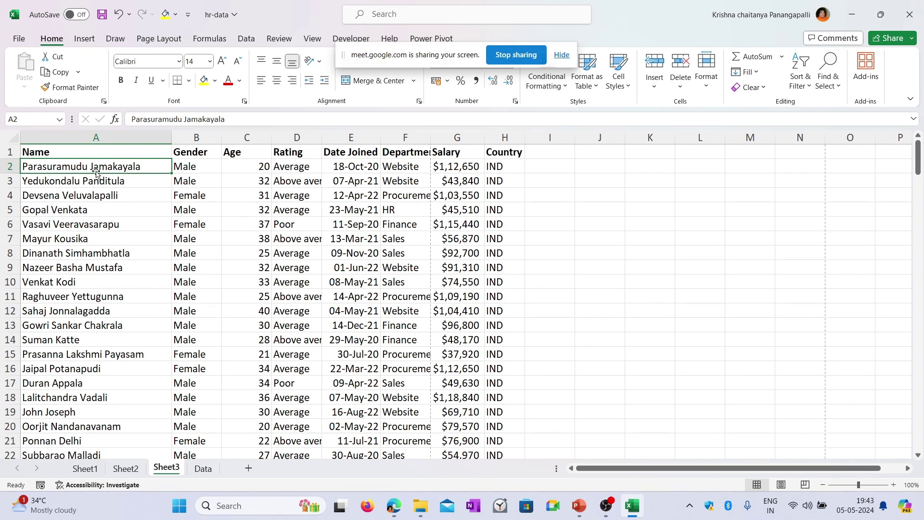
pyautogui.click(187, 168)
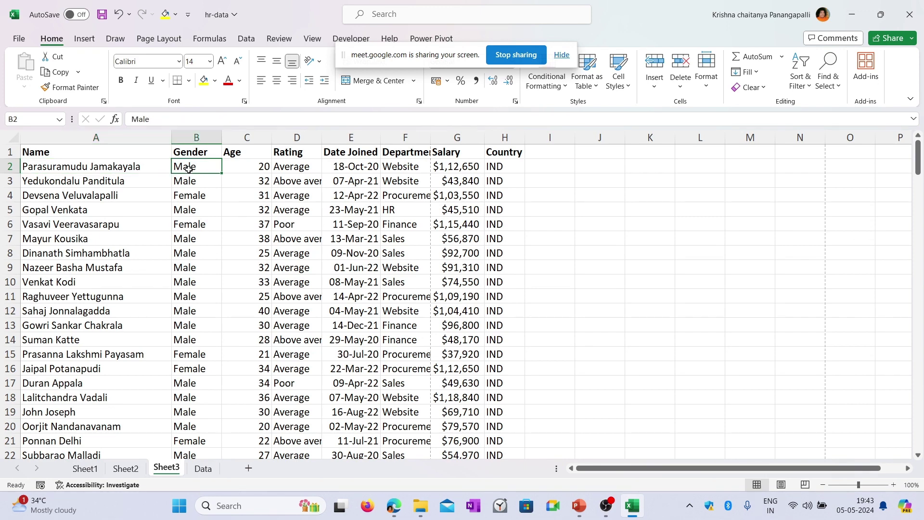
pyautogui.click(258, 165)
pyautogui.click(72, 239)
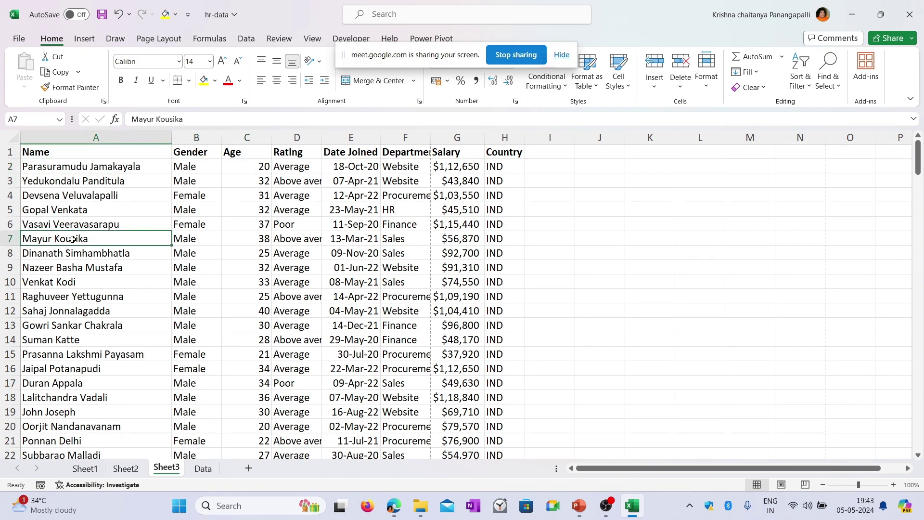
pyautogui.click(260, 238)
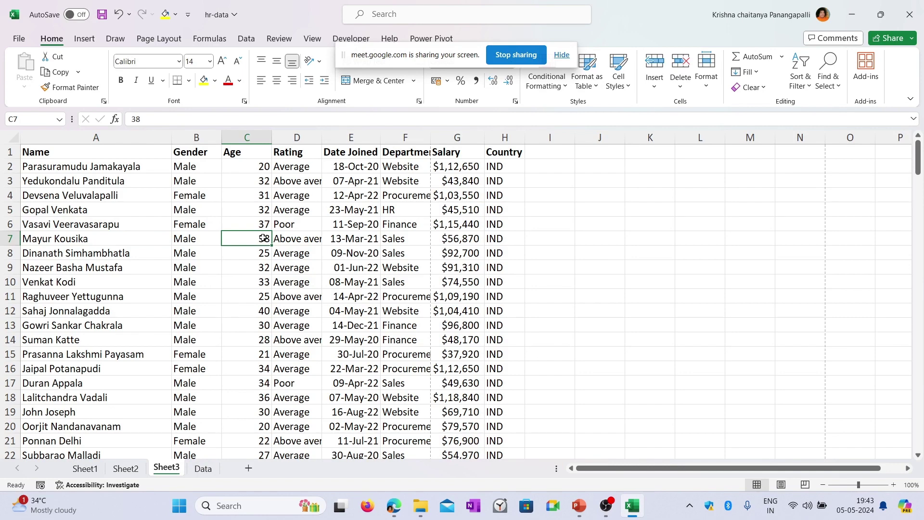
# - Select rows 2, 3 and 4 of the Data sheet table one at a time to examine the row banding
pyautogui.click(211, 469)
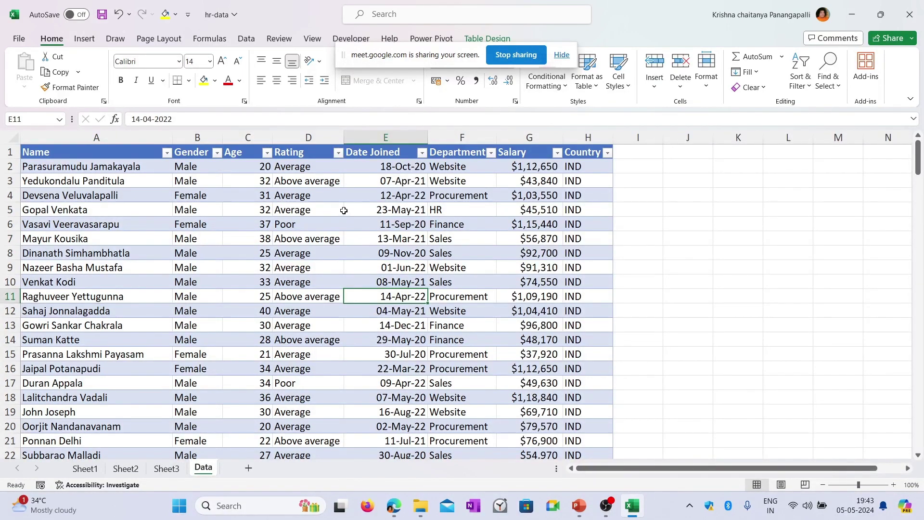
pyautogui.click(9, 166)
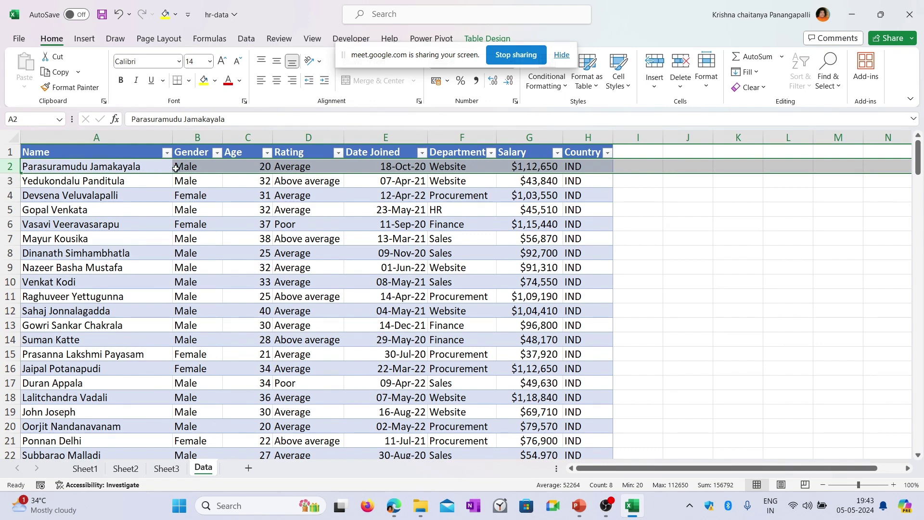
pyautogui.click(9, 181)
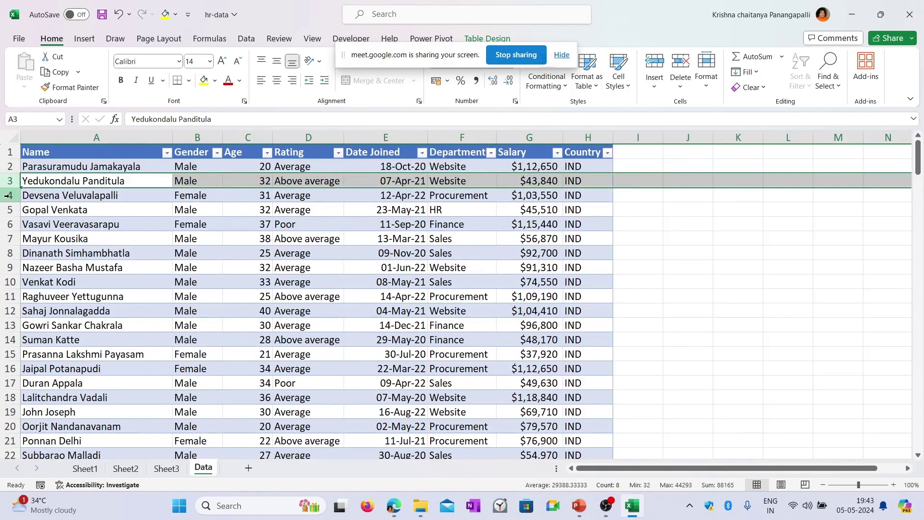
pyautogui.click(8, 195)
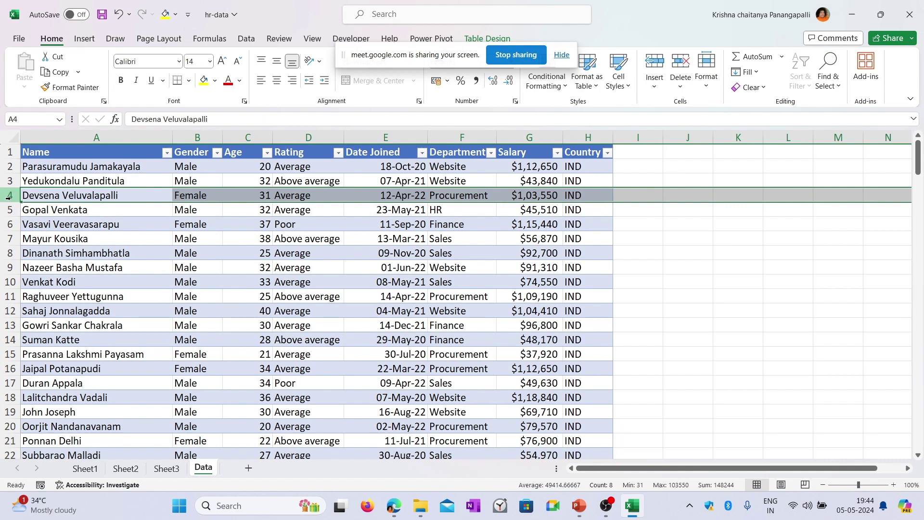
# - Examine the record in row 4 of the Data sheet table field by field
pyautogui.click(217, 194)
pyautogui.click(251, 194)
pyautogui.click(331, 197)
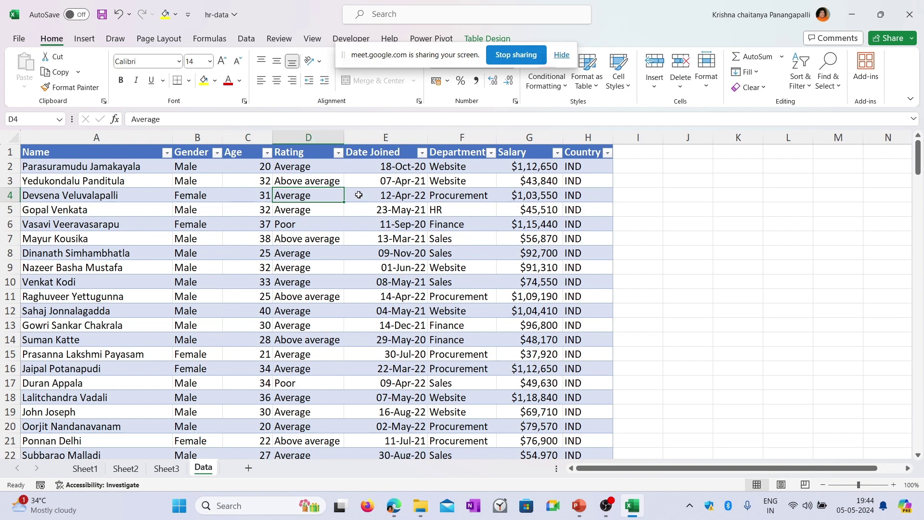
pyautogui.click(393, 192)
pyautogui.click(475, 200)
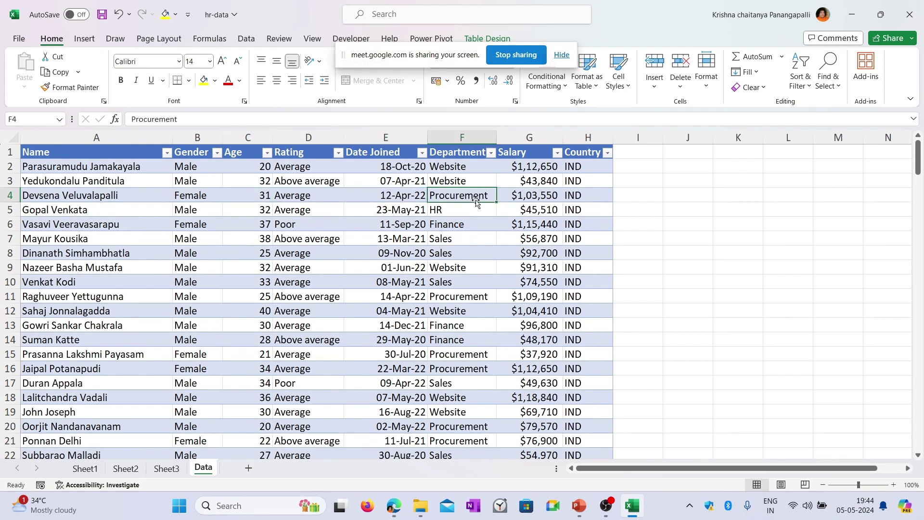
pyautogui.moveTo(203, 197); pyautogui.dragTo(565, 190)
pyautogui.click(95, 196)
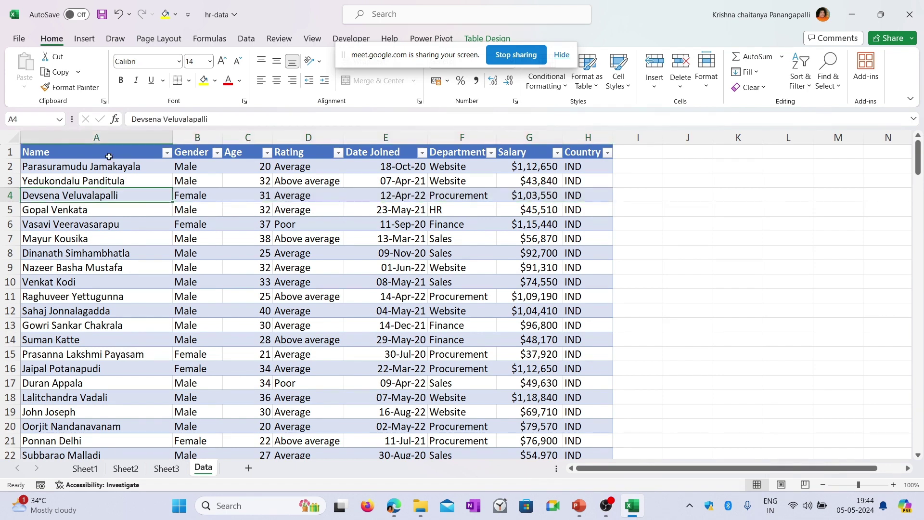
pyautogui.click(198, 195)
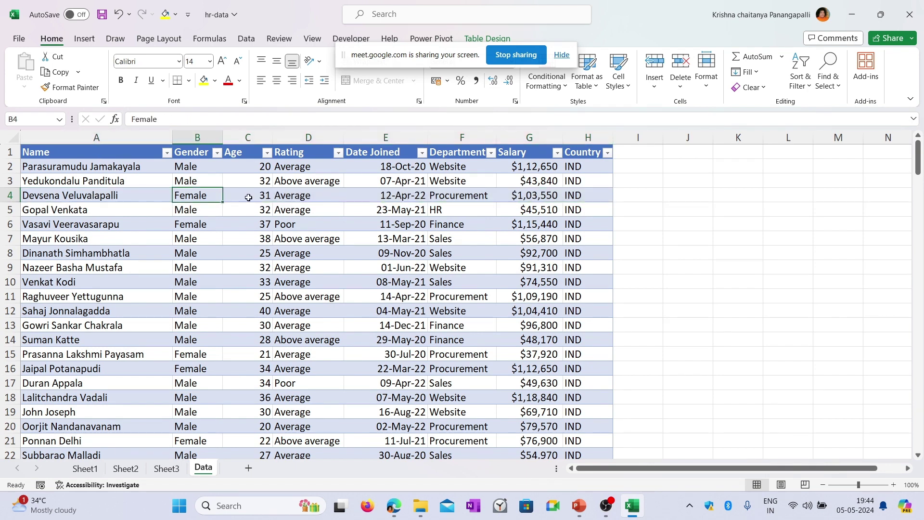
pyautogui.click(248, 198)
pyautogui.click(340, 201)
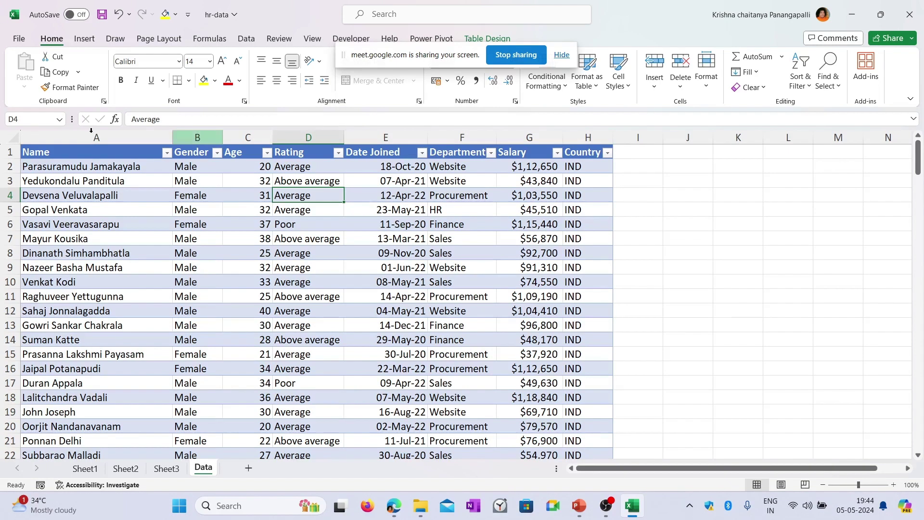
# - Highlight the entries under the Name, Gender and Age headers to examine how the table is organised in columns
pyautogui.click(110, 149)
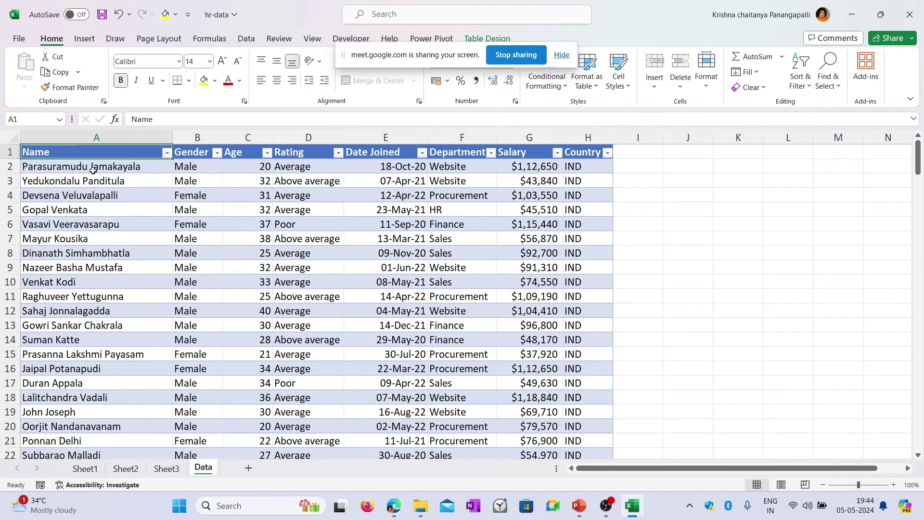
pyautogui.moveTo(91, 168); pyautogui.dragTo(96, 400)
pyautogui.moveTo(201, 164); pyautogui.dragTo(193, 413)
pyautogui.moveTo(82, 166); pyautogui.dragTo(85, 385)
pyautogui.click(199, 166)
pyautogui.moveTo(199, 167); pyautogui.dragTo(179, 355)
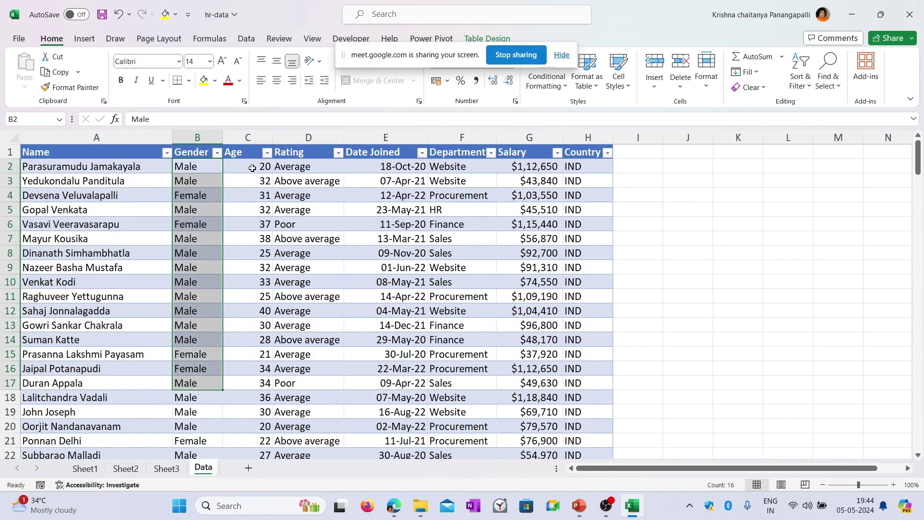
pyautogui.moveTo(259, 166); pyautogui.dragTo(234, 365)
pyautogui.moveTo(75, 169); pyautogui.dragTo(72, 399)
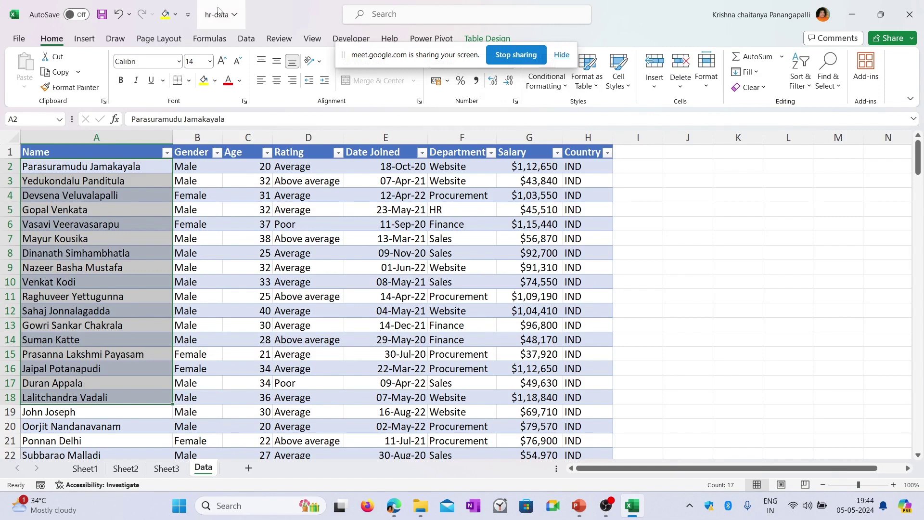
# - Check whether Table Design is offered for cells outside and inside the Data table and for cells in Sheet3's plain range
pyautogui.click(688, 267)
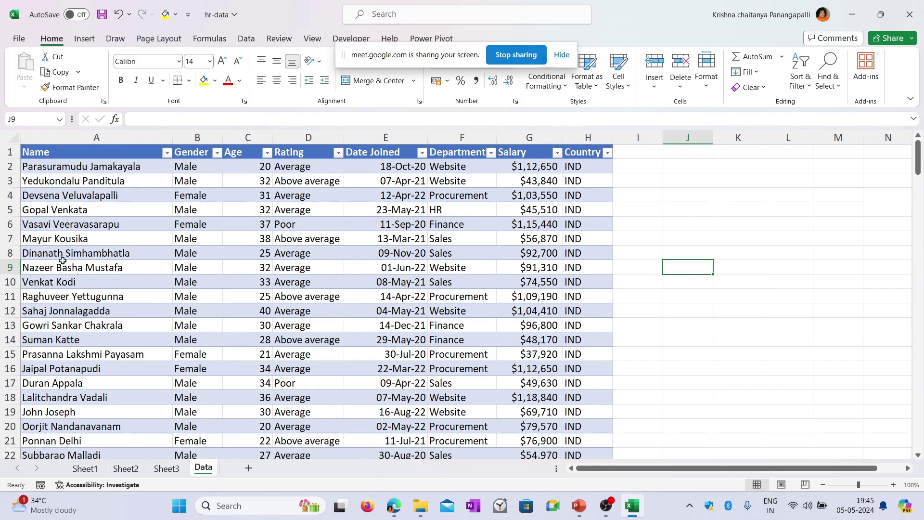
pyautogui.click(71, 240)
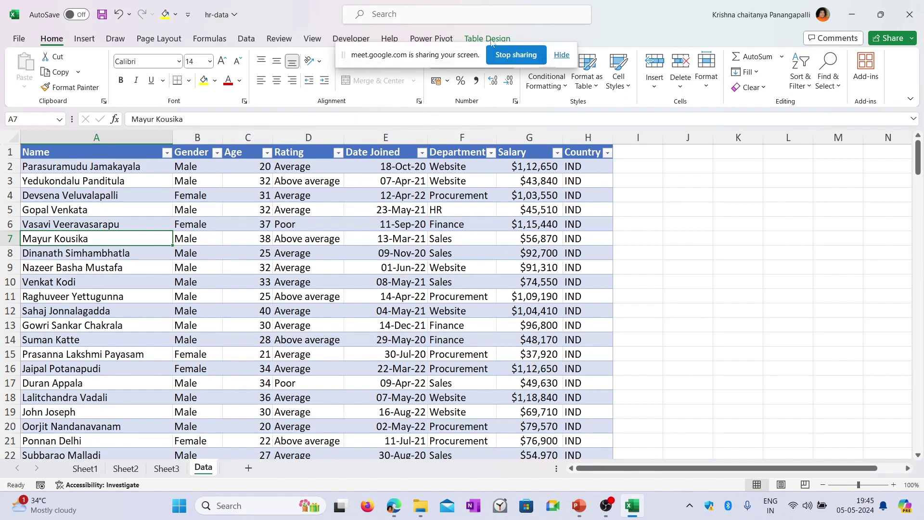
pyautogui.click(166, 468)
pyautogui.click(327, 255)
pyautogui.click(116, 252)
pyautogui.click(375, 337)
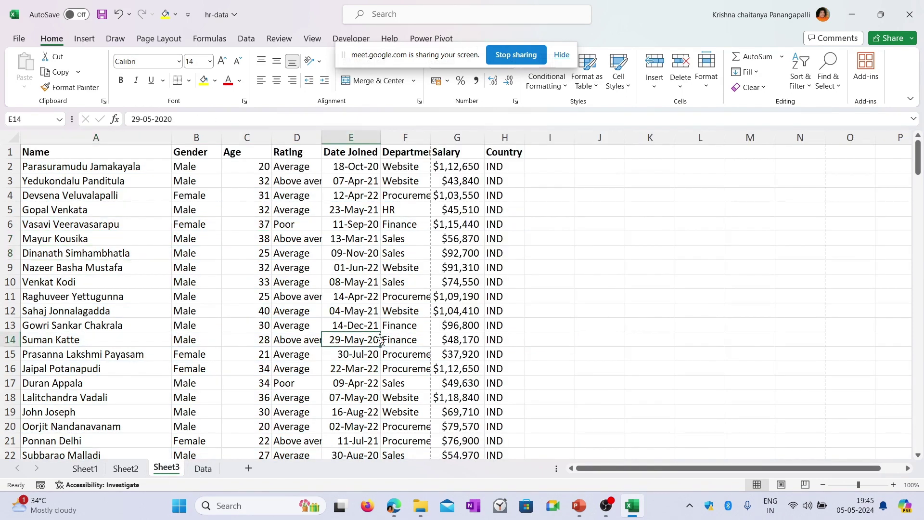
pyautogui.click(482, 213)
pyautogui.click(183, 208)
pyautogui.click(164, 335)
pyautogui.click(363, 235)
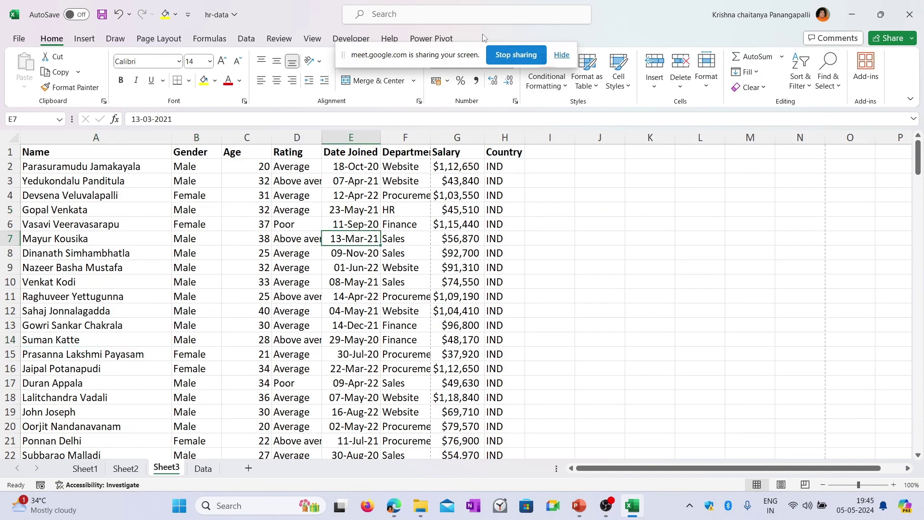
pyautogui.click(145, 225)
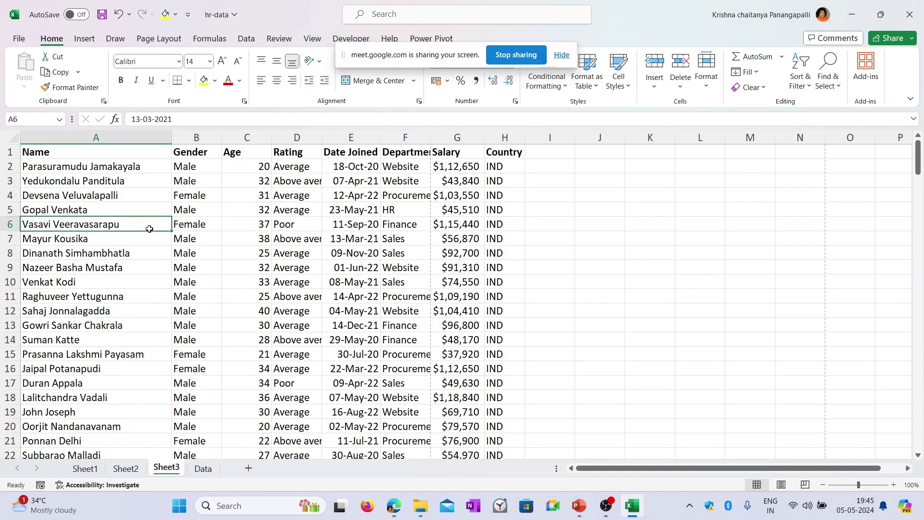
# - Return to the Data sheet and check several empty cells beside the table for the Table Design options
pyautogui.click(203, 467)
pyautogui.click(407, 254)
pyautogui.click(890, 268)
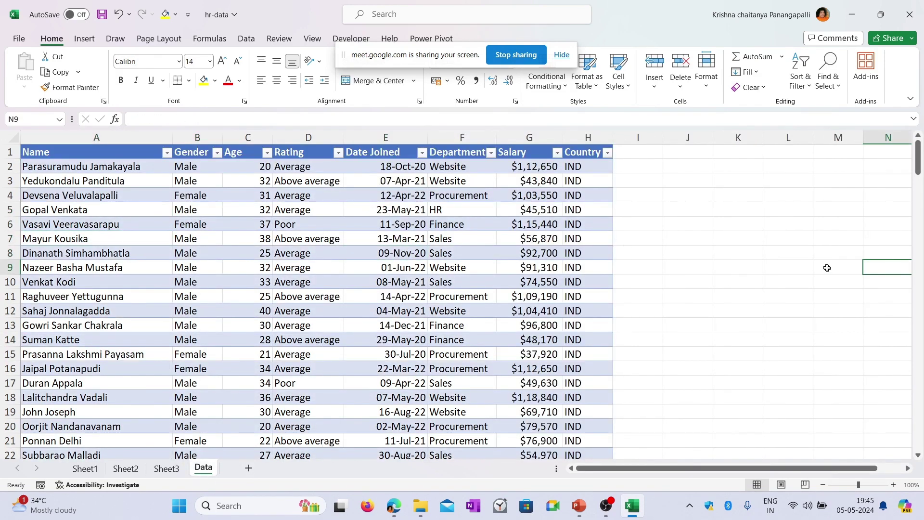
pyautogui.click(777, 197)
pyautogui.click(748, 305)
pyautogui.click(678, 205)
pyautogui.click(824, 337)
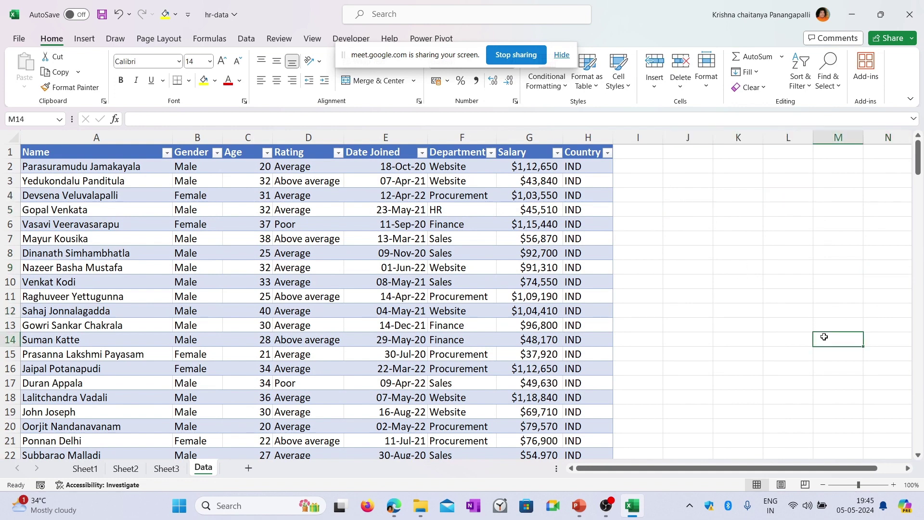
pyautogui.click(753, 228)
pyautogui.click(731, 342)
pyautogui.click(866, 270)
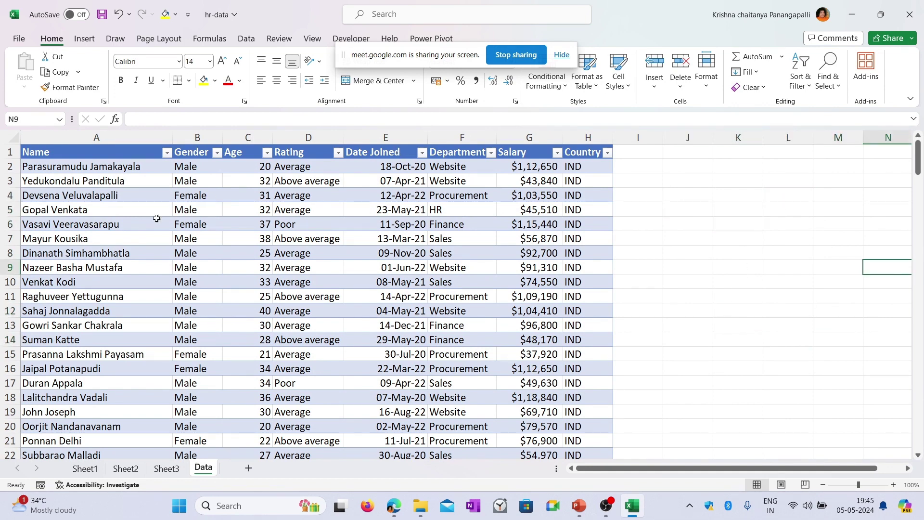
# - Move the screen-sharing notice out of the way and add a total row to the employee table
pyautogui.click(252, 270)
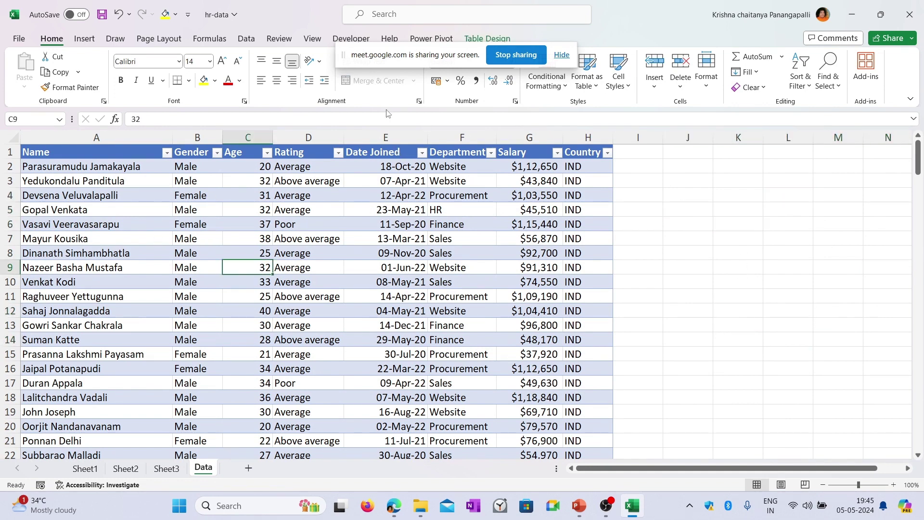
pyautogui.click(478, 37)
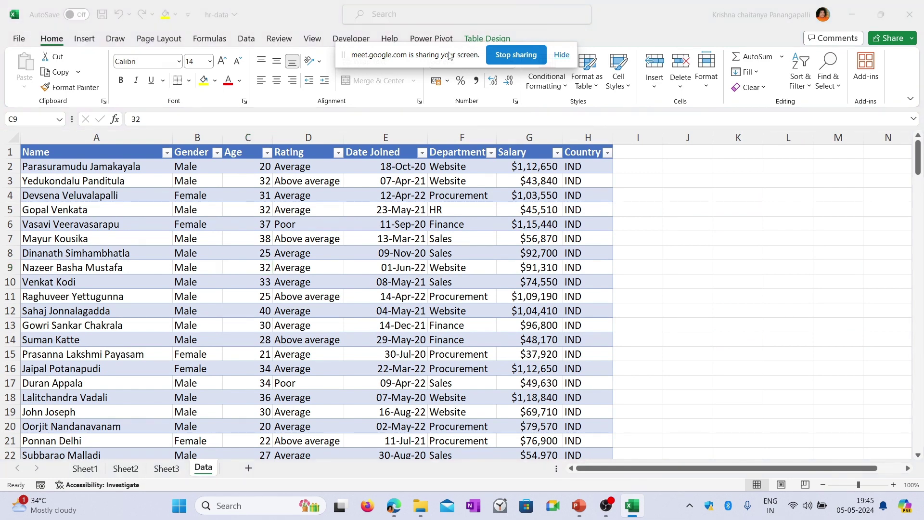
pyautogui.click(503, 42)
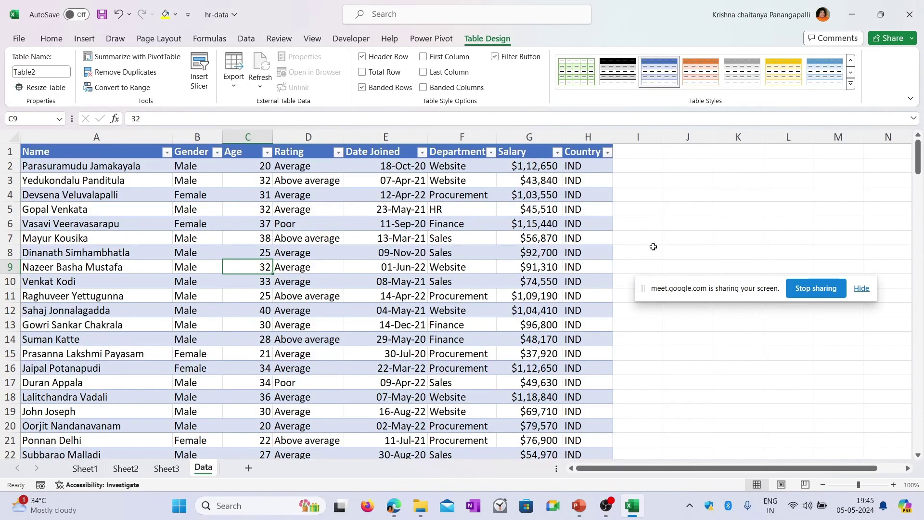
pyautogui.click(363, 75)
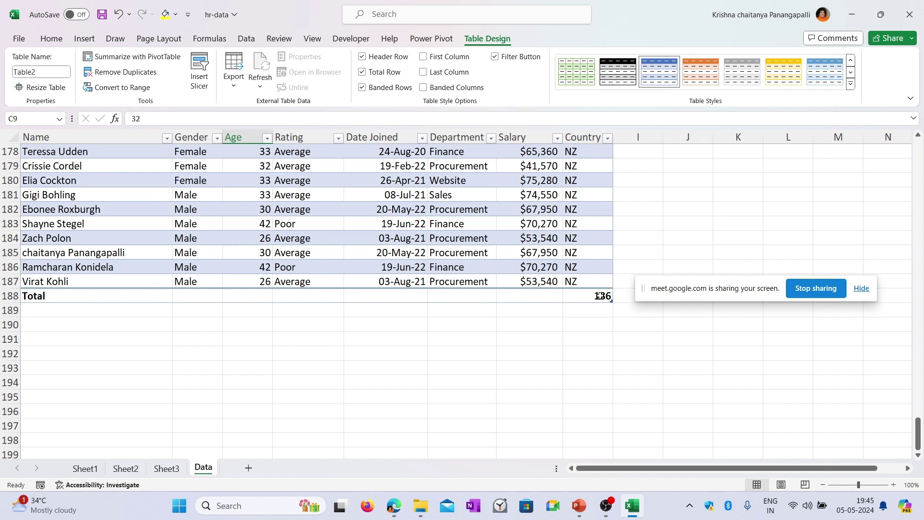
# - Highlight the last employee row, enlarge the sheet view to 120%, and move the screen-sharing notice away from the total row
pyautogui.click(4, 282)
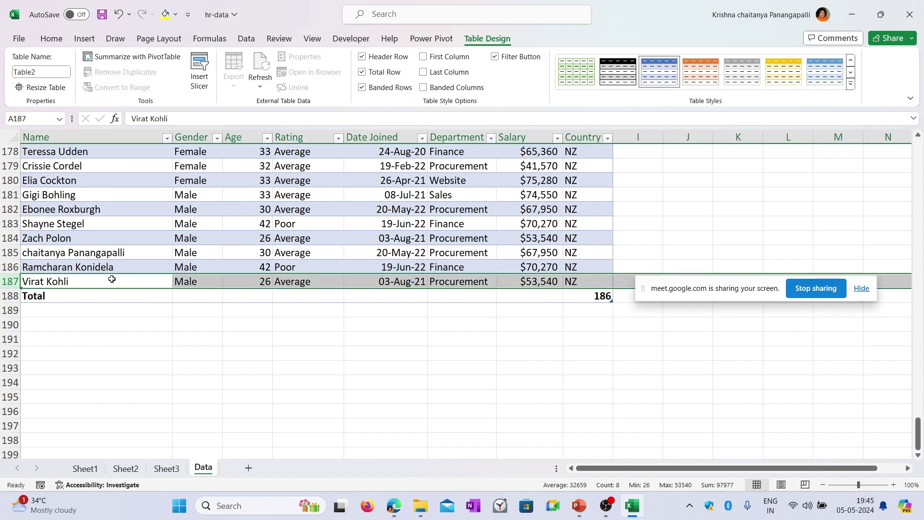
pyautogui.click(894, 484)
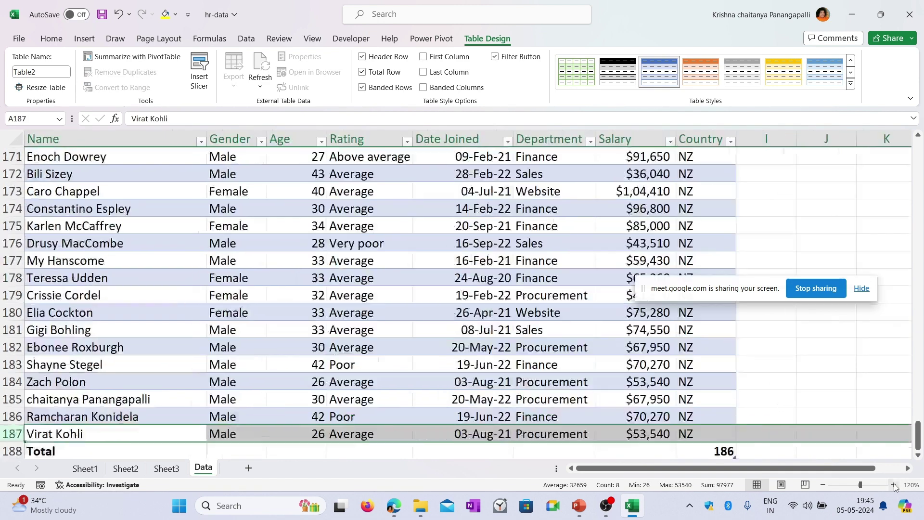
pyautogui.click(893, 485)
pyautogui.scroll(-2, 597, 339)
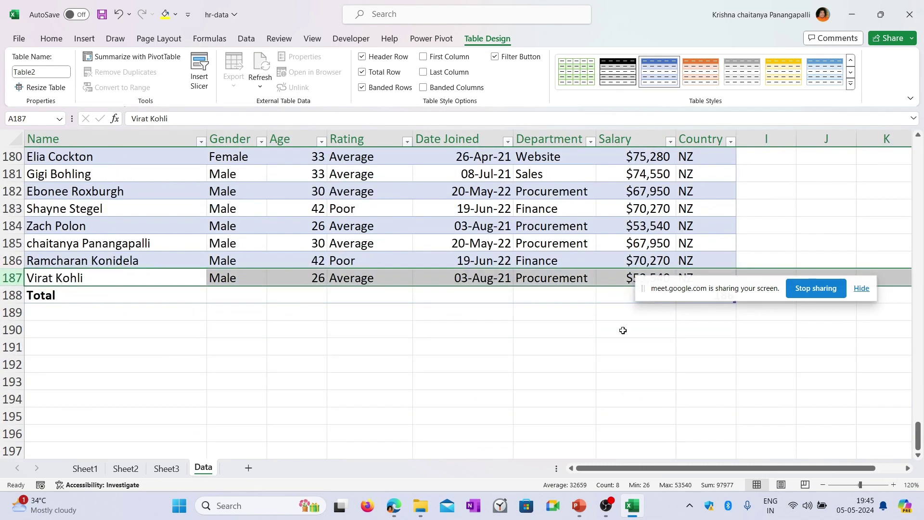
pyautogui.moveTo(737, 294); pyautogui.dragTo(795, 469)
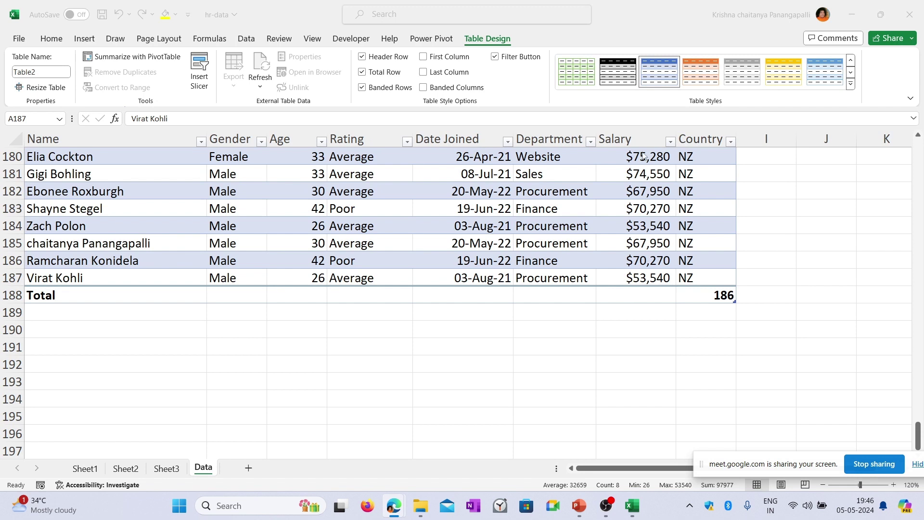
# - Set the Salary column's cell in the total row to calculate the Sum
pyautogui.click(635, 296)
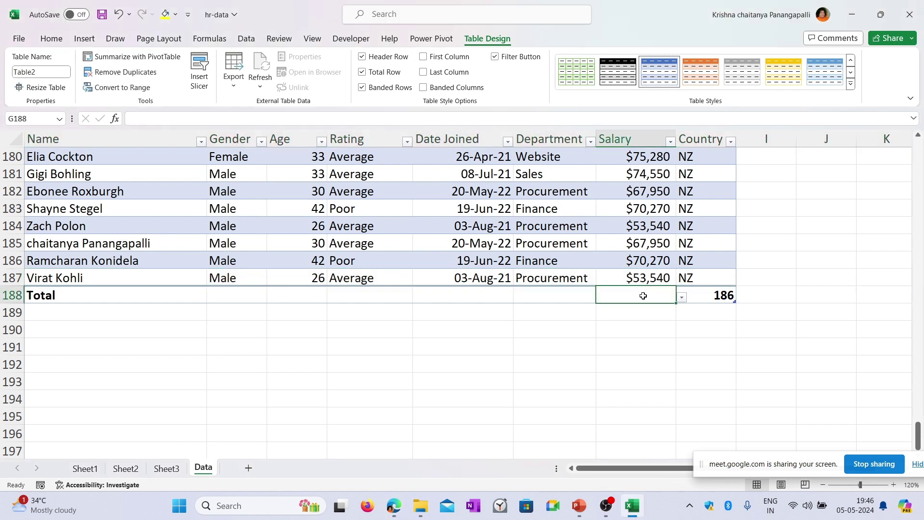
pyautogui.click(681, 297)
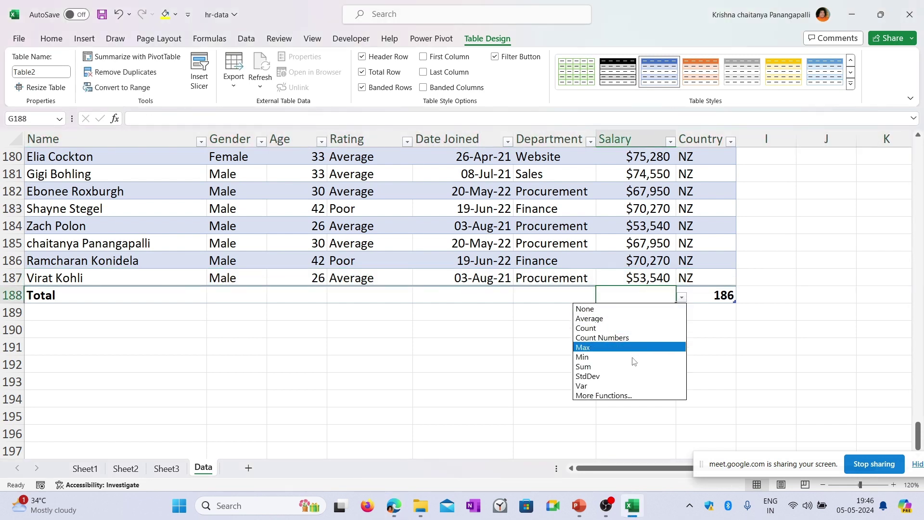
pyautogui.click(640, 366)
pyautogui.click(665, 325)
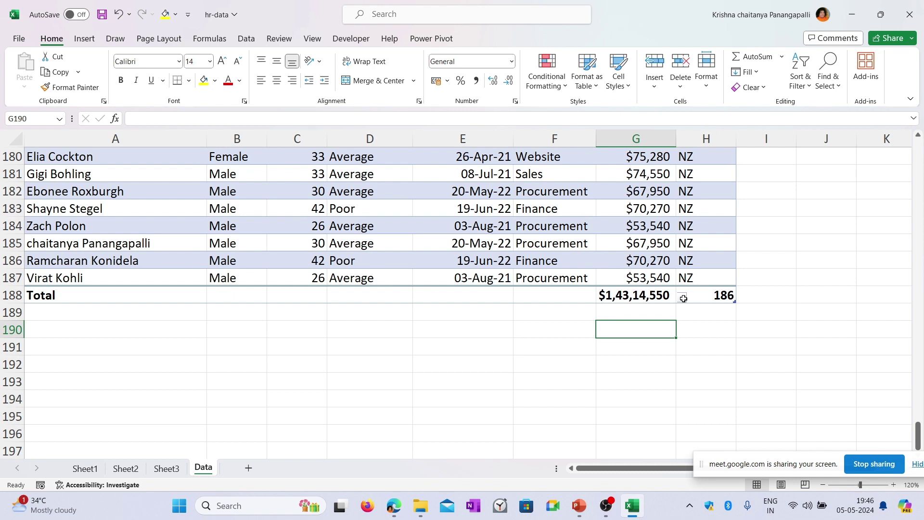
# - Enter the label "sum of observations" in J184 and widen column J to fit it
pyautogui.click(833, 230)
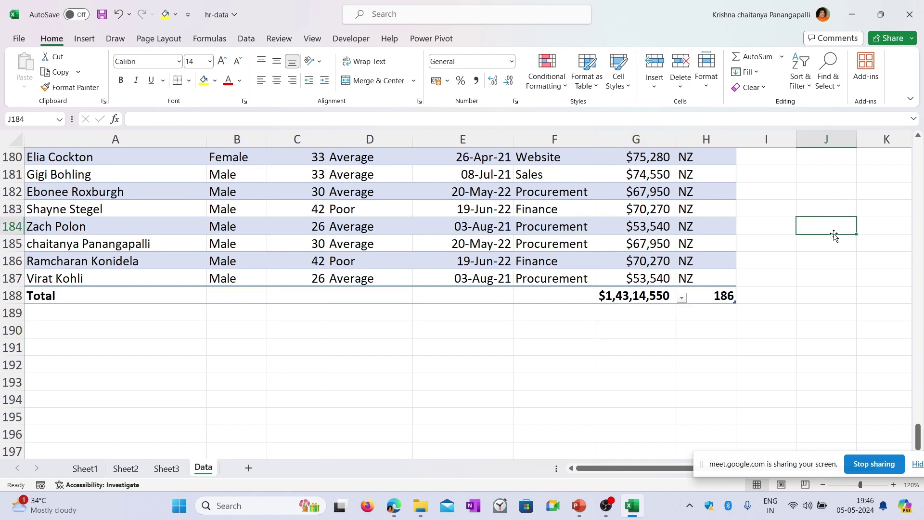
pyautogui.write('sum of')
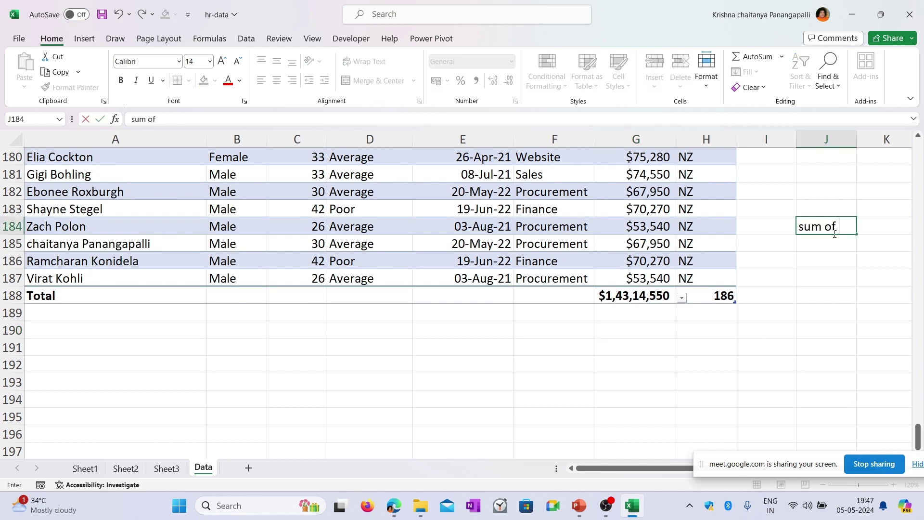
pyautogui.write(' obse')
pyautogui.press('BackSpace')
pyautogui.write('ervation ')
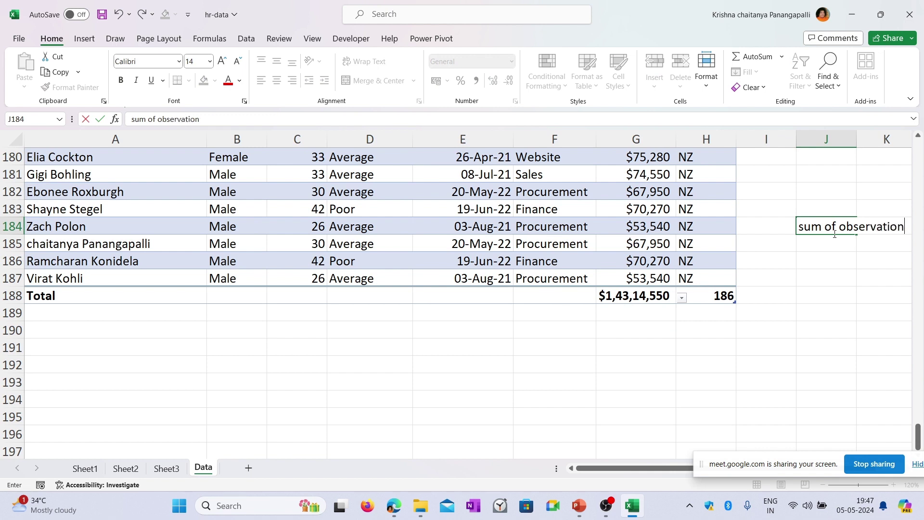
pyautogui.write('s')
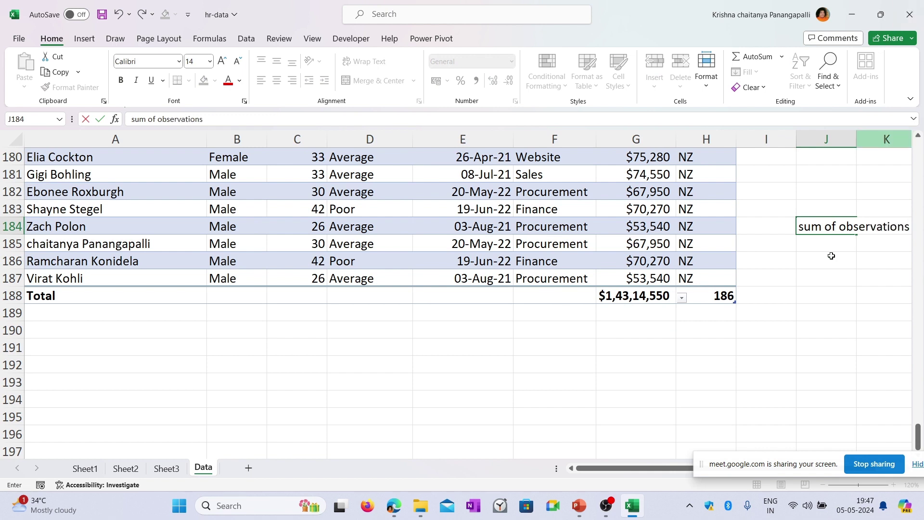
pyautogui.click(840, 139)
pyautogui.moveTo(856, 135); pyautogui.dragTo(911, 136)
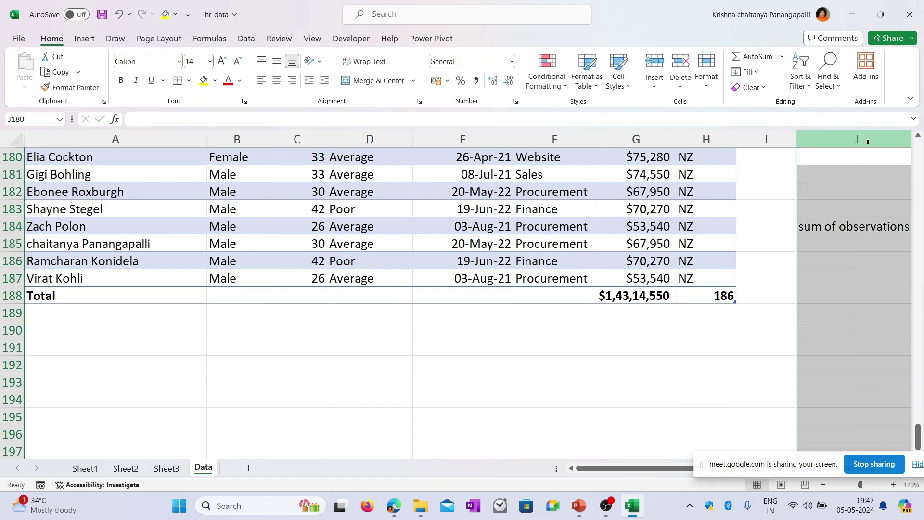
# - Enter the label "no of observation" in J185
pyautogui.click(840, 240)
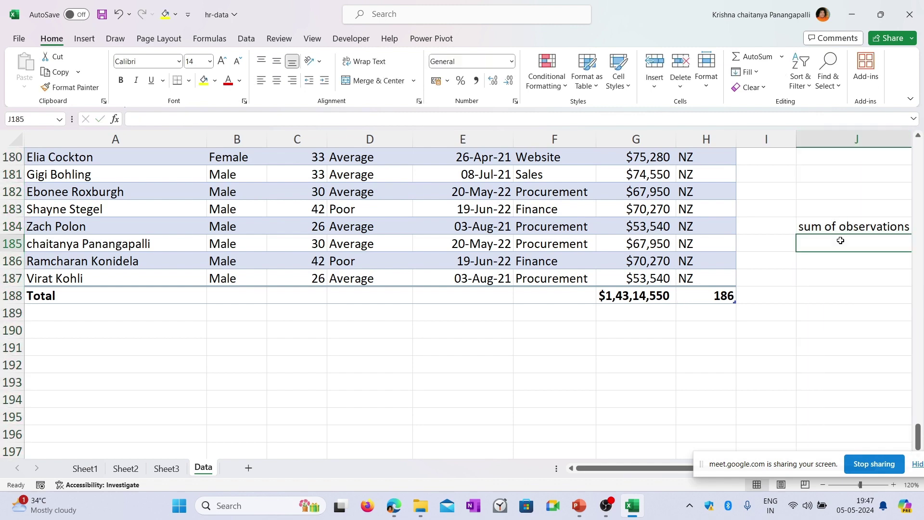
pyautogui.write('no of o')
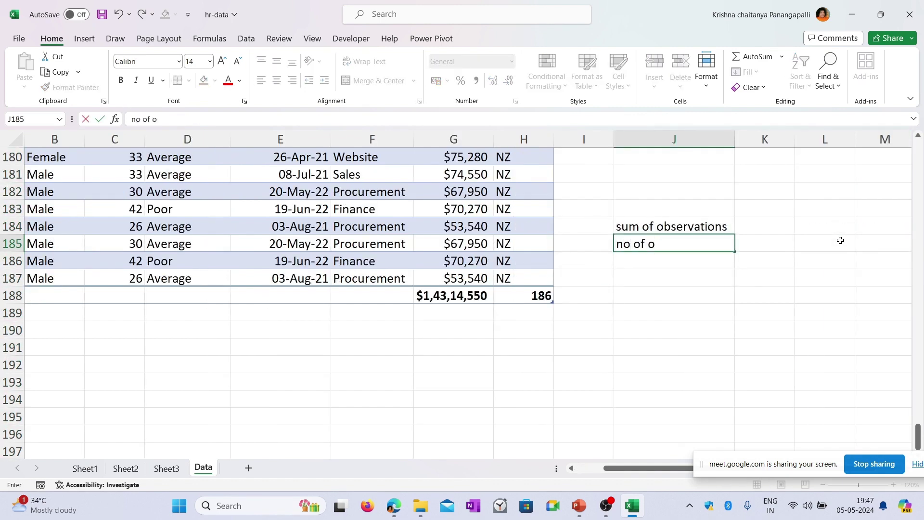
pyautogui.write('bservation')
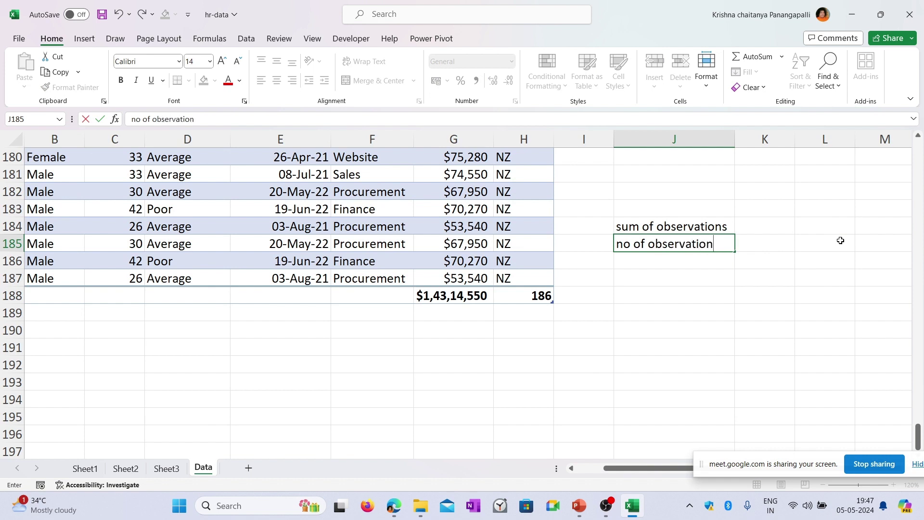
pyautogui.press('Tab')
# - Fill in the average example with 500000 in K184, 5 in K185 and 100000 in K186
pyautogui.press('Up')
pyautogui.write('500000')
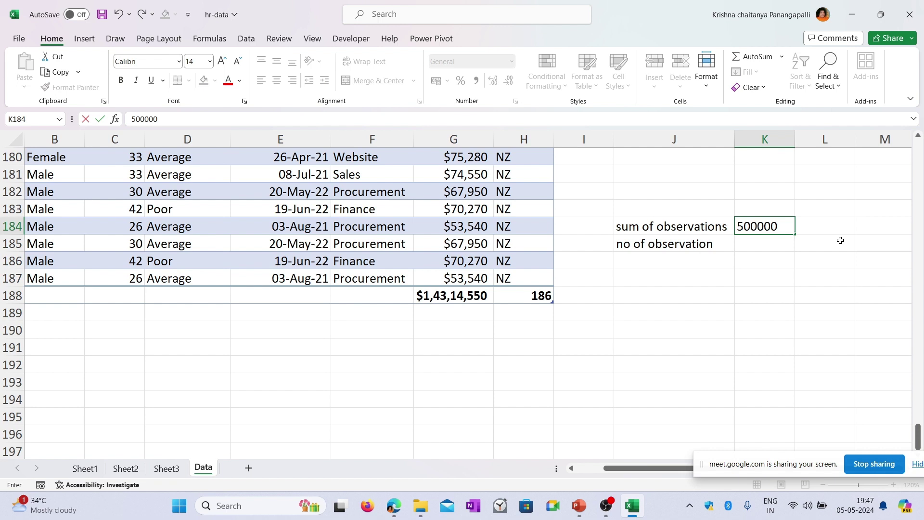
pyautogui.press('Return')
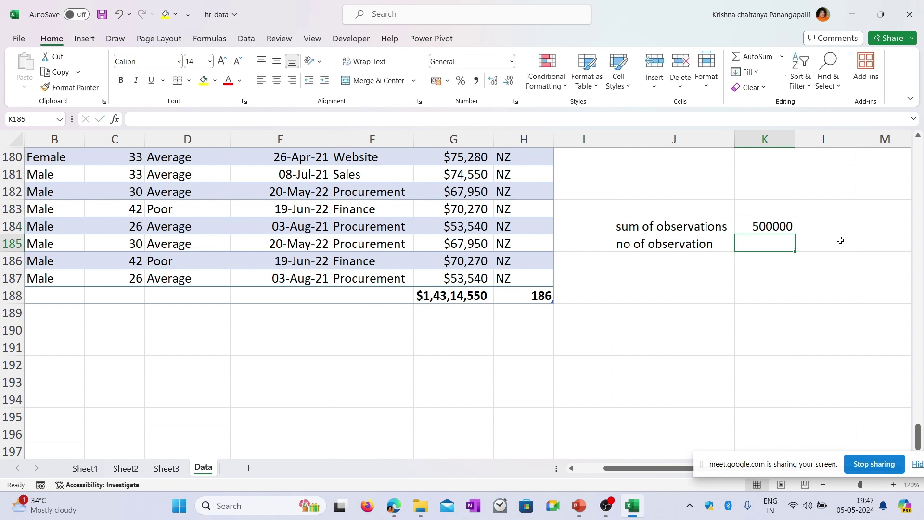
pyautogui.write('5')
pyautogui.press('Return')
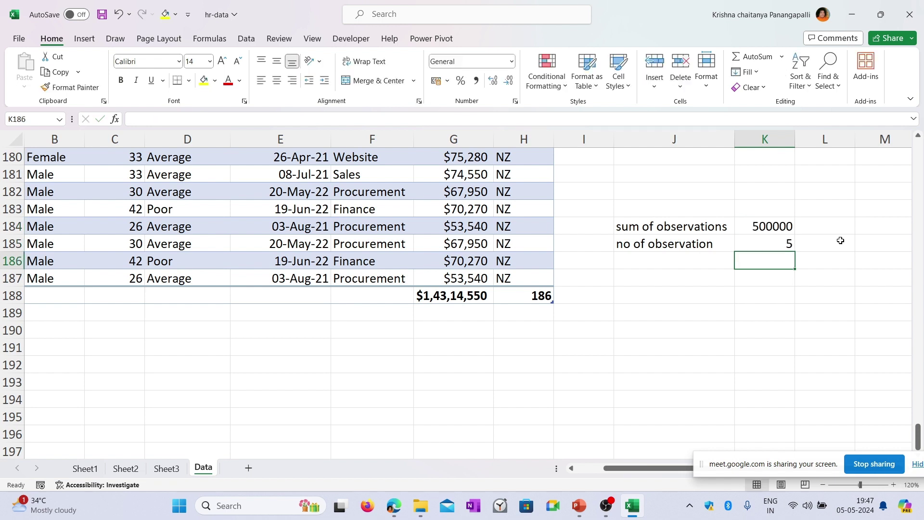
pyautogui.write('100000')
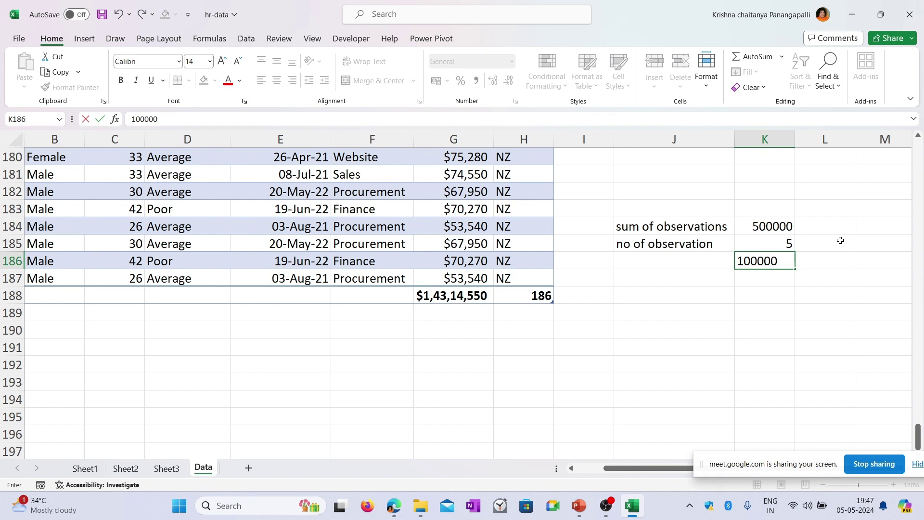
# - Open the list of summary functions for the Salary total
pyautogui.click(461, 301)
pyautogui.click(500, 300)
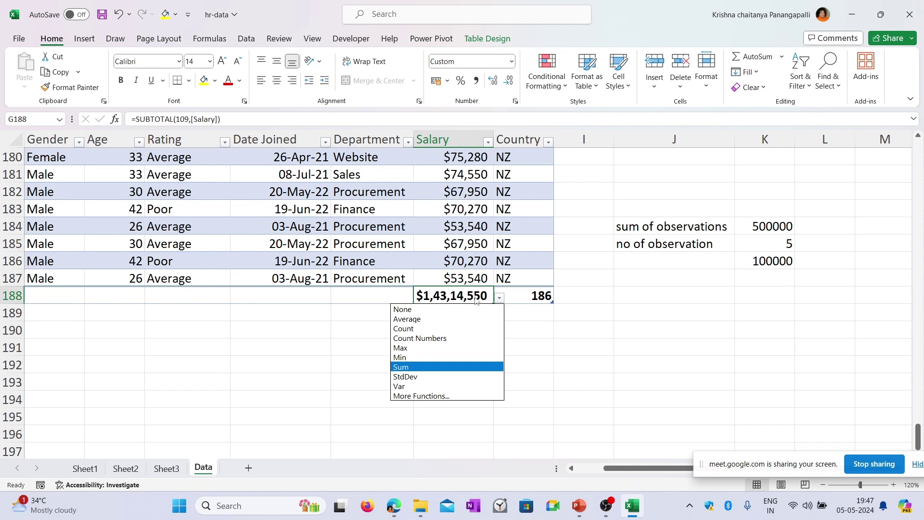
# - Try the Average, Max, Min and Count functions in turn for the Salary column's total in G188
pyautogui.click(449, 321)
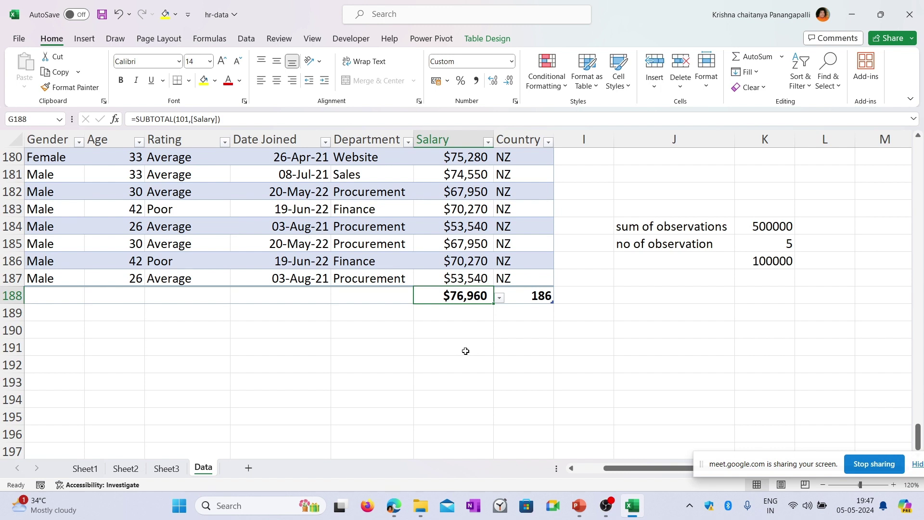
pyautogui.click(500, 298)
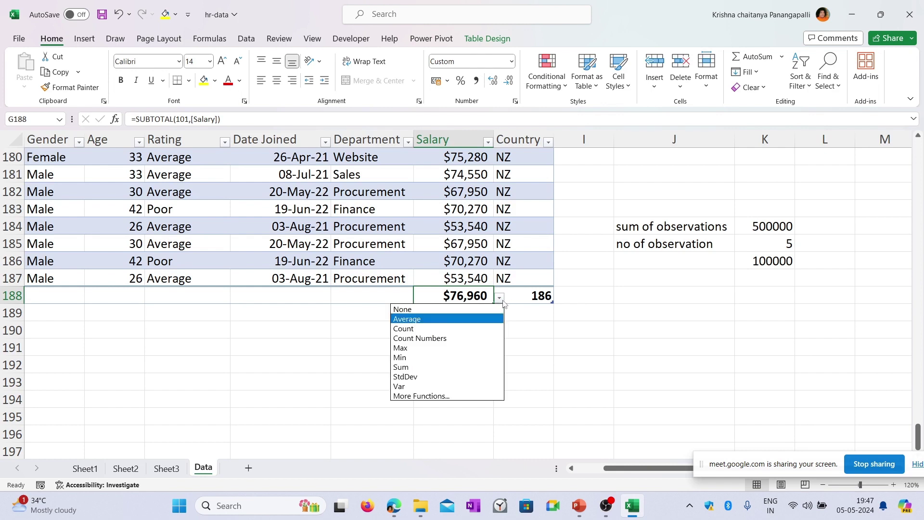
pyautogui.click(471, 348)
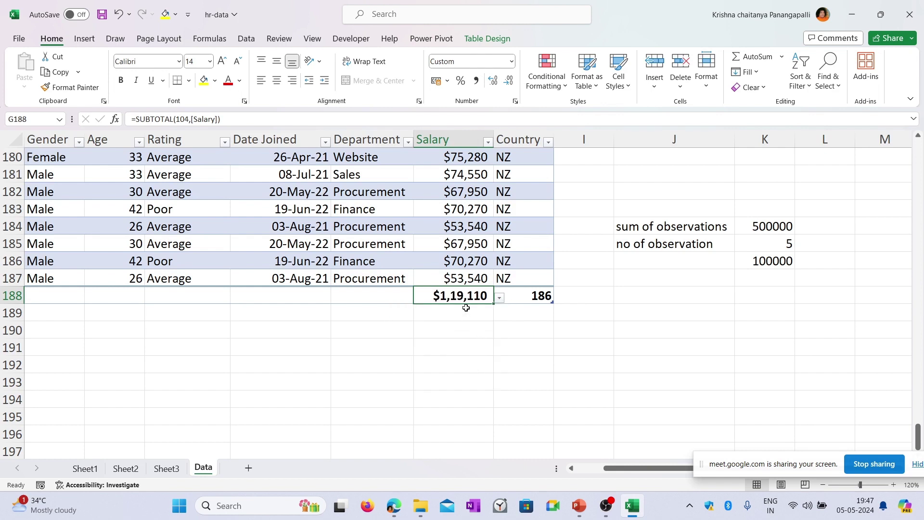
pyautogui.click(499, 298)
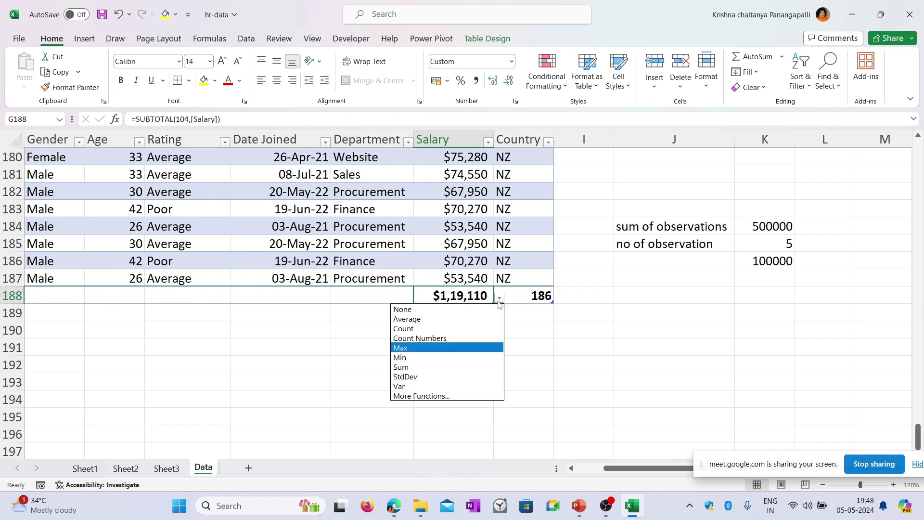
pyautogui.click(458, 358)
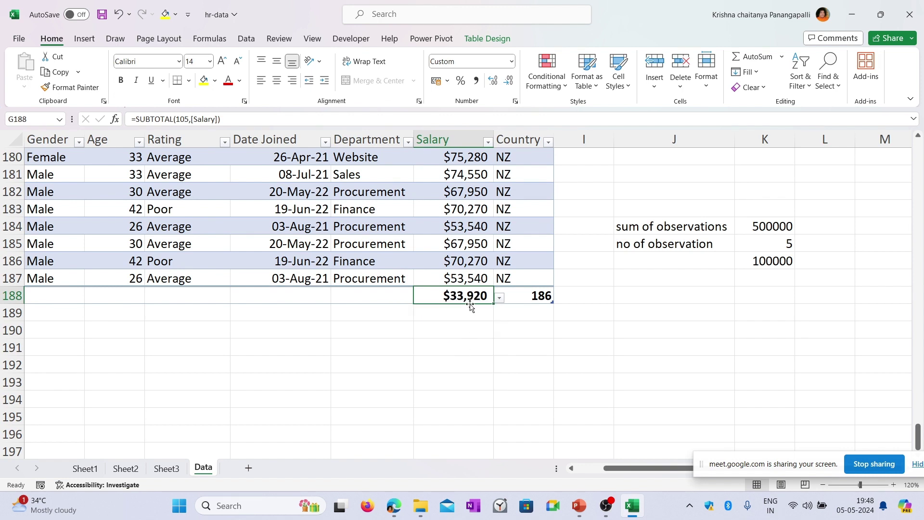
pyautogui.click(499, 297)
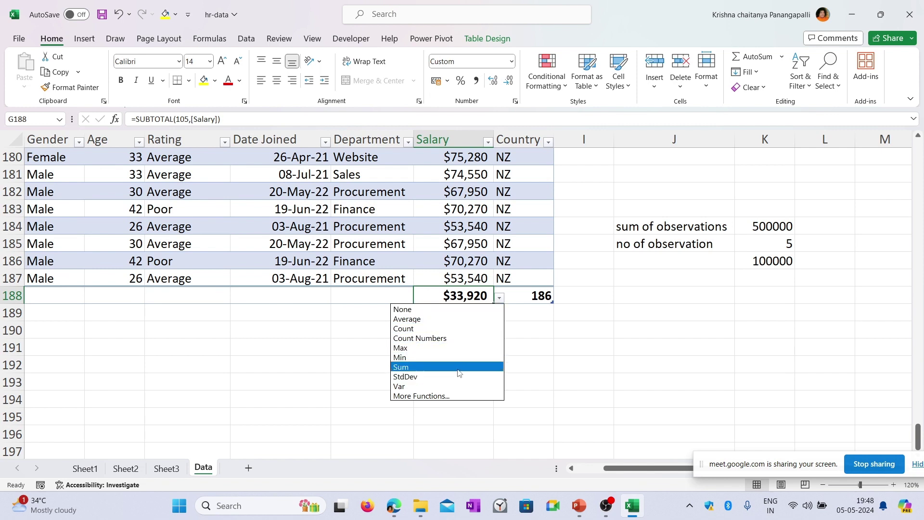
pyautogui.click(451, 329)
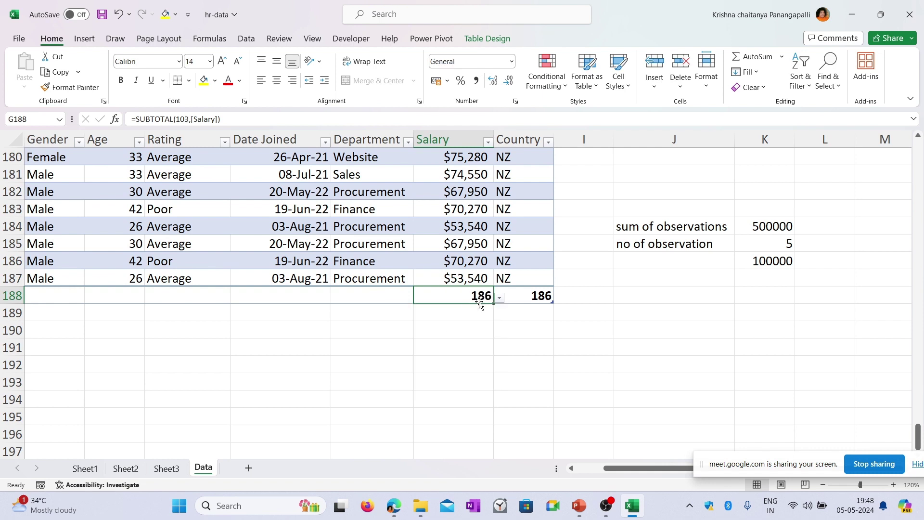
# - Set the Salary column's total in G188 to Sum
pyautogui.click(499, 298)
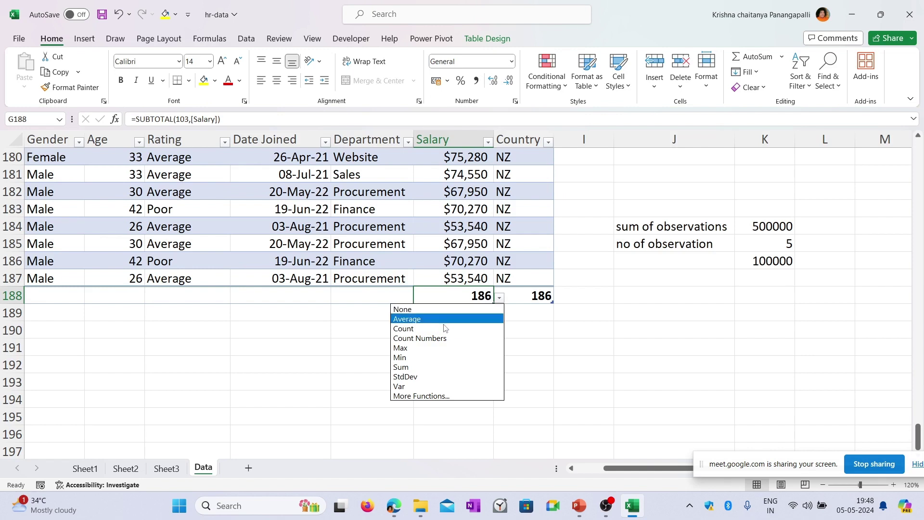
pyautogui.click(428, 367)
pyautogui.click(599, 356)
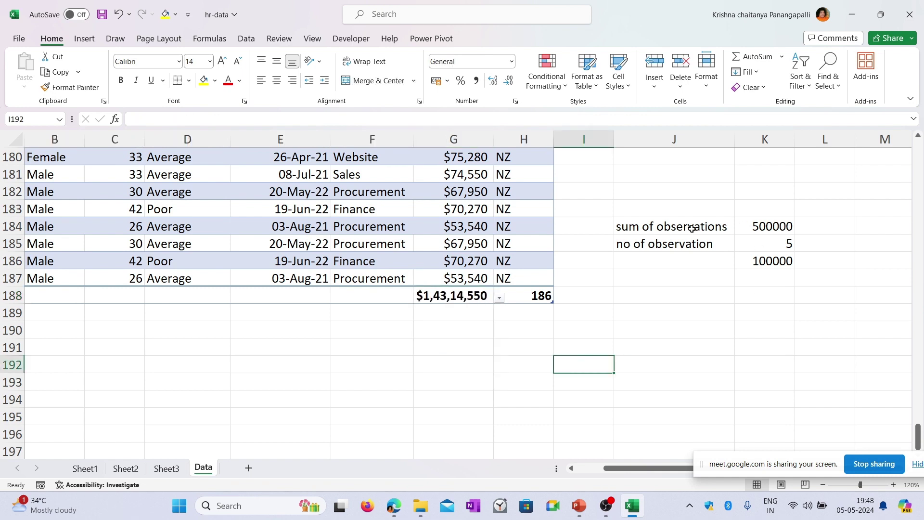
# - Delete the sum and number of observations notes and figures in J184:K187
pyautogui.click(706, 226)
pyautogui.moveTo(706, 226); pyautogui.dragTo(782, 278)
pyautogui.press('Delete')
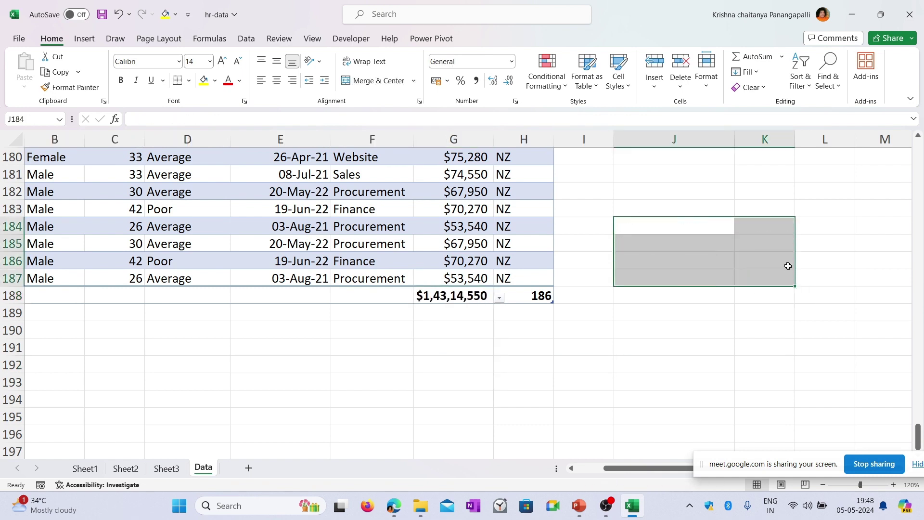
pyautogui.click(801, 295)
# - Compare the plain employee data on Sheet3 with the formatted table on the Data sheet, including its header row and Name column
pyautogui.scroll(20, 706, 255)
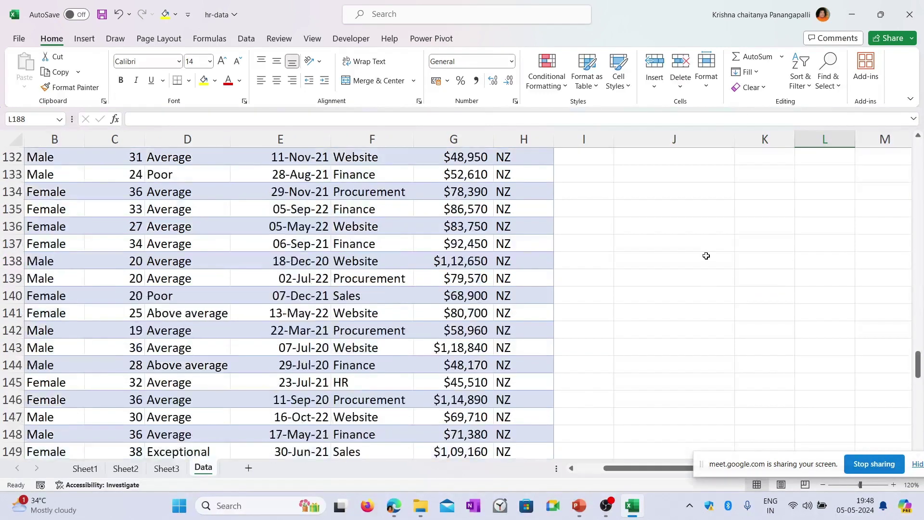
pyautogui.scroll(20, 706, 256)
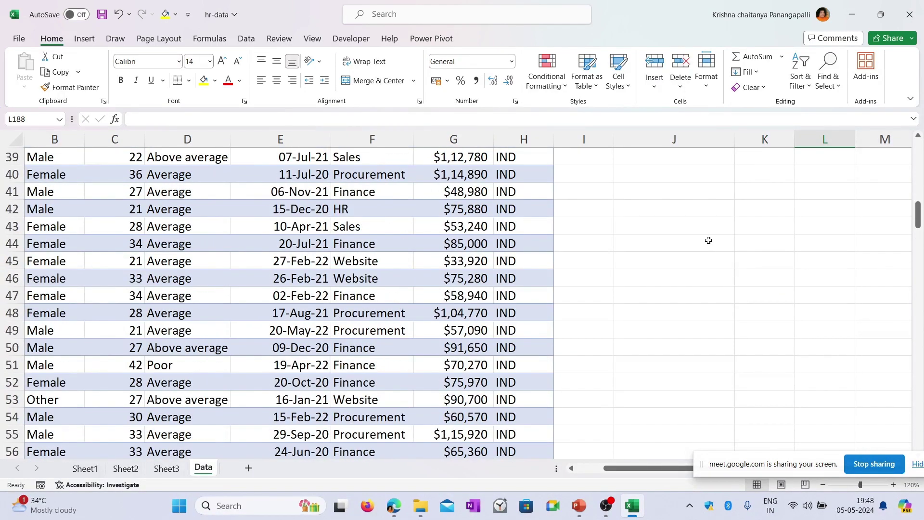
pyautogui.scroll(7, 709, 237)
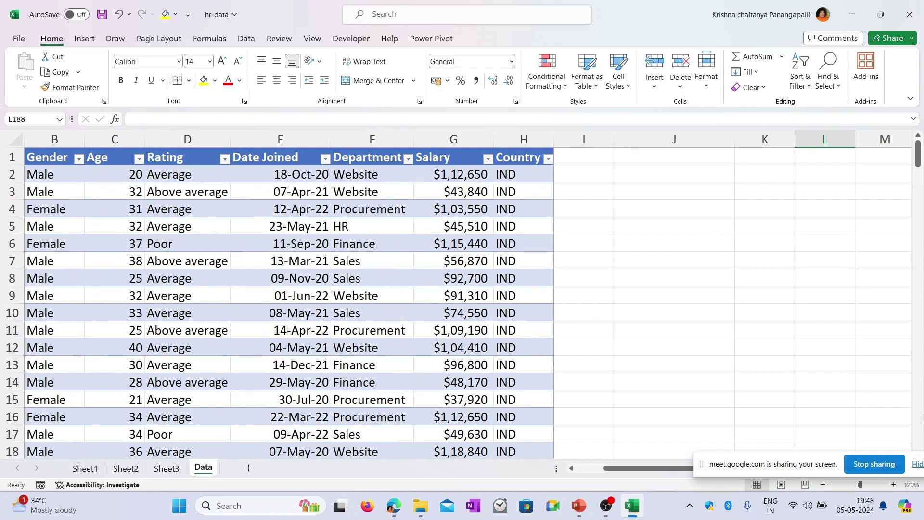
pyautogui.click(164, 469)
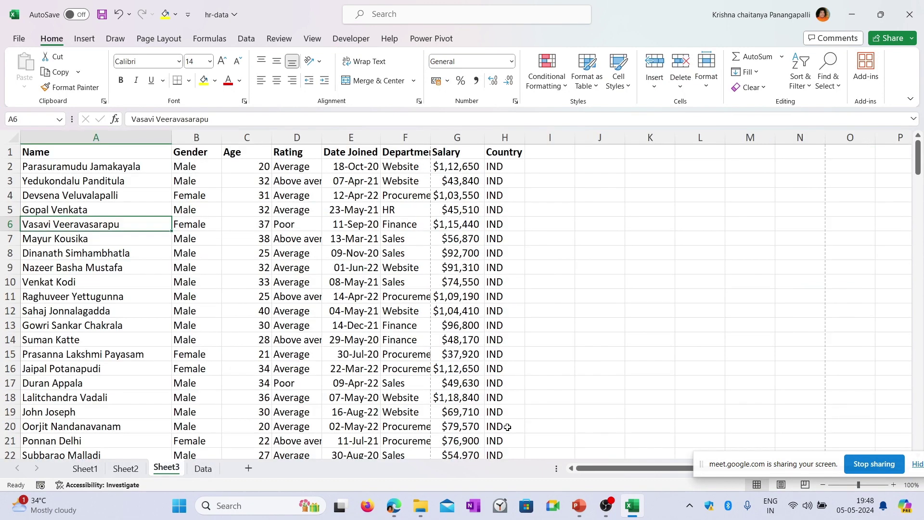
pyautogui.click(203, 468)
pyautogui.click(165, 468)
pyautogui.click(203, 469)
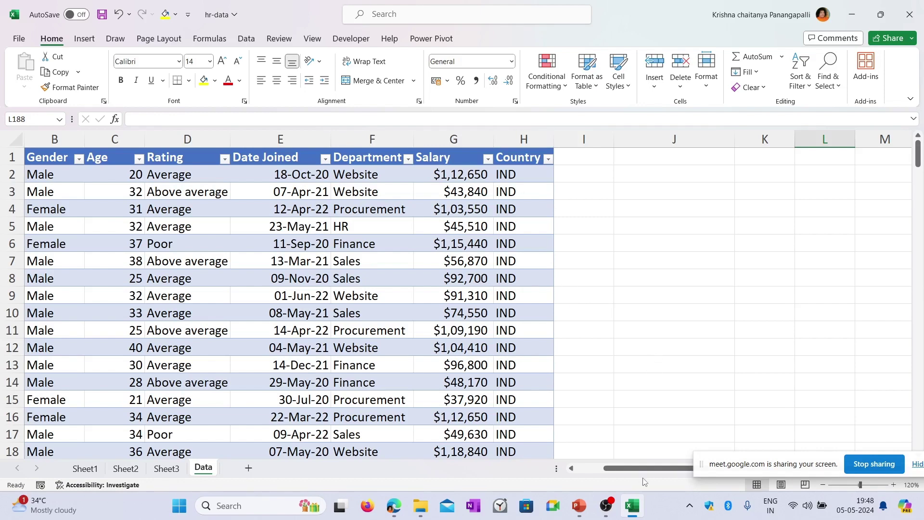
pyautogui.moveTo(645, 469); pyautogui.dragTo(588, 471)
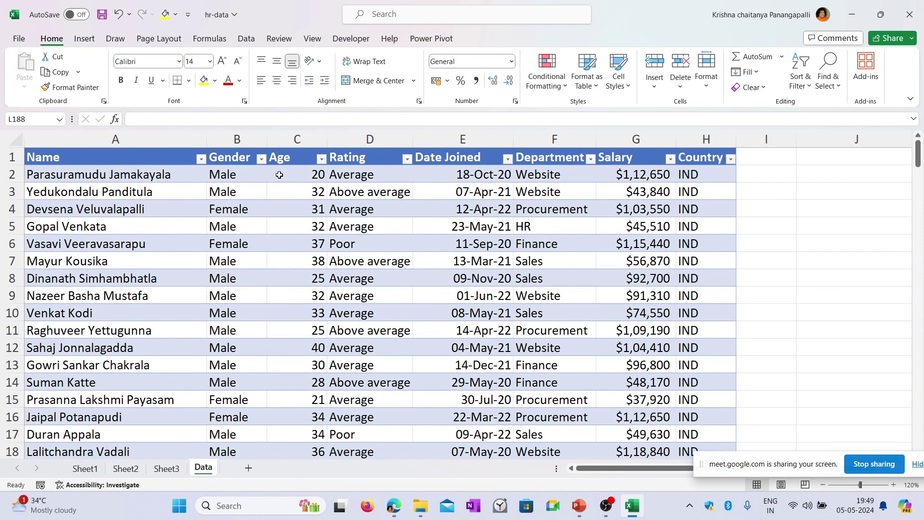
# - Select individual rows from 2 to 7 of the Data sheet to examine the table's alternating row banding
pyautogui.click(12, 174)
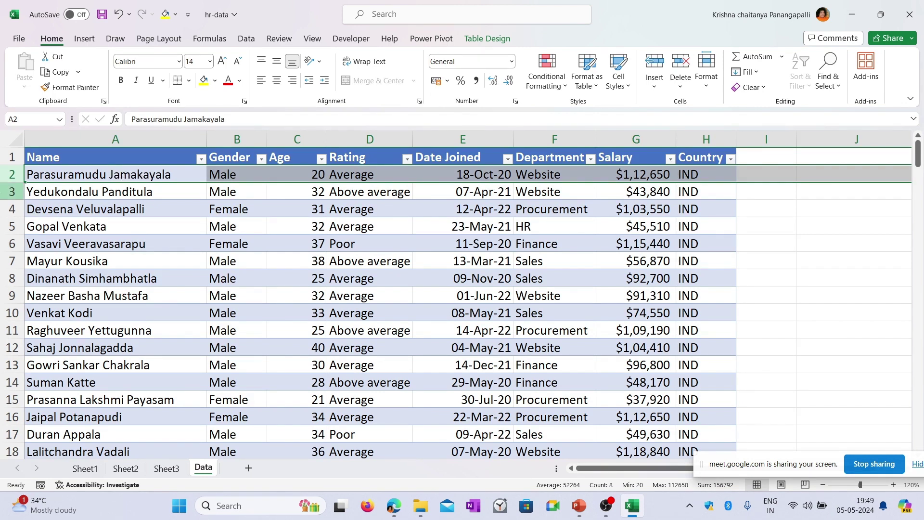
pyautogui.click(12, 191)
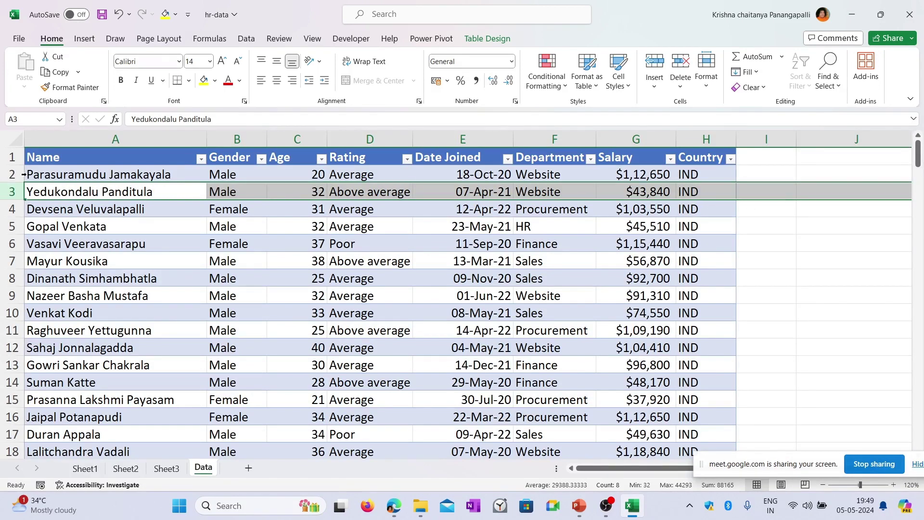
pyautogui.click(9, 174)
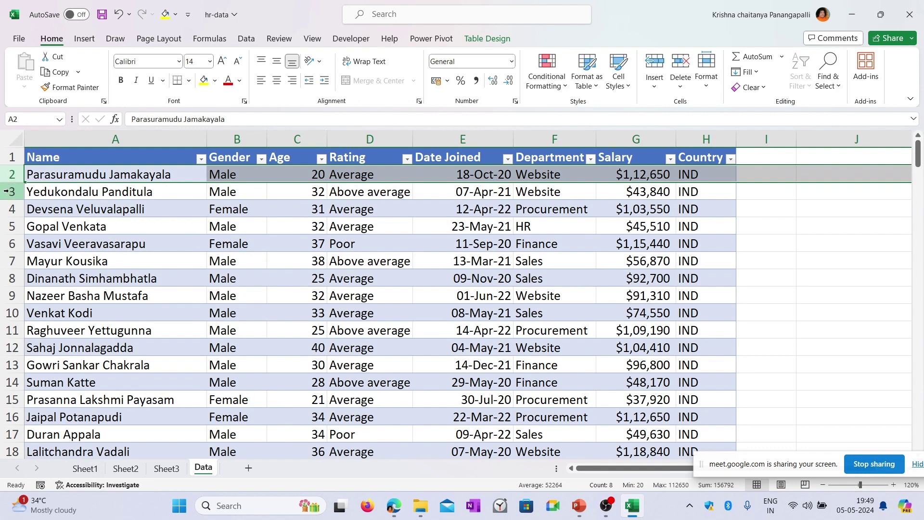
pyautogui.click(6, 191)
pyautogui.click(4, 210)
pyautogui.click(4, 226)
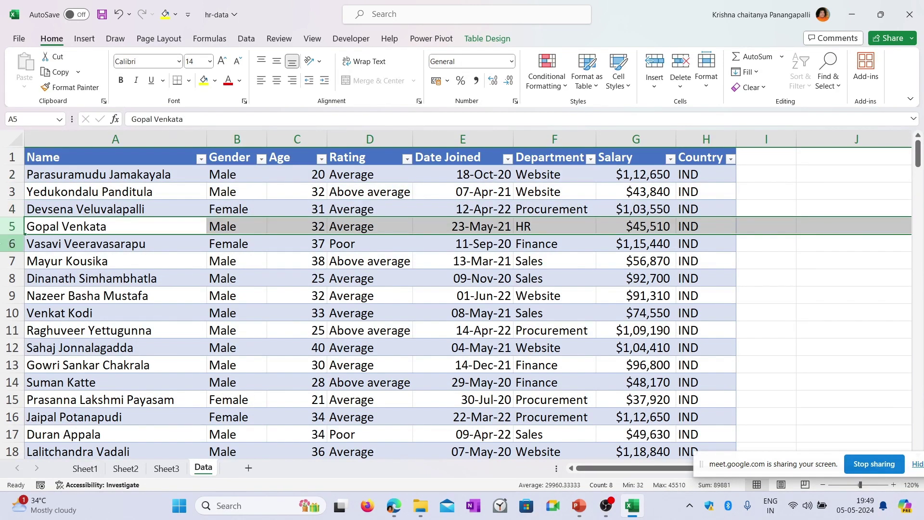
pyautogui.click(6, 243)
pyautogui.click(3, 260)
# - Select columns A to E one by one to examine the table's fields, ending on an empty cell outside the table
pyautogui.click(115, 139)
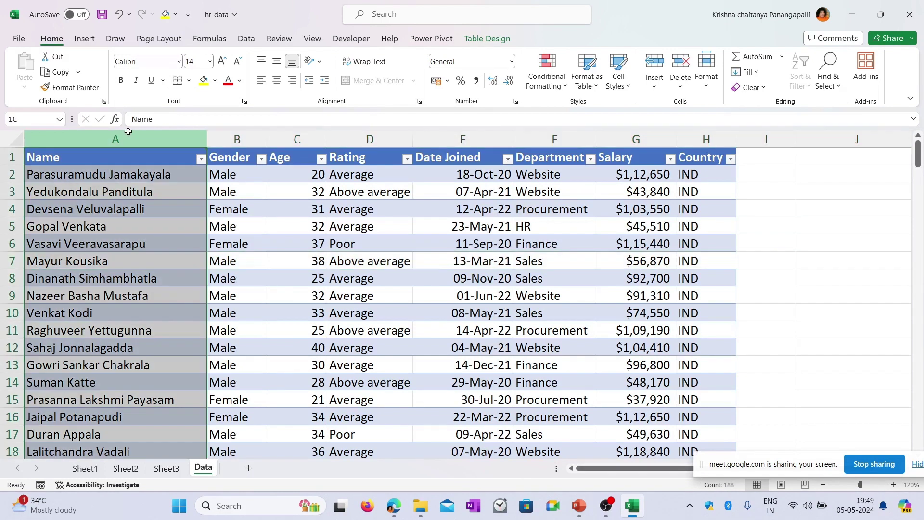
pyautogui.click(242, 139)
pyautogui.click(297, 139)
pyautogui.click(369, 139)
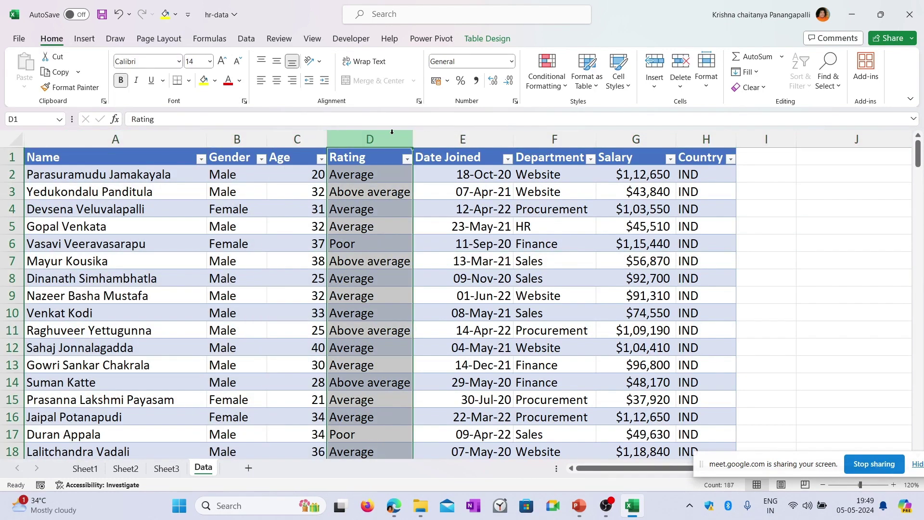
pyautogui.click(462, 140)
pyautogui.click(485, 248)
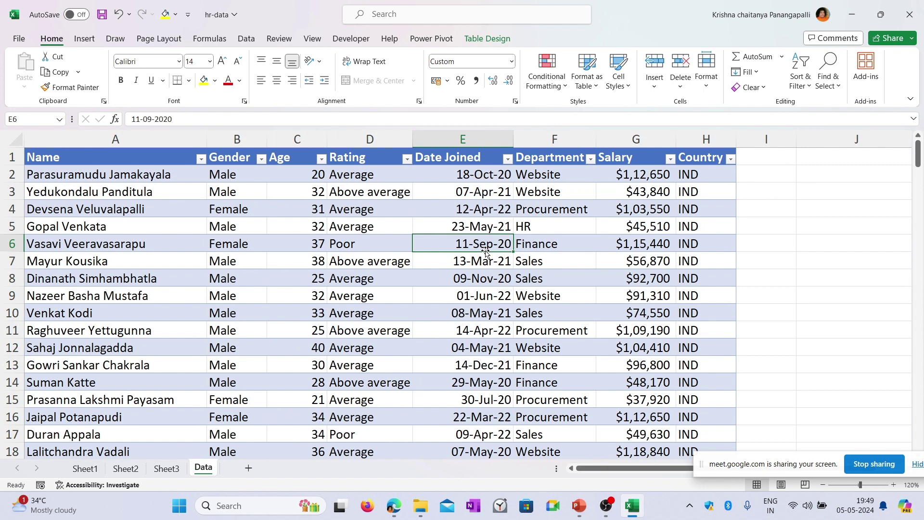
pyautogui.click(390, 242)
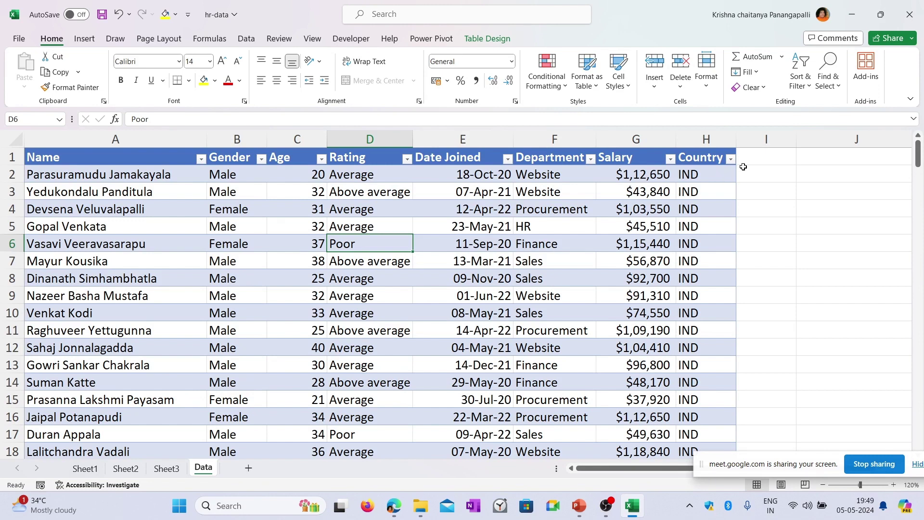
pyautogui.click(819, 313)
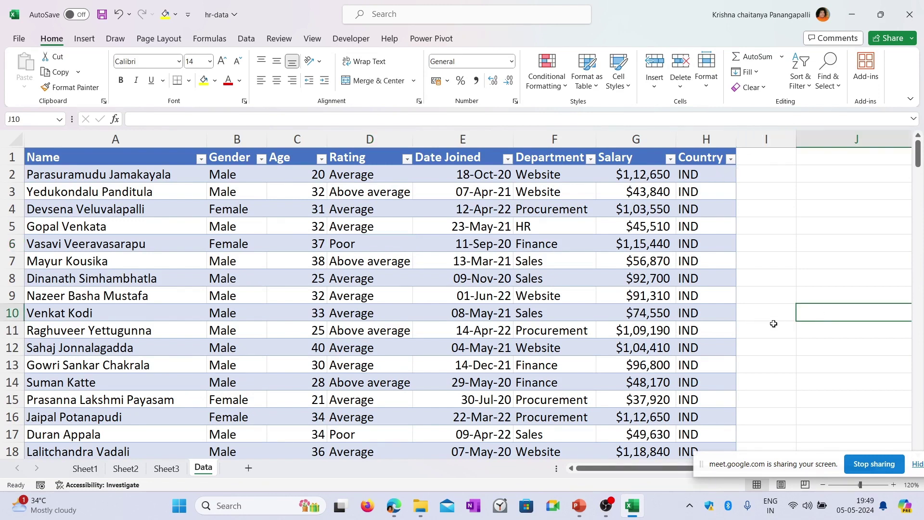
pyautogui.scroll(-3, 754, 318)
pyautogui.scroll(3, 754, 328)
pyautogui.scroll(-1, 443, 319)
pyautogui.scroll(1, 443, 319)
# - On Sheet3, try a gold fill on cell A6 and on the whole Name column
pyautogui.click(166, 468)
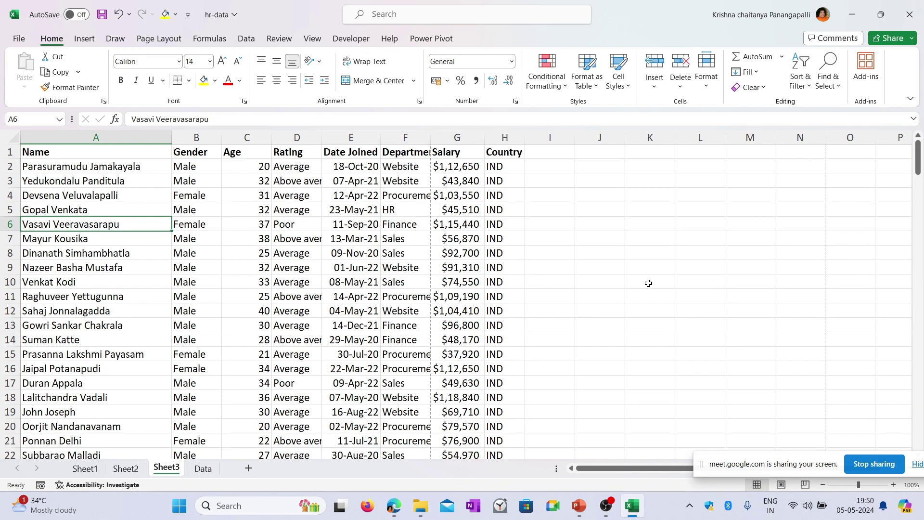
pyautogui.click(215, 81)
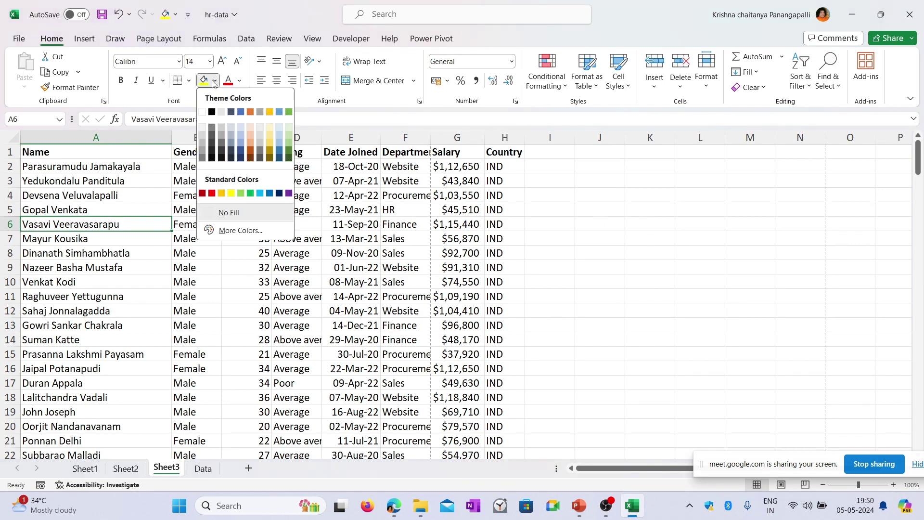
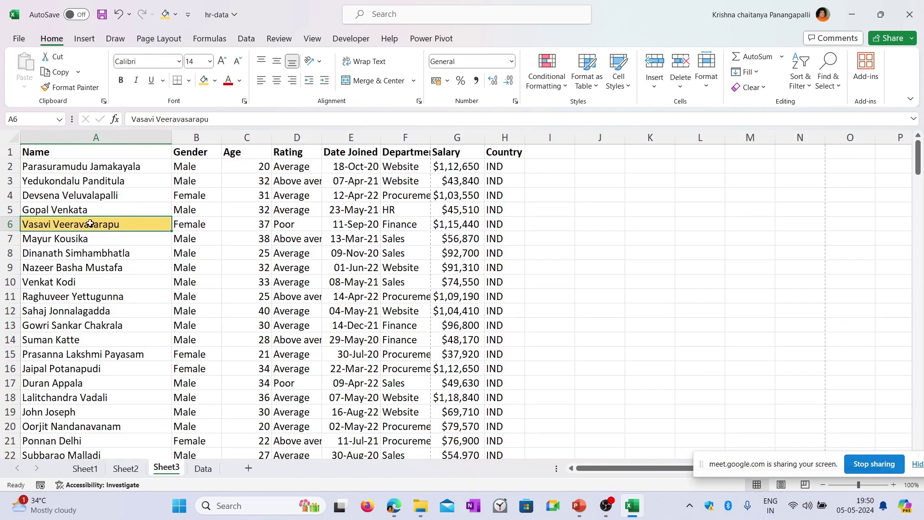
pyautogui.click(99, 138)
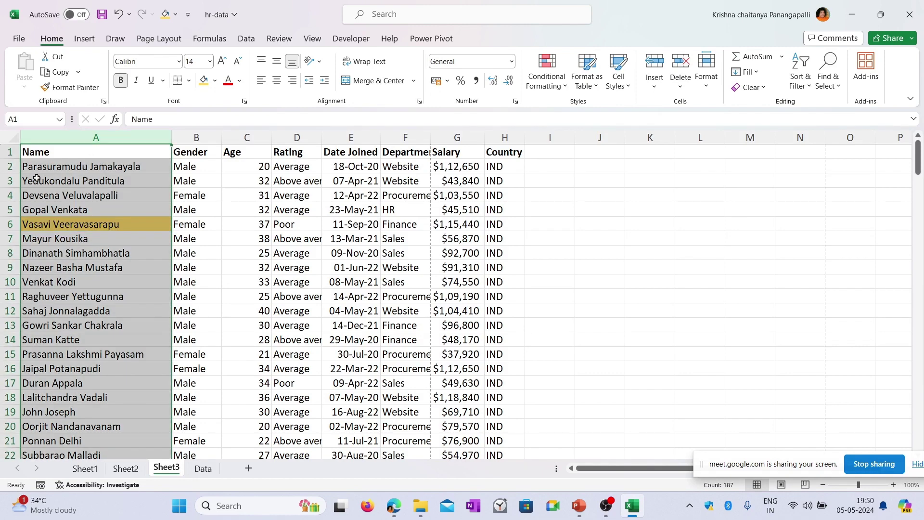
pyautogui.click(4, 195)
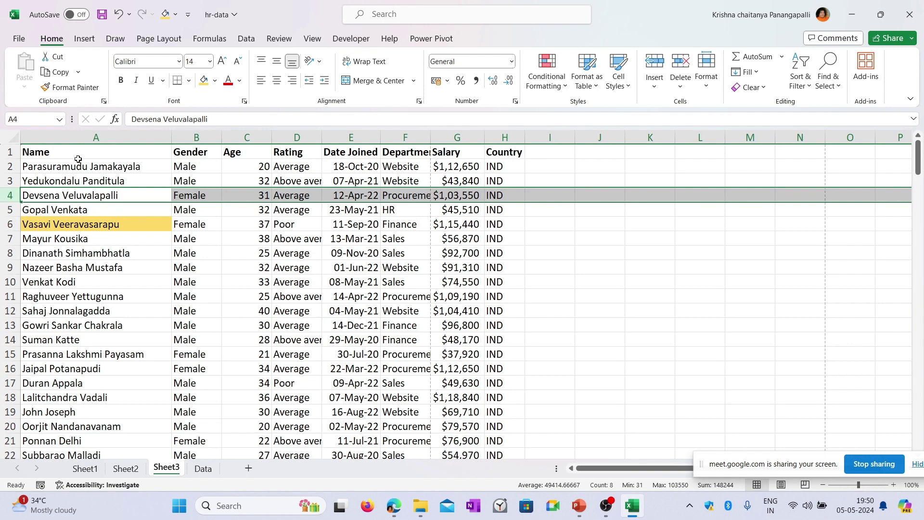
pyautogui.click(541, 242)
pyautogui.click(121, 137)
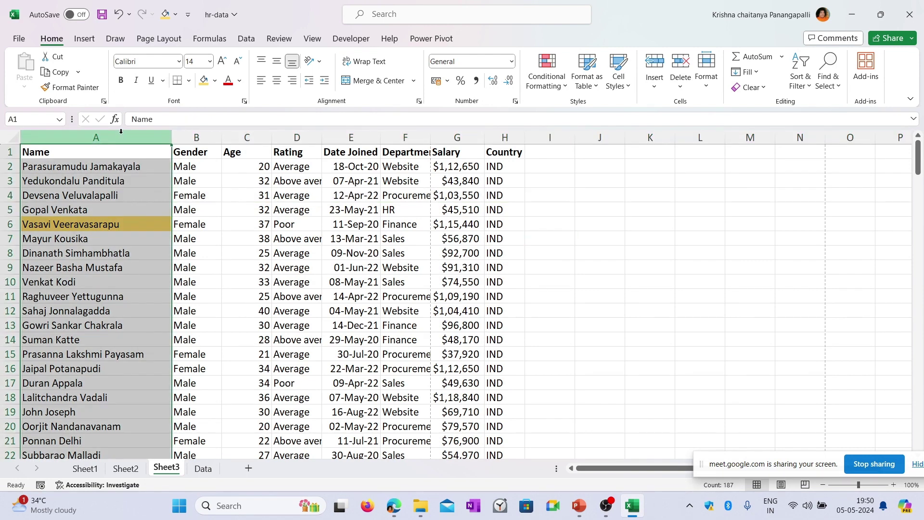
pyautogui.click(203, 81)
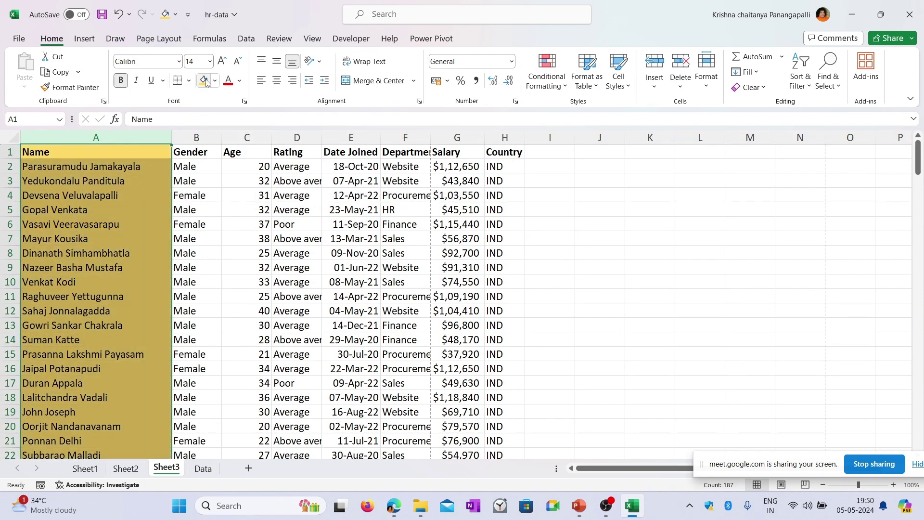
# - Undo the gold fills on the Name column and cell A6
pyautogui.click(100, 153)
pyautogui.hotkey('ctrl', 'z')
pyautogui.hotkey('ctrl', 'z')
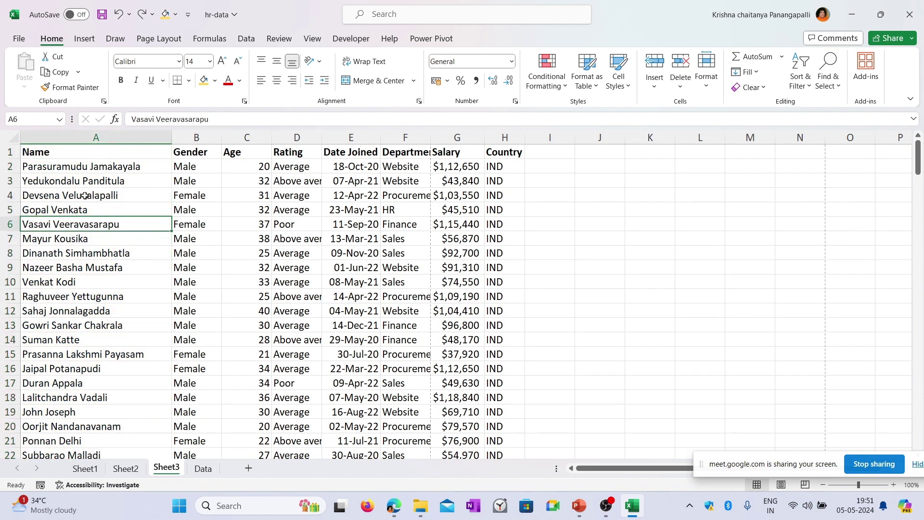
# - Fill cell A4 and the range A2:G14 on Sheet3 with gold
pyautogui.click(86, 195)
pyautogui.click(198, 83)
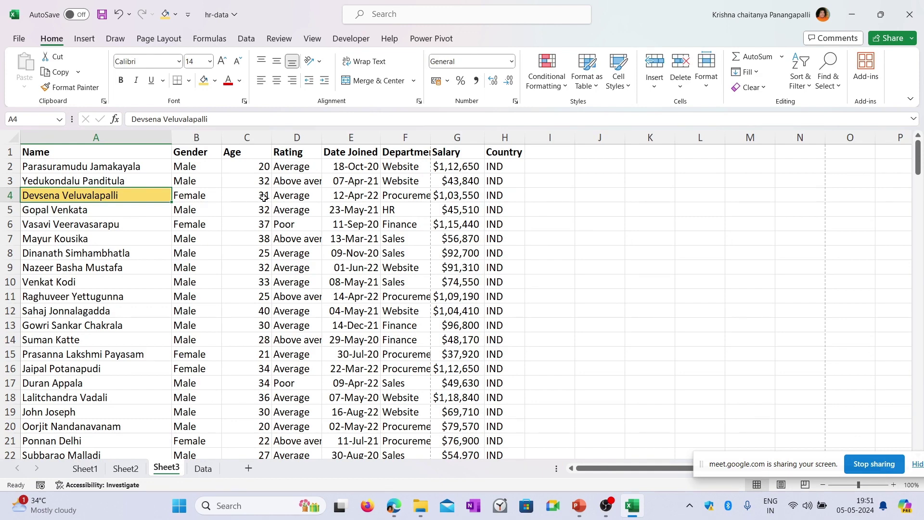
pyautogui.moveTo(94, 169); pyautogui.dragTo(435, 343)
pyautogui.click(204, 80)
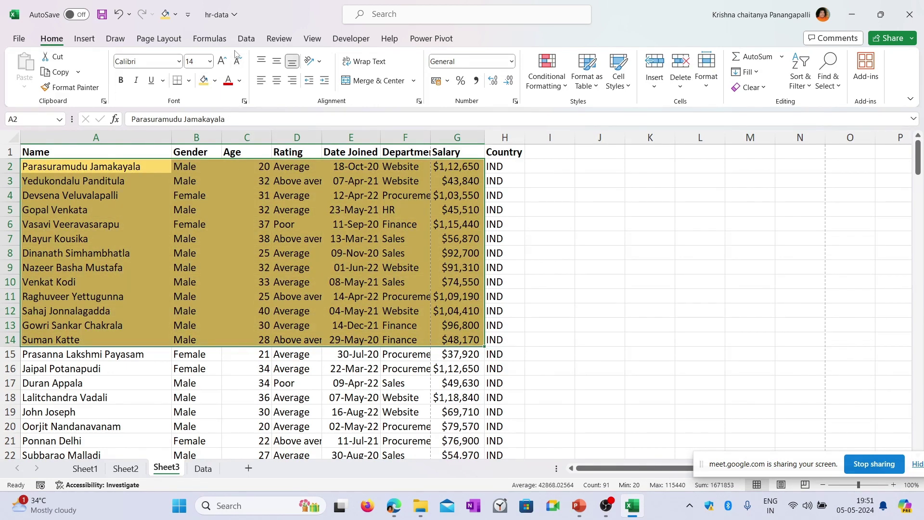
# - Try font size 16 on A2:G14 of Sheet3, and undo it together with the gold fills
pyautogui.click(221, 62)
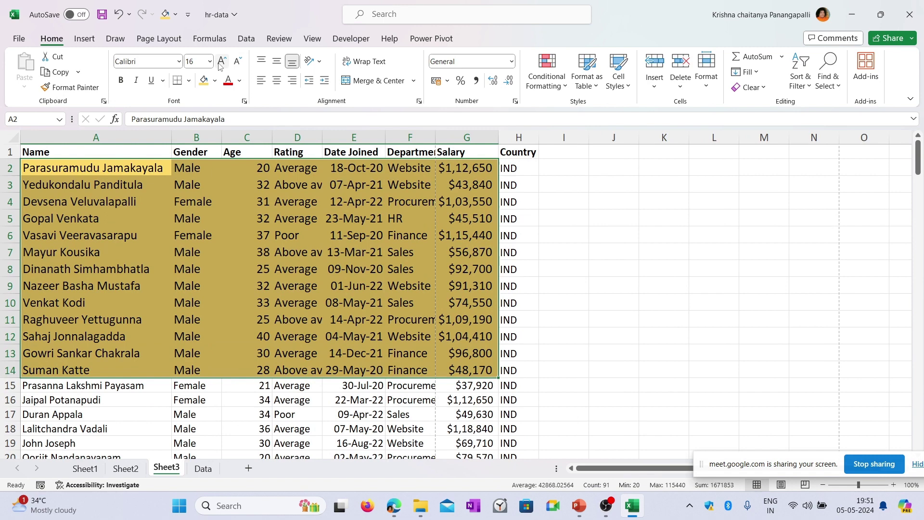
pyautogui.hotkey('ctrl', 'z')
pyautogui.click(643, 265)
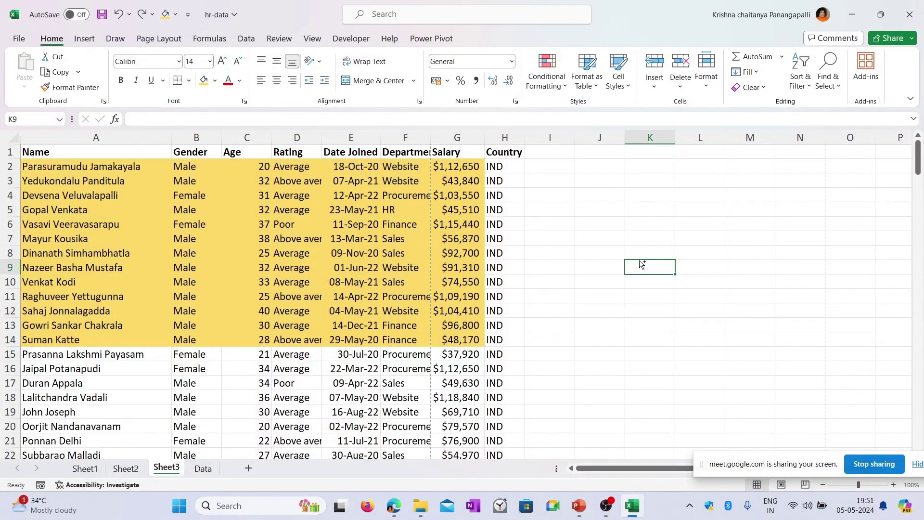
pyautogui.hotkey('ctrl', 'z')
pyautogui.hotkey('ctrl', 'z')
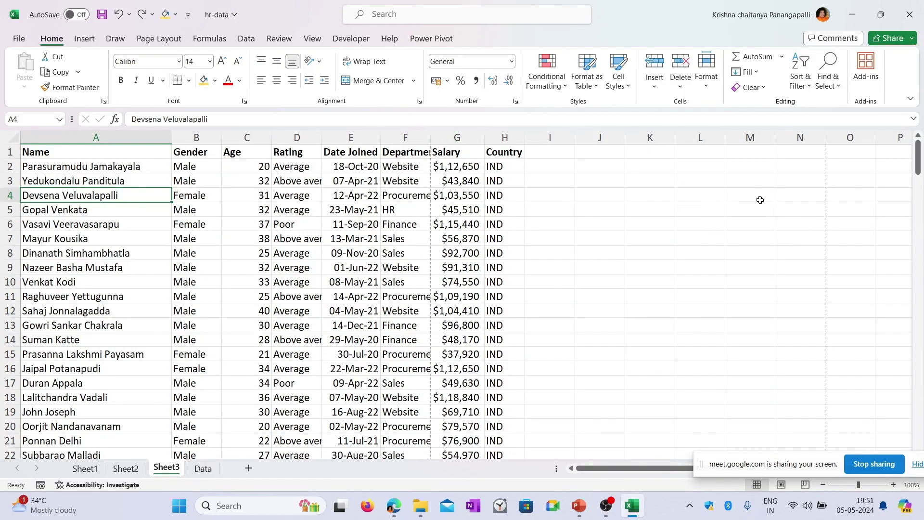
# - Select all Salary values in G2:G187 and examine their status bar statistics, moving the screen-sharing notice out of the way
pyautogui.click(464, 167)
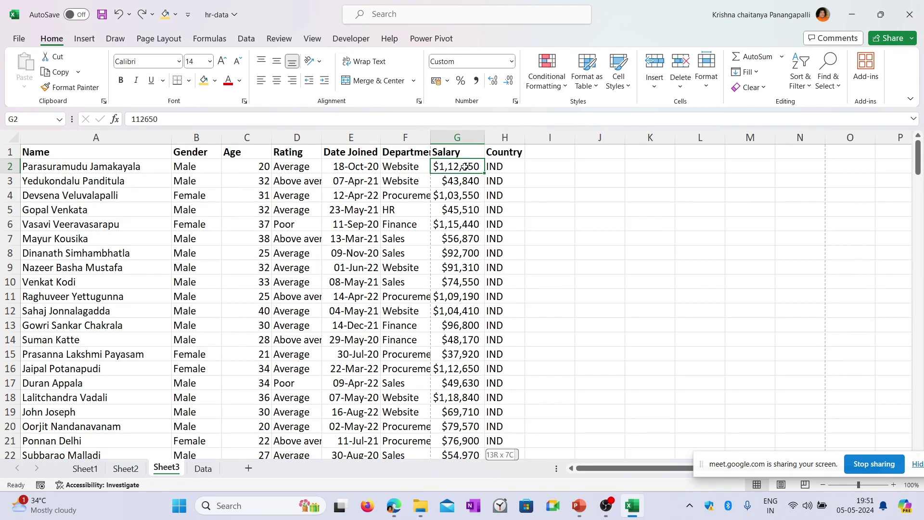
pyautogui.hotkey('ctrl', 'shift', 'Down')
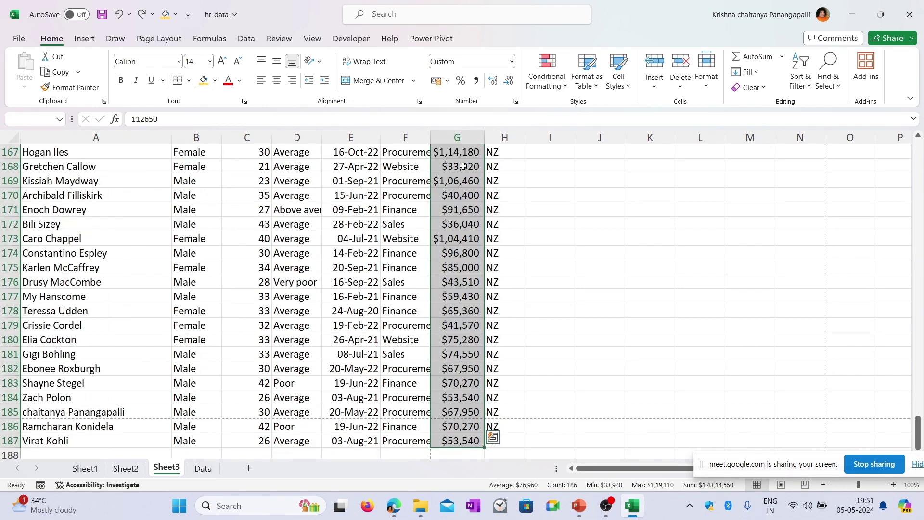
pyautogui.scroll(-3, 572, 409)
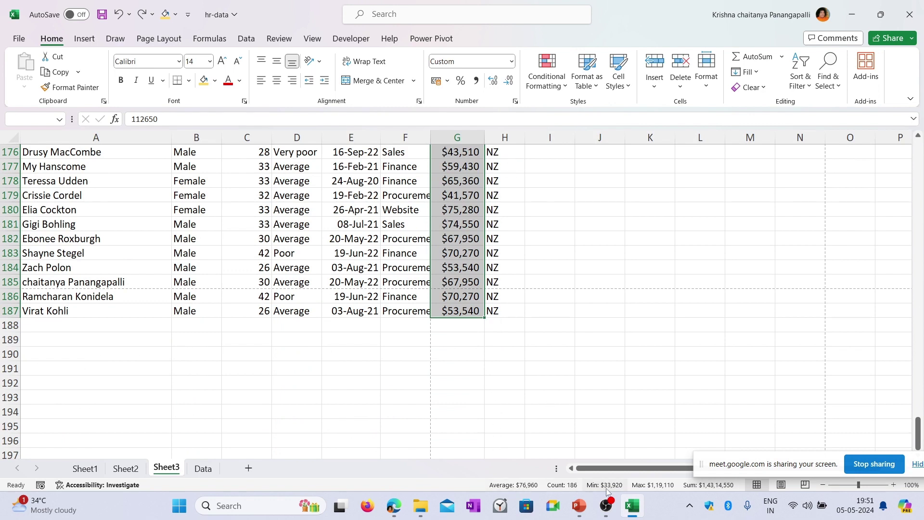
pyautogui.moveTo(768, 464); pyautogui.dragTo(755, 313)
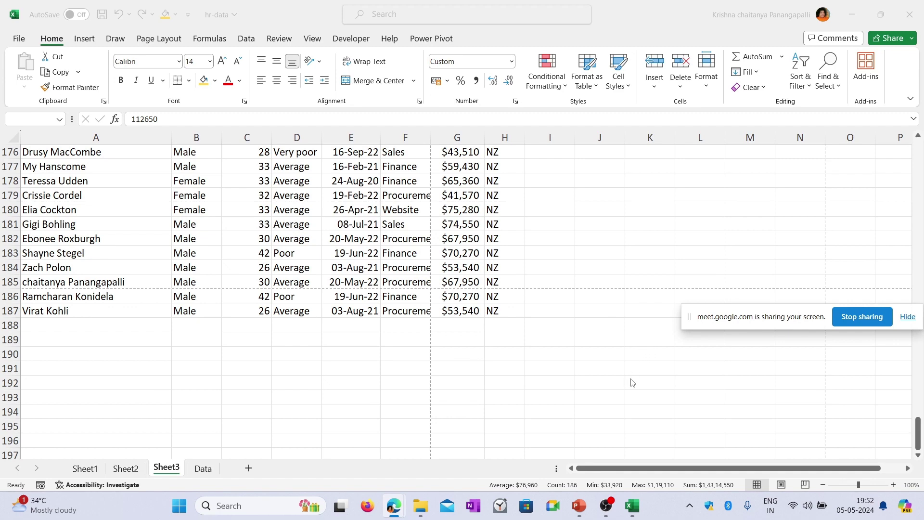
pyautogui.click(647, 487)
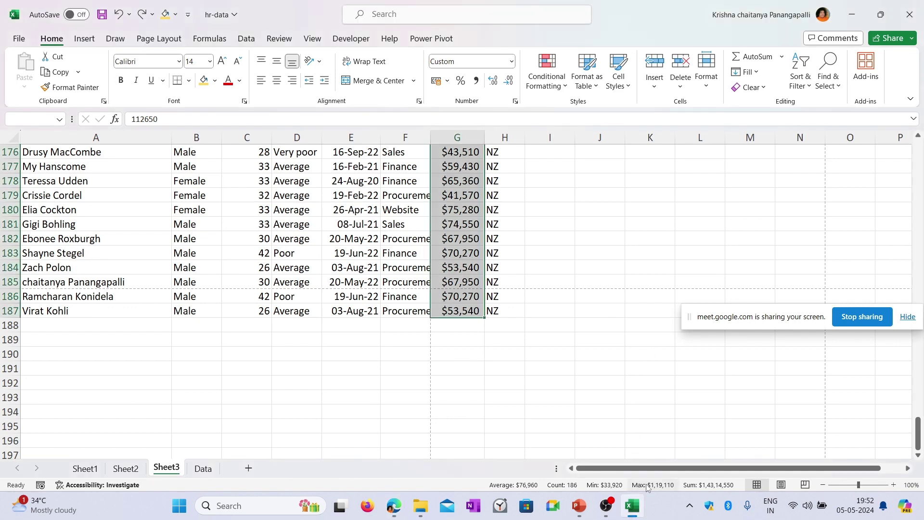
# - Add Numerical Count to the status bar, and toggle the Average display off and back on
pyautogui.rightClick(630, 487)
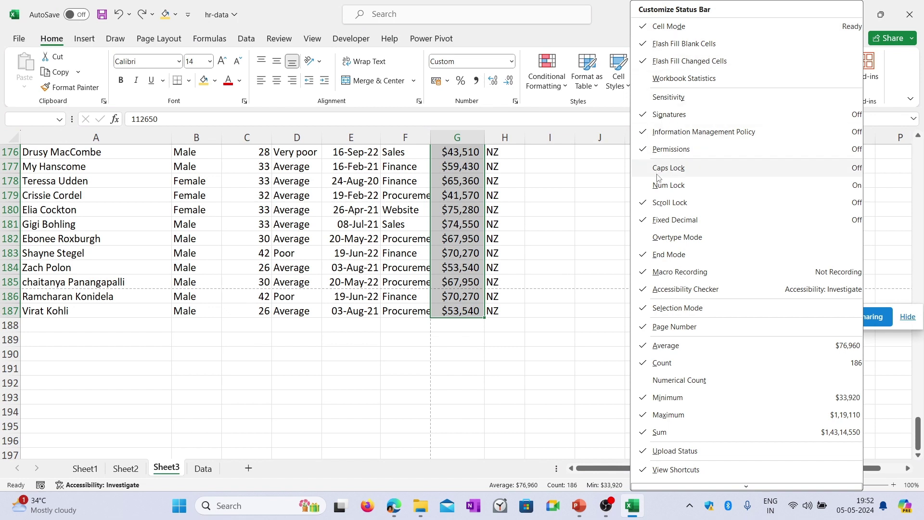
pyautogui.click(644, 380)
pyautogui.click(643, 346)
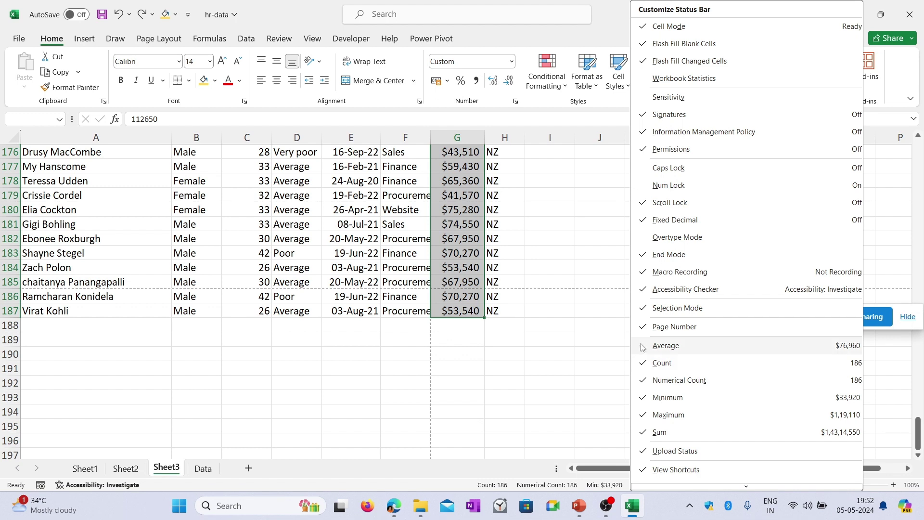
pyautogui.click(642, 346)
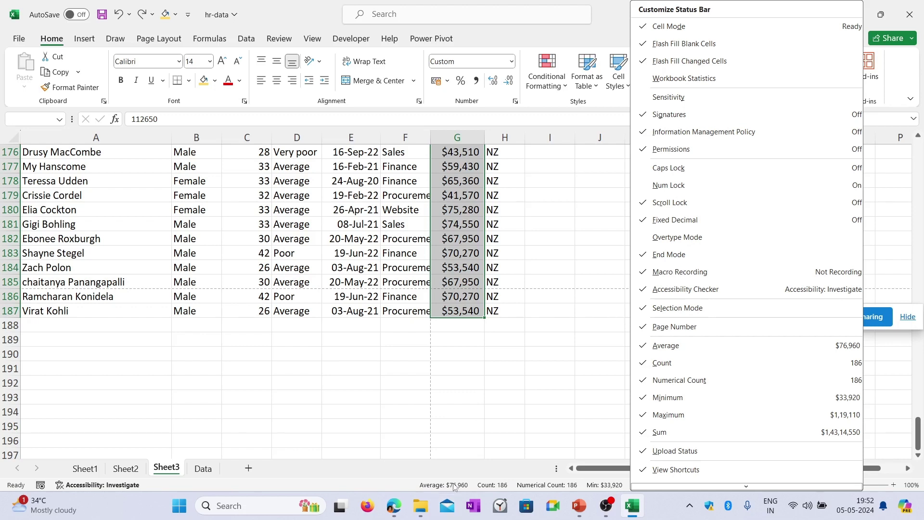
pyautogui.click(646, 353)
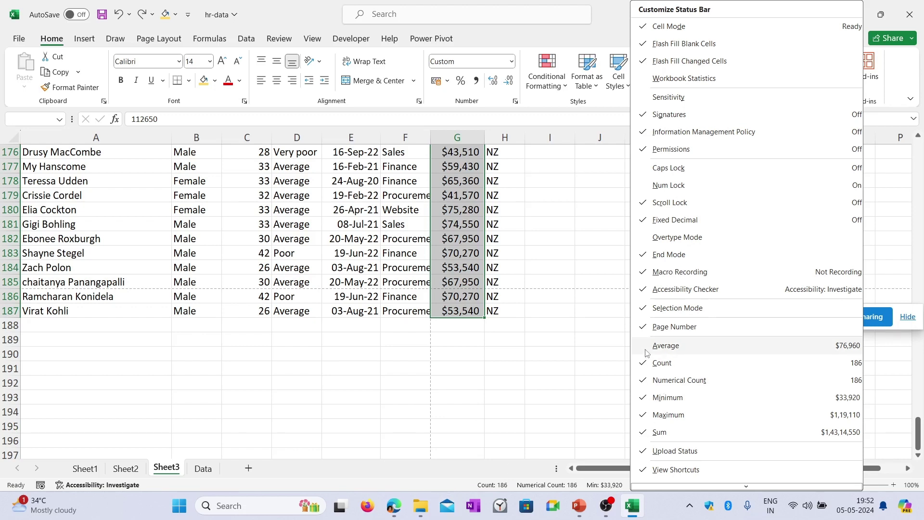
pyautogui.click(646, 353)
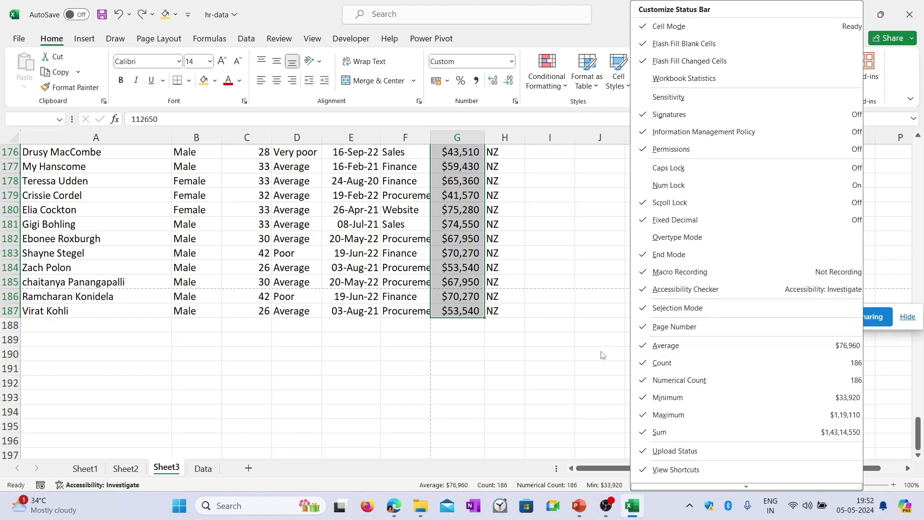
pyautogui.click(568, 366)
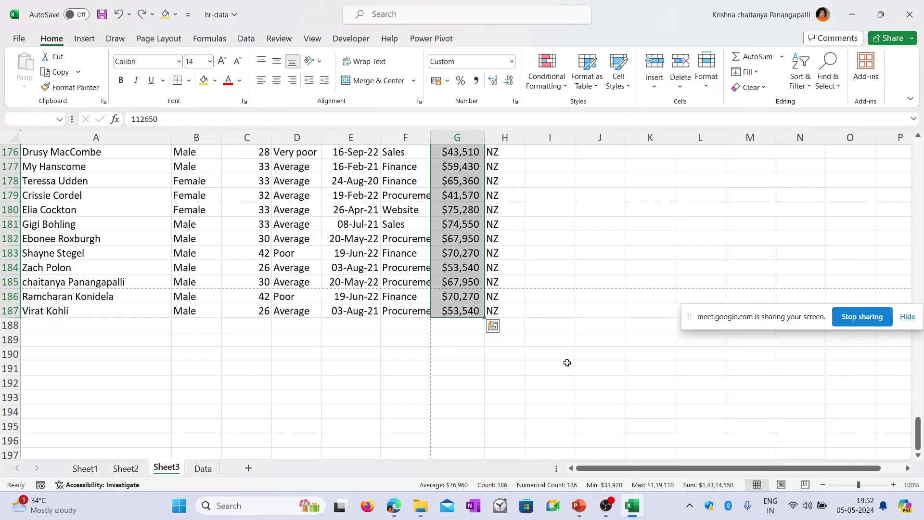
# - Copy the selection's Numerical Count from the status bar, deselect the salaries and return to the first rows of Sheet3
pyautogui.click(554, 487)
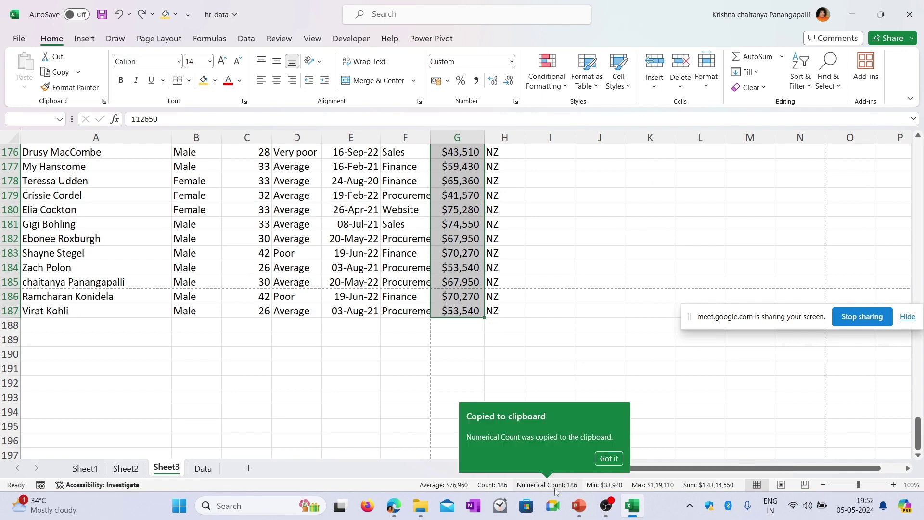
pyautogui.click(593, 324)
pyautogui.scroll(20, 523, 329)
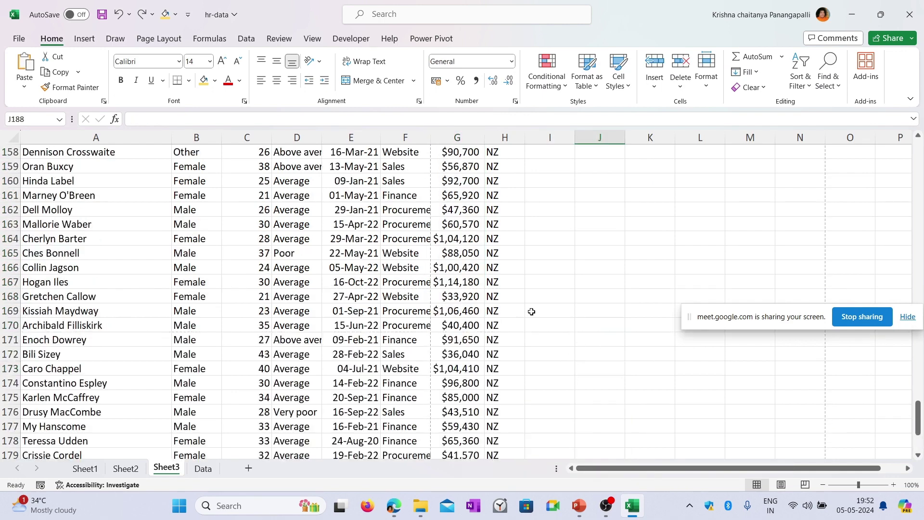
pyautogui.scroll(15, 535, 306)
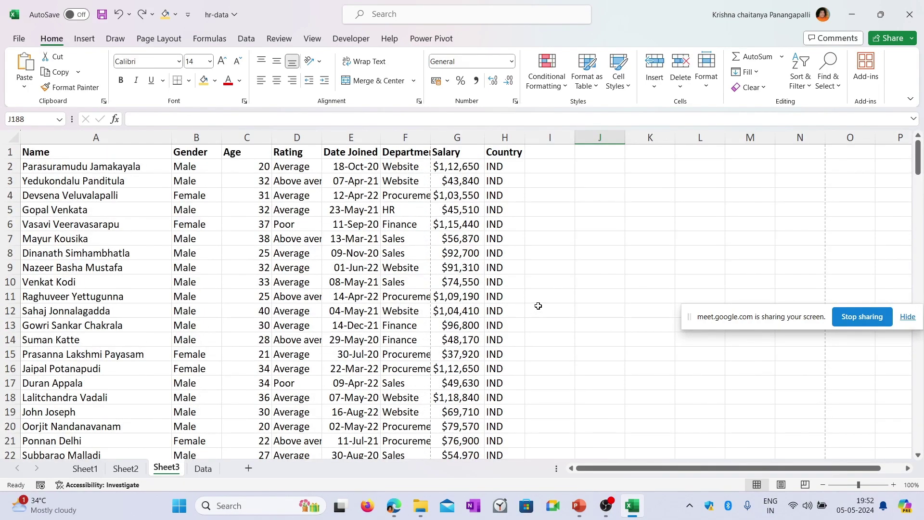
# - Apply the orange banded Medium table style to the table on the Data sheet
pyautogui.click(202, 468)
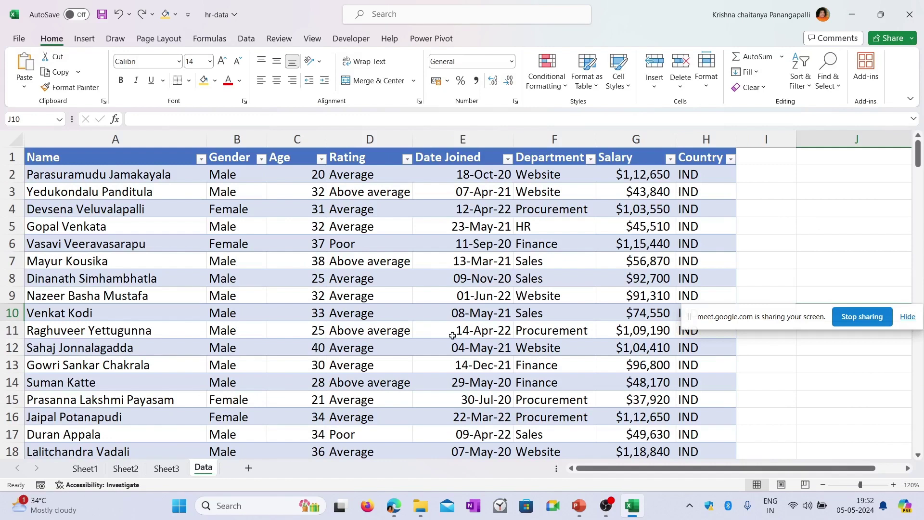
pyautogui.click(349, 226)
pyautogui.click(491, 40)
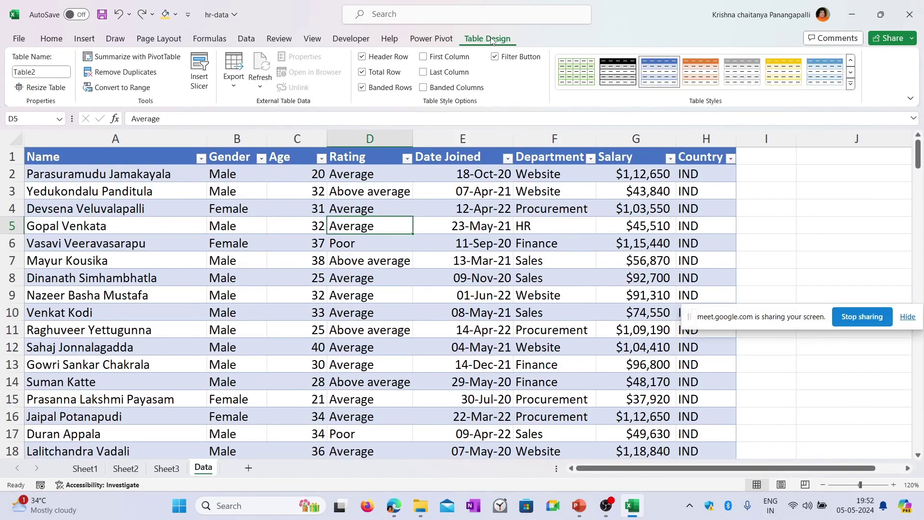
pyautogui.click(850, 84)
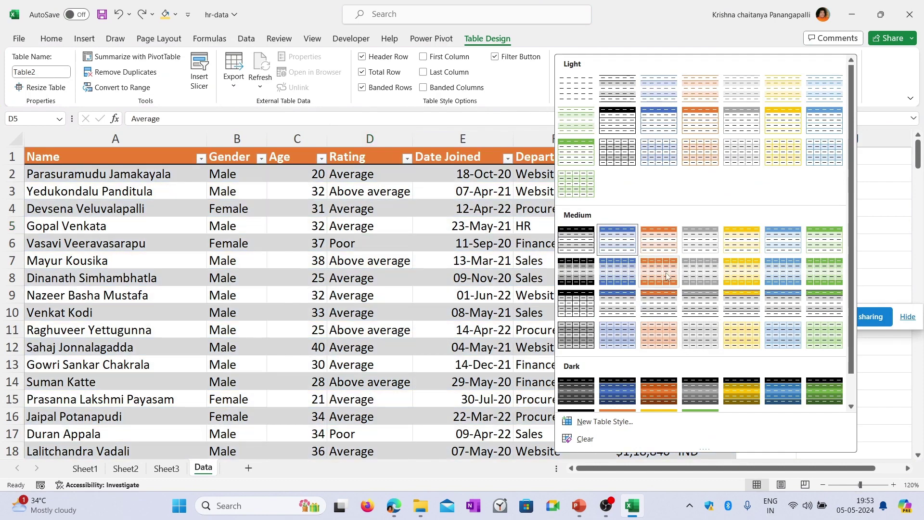
pyautogui.click(666, 276)
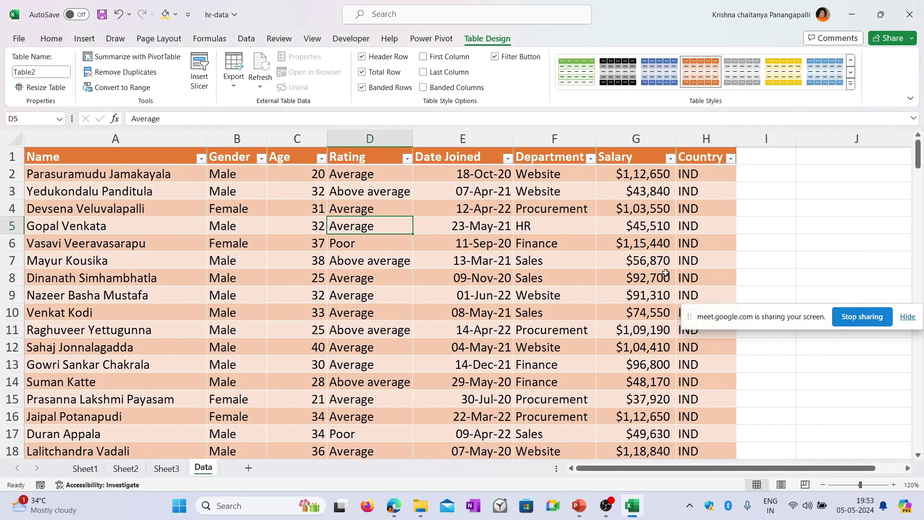
# - Change the Data table to the Light style with a black header and plain rows
pyautogui.click(850, 84)
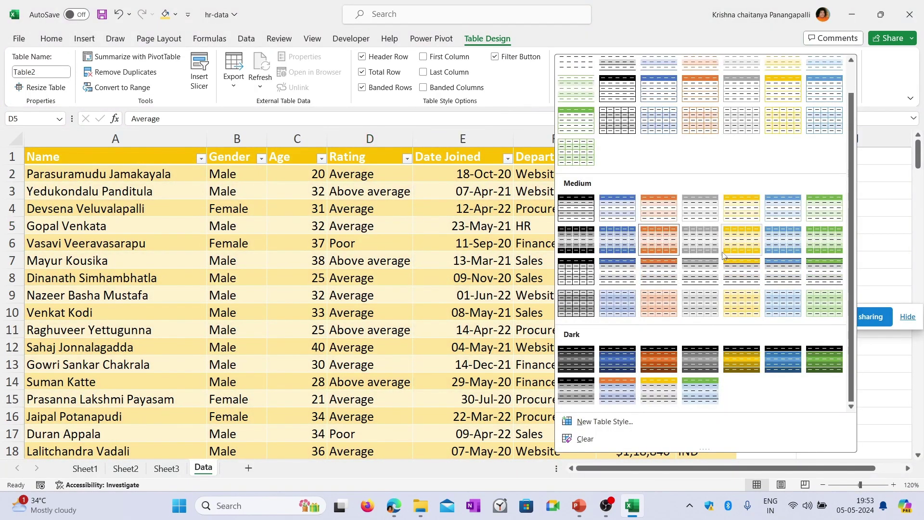
pyautogui.scroll(1, 625, 222)
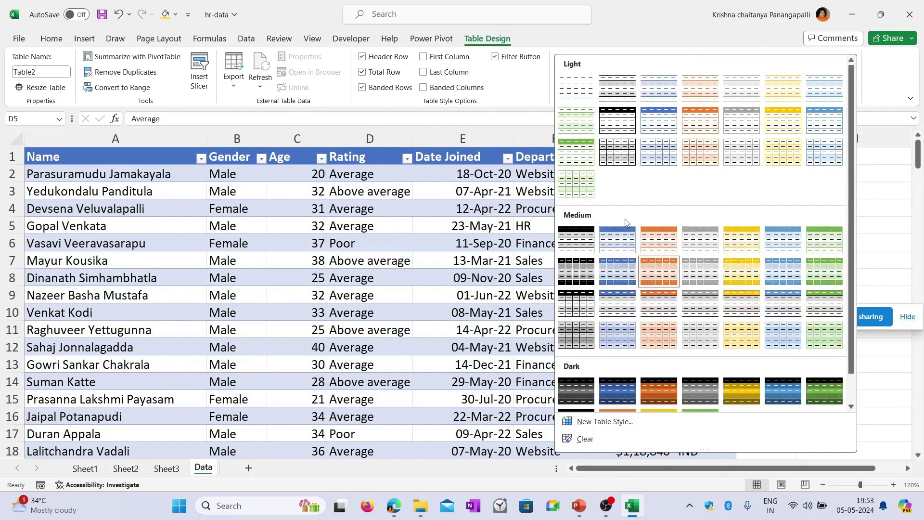
pyautogui.click(617, 119)
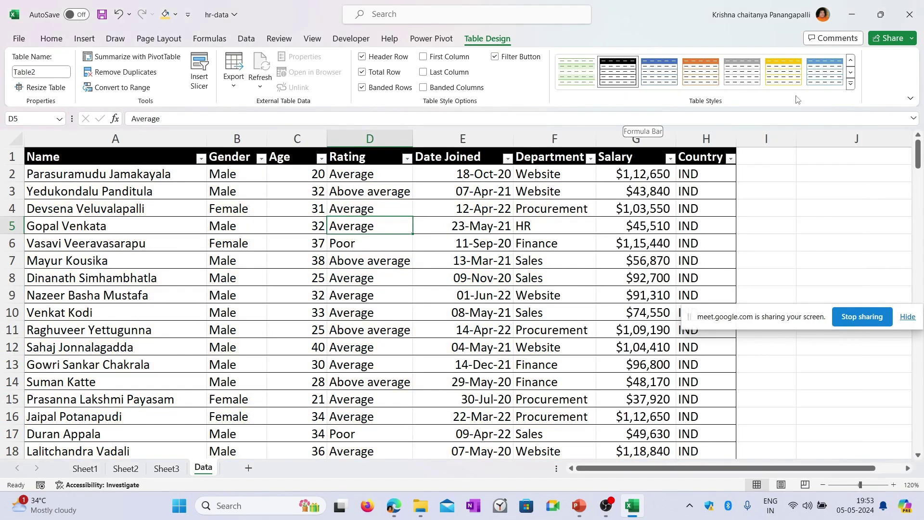
# - Apply the Light table style with an orange header to the Data table and select a cell outside it
pyautogui.click(851, 86)
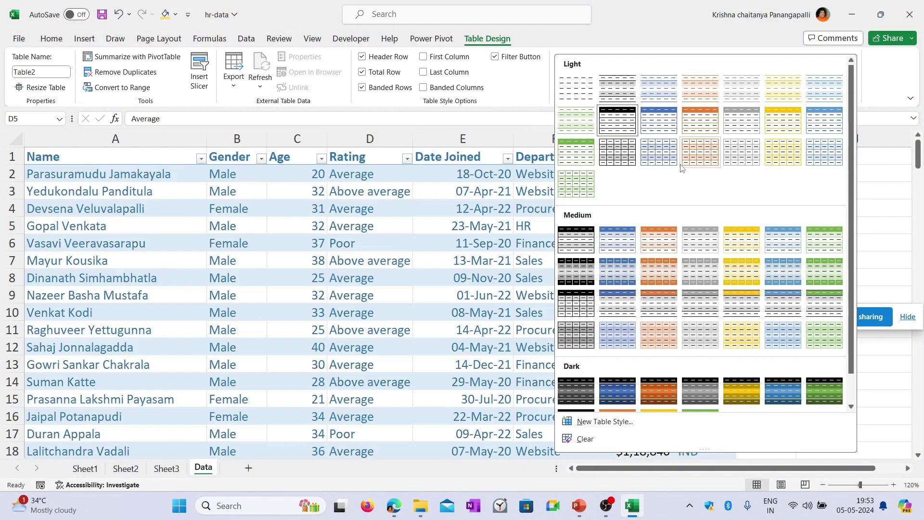
pyautogui.click(700, 125)
pyautogui.click(765, 225)
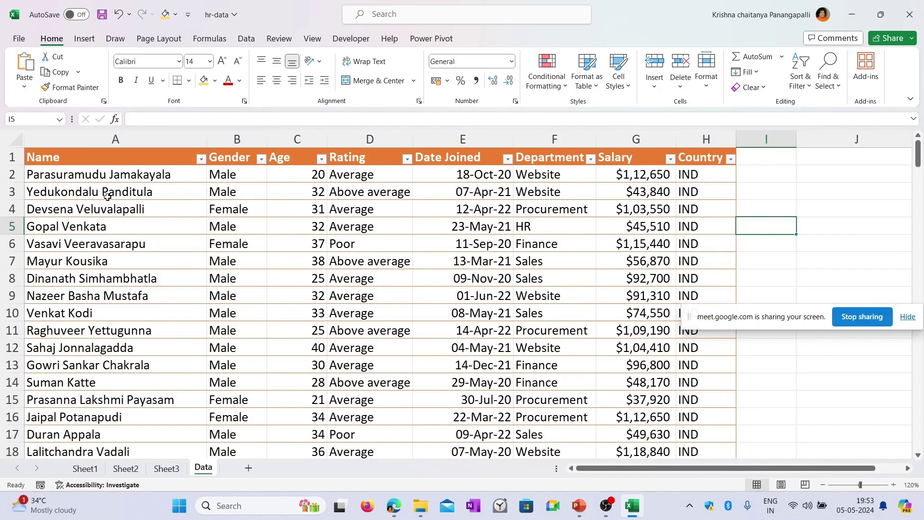
pyautogui.moveTo(104, 182); pyautogui.dragTo(679, 296)
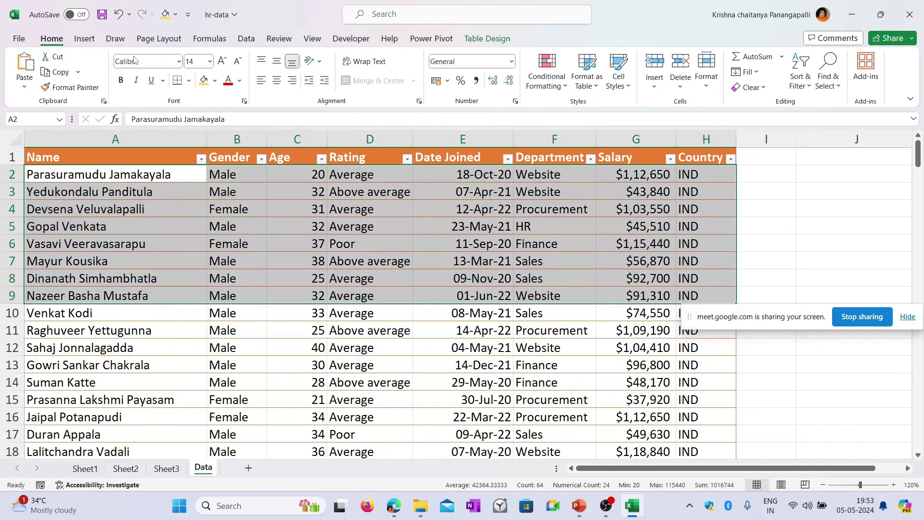
pyautogui.click(179, 61)
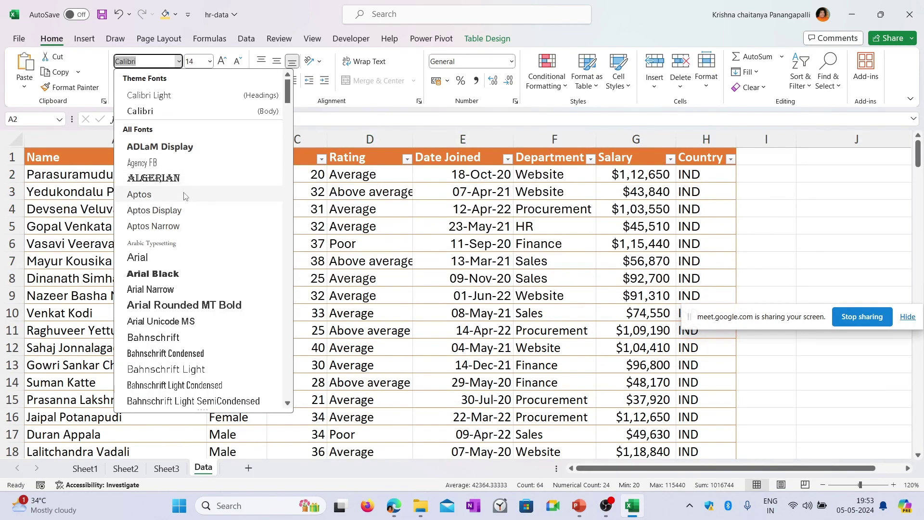
pyautogui.press('Escape')
# - On Sheet3, set all records in A2:H187 to the Aptos Display font at size 18
pyautogui.click(166, 468)
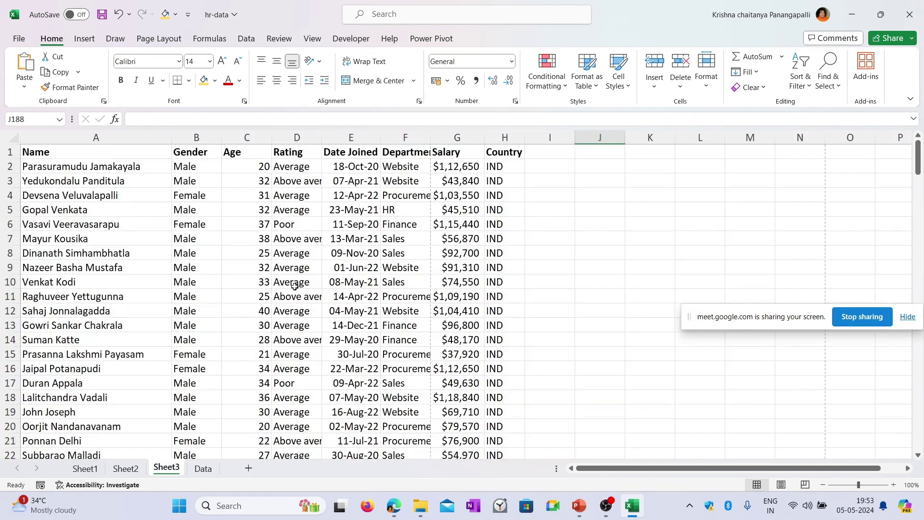
pyautogui.click(600, 238)
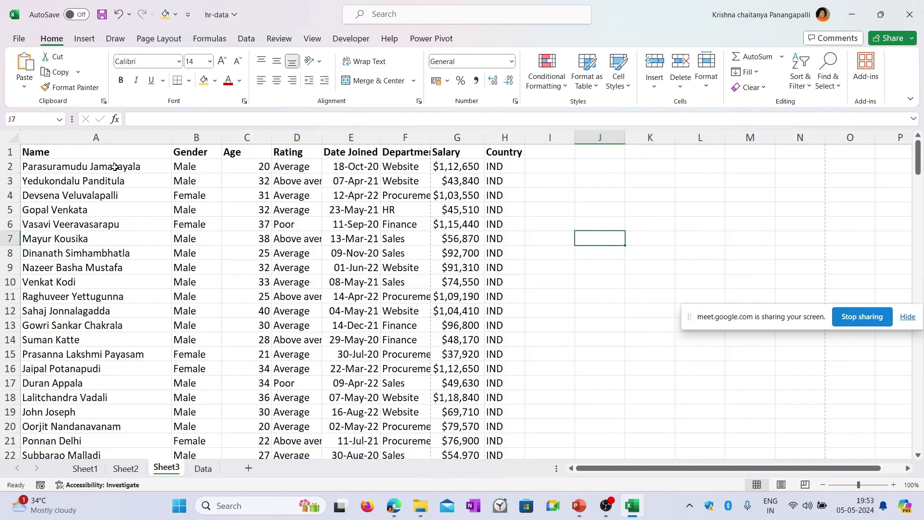
pyautogui.moveTo(111, 166)
pyautogui.mouseDown()
pyautogui.moveTo(96, 369)
pyautogui.moveTo(108, 169)
pyautogui.mouseUp()
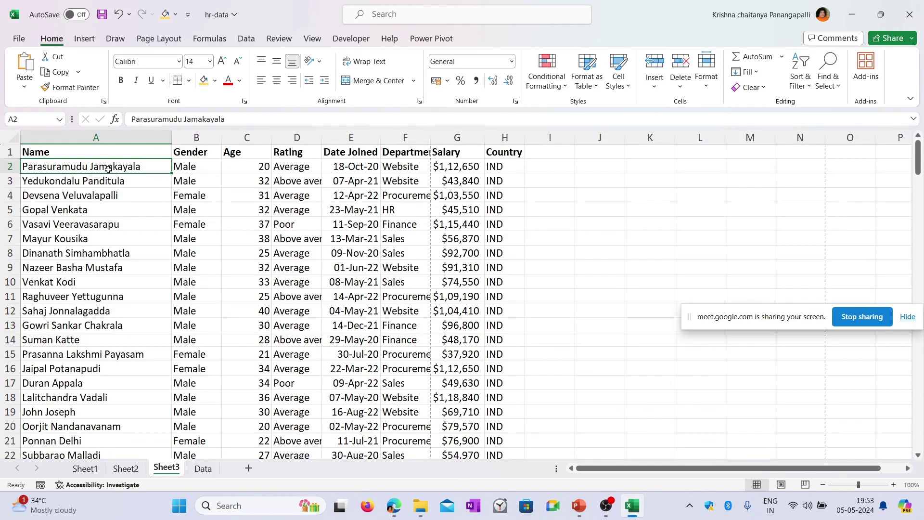
pyautogui.hotkey('shift', 'Right')
pyautogui.hotkey('shift', 'Right')
pyautogui.hotkey('shift', 'Right')
pyautogui.hotkey('shift', 'Right')
pyautogui.hotkey('shift', 'Right')
pyautogui.hotkey('shift', 'Right')
pyautogui.hotkey('shift', 'Right')
pyautogui.hotkey('ctrl', 'shift', 'Down')
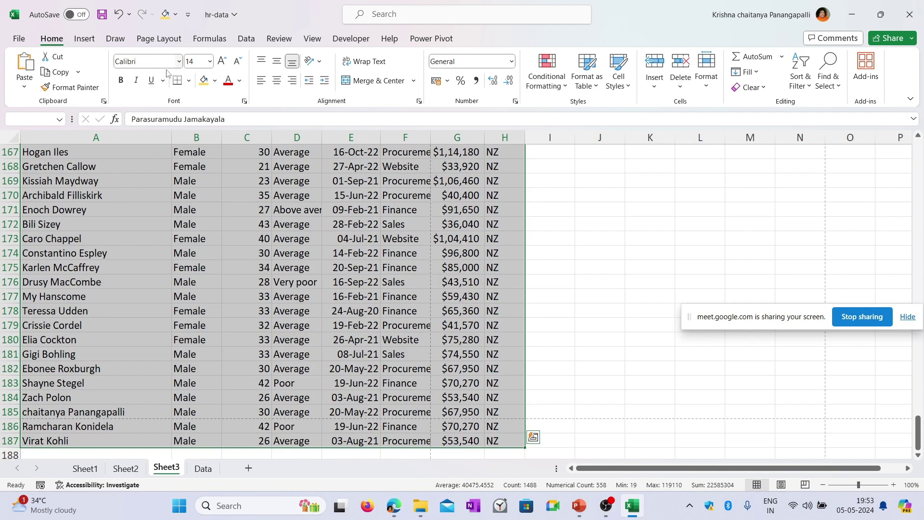
pyautogui.click(178, 61)
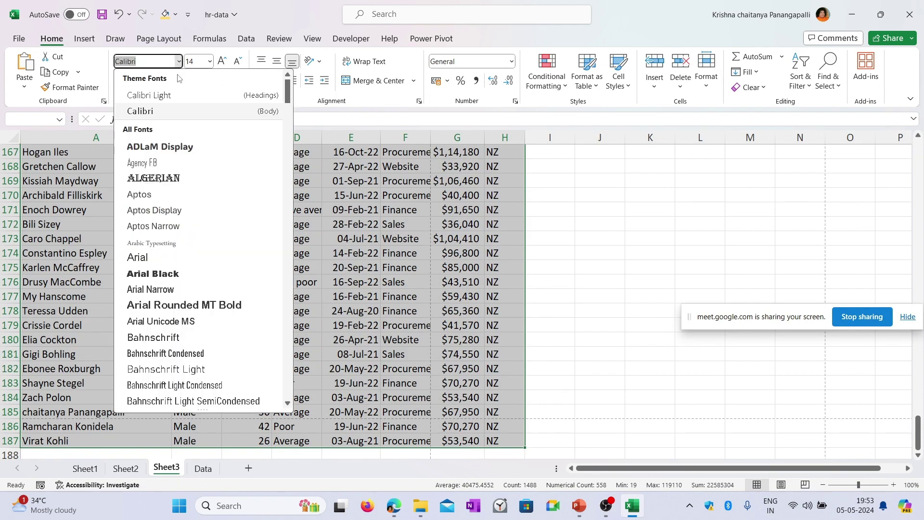
pyautogui.click(174, 212)
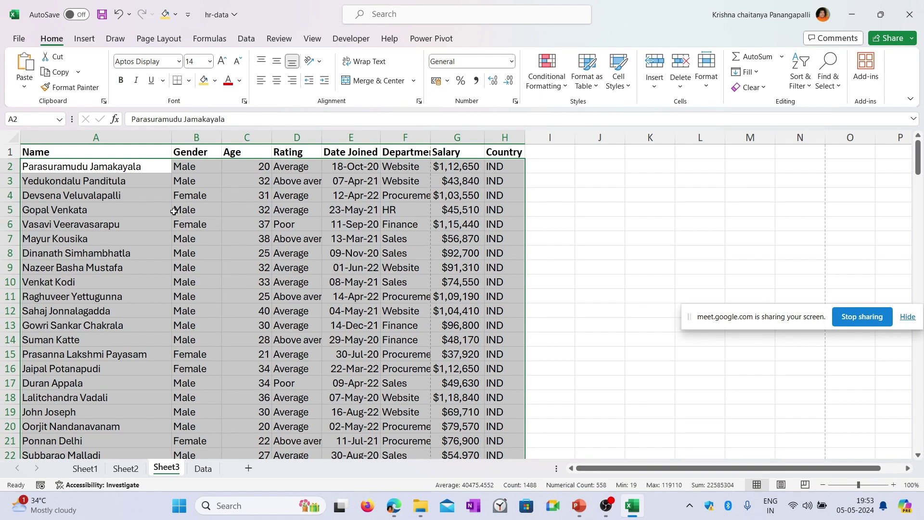
pyautogui.click(223, 61)
pyautogui.click(222, 61)
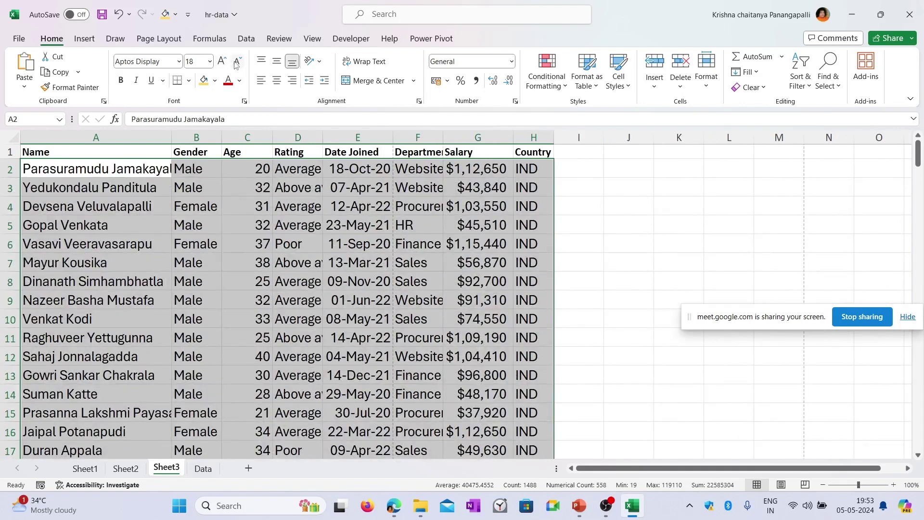
# - Reduce the font size of the selected records on Sheet3 to 16
pyautogui.click(236, 62)
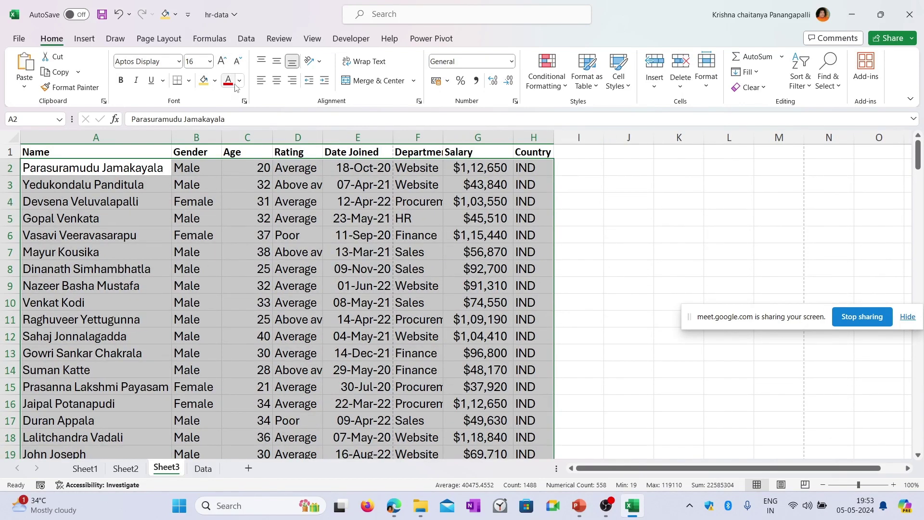
# - Colour the text of the selected records dark green and give their cells a light gold fill
pyautogui.click(228, 81)
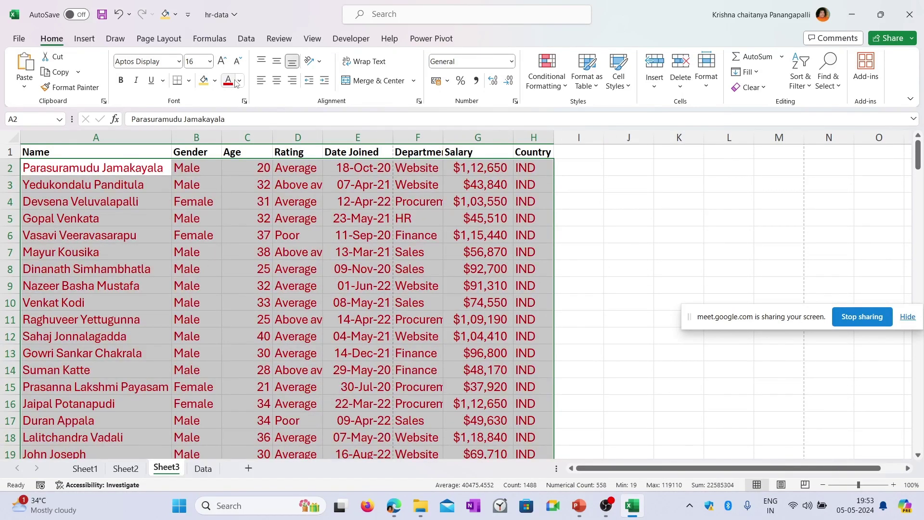
pyautogui.click(239, 81)
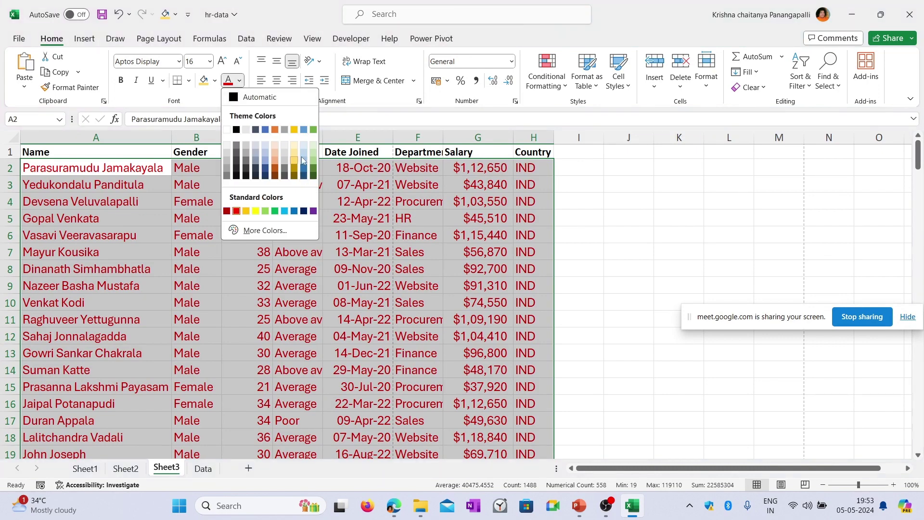
pyautogui.click(313, 169)
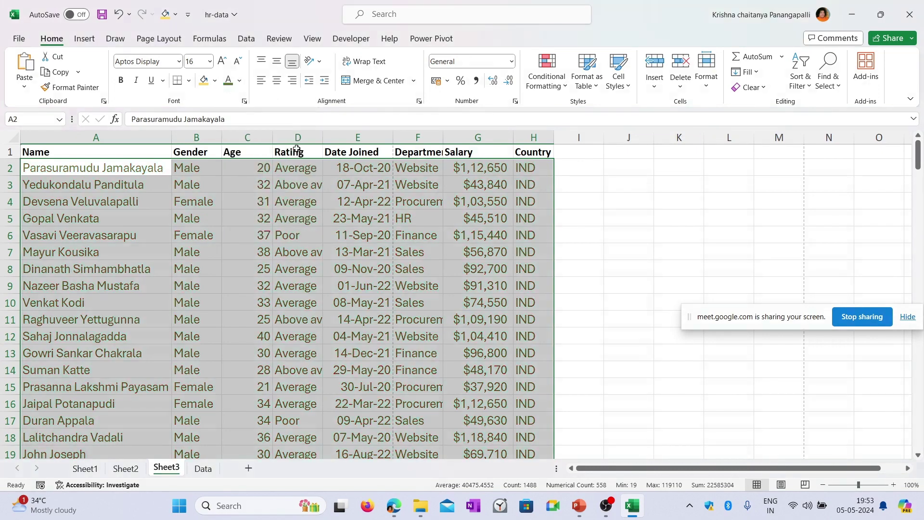
pyautogui.click(214, 81)
pyautogui.click(272, 137)
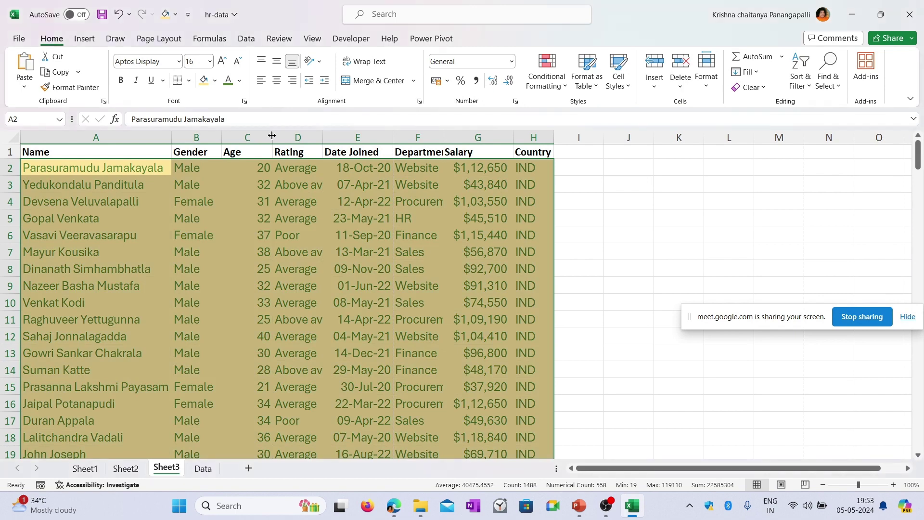
# - Undo the fill and font colour changes on the records and select an empty cell beside the data
pyautogui.hotkey('ctrl', 'z')
pyautogui.hotkey('ctrl', 'z')
pyautogui.hotkey('ctrl', 'z')
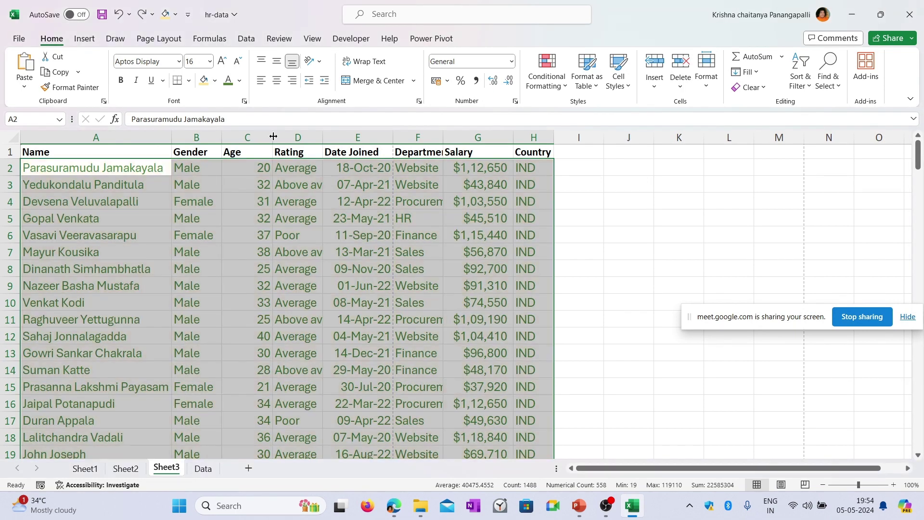
pyautogui.click(577, 206)
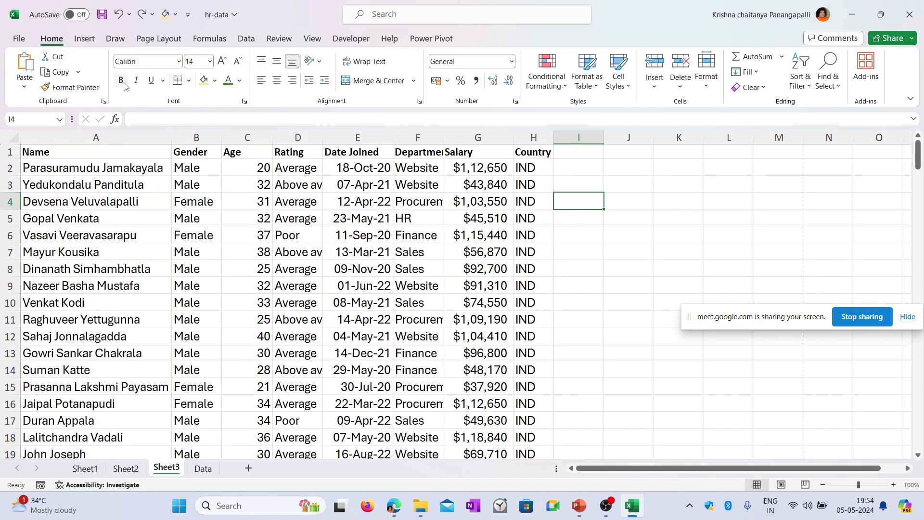
# - Select the record in A7:H7 and autofit the width of the Rating column
pyautogui.click(110, 217)
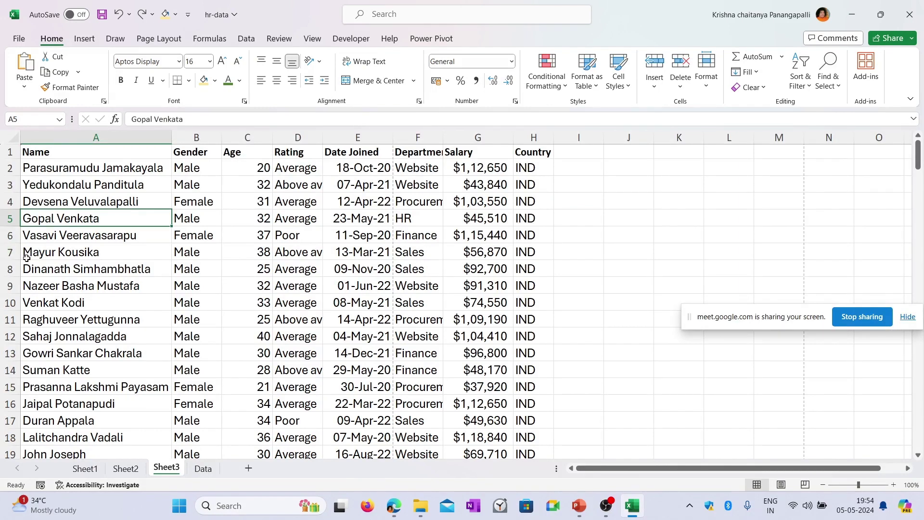
pyautogui.moveTo(29, 254); pyautogui.dragTo(525, 247)
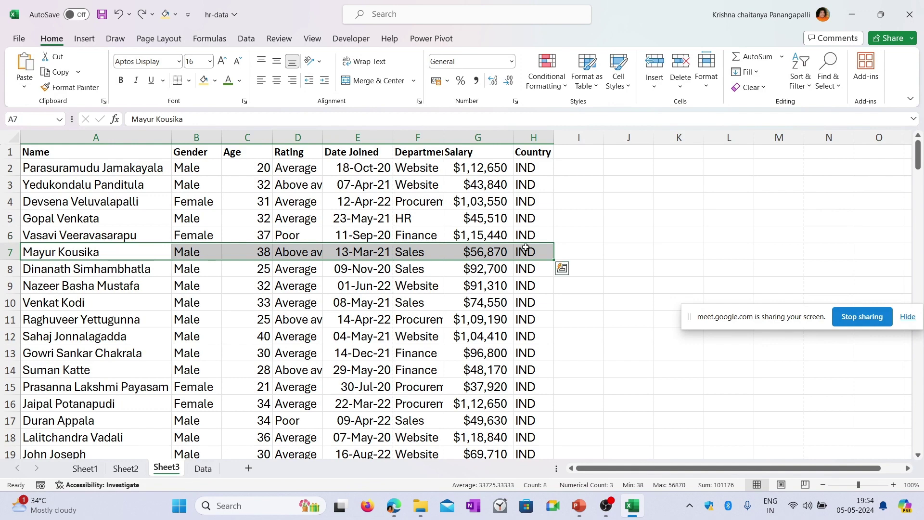
pyautogui.doubleClick(322, 137)
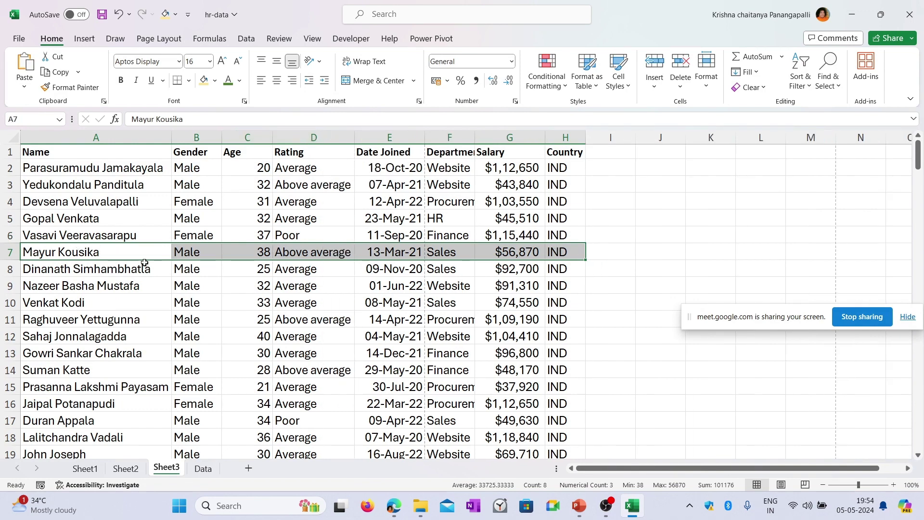
# - Try bold formatting on the record in A7:H7 and undo it
pyautogui.click(121, 81)
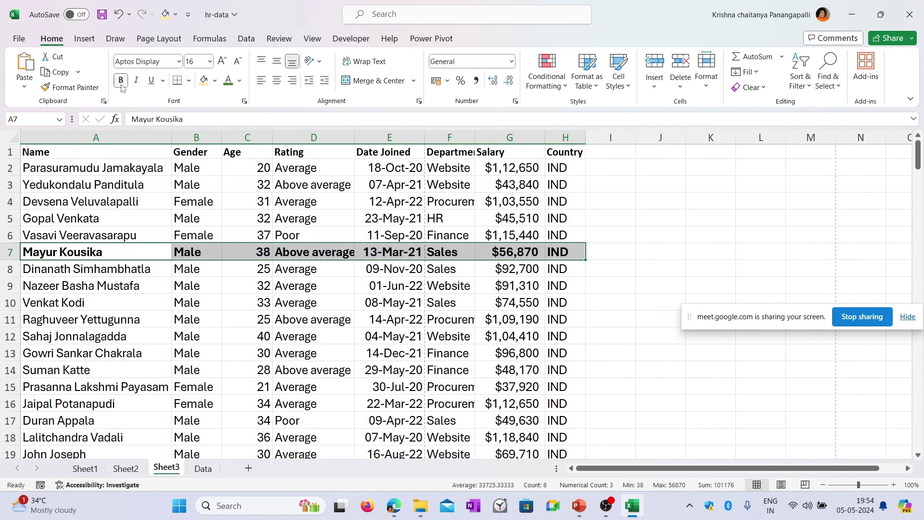
pyautogui.click(446, 322)
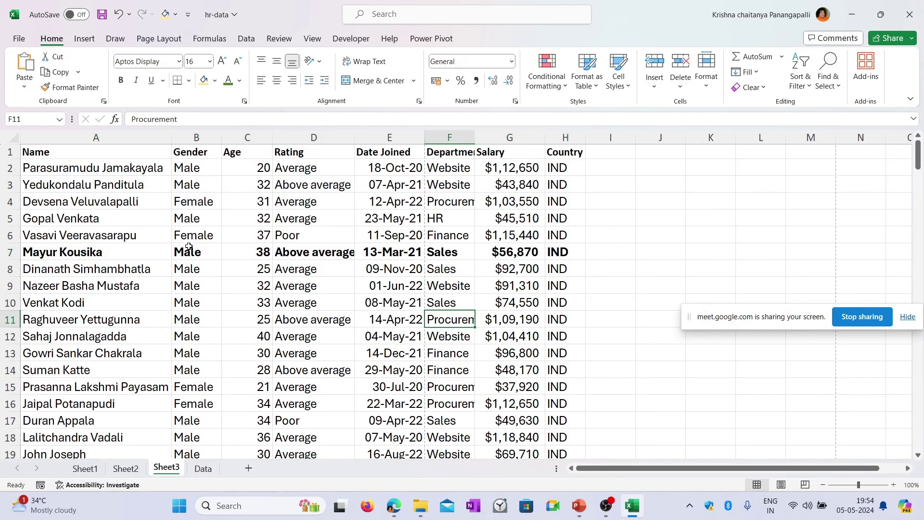
pyautogui.hotkey('ctrl', 'z')
# - Underline the header row, remove the underline again and select an empty cell outside the data
pyautogui.click(9, 152)
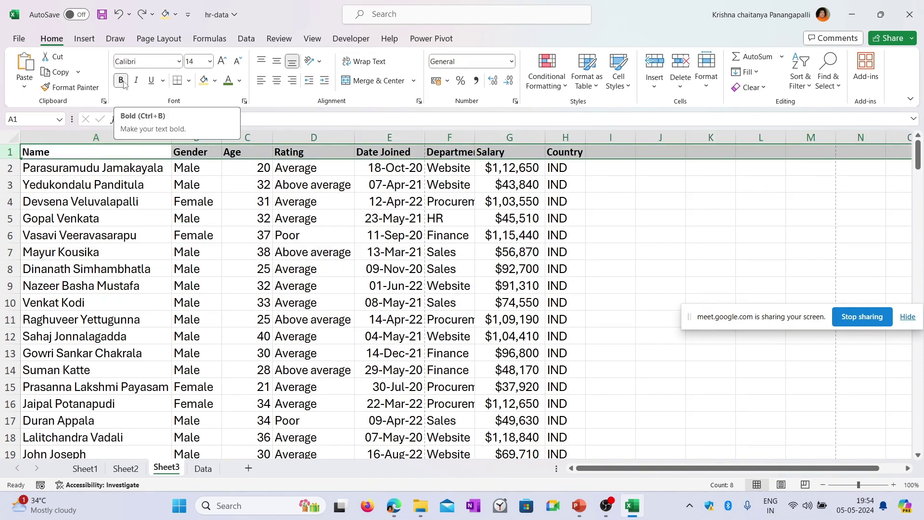
pyautogui.click(152, 82)
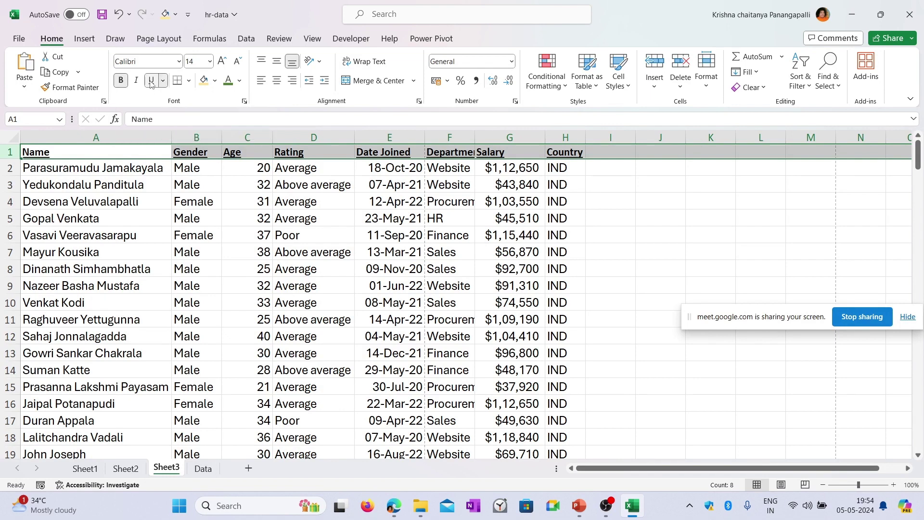
pyautogui.click(152, 80)
pyautogui.click(660, 268)
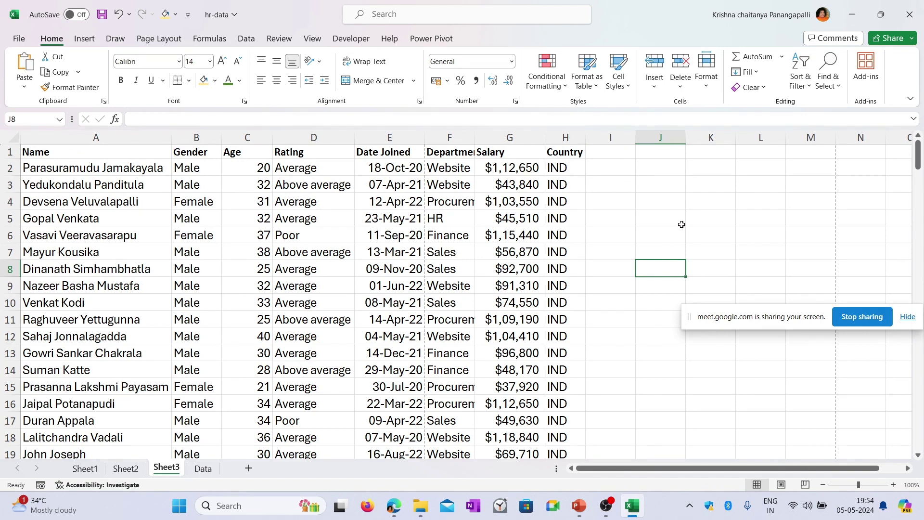
# - Compare the styled table on the Data sheet with the manually formatted records on Sheet3
pyautogui.click(202, 471)
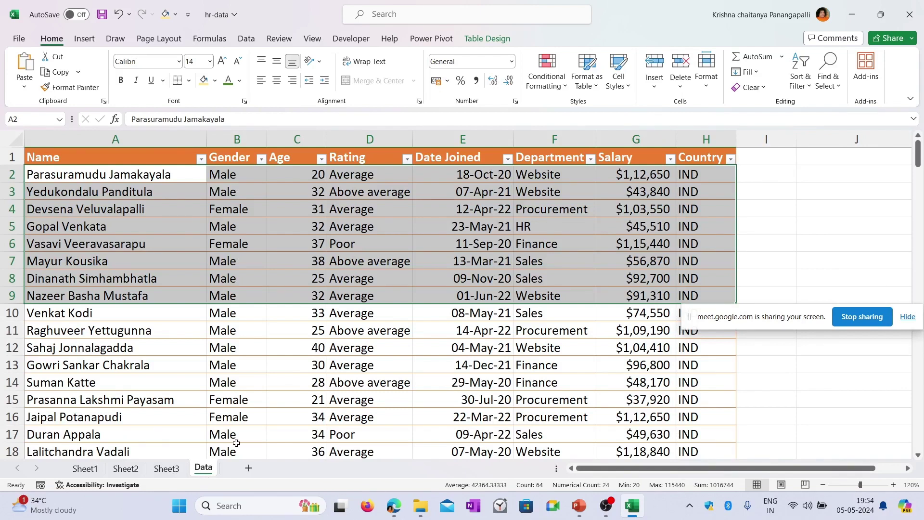
pyautogui.click(800, 182)
pyautogui.click(173, 471)
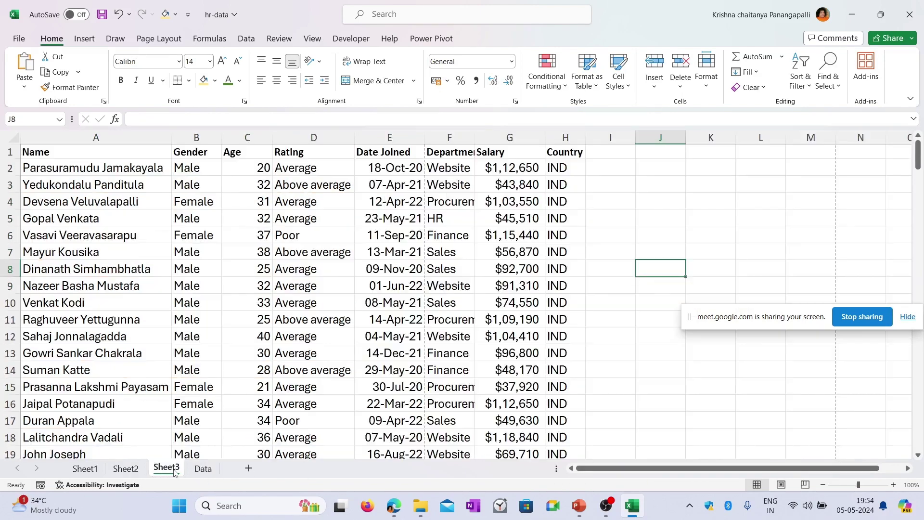
pyautogui.click(779, 226)
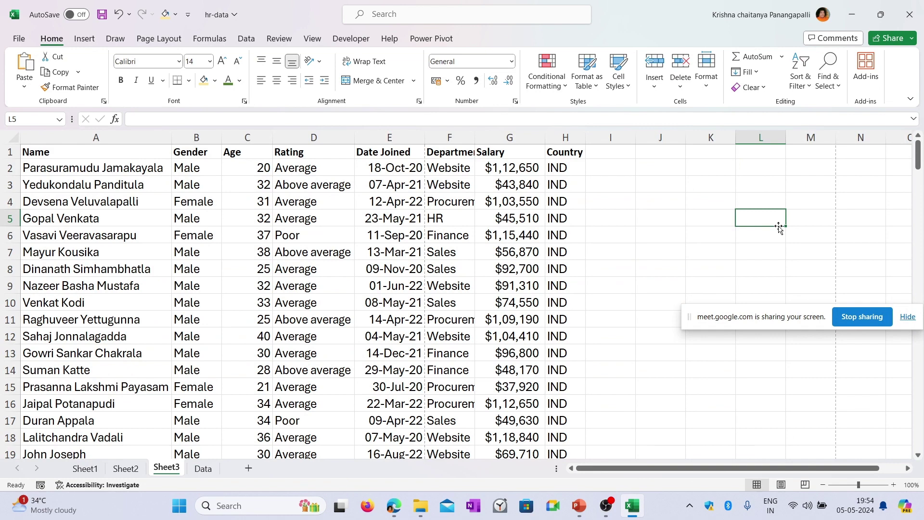
pyautogui.click(717, 220)
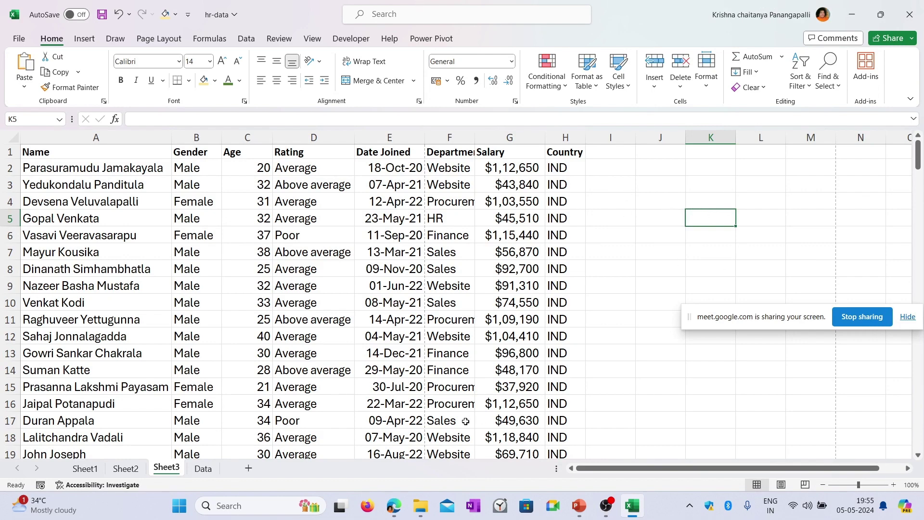
# - Switch to the Google Meet call in Edge and move the floating screen-sharing notice up beside the address bar
pyautogui.click(394, 505)
pyautogui.click(346, 453)
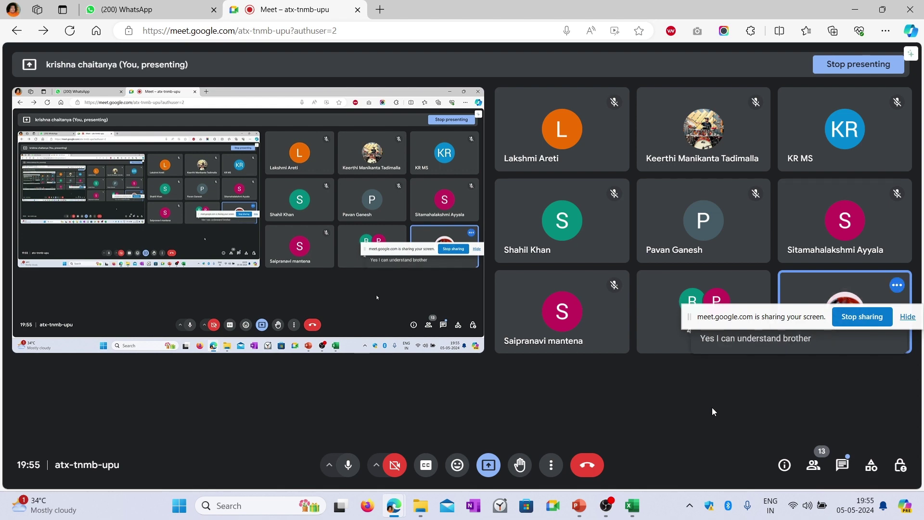
pyautogui.moveTo(750, 313); pyautogui.dragTo(601, 45)
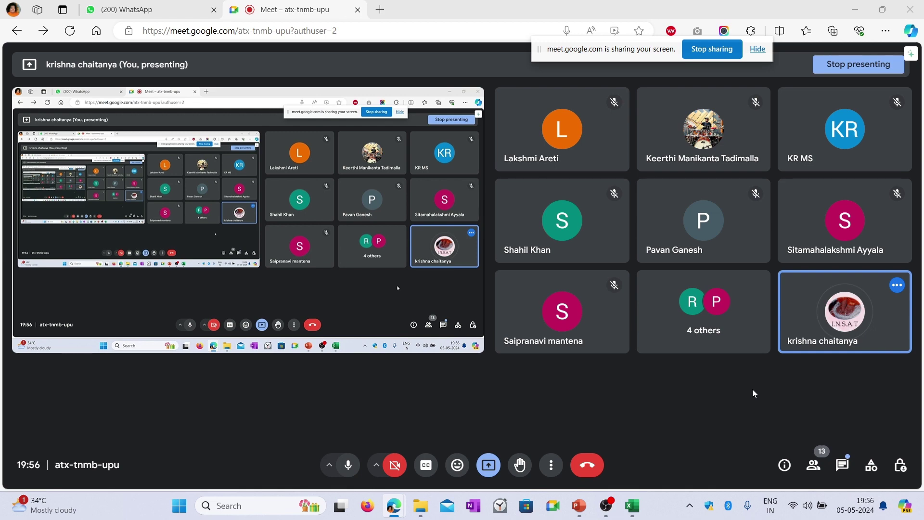
# - Return to Excel and examine the full names in the Name column of Sheet3
pyautogui.hotkey('alt', 'Tab')
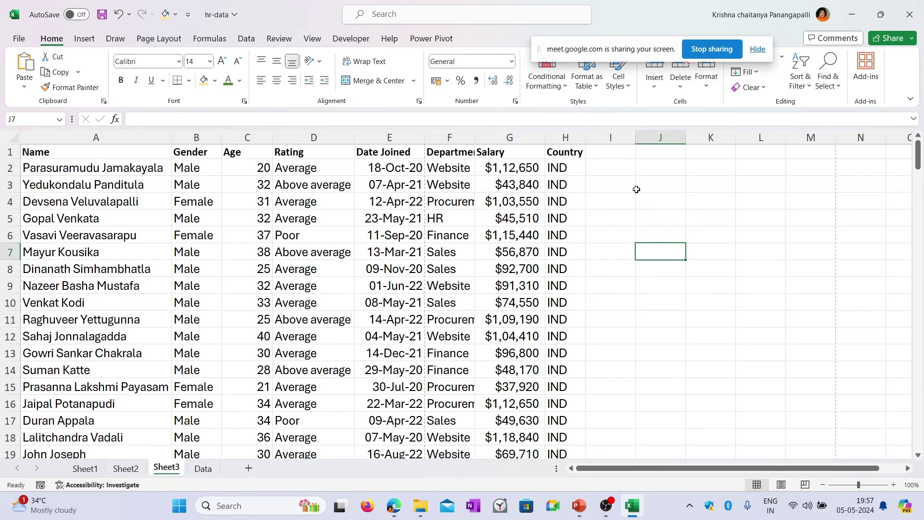
pyautogui.click(197, 137)
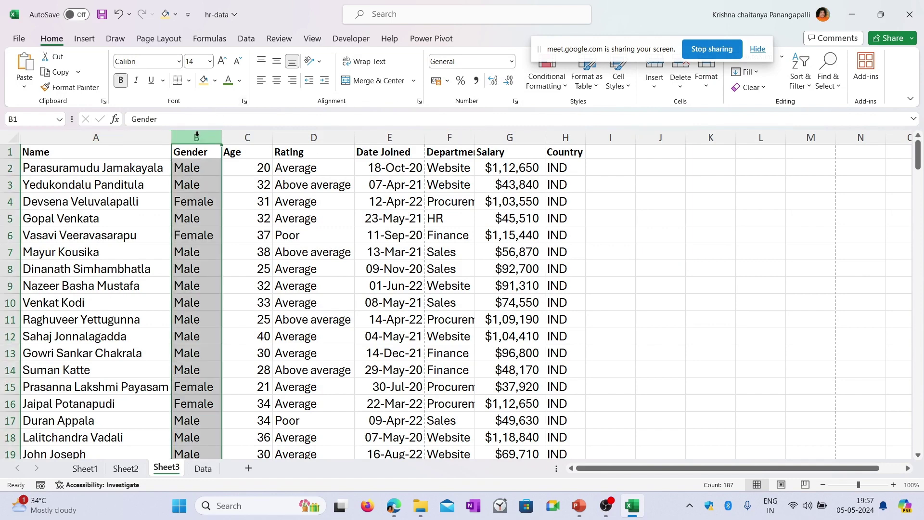
pyautogui.click(103, 168)
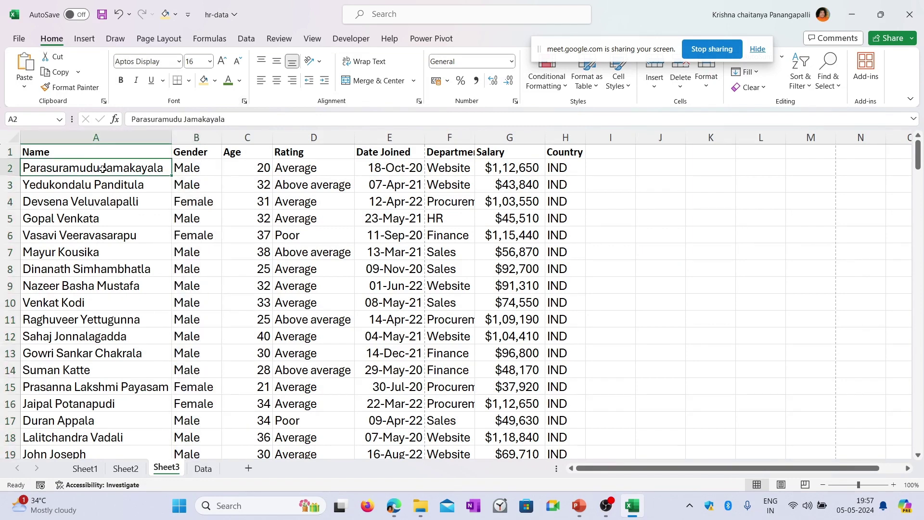
pyautogui.click(111, 137)
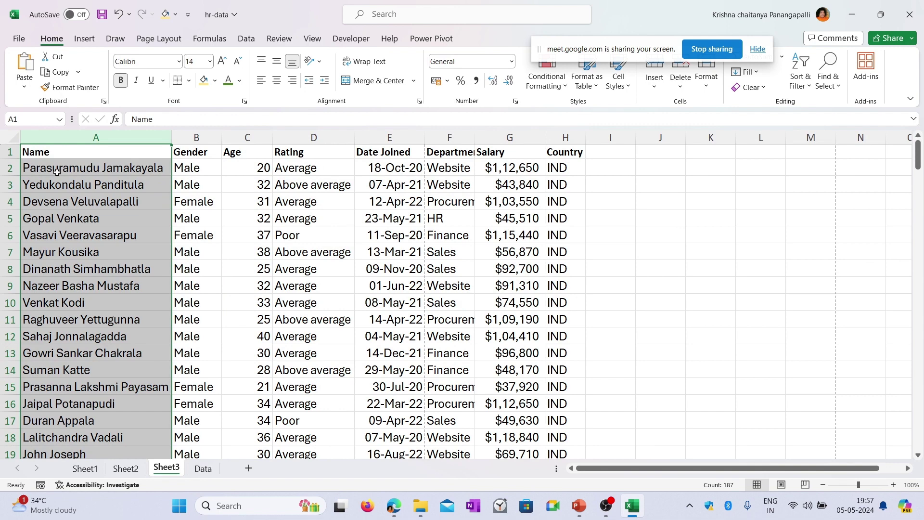
pyautogui.scroll(-10, 89, 240)
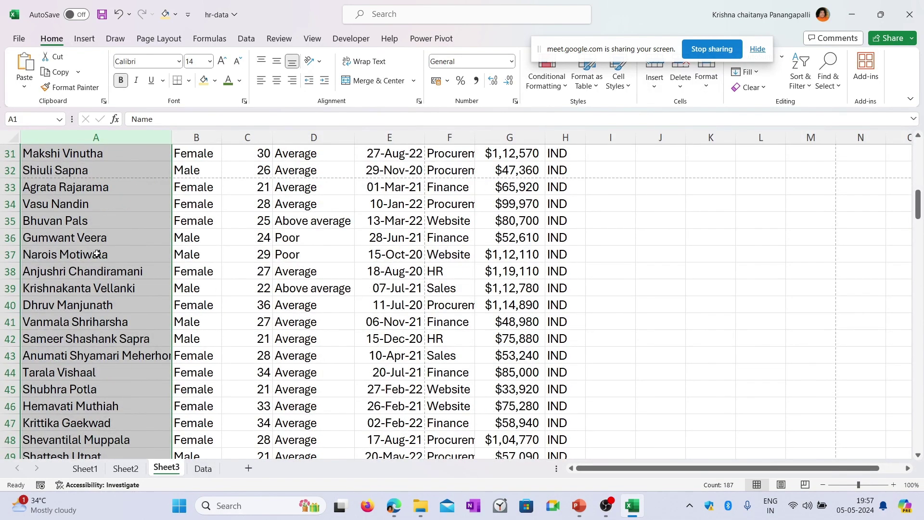
pyautogui.click(69, 272)
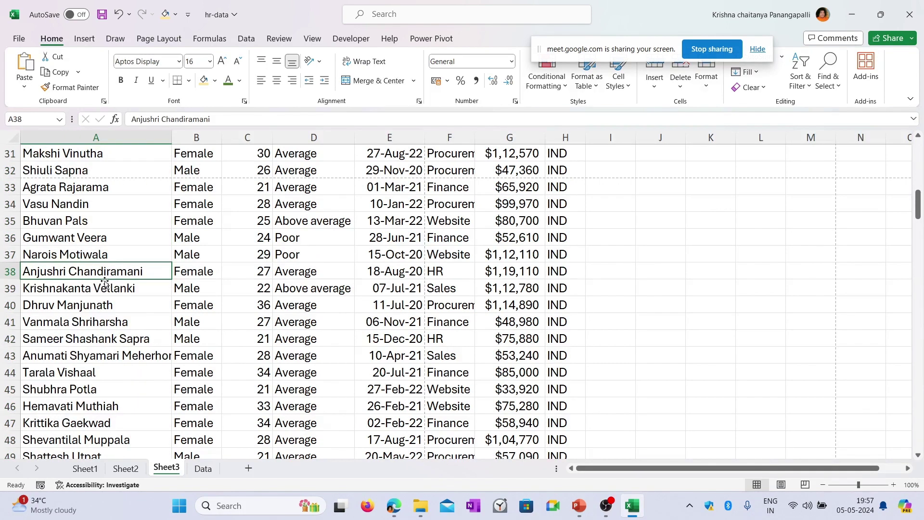
pyautogui.click(104, 291)
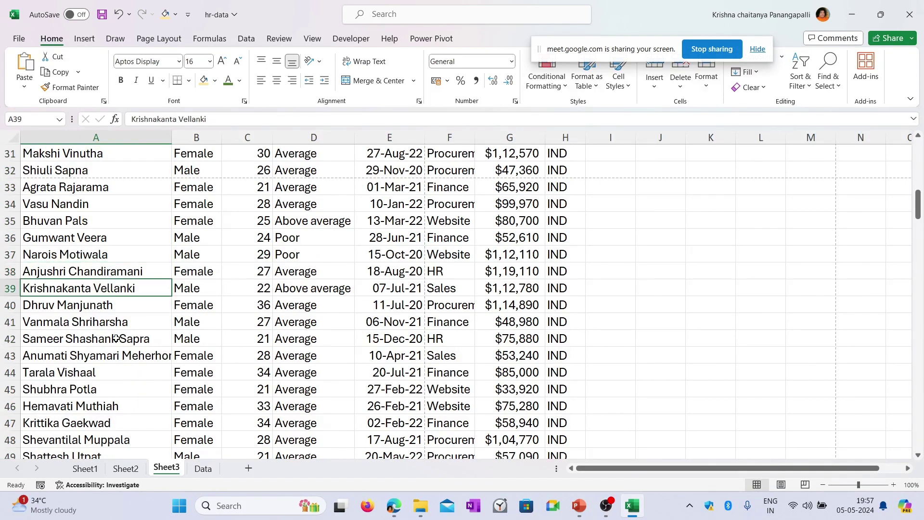
pyautogui.click(120, 308)
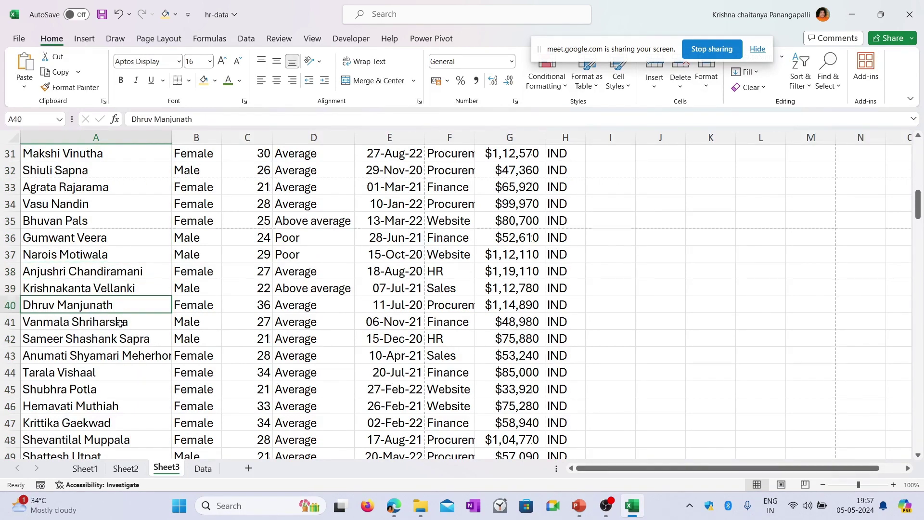
pyautogui.scroll(10, 121, 324)
pyautogui.click(98, 186)
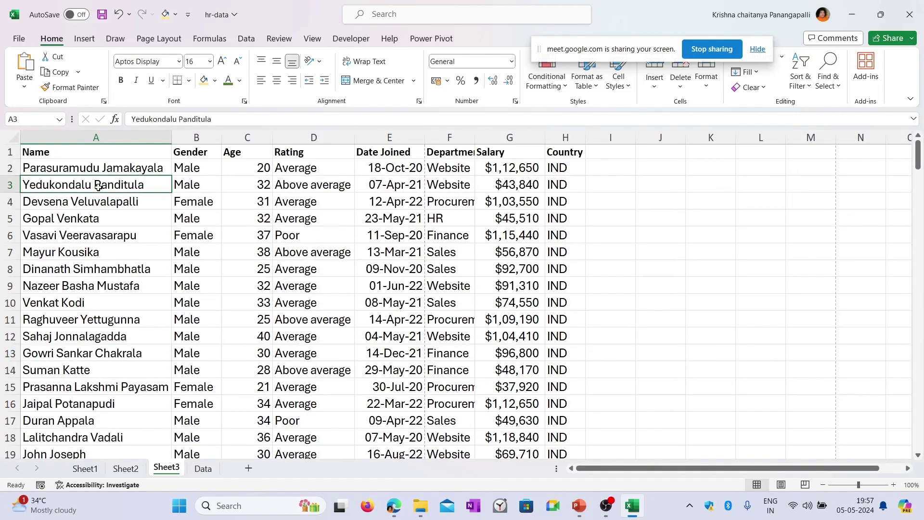
pyautogui.click(87, 219)
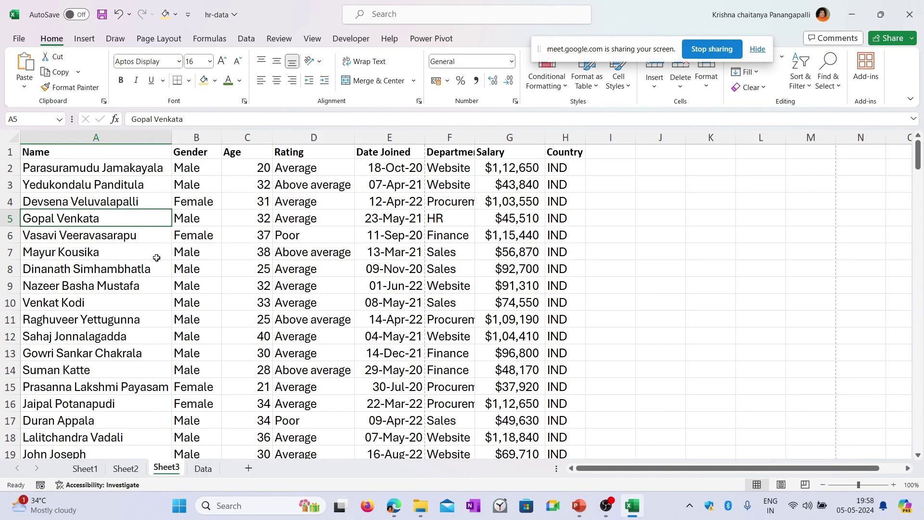
# - Enter only the first name of the row 2 employee, in lowercase, in cell I2
pyautogui.click(618, 170)
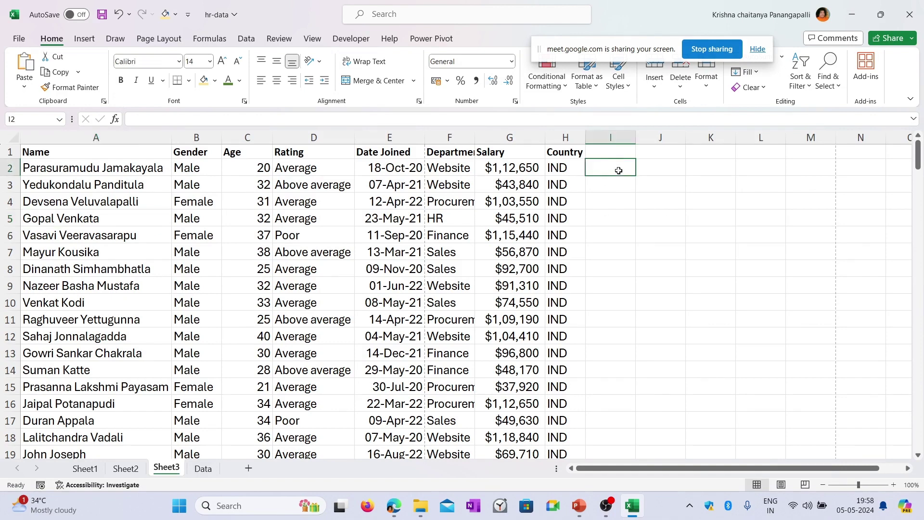
pyautogui.write('para')
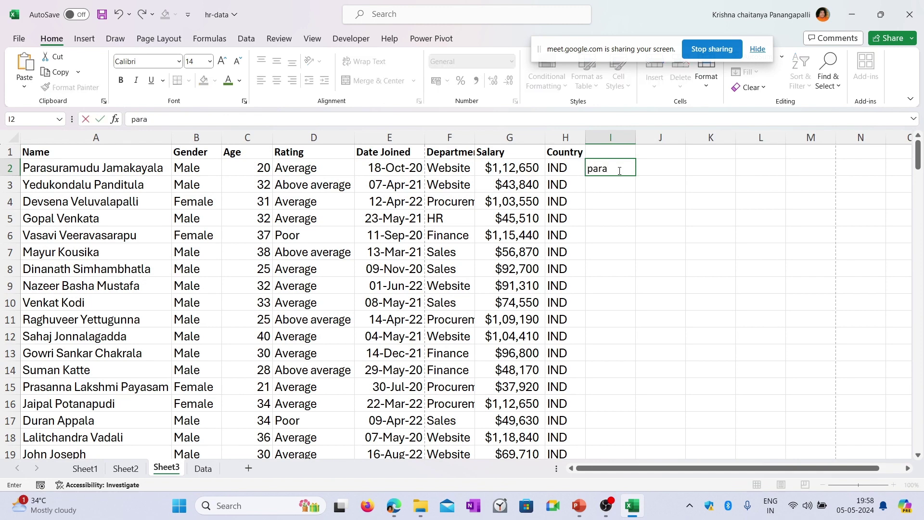
pyautogui.press('BackSpace')
pyautogui.press('BackSpace')
pyautogui.press('BackSpace')
pyautogui.press('BackSpace')
pyautogui.write('parasuramudu')
pyautogui.press('Return')
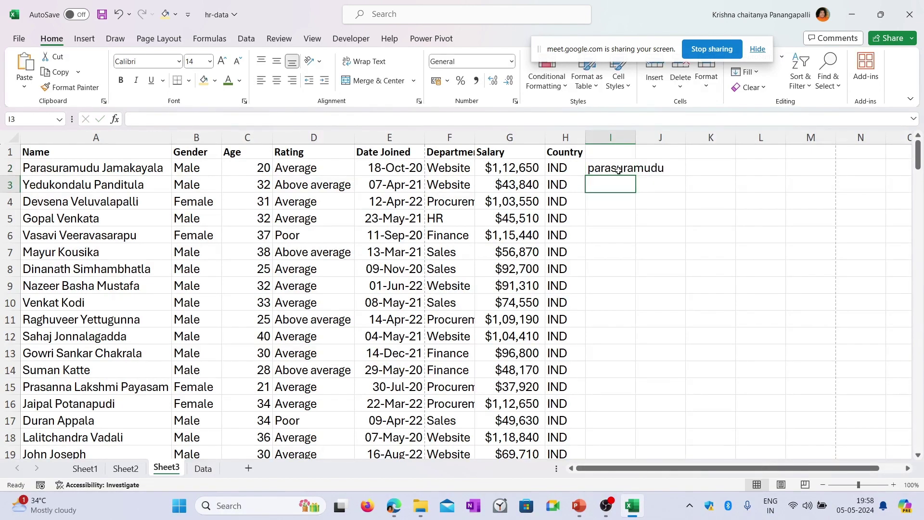
# - Enter only the first name of the row 3 employee, in lowercase, in cell I3
pyautogui.write('yeduko')
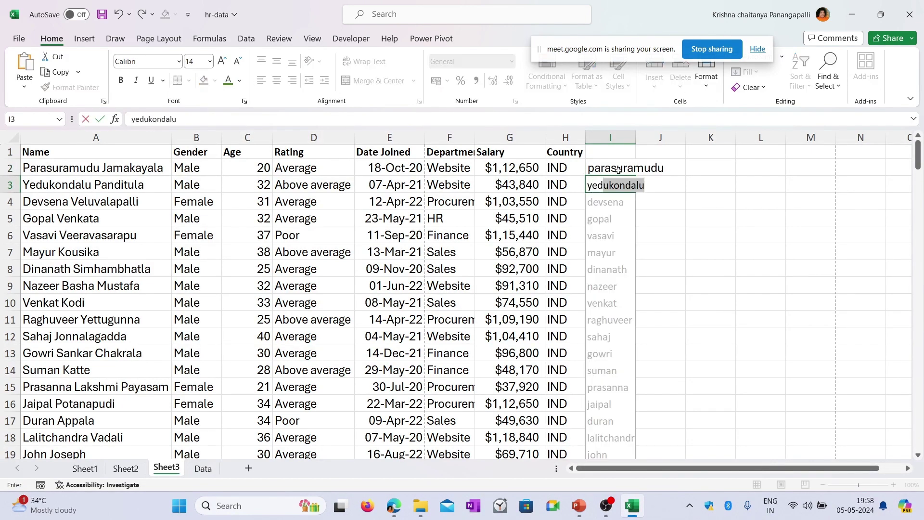
pyautogui.write('ndalu')
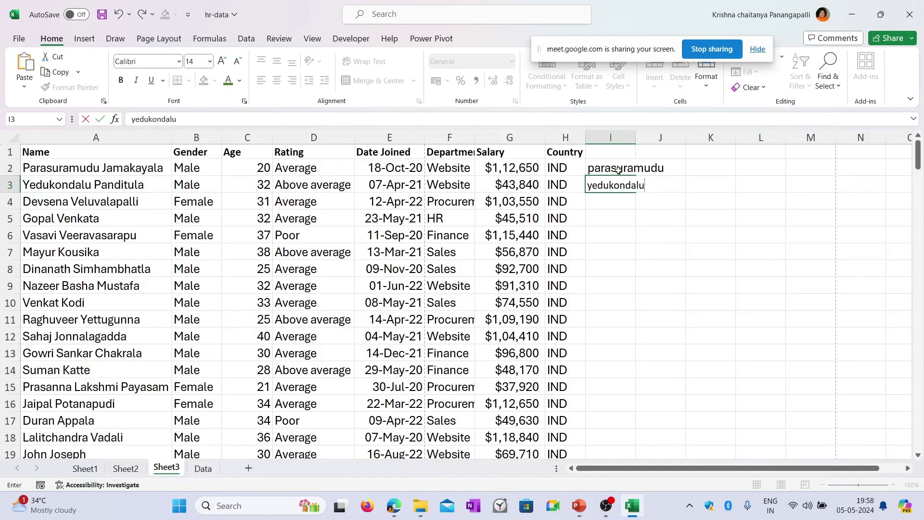
pyautogui.press('Return')
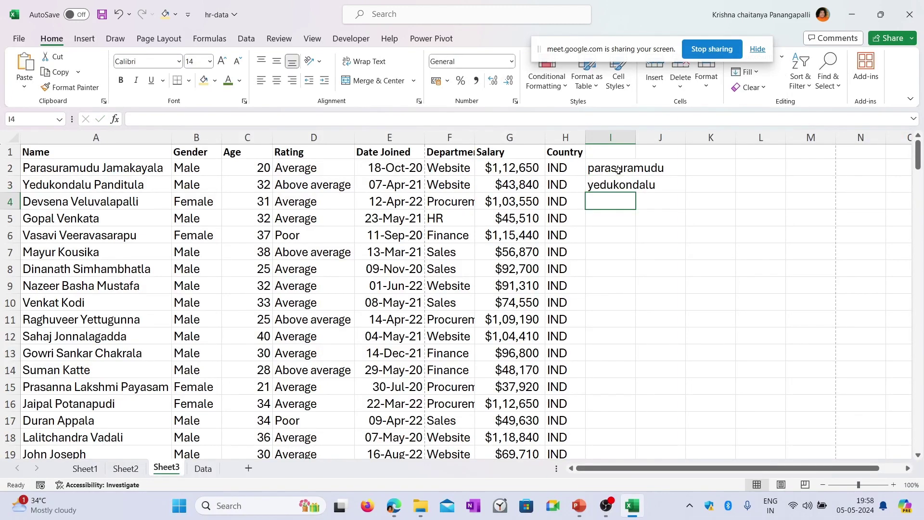
# - Clear the trial first names from cells I3 and I2
pyautogui.press('BackSpace')
pyautogui.press('Up')
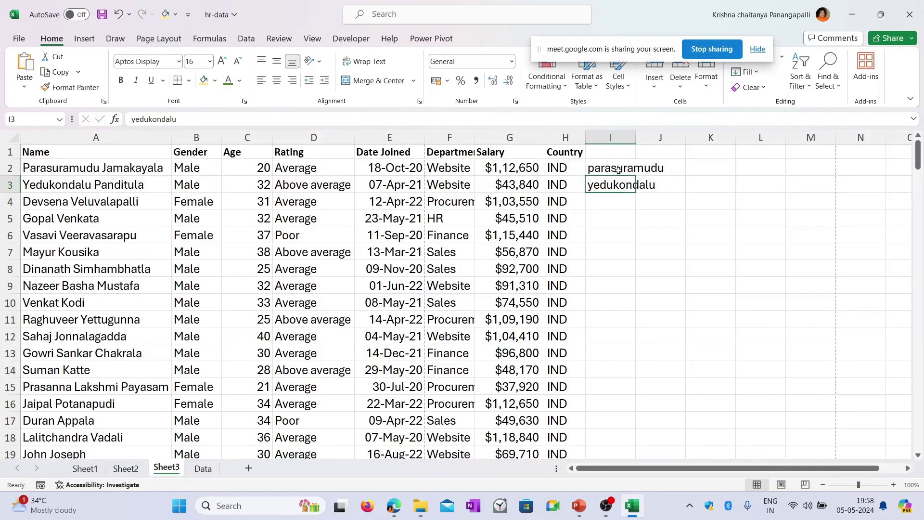
pyautogui.press('Delete')
pyautogui.press('Up')
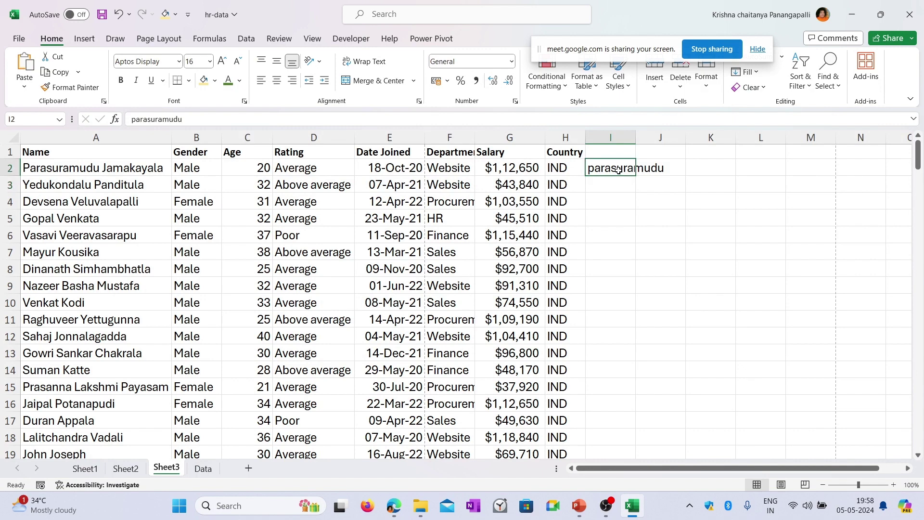
pyautogui.press('Delete')
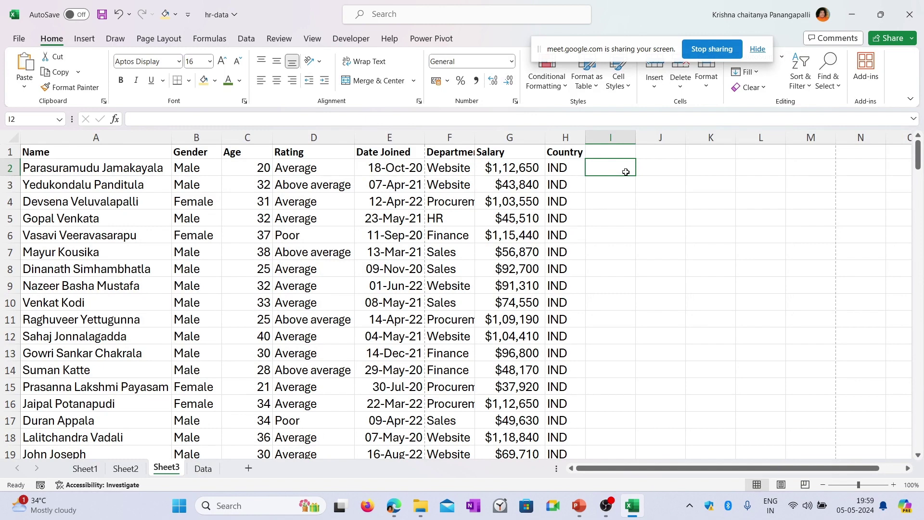
# - Enter the row 2 employee's first name again in lowercase in the empty cell I2
pyautogui.write('pa')
pyautogui.write('r')
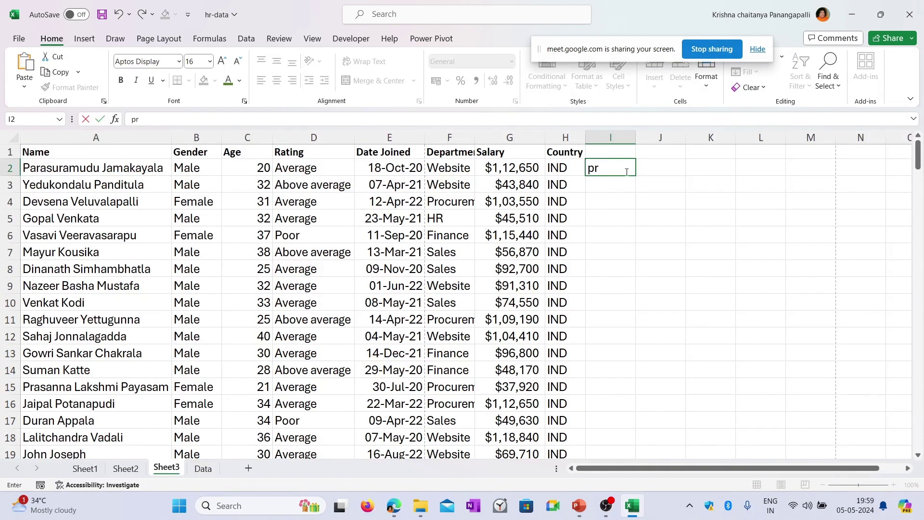
pyautogui.write('asuramu')
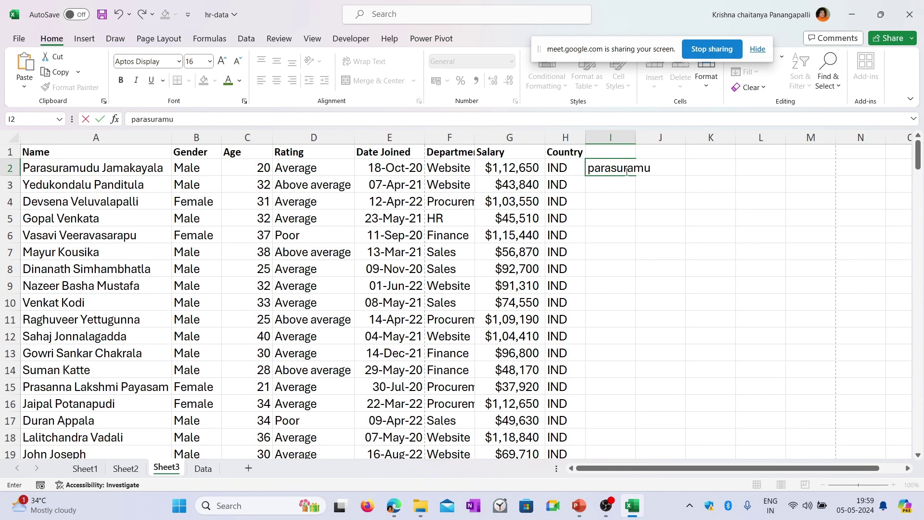
pyautogui.write('du')
pyautogui.press('Return')
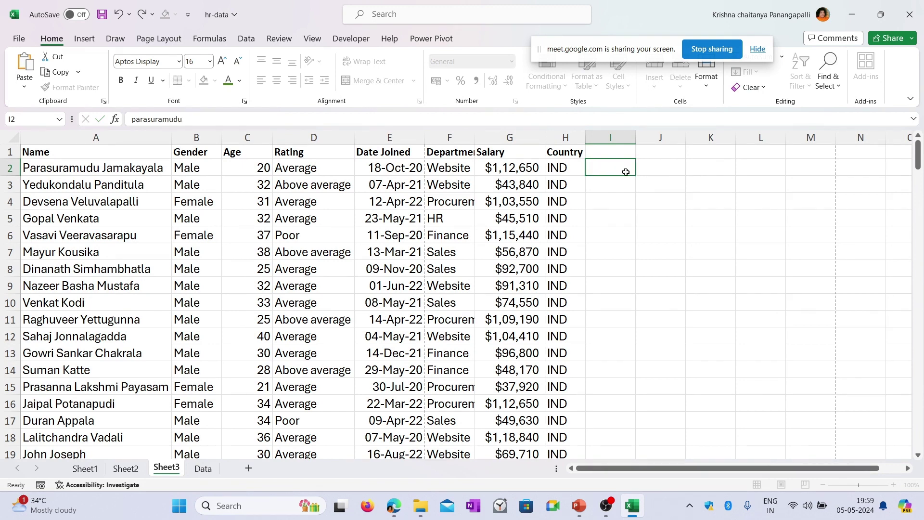
# - Start the row 3 employee's lowercase first name in I3 and accept the Flash Fill suggestion for the rest of column I
pyautogui.write('yeduk')
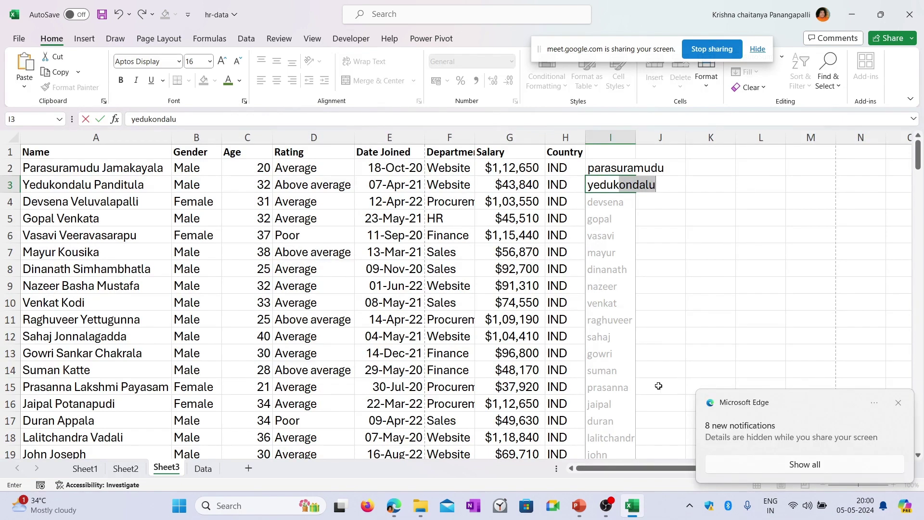
pyautogui.click(898, 403)
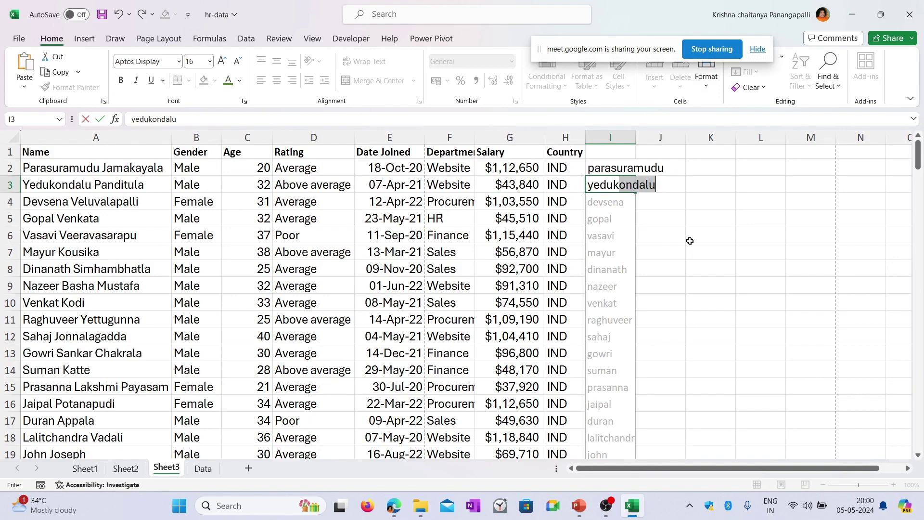
pyautogui.press('Return')
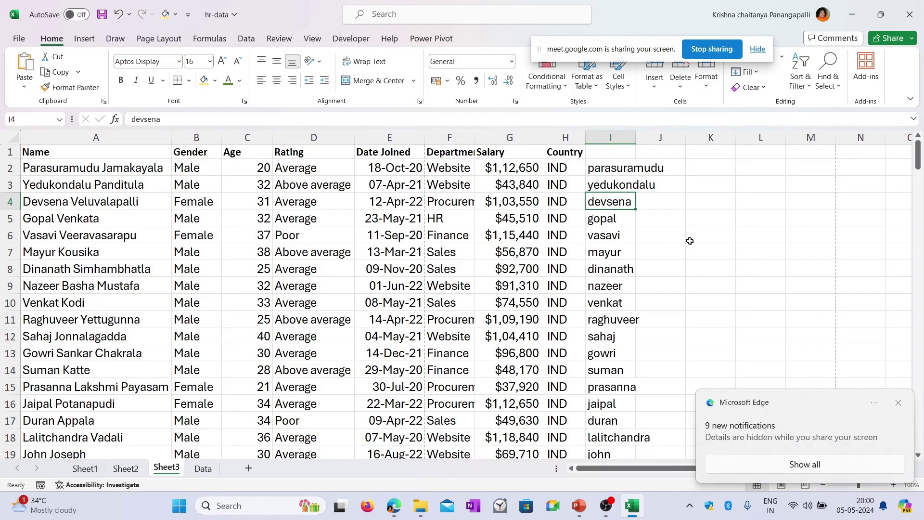
# - Check the extracted first names in column I against the Name column down to the last record
pyautogui.scroll(-20, 693, 235)
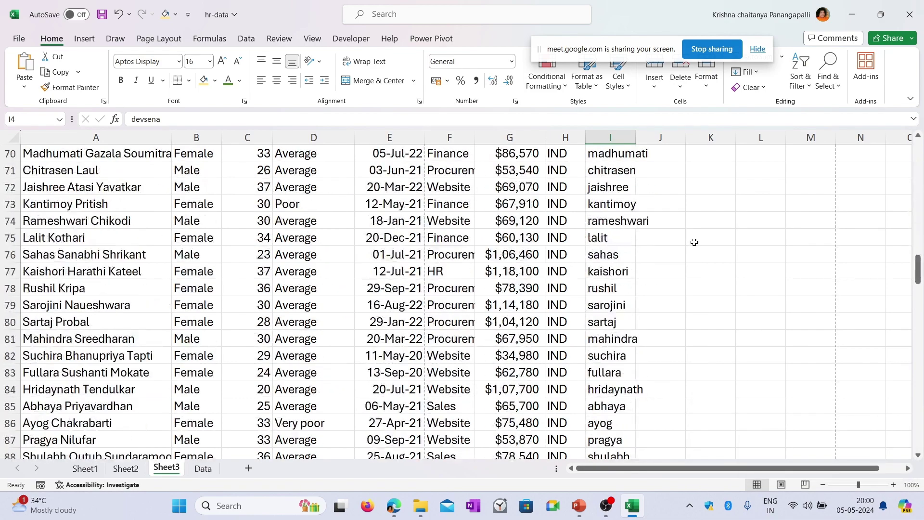
pyautogui.scroll(20, 701, 316)
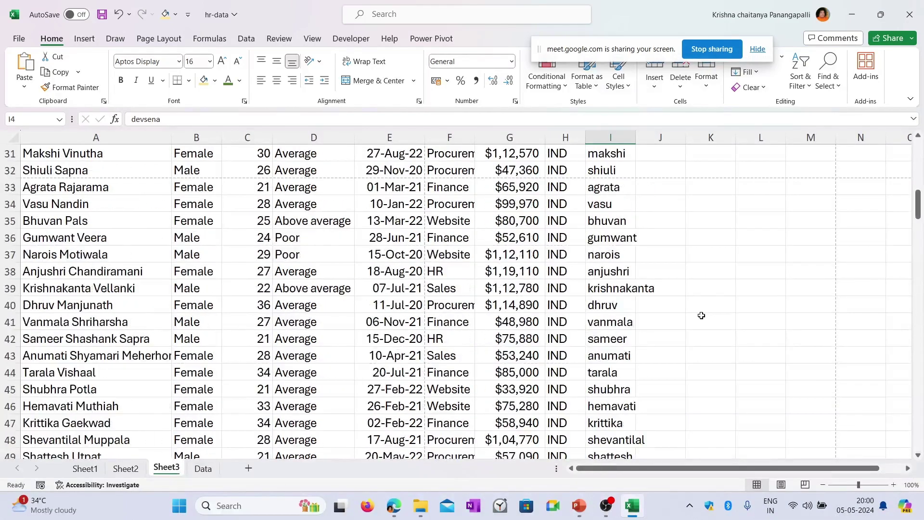
pyautogui.click(617, 169)
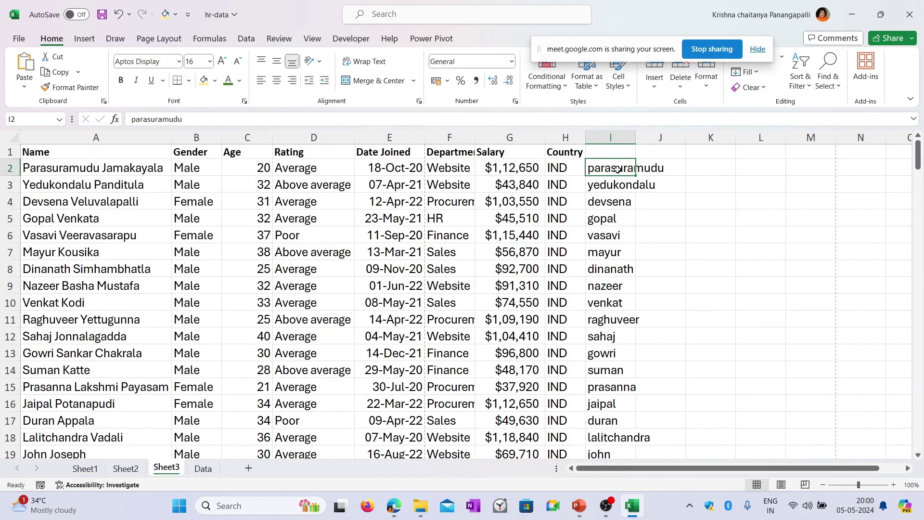
pyautogui.hotkey('ctrl', 'shift', 'Down')
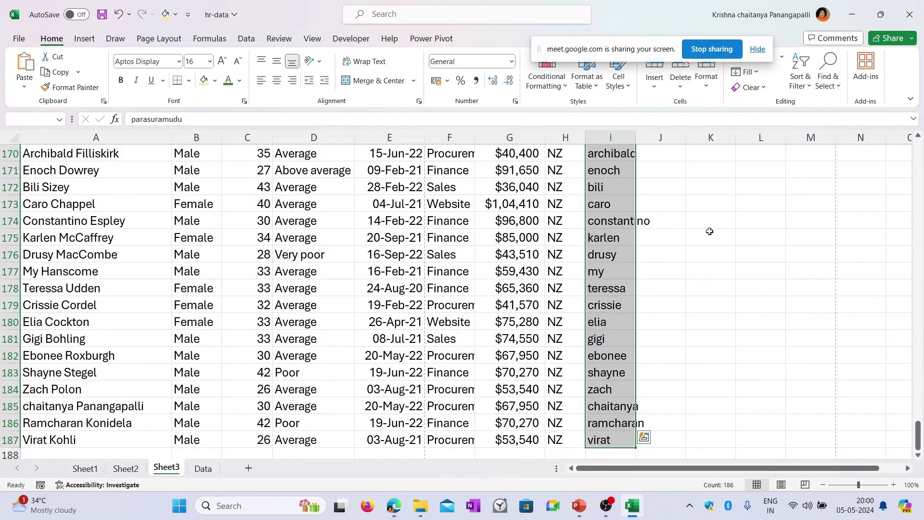
pyautogui.click(709, 231)
pyautogui.scroll(-9, 705, 238)
pyautogui.scroll(11, 702, 241)
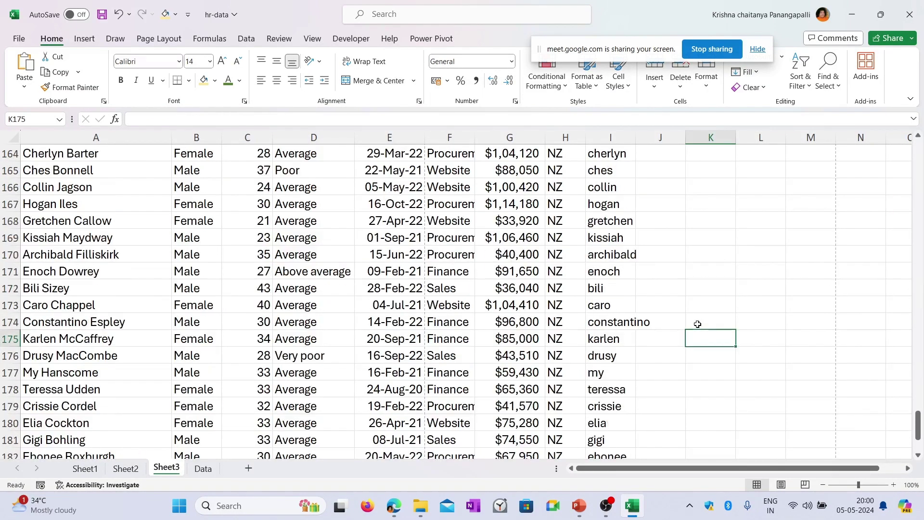
pyautogui.scroll(20, 697, 324)
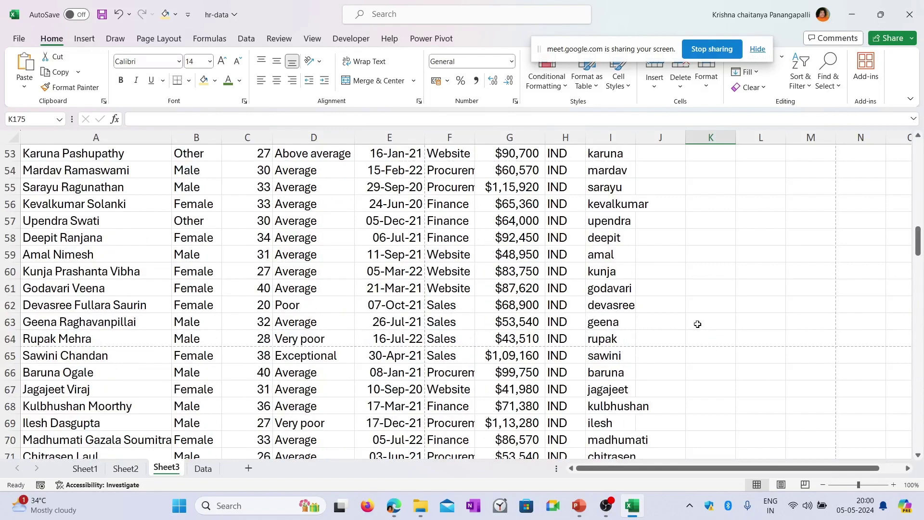
pyautogui.scroll(17, 697, 324)
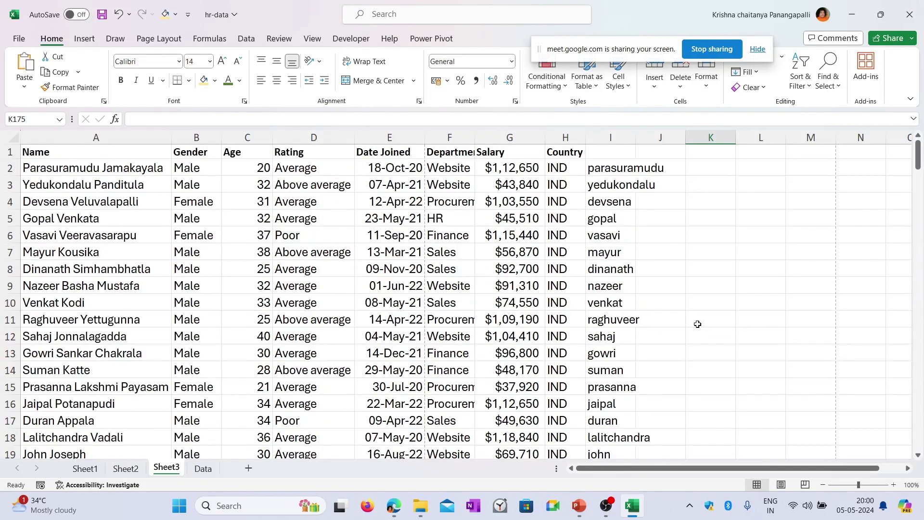
# - AutoFit the width of column I to the extracted first names
pyautogui.click(617, 173)
pyautogui.moveTo(636, 137); pyautogui.dragTo(636, 138)
pyautogui.doubleClick(636, 137)
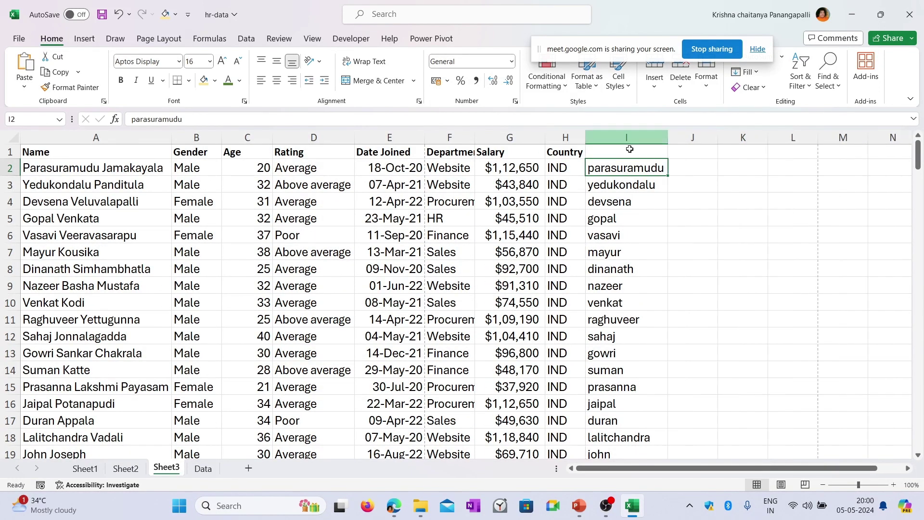
# - Extract the joining months into column J by entering Oct in J2 and Apr in J3, accepting the Flash Fill suggestion
pyautogui.click(693, 166)
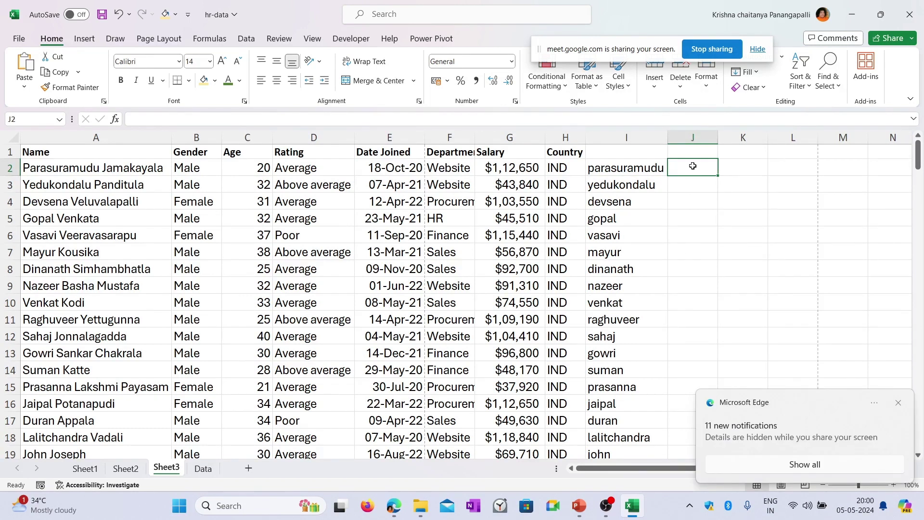
pyautogui.click(898, 403)
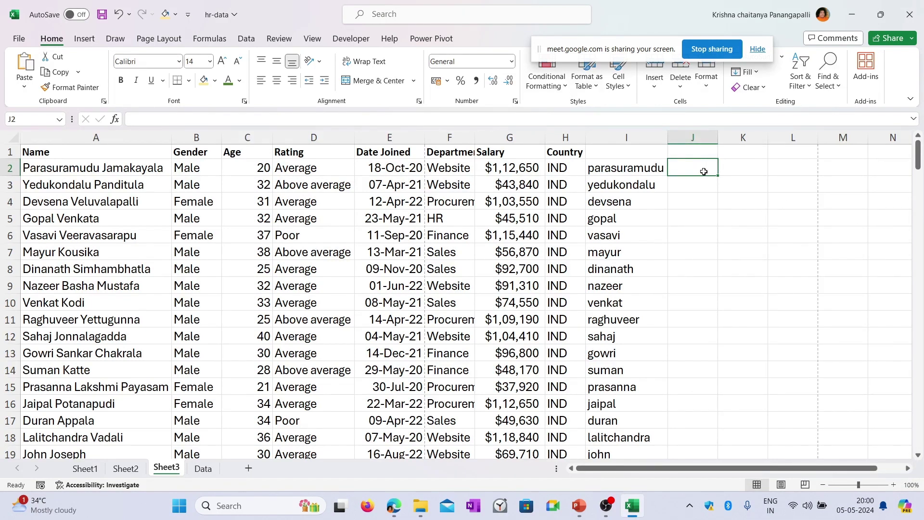
pyautogui.click(400, 133)
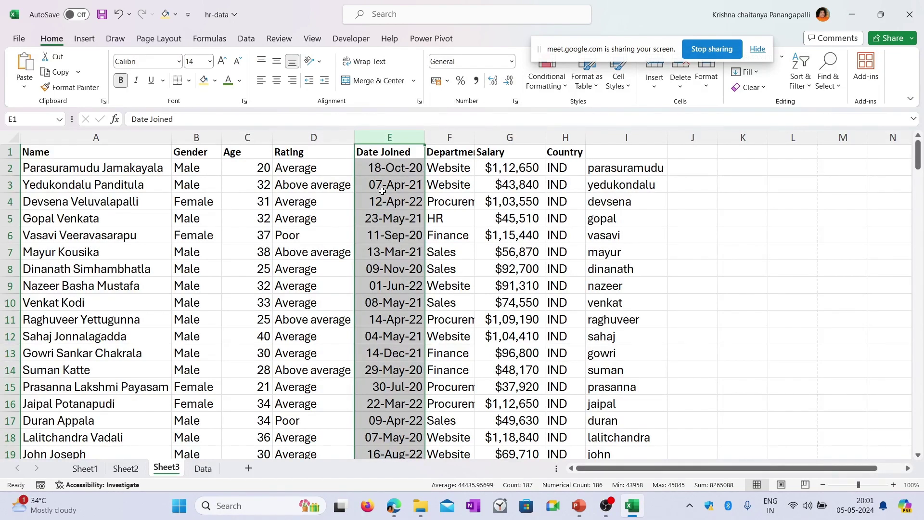
pyautogui.click(699, 167)
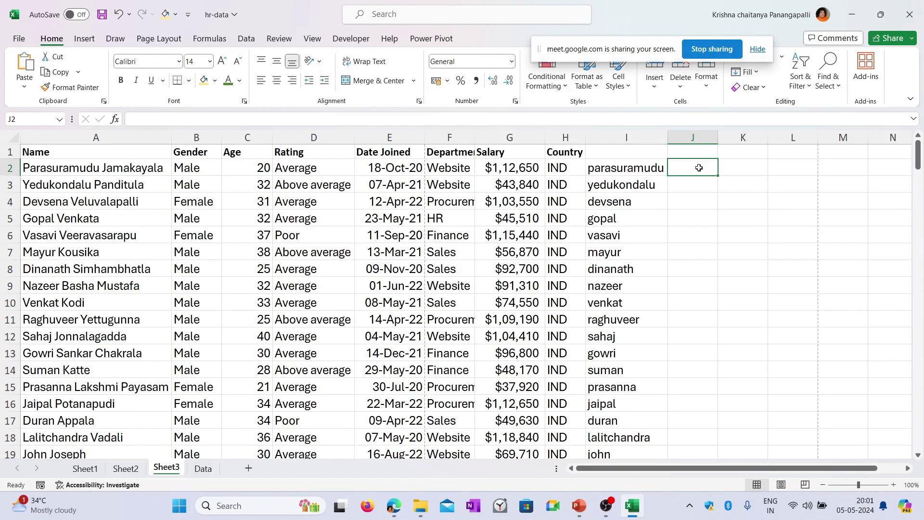
pyautogui.write('OC')
pyautogui.press('BackSpace')
pyautogui.write('ct')
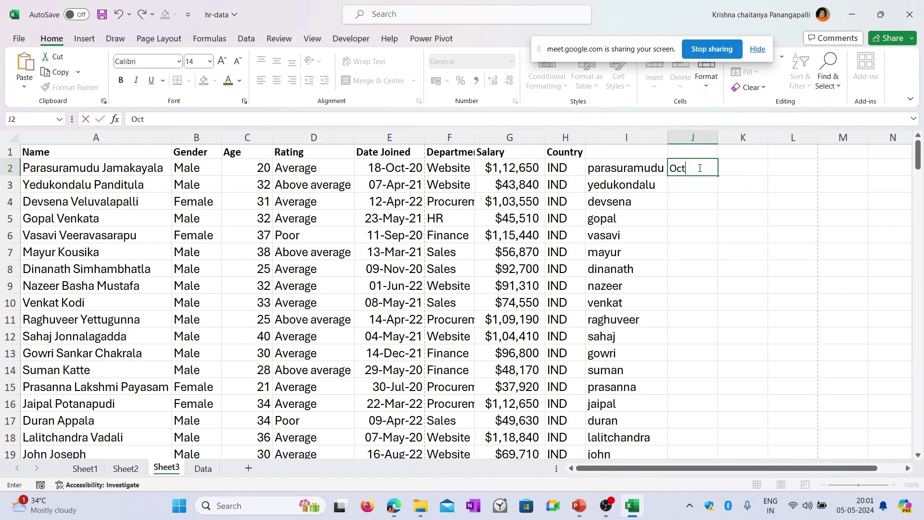
pyautogui.press('Return')
pyautogui.write('Apr')
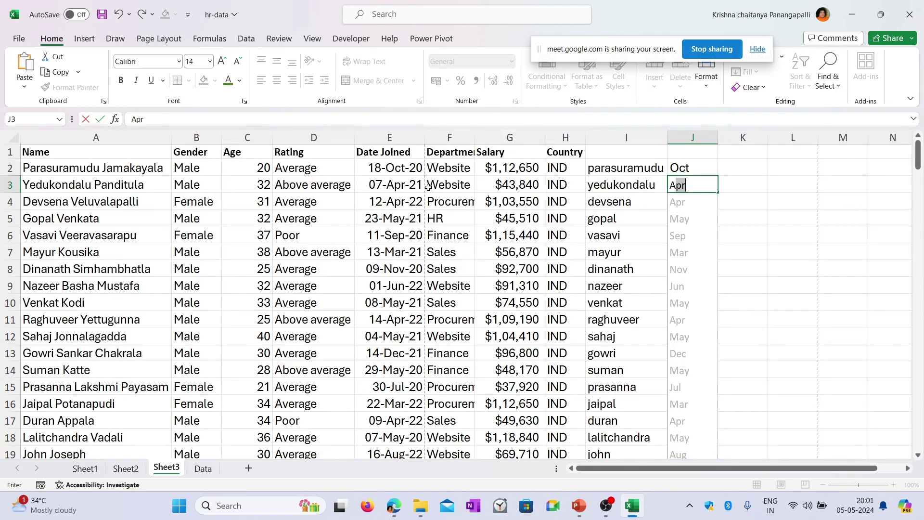
pyautogui.press('Return')
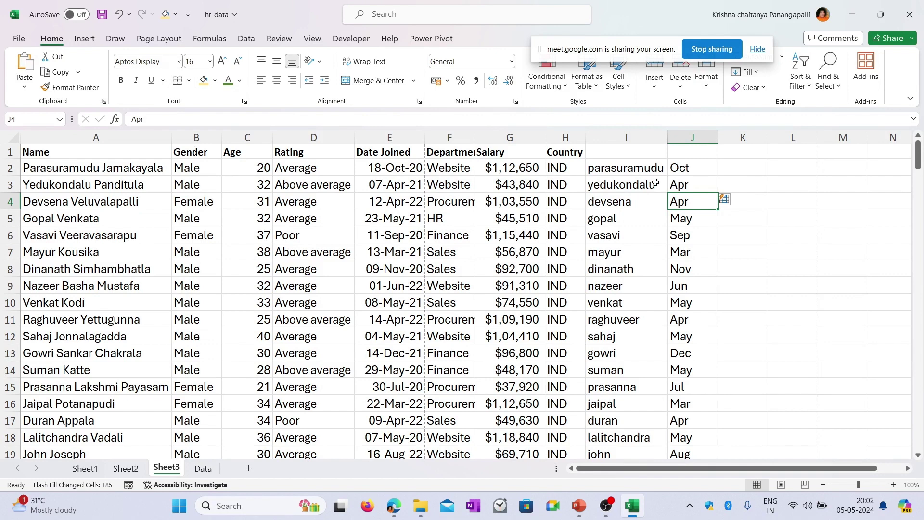
pyautogui.click(731, 173)
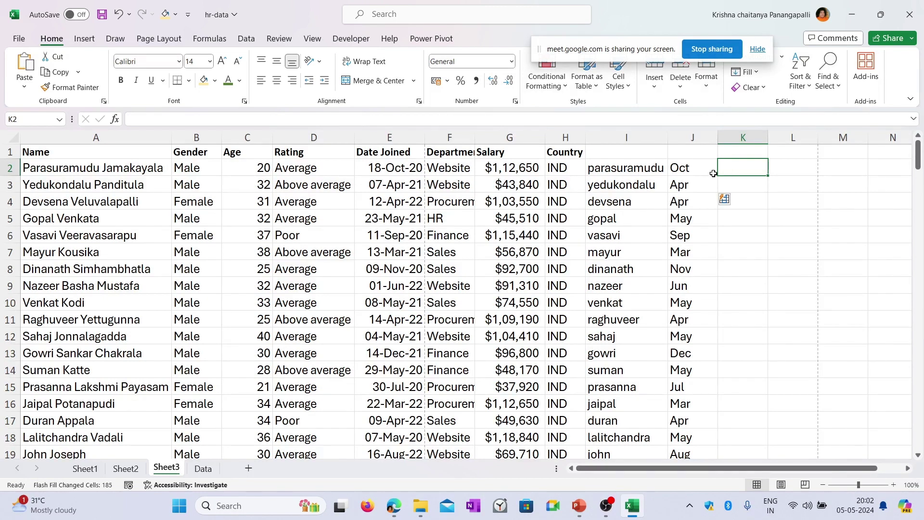
pyautogui.press('Left')
pyautogui.press('Left')
pyautogui.click(698, 171)
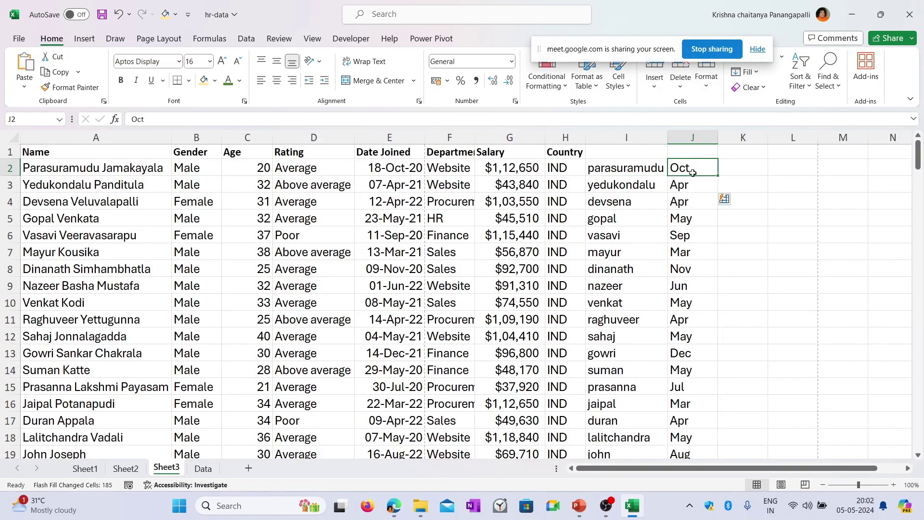
# - Write the Flash Fill shortcut note "ctrl +e" in cell K2, and clear it again
pyautogui.click(742, 169)
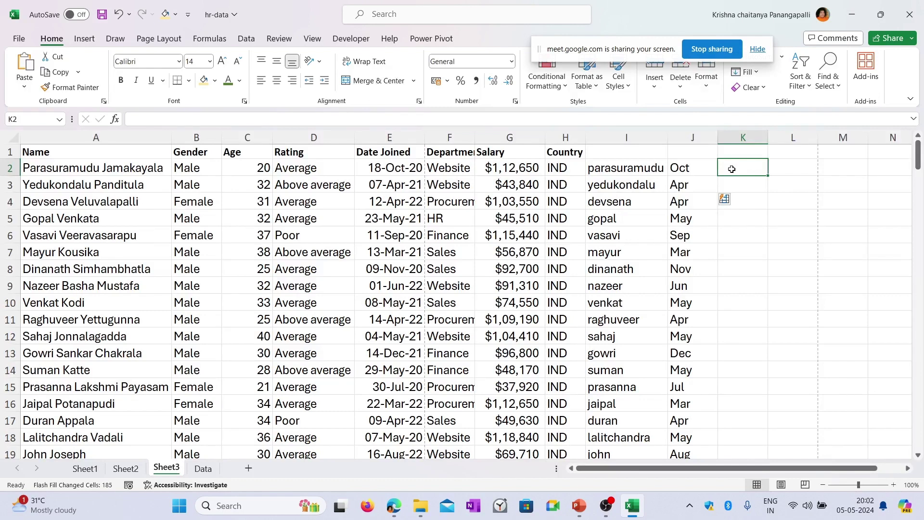
pyautogui.write('E')
pyautogui.press('BackSpace')
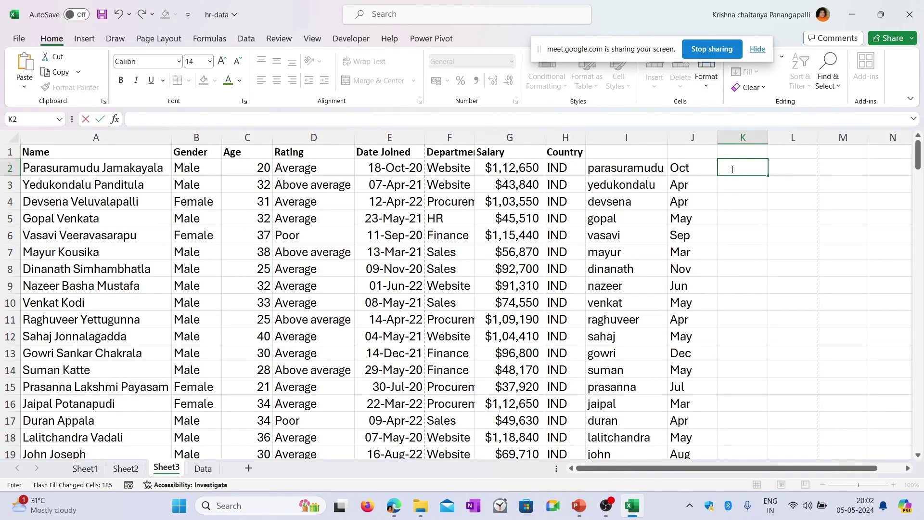
pyautogui.write('s')
pyautogui.write('ctrl +')
pyautogui.write('e')
pyautogui.press('Return')
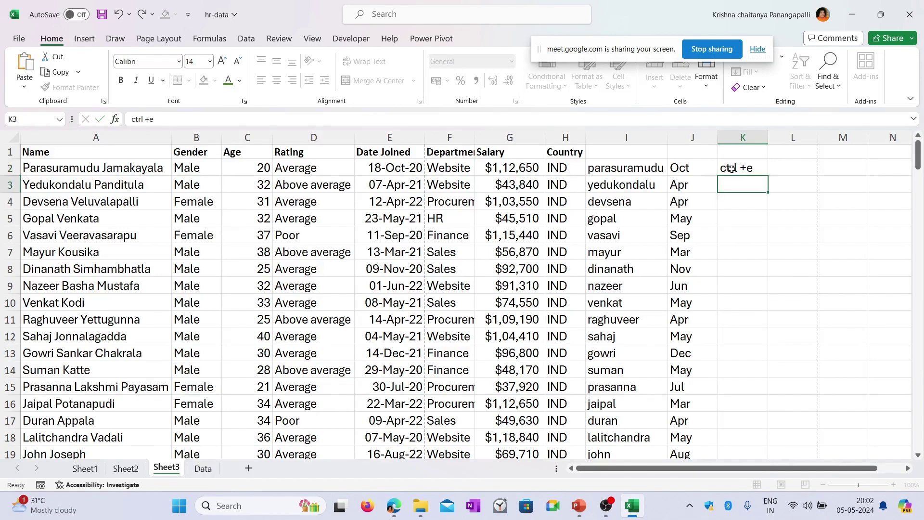
pyautogui.click(732, 169)
pyautogui.press('Delete')
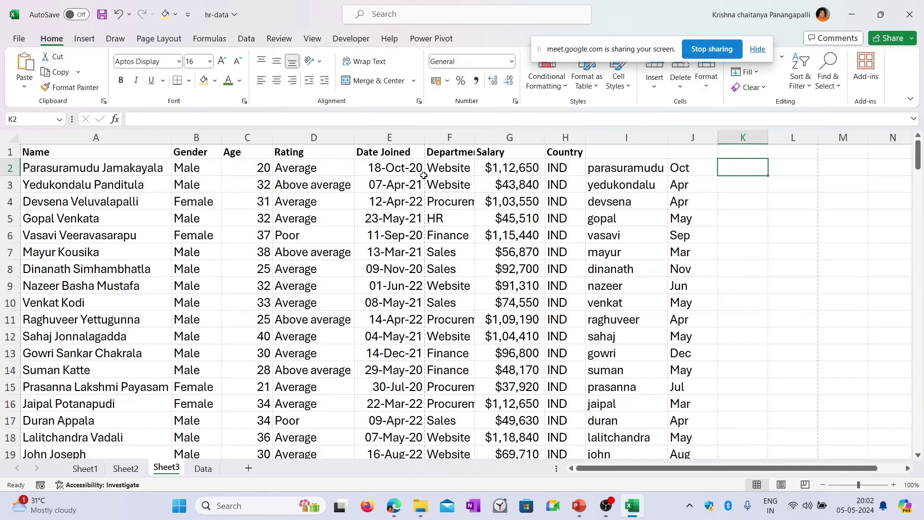
# - Switch from Sheet3 to the Data sheet with the styled employee table
pyautogui.click(751, 202)
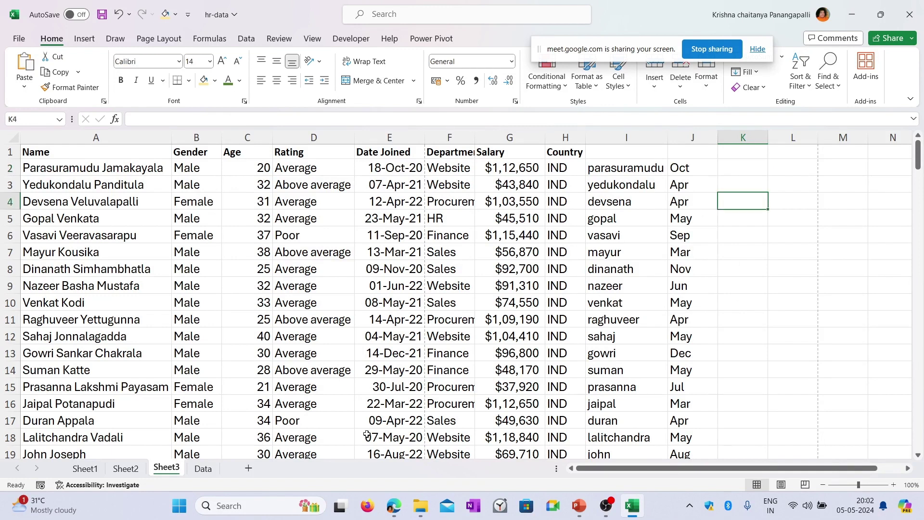
pyautogui.click(205, 469)
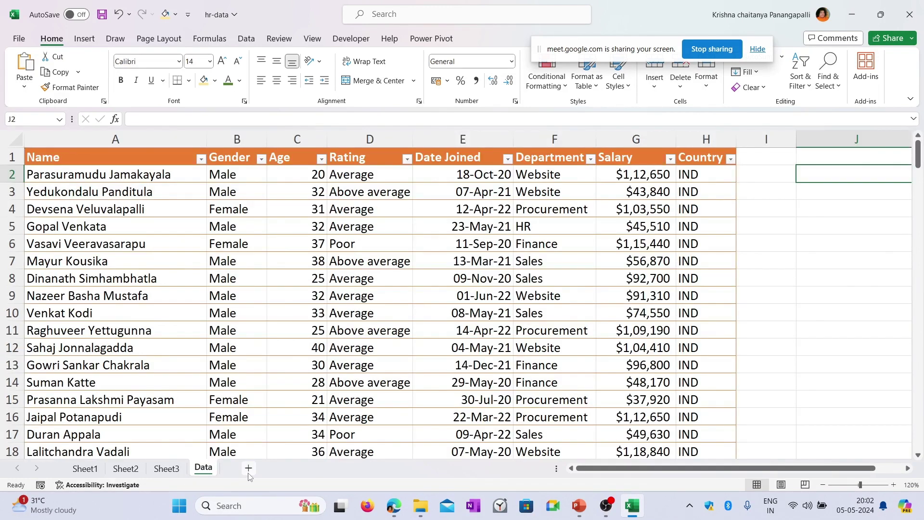
# - Add a new blank worksheet to the workbook and select cell D6 in it
pyautogui.hotkey('shift', 'F11')
pyautogui.click(202, 220)
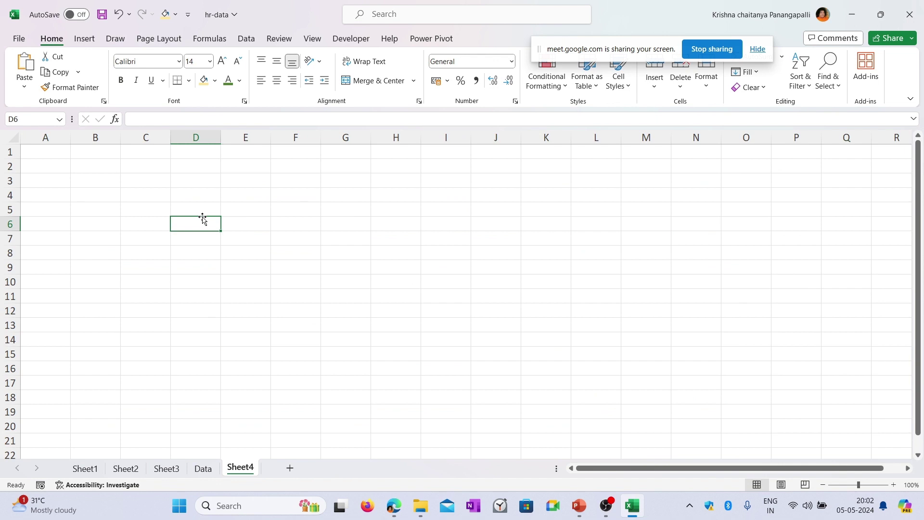
# - Switch to OBS to check the recording, and return to the Excel workbook
pyautogui.moveTo(605, 505)
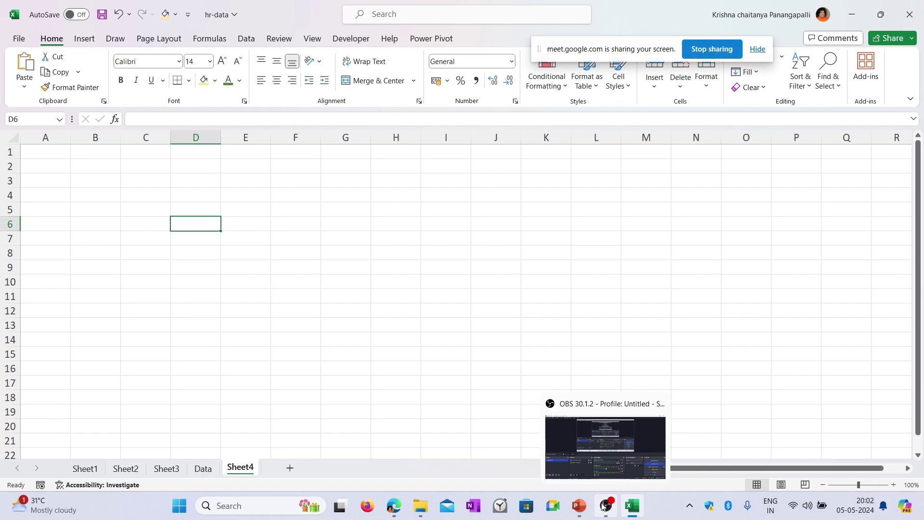
pyautogui.click(616, 455)
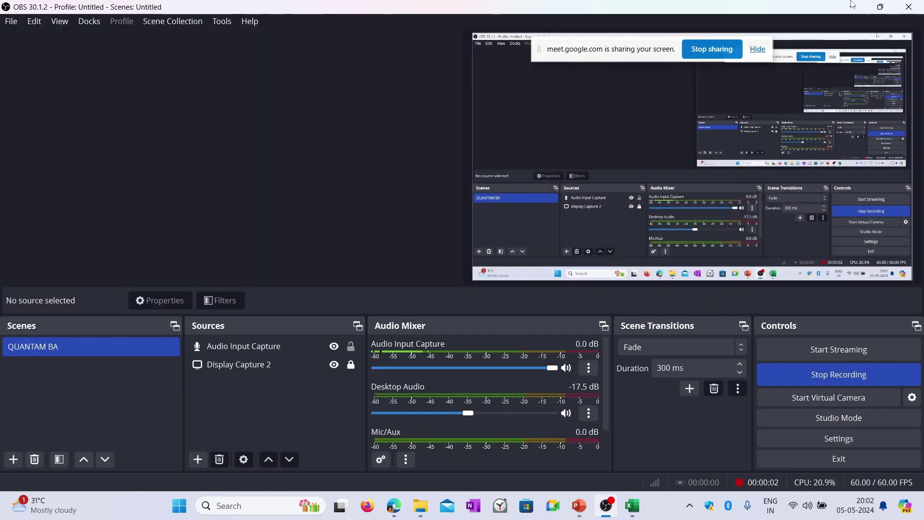
pyautogui.click(626, 513)
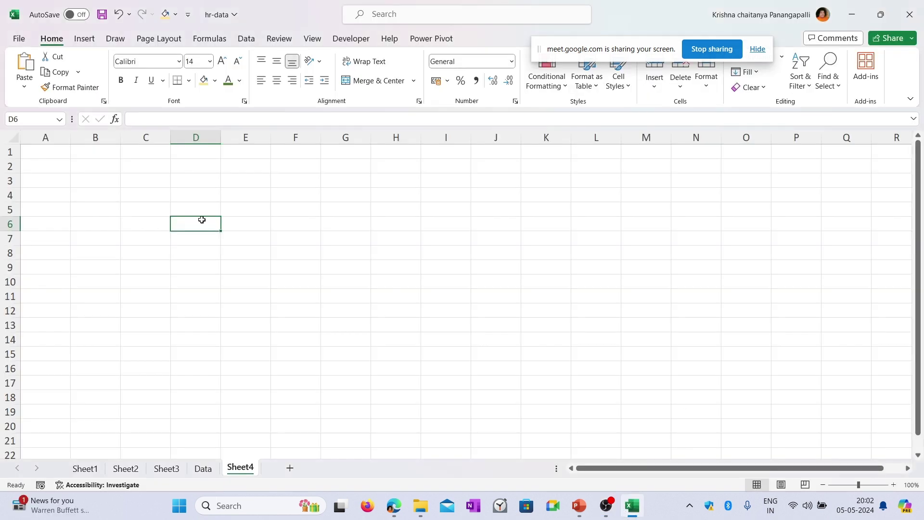
# - Enter the column headings "normal" in D6 and "cell referencing" in E6
pyautogui.write('no')
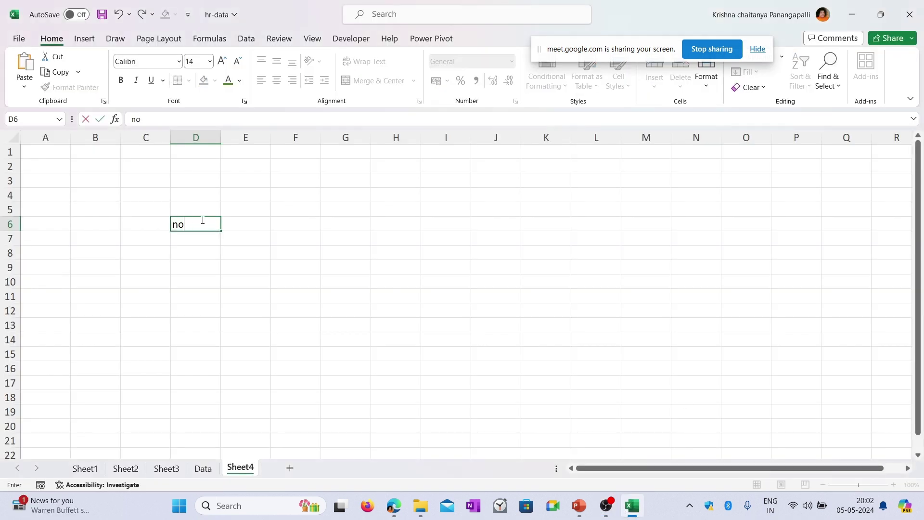
pyautogui.write('rmal')
pyautogui.press('Tab')
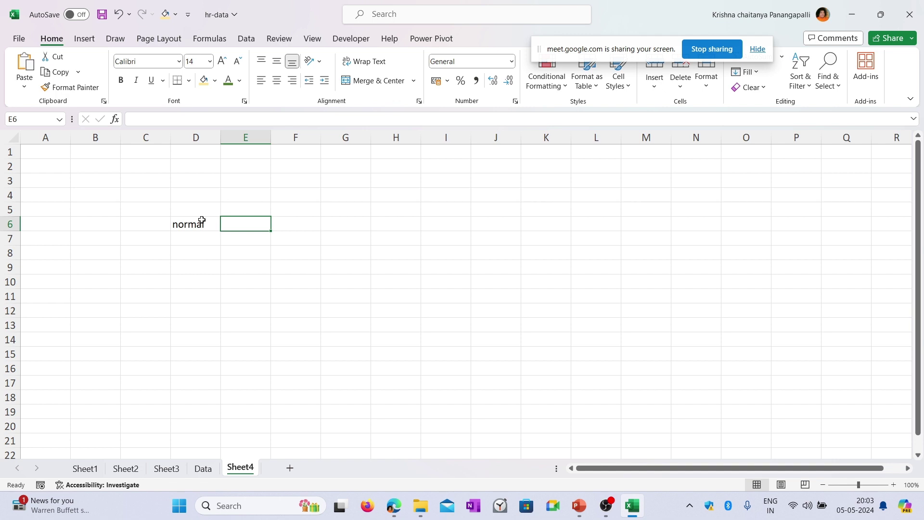
pyautogui.write('cell r')
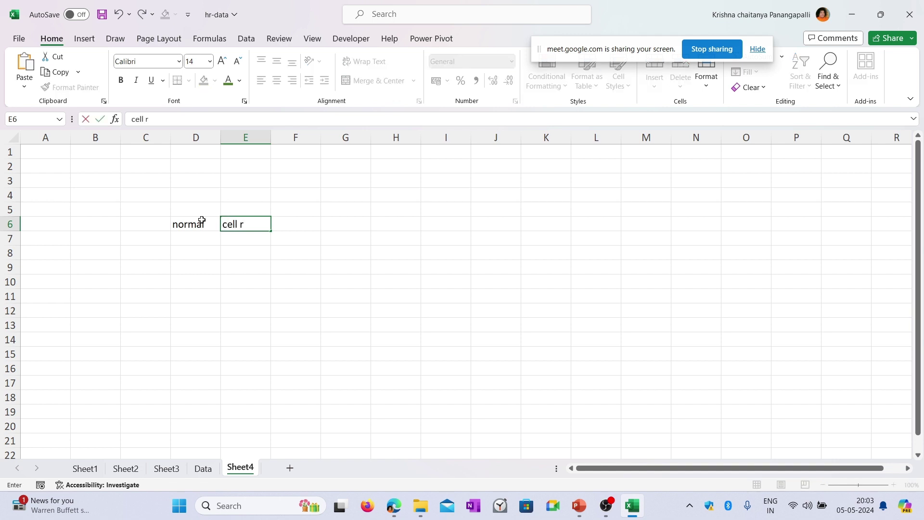
pyautogui.write('eferencing')
pyautogui.press('Return')
# - Fill D7:D10 under the "normal" heading with the values 150, 200, 300 and 400
pyautogui.press('Left')
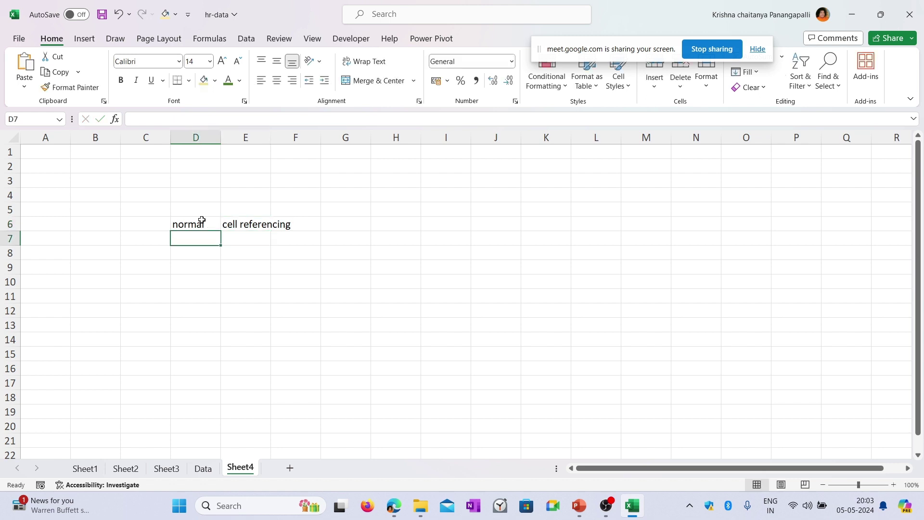
pyautogui.write('1')
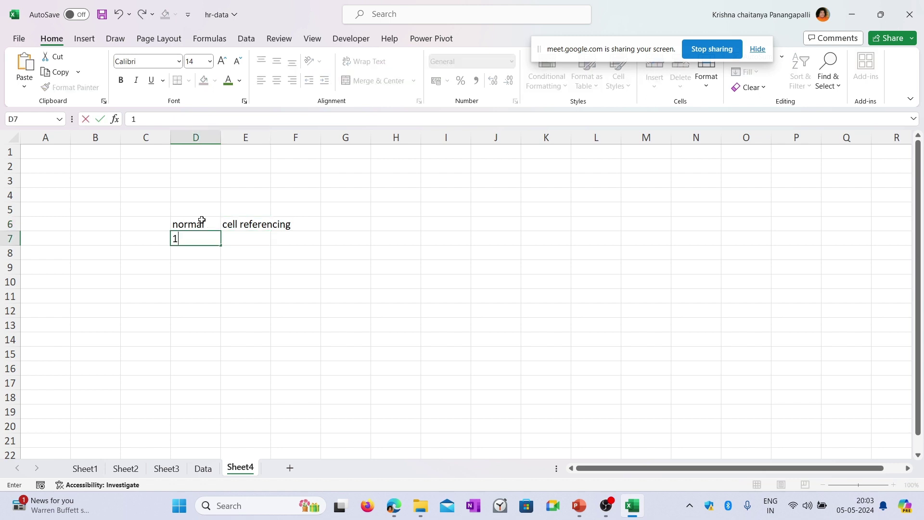
pyautogui.write('50')
pyautogui.press('BackSpace')
pyautogui.write('50')
pyautogui.press('Return')
pyautogui.write('200')
pyautogui.press('Return')
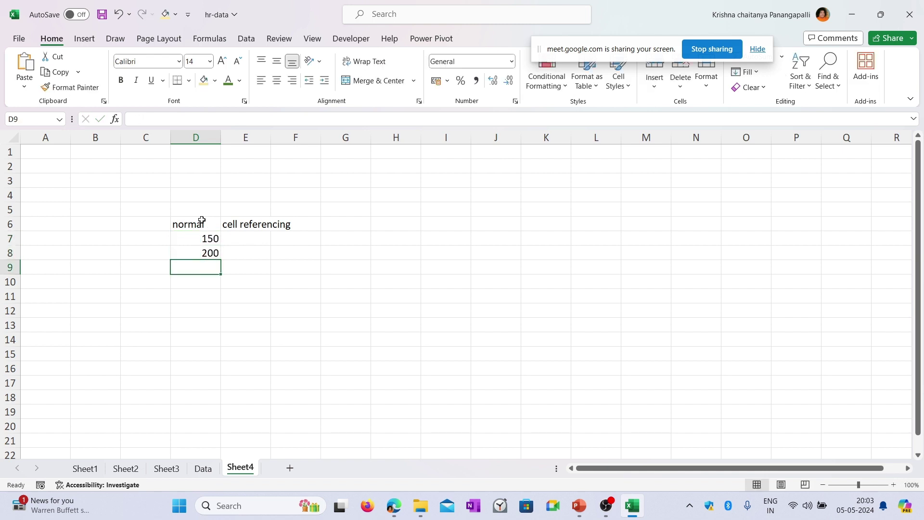
pyautogui.write('300')
pyautogui.press('Return')
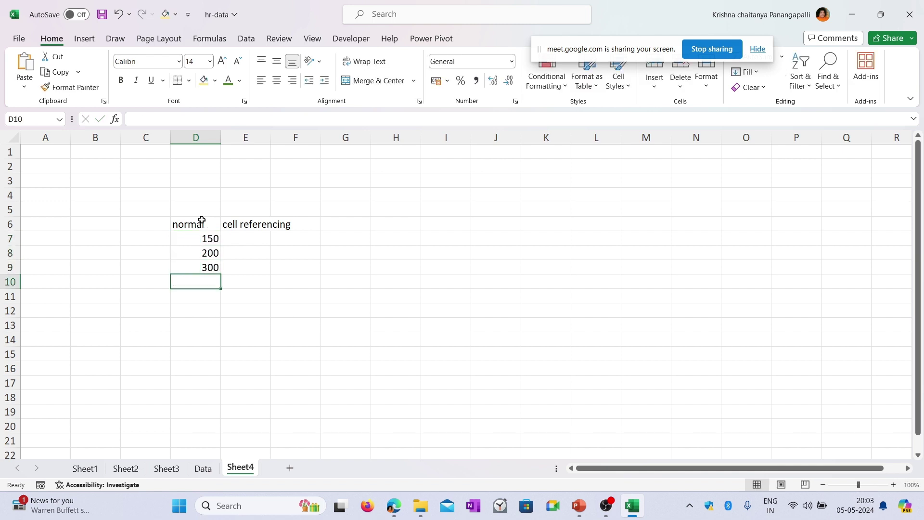
pyautogui.write('400')
pyautogui.press('Tab')
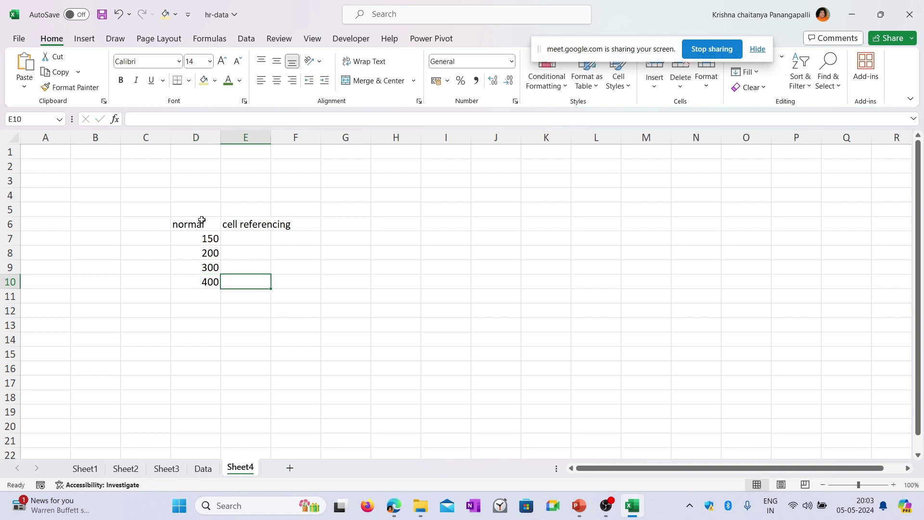
# - Fill E7:E10 under the "cell referencing" heading with the values 150, 200, 300 and 400
pyautogui.press('Up')
pyautogui.write('150')
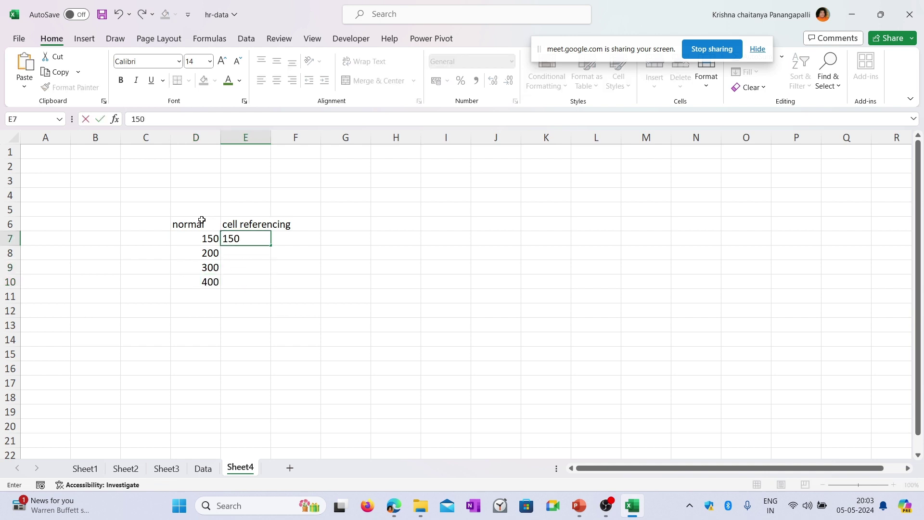
pyautogui.press('Return')
pyautogui.write('200')
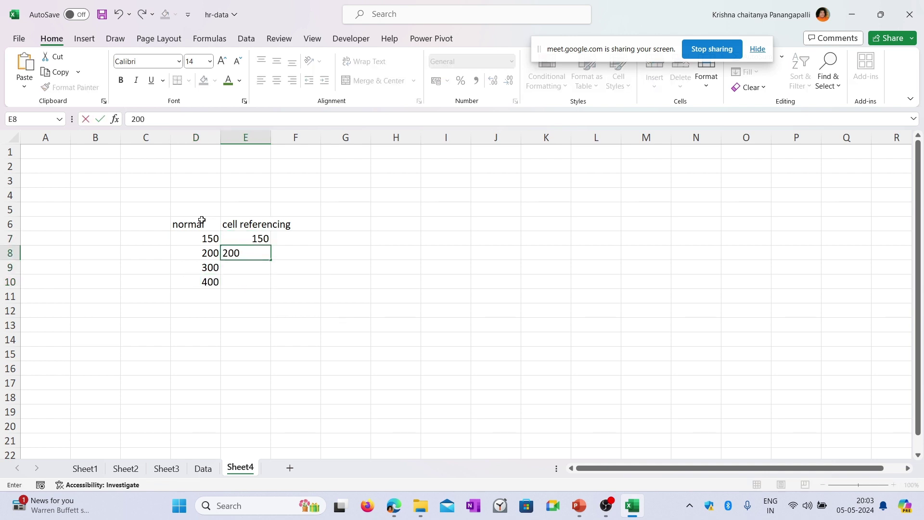
pyautogui.press('Return')
pyautogui.write('300')
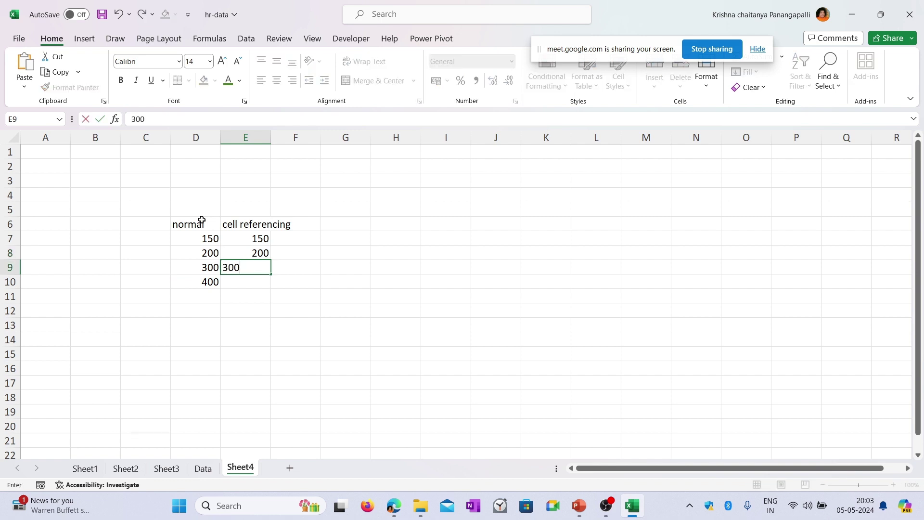
pyautogui.press('Return')
pyautogui.write('400')
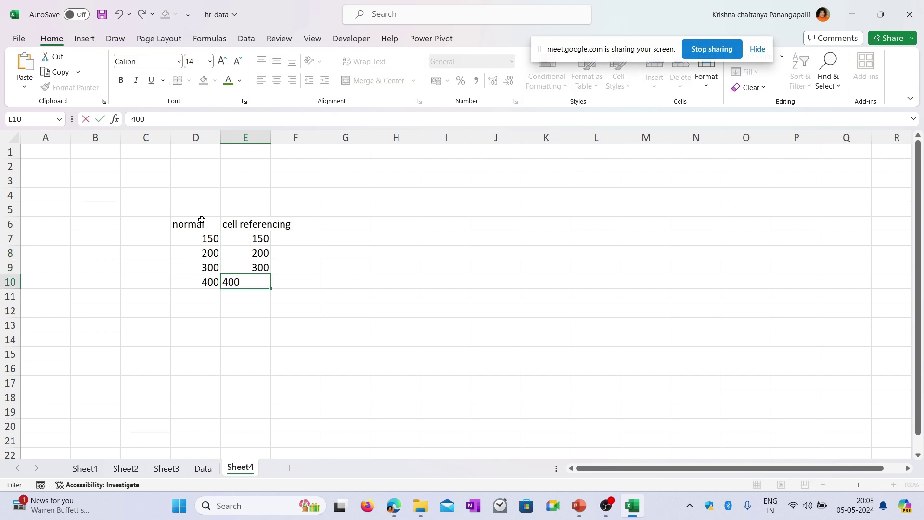
pyautogui.hotkey('ctrl', 'Return')
pyautogui.press('Left')
pyautogui.press('Up')
pyautogui.press('Up')
pyautogui.press('Up')
pyautogui.press('Right')
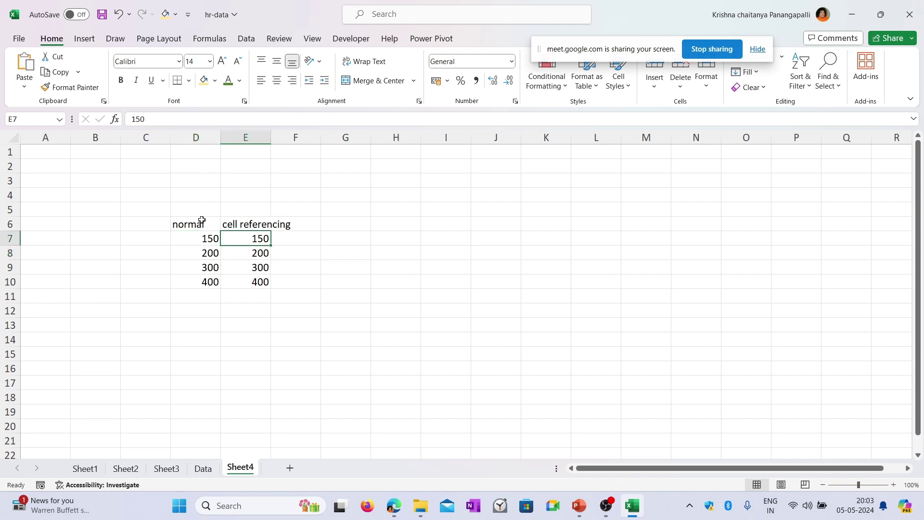
pyautogui.press('Down')
pyautogui.press('Down')
pyautogui.press('Down')
pyautogui.press('Down')
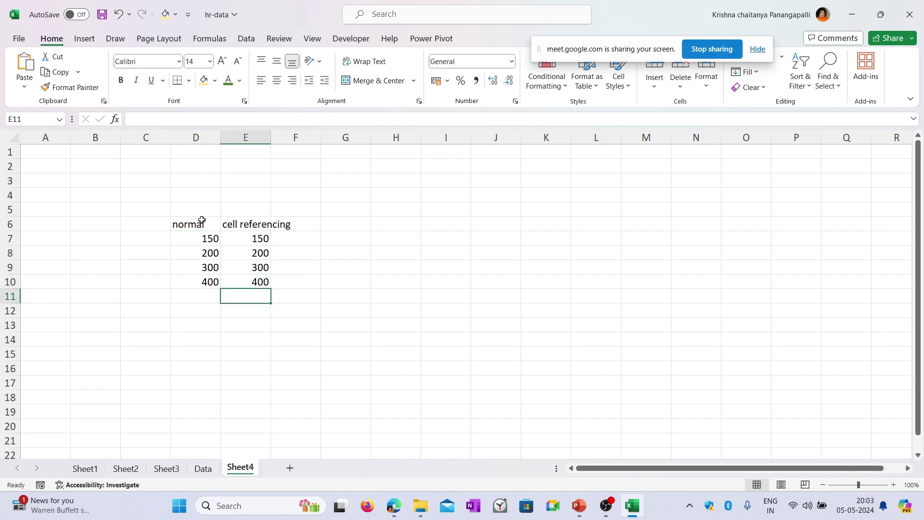
# - Total the "normal" column in D11 with the formula =SUM(D7:D10)
pyautogui.click(894, 484)
pyautogui.click(894, 484)
pyautogui.scroll(-2, 425, 344)
pyautogui.scroll(1, 481, 356)
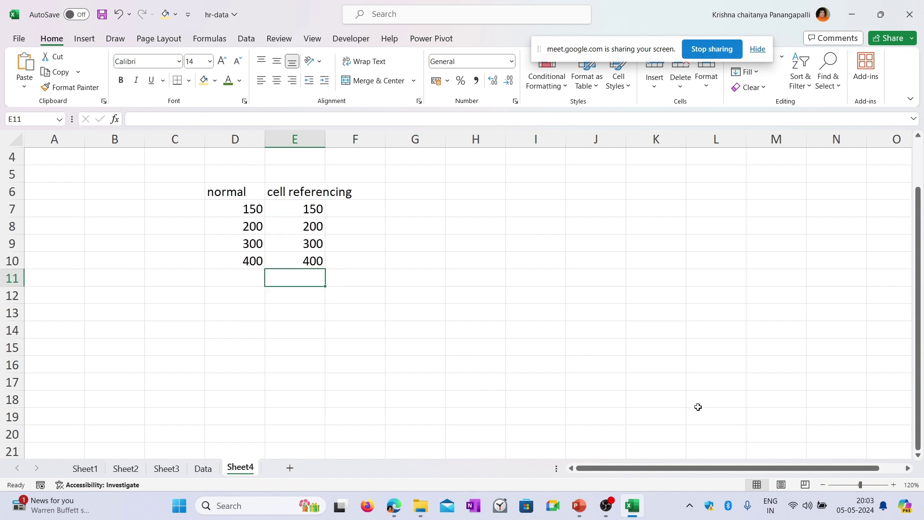
pyautogui.click(894, 485)
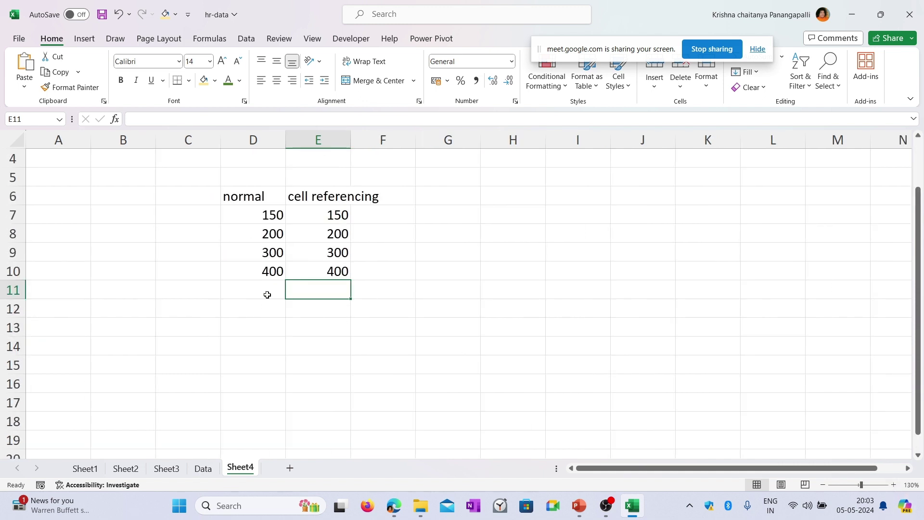
pyautogui.click(261, 294)
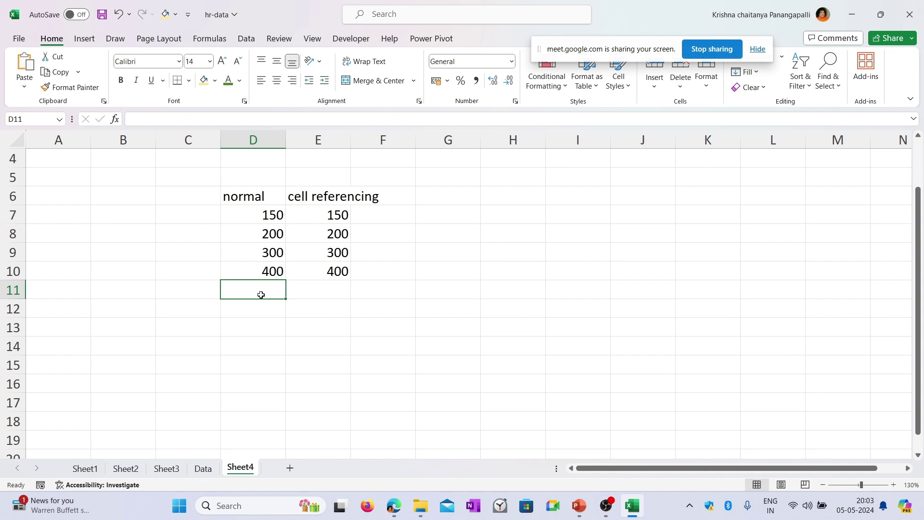
pyautogui.write('=')
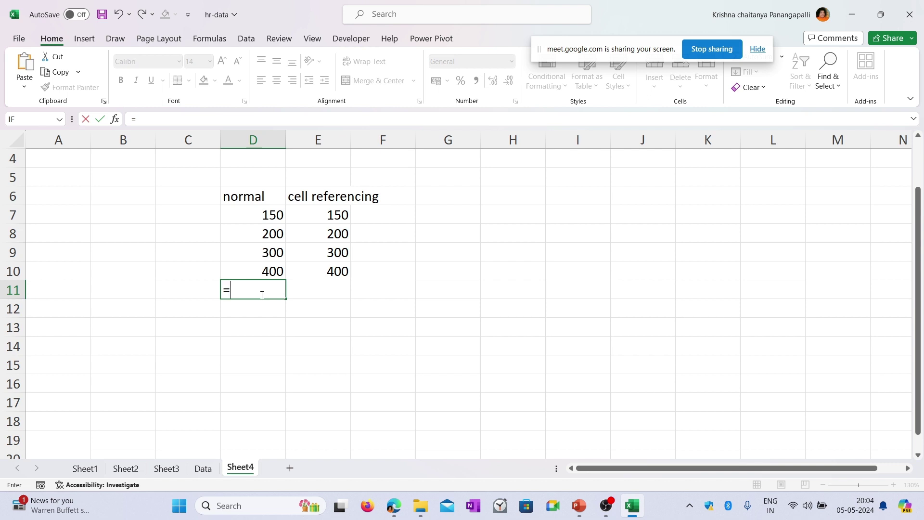
pyautogui.write('sum')
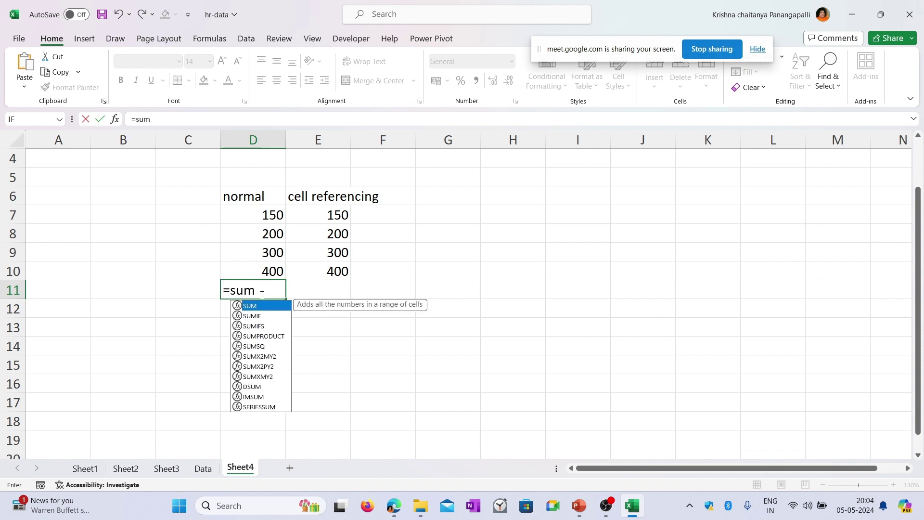
pyautogui.write('(')
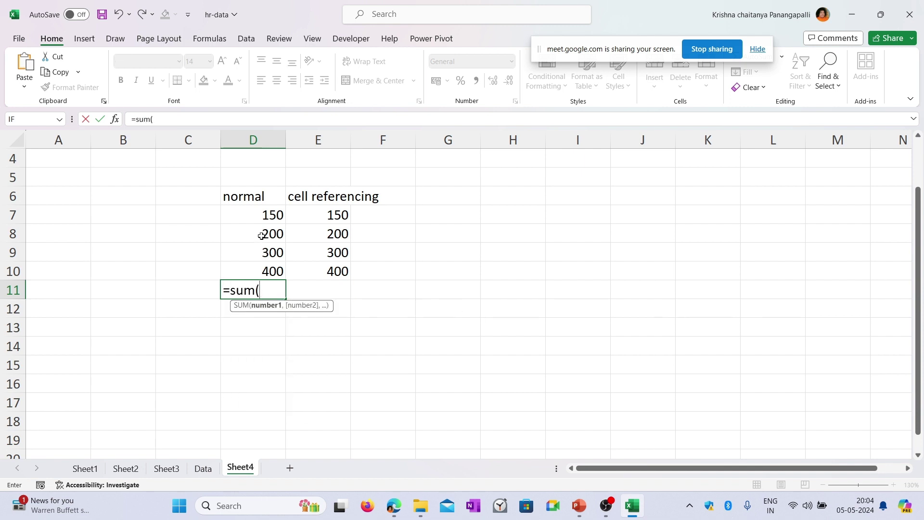
pyautogui.moveTo(273, 215); pyautogui.dragTo(273, 272)
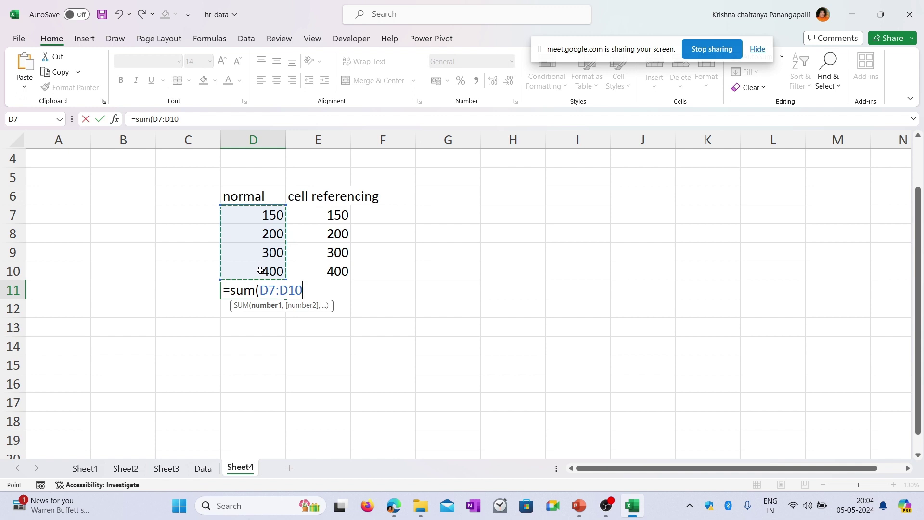
pyautogui.write(')')
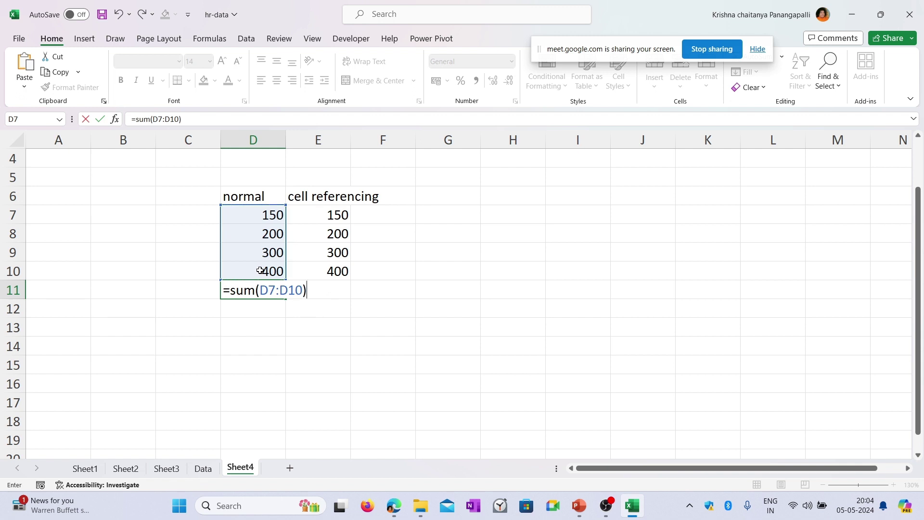
pyautogui.press('Return')
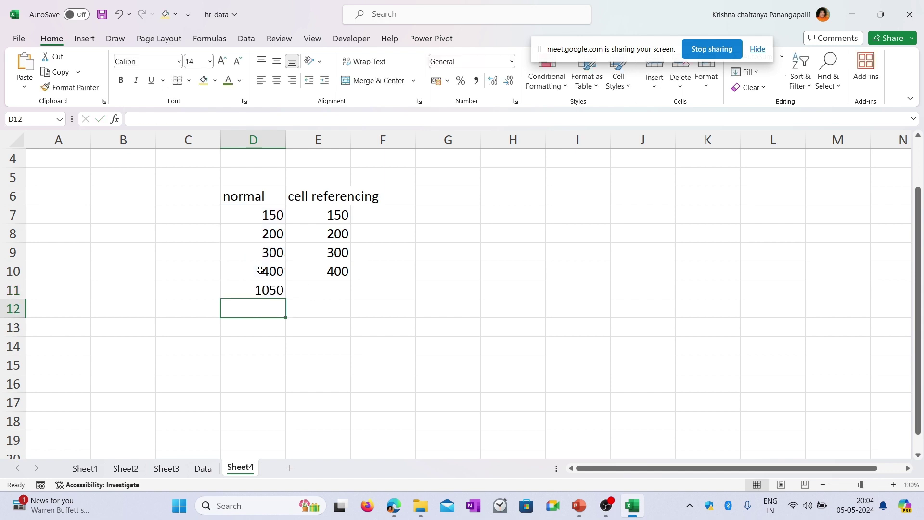
# - Clear the formula in D11 and replace it with the literal addition =150+200+300+400
pyautogui.click(267, 289)
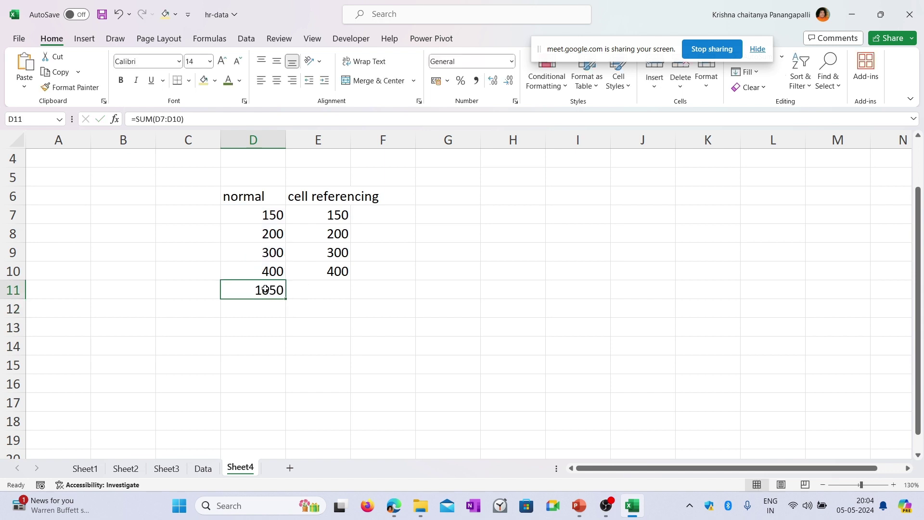
pyautogui.press('Delete')
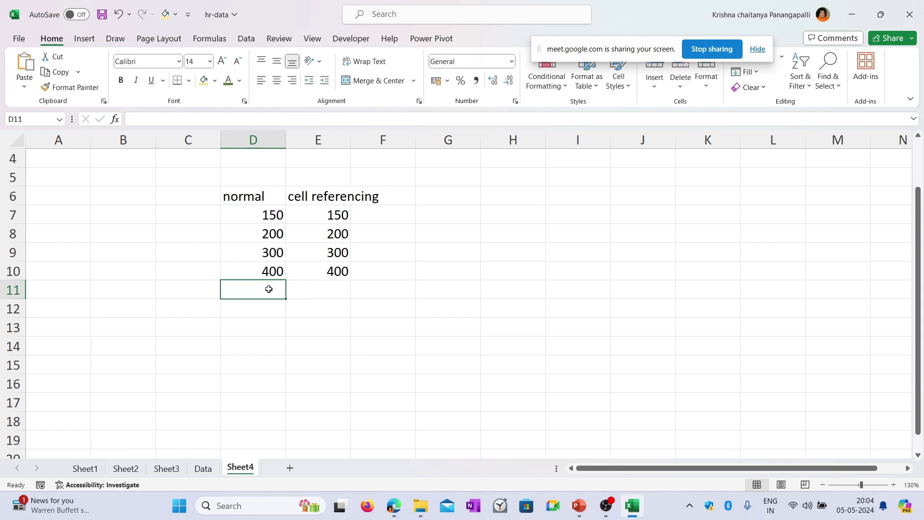
pyautogui.write('=')
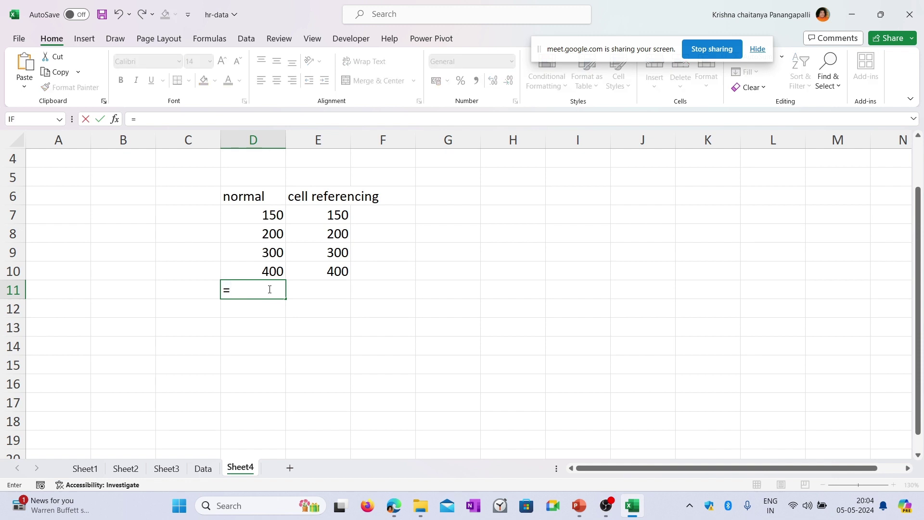
pyautogui.write('150+200+300+400')
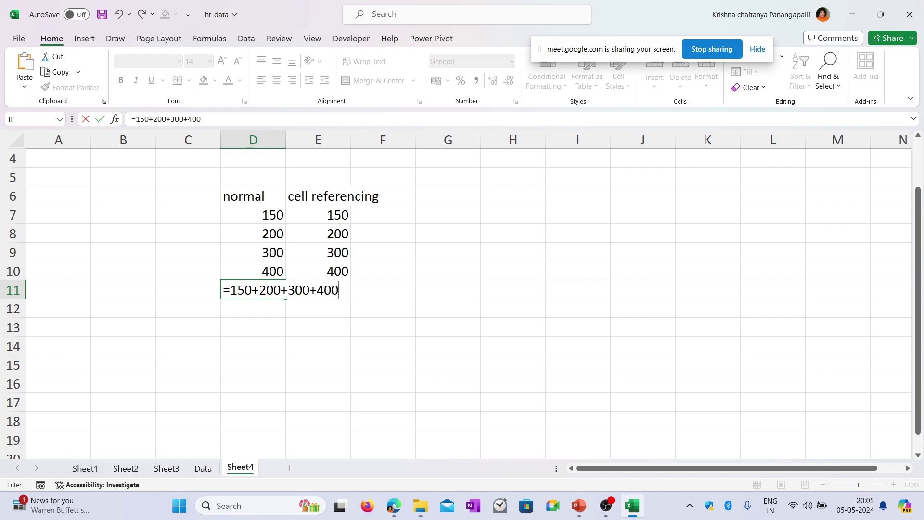
pyautogui.press('Return')
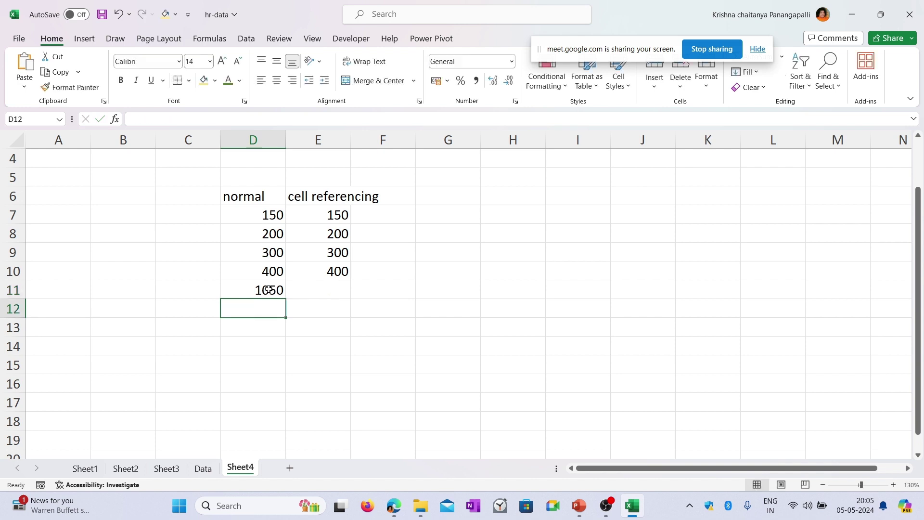
pyautogui.click(269, 289)
# - Total the "cell referencing" column in E11 with the formula =SUM(E7:E10)
pyautogui.press('Right')
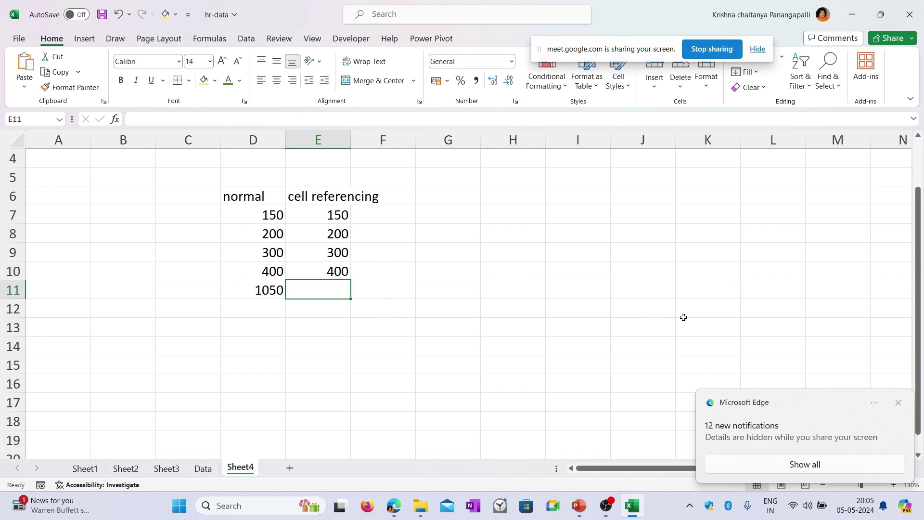
pyautogui.click(899, 403)
pyautogui.click(315, 287)
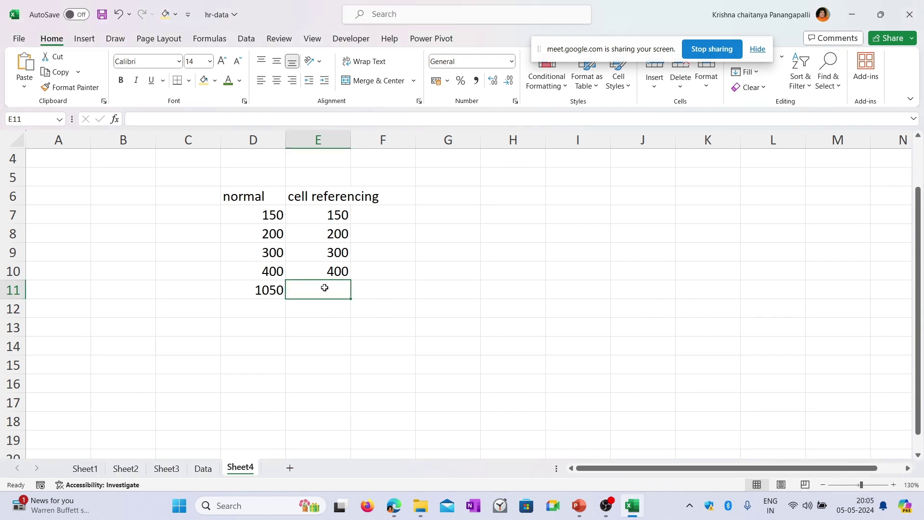
pyautogui.write('=')
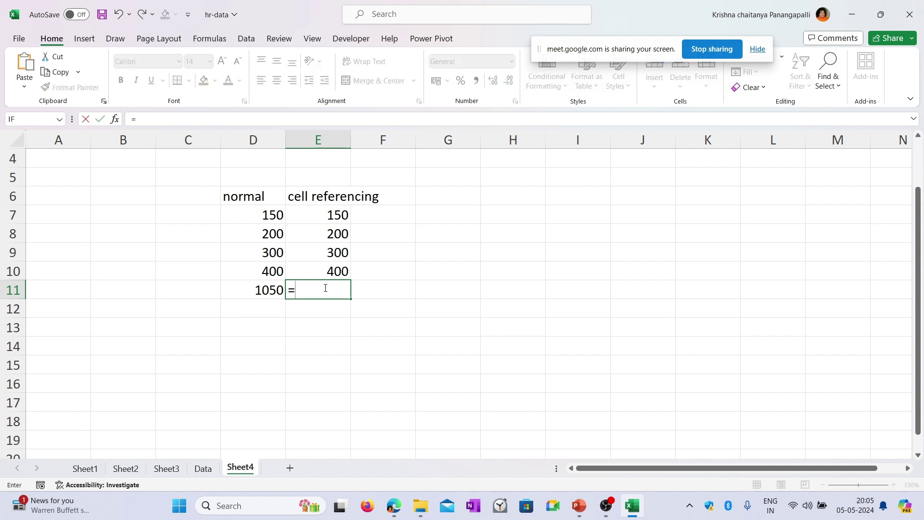
pyautogui.write('sum(')
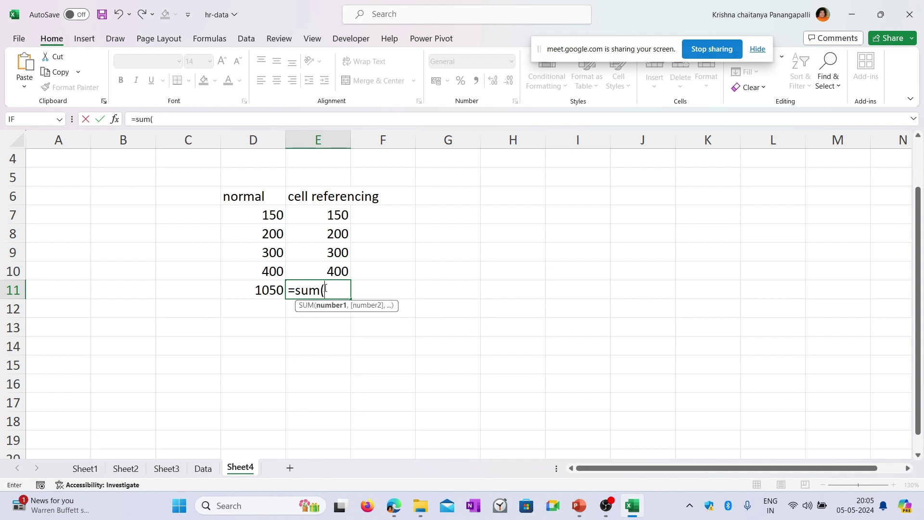
pyautogui.moveTo(344, 215); pyautogui.dragTo(337, 265)
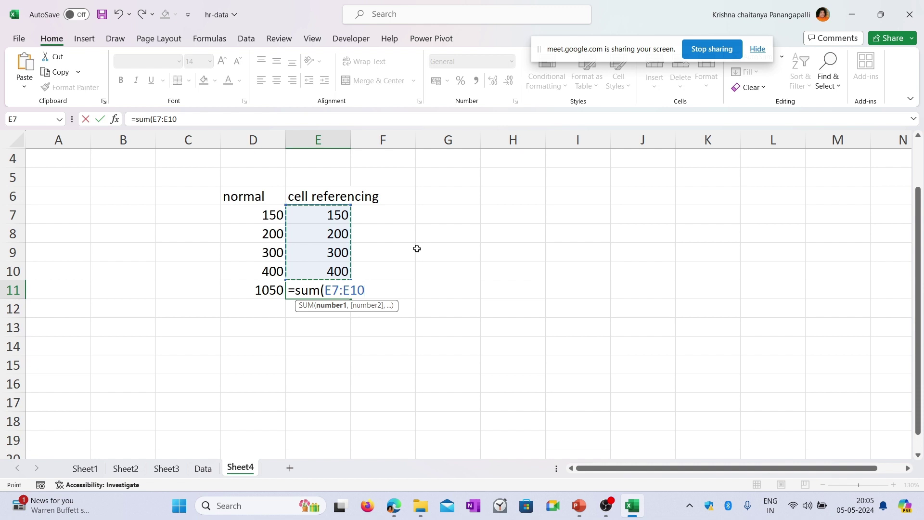
pyautogui.press('Return')
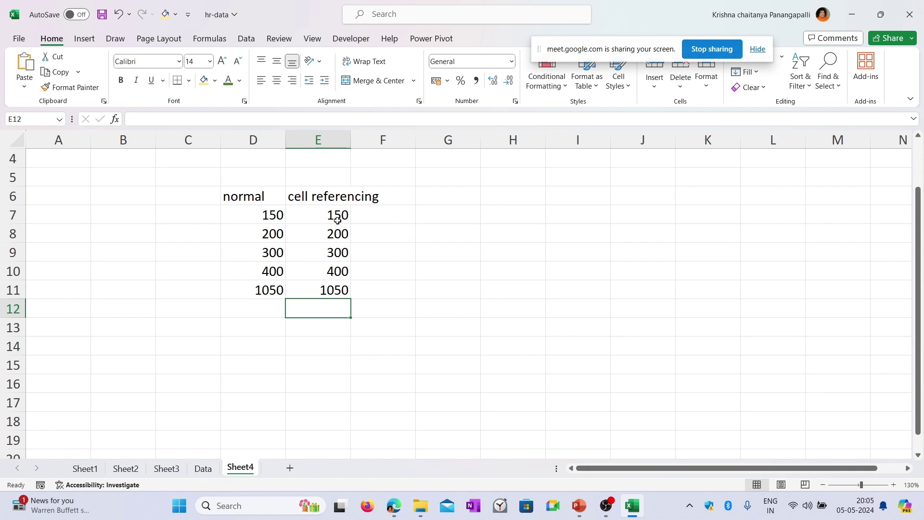
# - Compare the input values in D7:D10 under "normal" with those in E7:E10 under "cell referencing"
pyautogui.click(245, 197)
pyautogui.moveTo(259, 214); pyautogui.dragTo(262, 268)
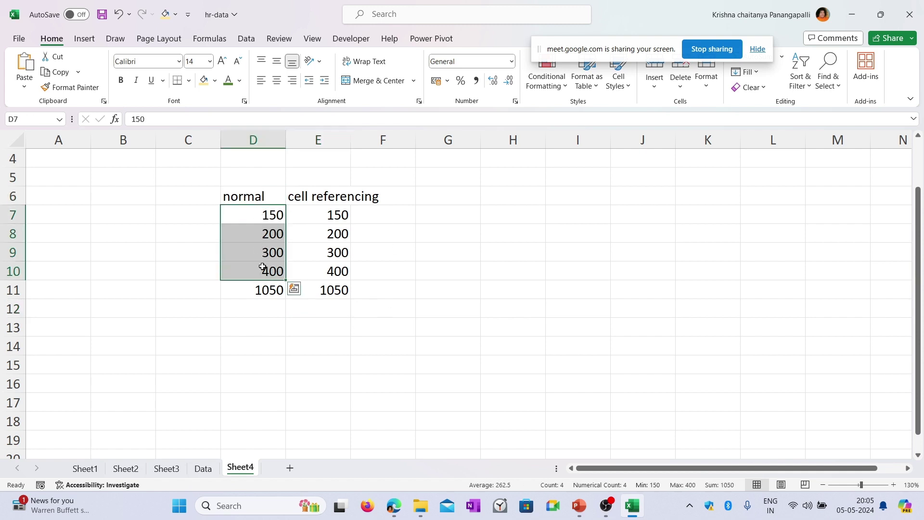
pyautogui.click(346, 194)
pyautogui.moveTo(337, 214); pyautogui.dragTo(332, 270)
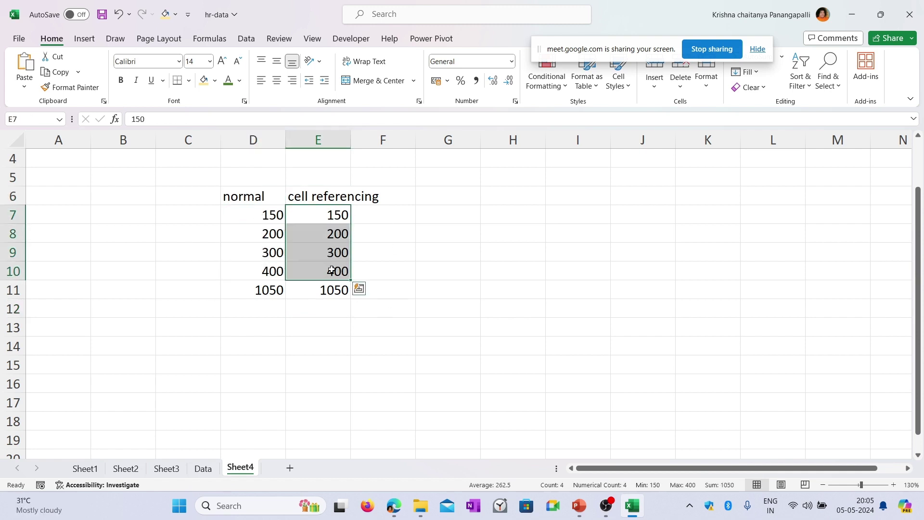
pyautogui.click(520, 252)
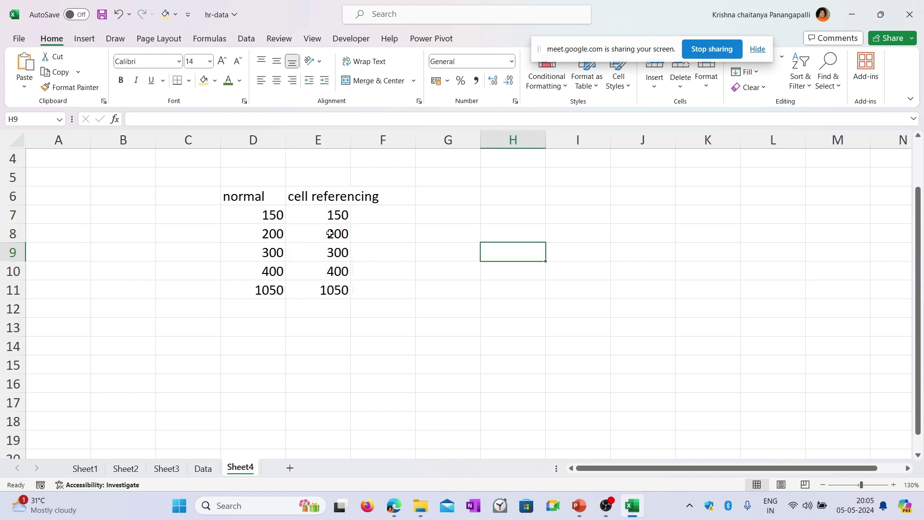
# - Set the first "normal" value in D7 to 300 and check the total formula in D11
pyautogui.click(265, 214)
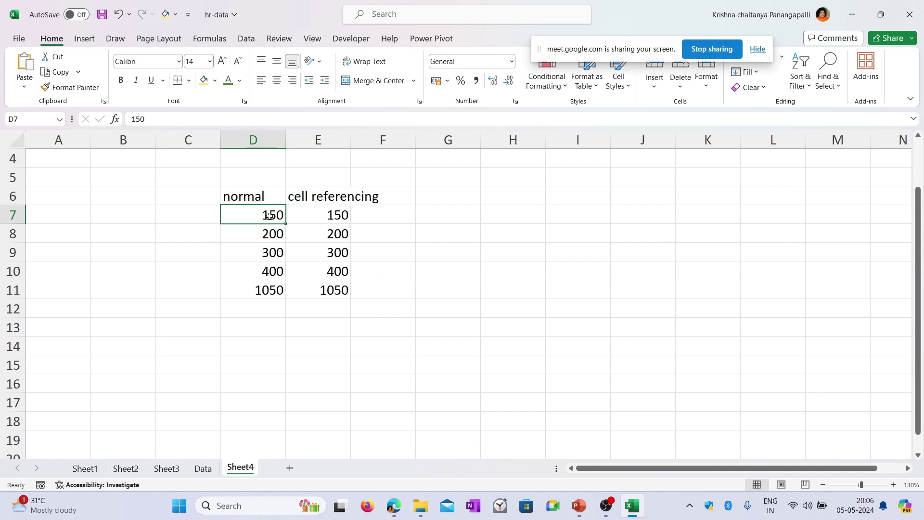
pyautogui.write('3000')
pyautogui.press('BackSpace')
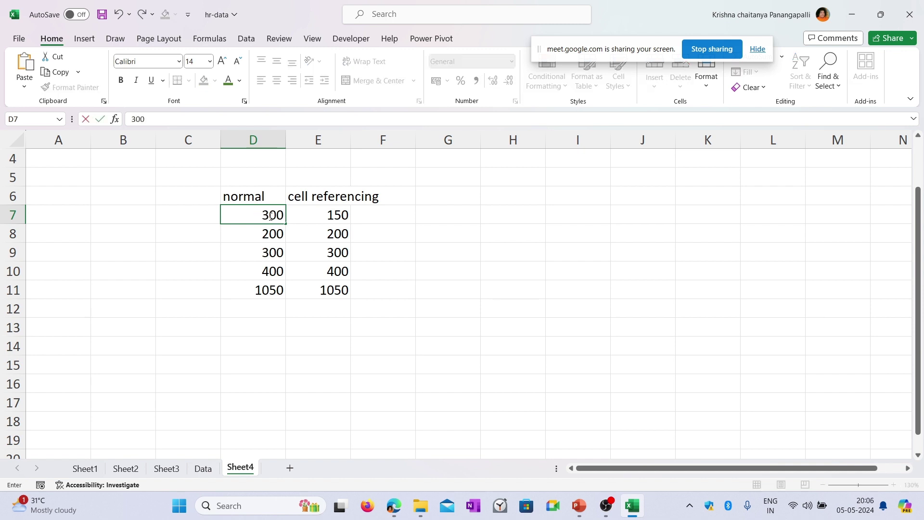
pyautogui.press('Return')
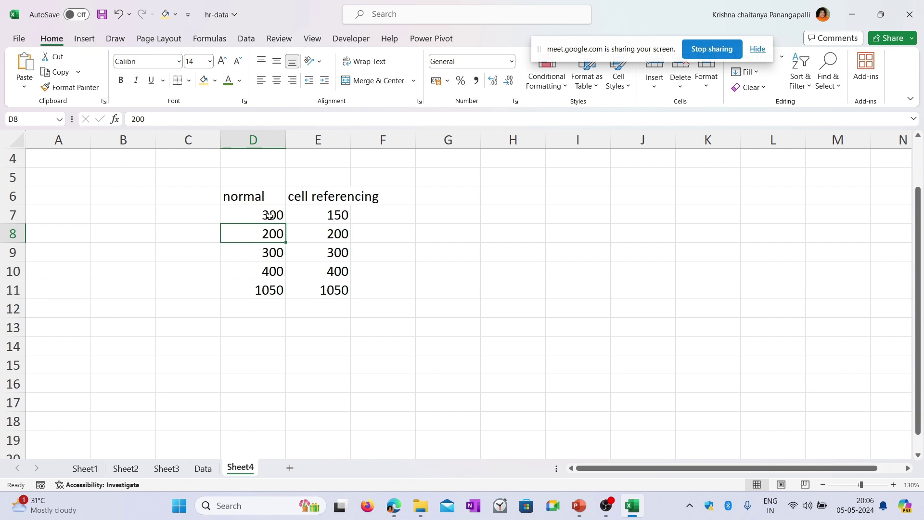
pyautogui.click(271, 290)
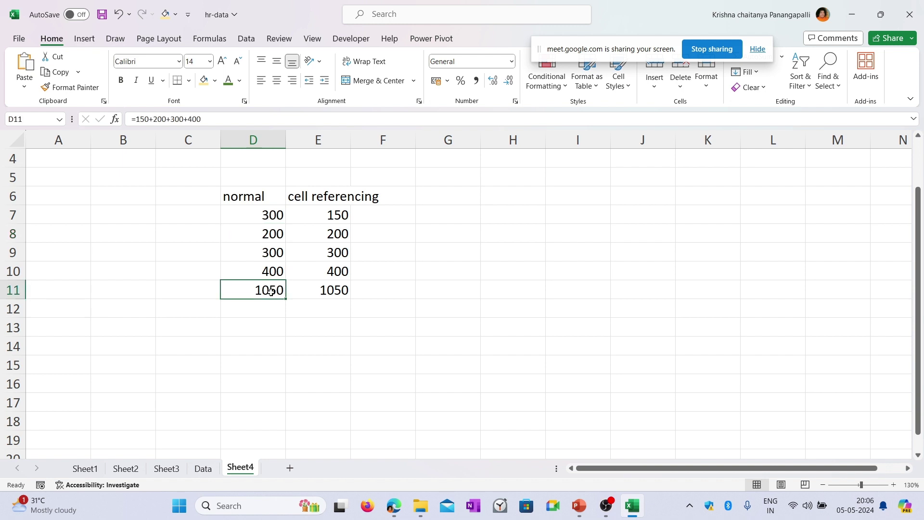
pyautogui.click(279, 214)
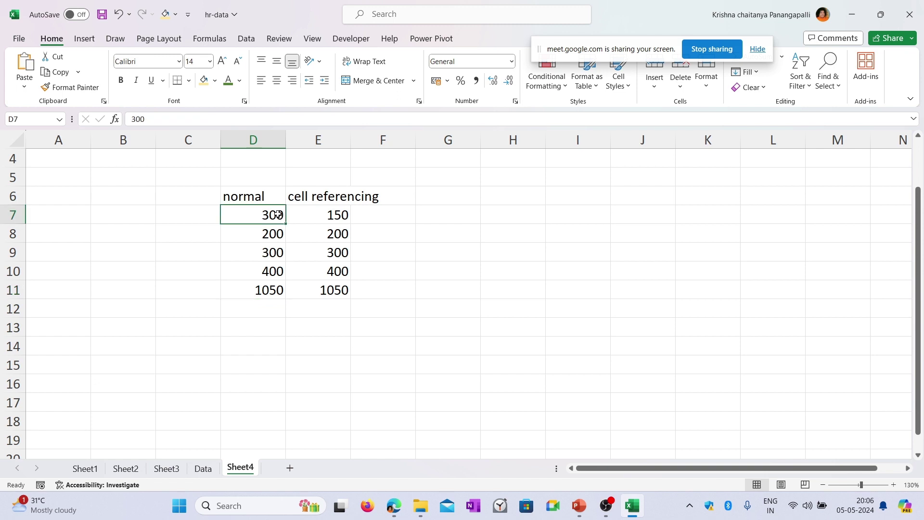
# - Label the totals row by entering "Total" in C11
pyautogui.click(223, 295)
pyautogui.click(200, 285)
pyautogui.write('Total')
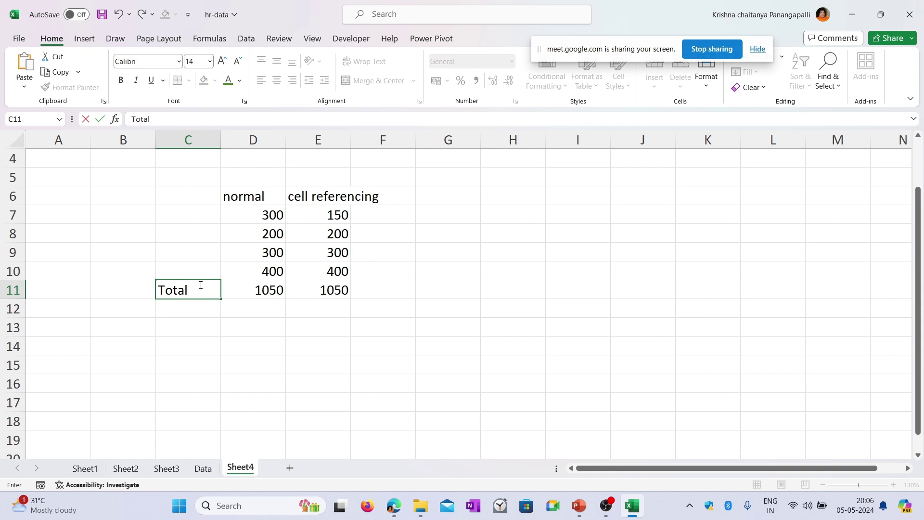
pyautogui.press('Right')
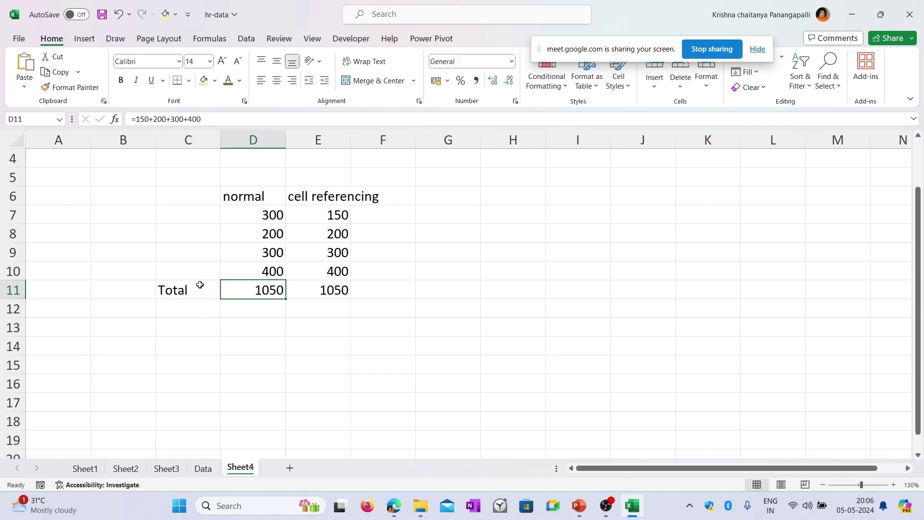
# - Set the first "normal" value in D7 back to 150
pyautogui.press('Up')
pyautogui.press('Up')
pyautogui.press('Up')
pyautogui.press('Up')
pyautogui.write('5')
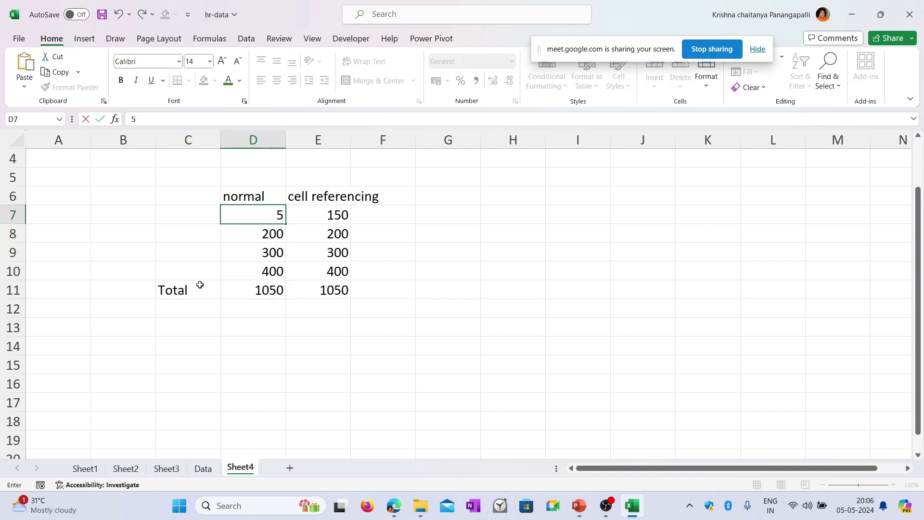
pyautogui.press('BackSpace')
pyautogui.write('150')
pyautogui.press('Return')
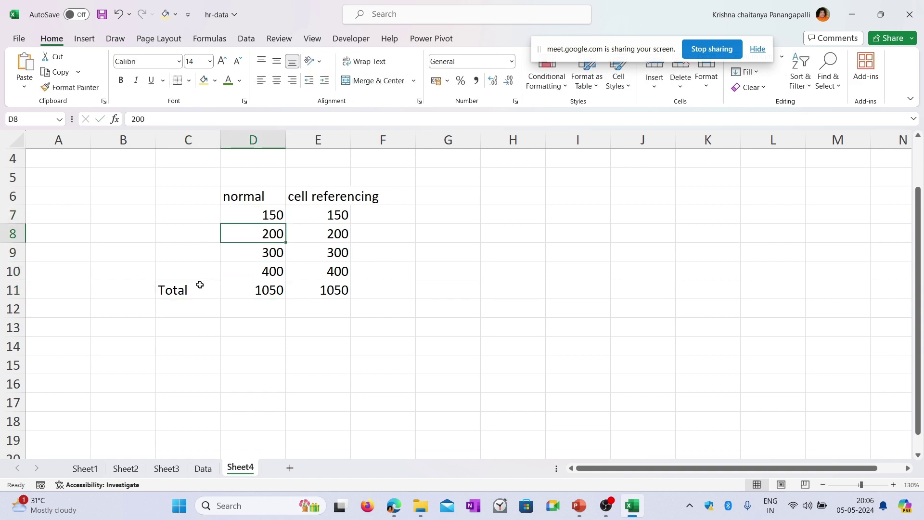
# - Set D7 in the "normal" column to 300
pyautogui.press('Down')
pyautogui.press('Down')
pyautogui.press('Down')
pyautogui.press('Down')
pyautogui.press('Up')
pyautogui.press('Up')
pyautogui.press('Up')
pyautogui.press('Up')
pyautogui.press('Up')
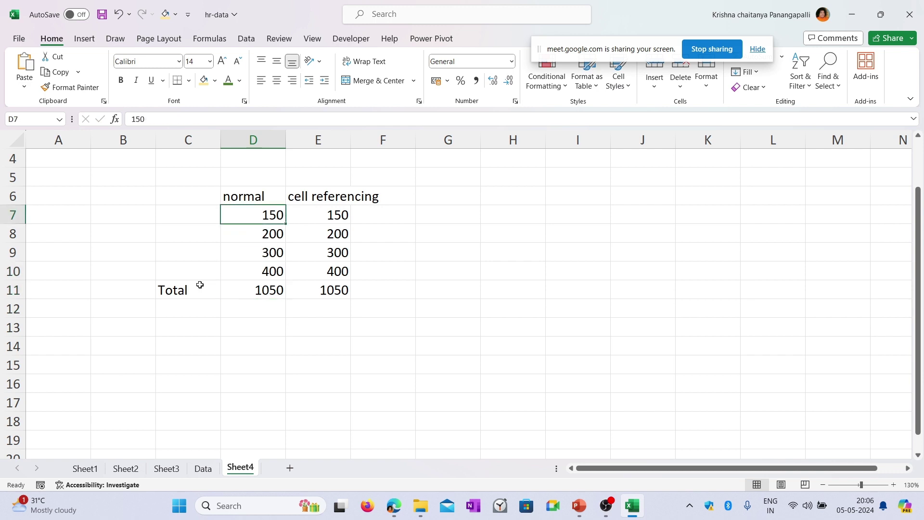
pyautogui.write('3000')
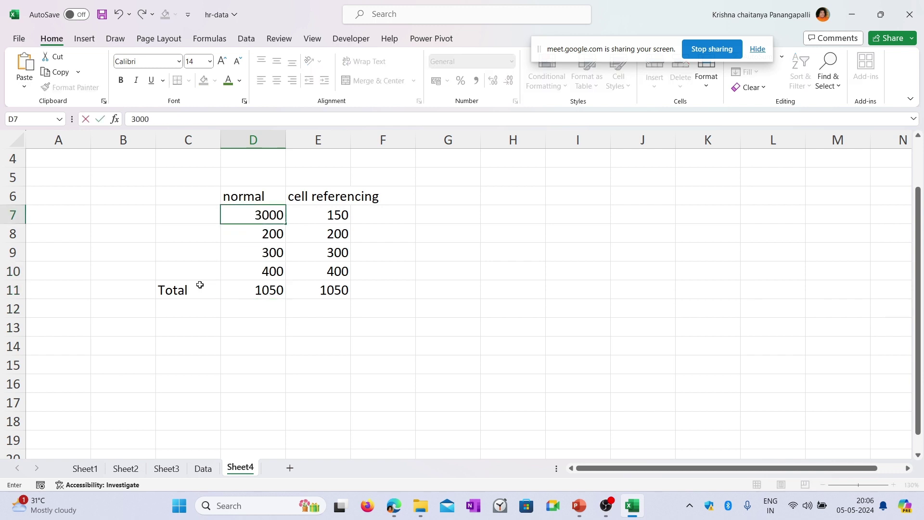
pyautogui.press('BackSpace')
pyautogui.press('Return')
# - Examine the literal addition in D11 against the values in D7:D10 to see whether the total follows the edit
pyautogui.press('Down')
pyautogui.press('Down')
pyautogui.press('Down')
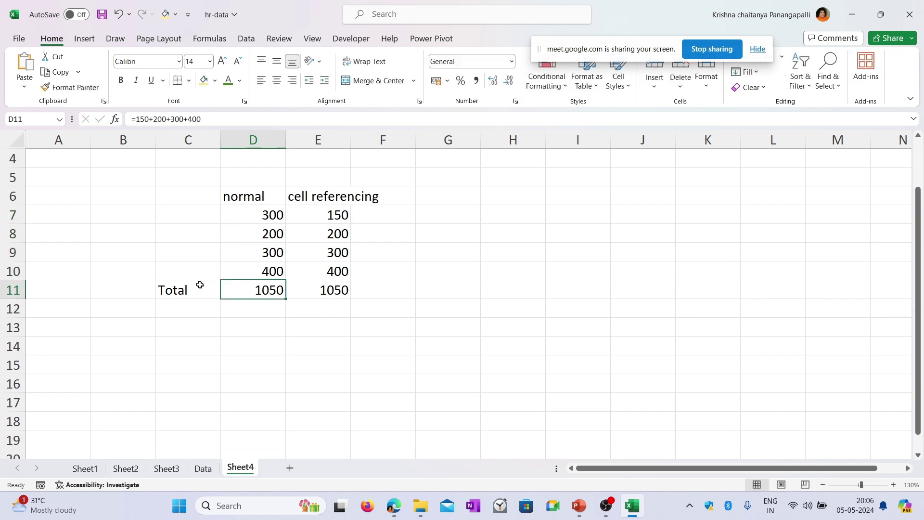
pyautogui.press('Up')
pyautogui.press('Up')
pyautogui.press('Down')
pyautogui.press('Down')
pyautogui.press('Up')
pyautogui.press('Up')
pyautogui.press('Up')
pyautogui.press('Up')
pyautogui.press('Down')
pyautogui.press('Down')
pyautogui.press('Down')
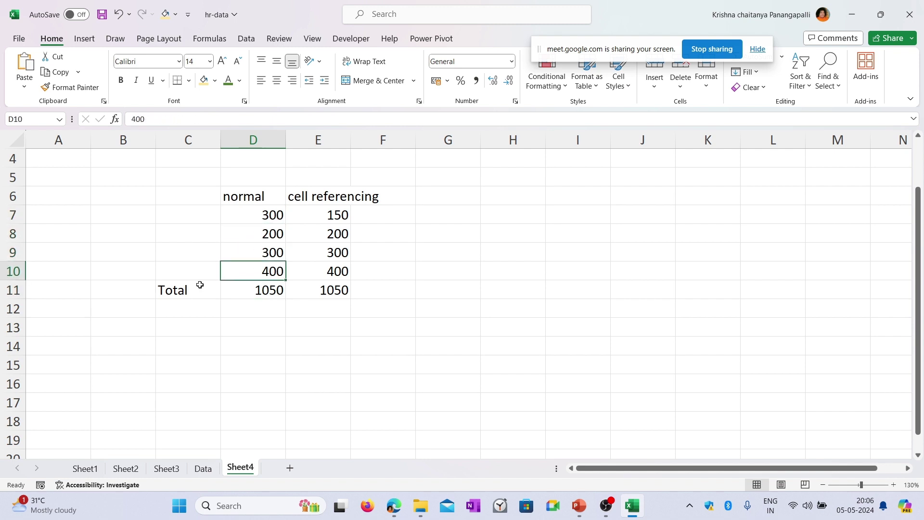
pyautogui.press('Down')
pyautogui.press('Up')
pyautogui.press('Up')
pyautogui.press('Up')
pyautogui.press('Up')
# - Set E7 in the "cell referencing" column to 300 and check the SUM total in E11
pyautogui.press('Right')
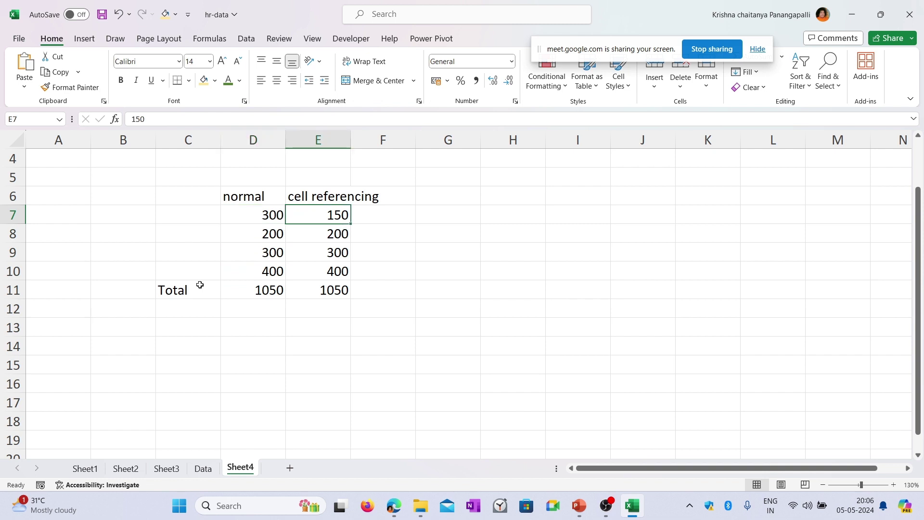
pyautogui.write('300')
pyautogui.press('Return')
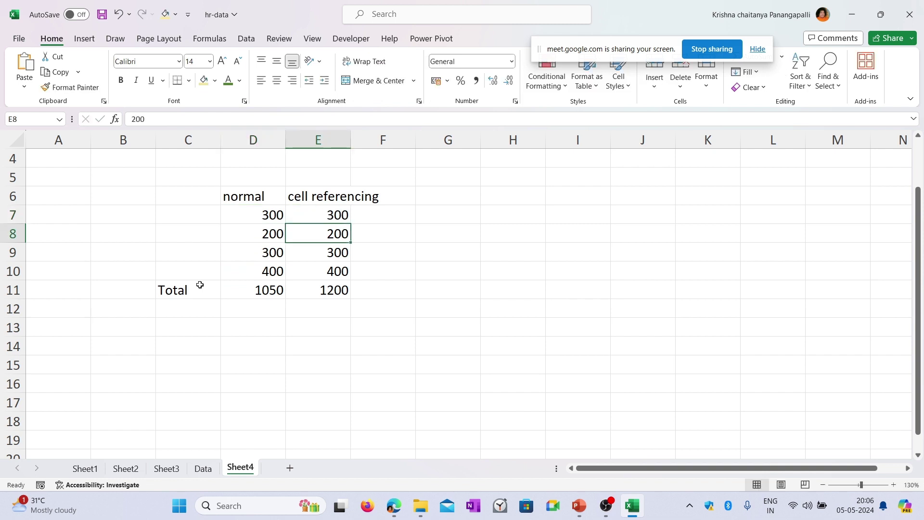
pyautogui.press('Down')
pyautogui.press('Down')
pyautogui.press('Down')
pyautogui.press('Up')
pyautogui.press('Down')
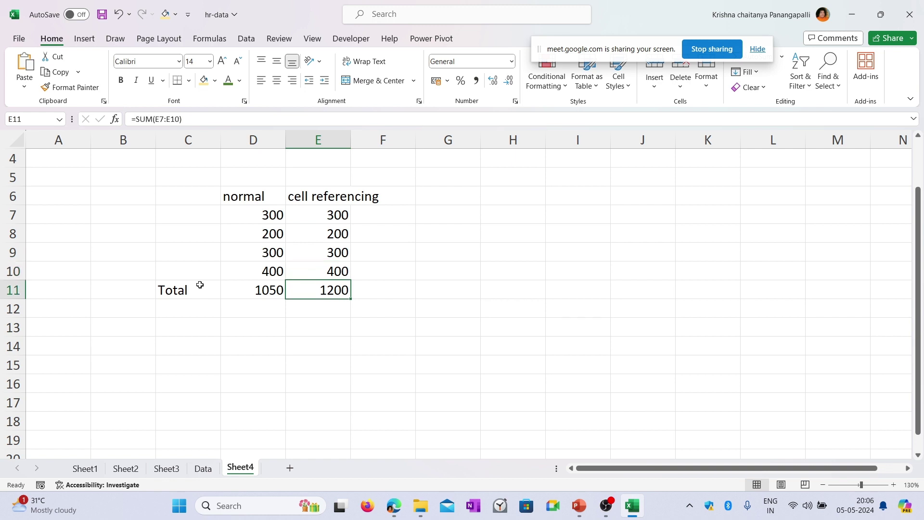
# - Set E7 to 500 and E8 to 1000 in the "cell referencing" column
pyautogui.press('Up')
pyautogui.press('Up')
pyautogui.press('Up')
pyautogui.press('Up')
pyautogui.press('Up')
pyautogui.press('Down')
pyautogui.write('500')
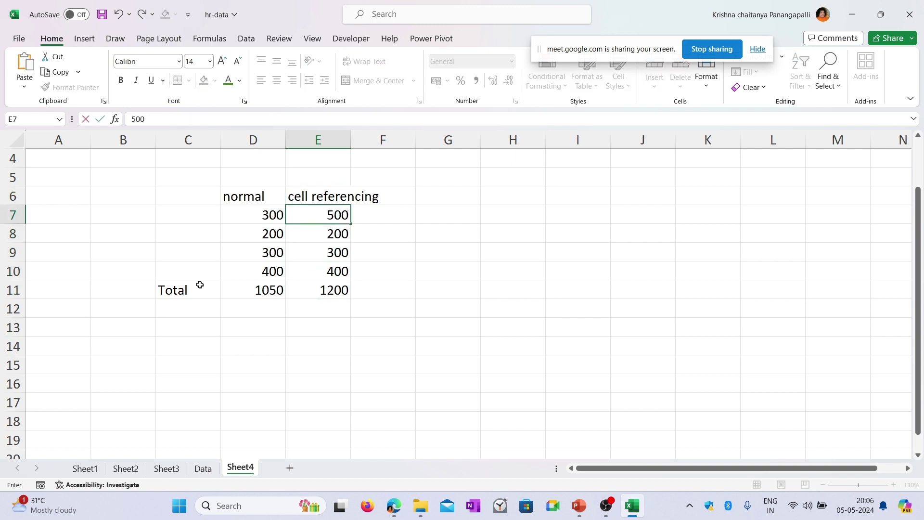
pyautogui.press('Return')
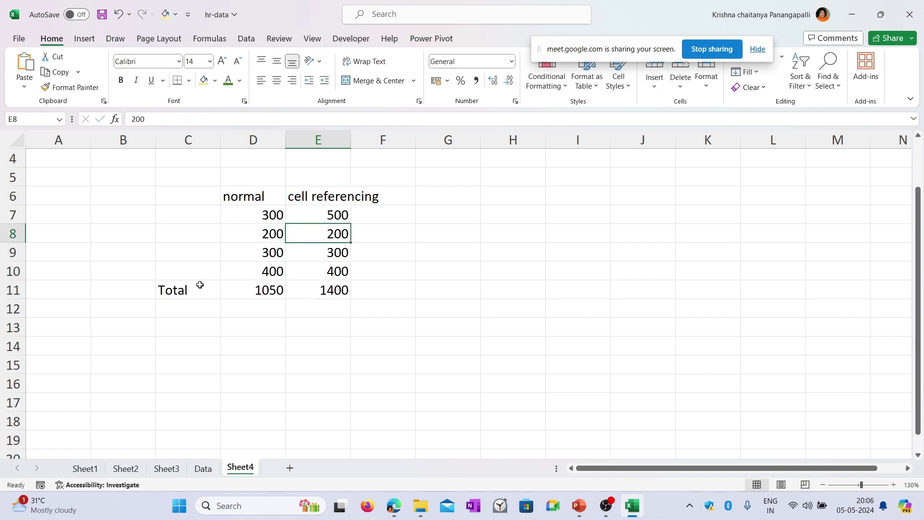
pyautogui.write('1000')
pyautogui.press('Return')
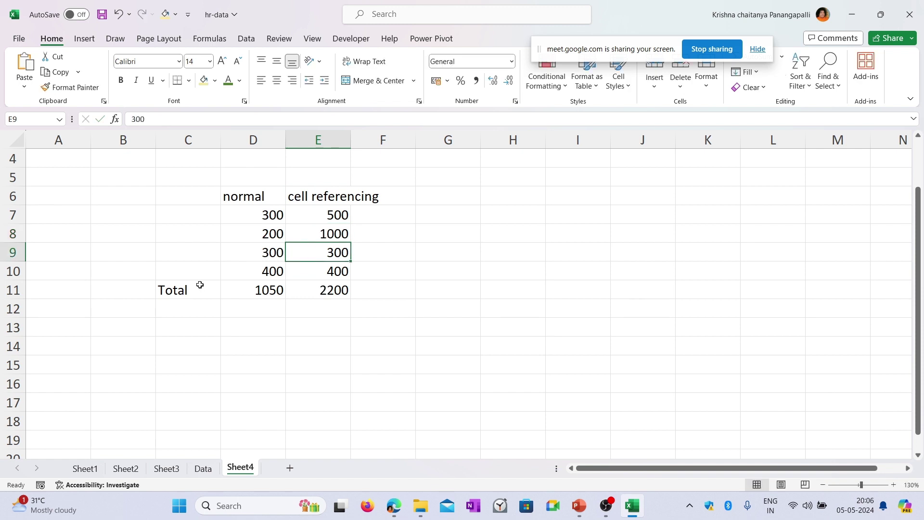
# - Examine the SUM formula in E11, and compare the values in D7:D10 with the literal addition in D11
pyautogui.press('Down')
pyautogui.press('Down')
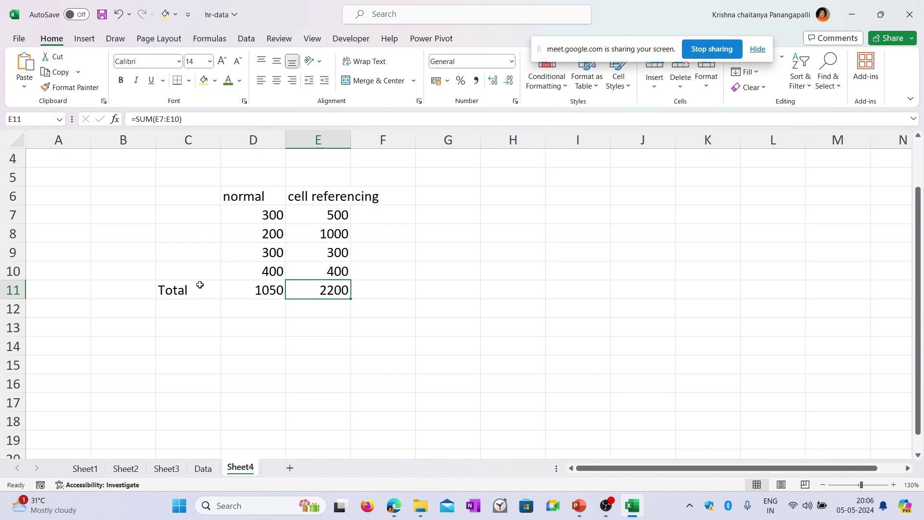
pyautogui.press('Up')
pyautogui.press('Up')
pyautogui.press('Up')
pyautogui.press('Up')
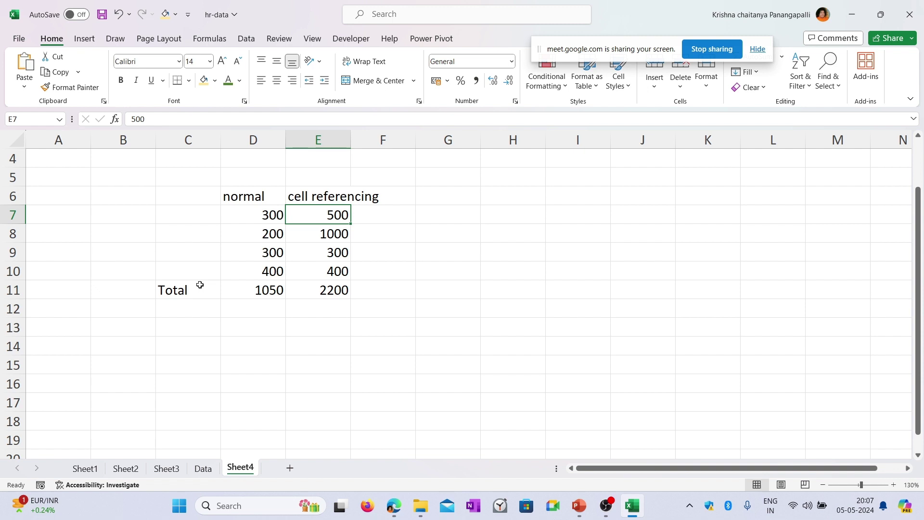
pyautogui.click(264, 193)
pyautogui.click(259, 212)
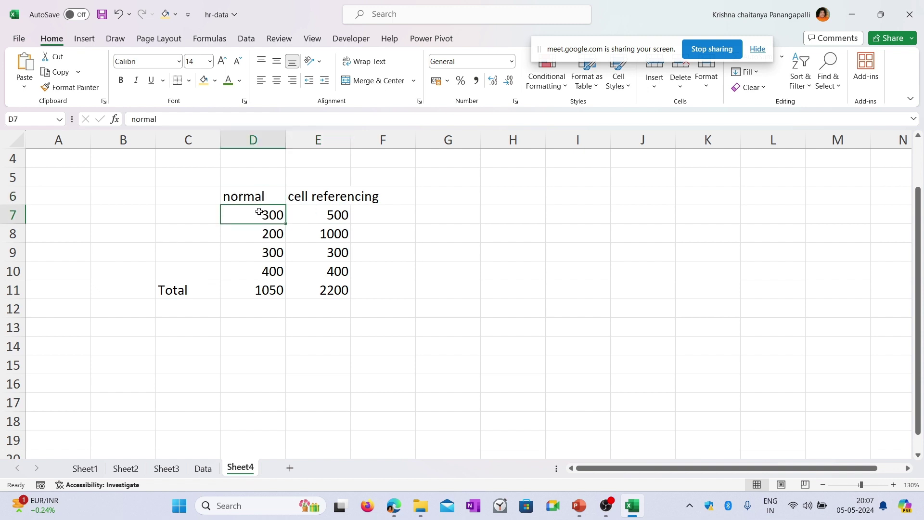
pyautogui.moveTo(259, 211); pyautogui.dragTo(258, 267)
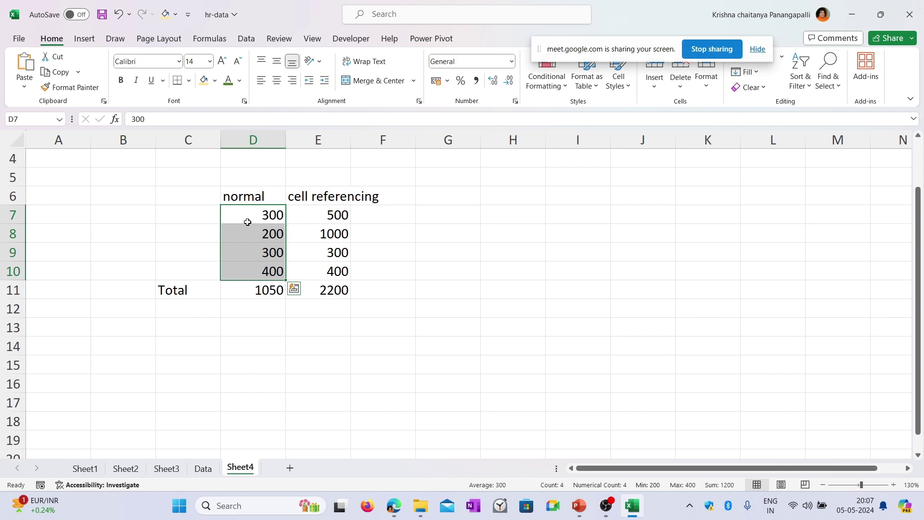
pyautogui.click(245, 291)
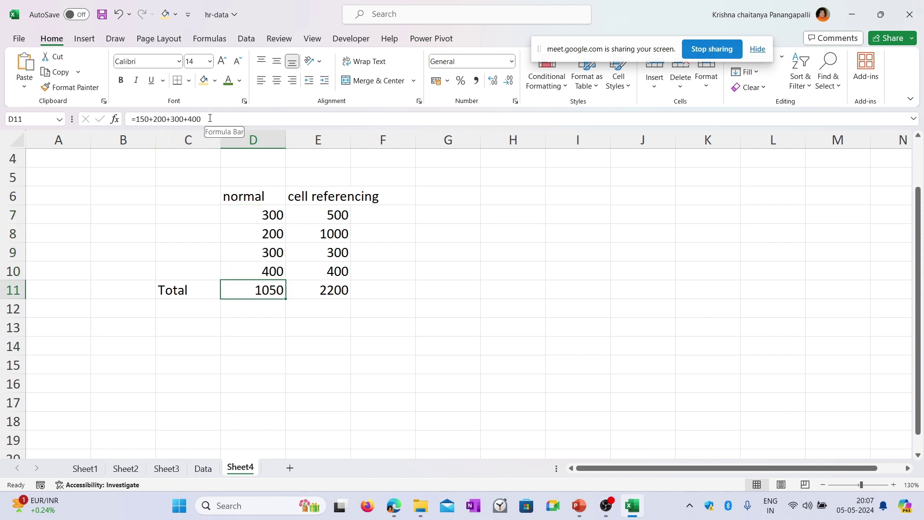
pyautogui.moveTo(261, 215); pyautogui.dragTo(259, 272)
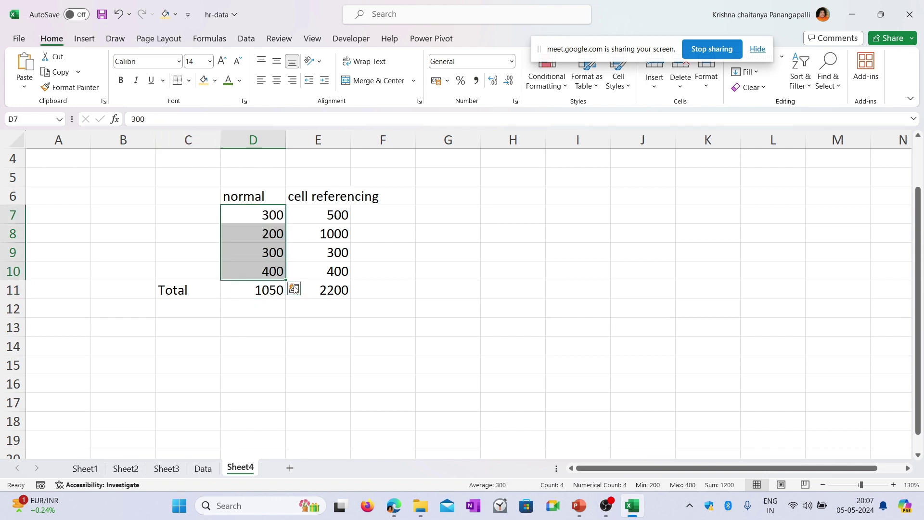
pyautogui.click(255, 294)
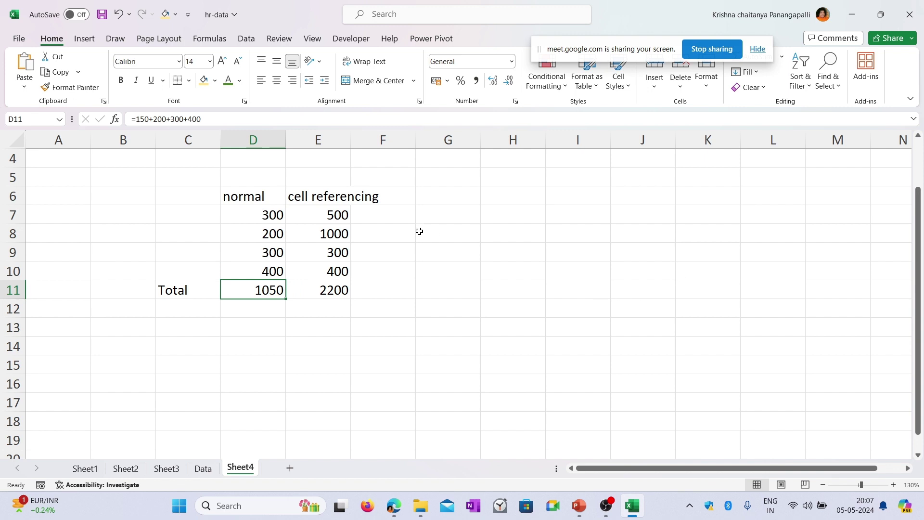
# - Examine the values in E7:E10 and the cell range that the SUM formula in E11 refers to
pyautogui.click(341, 217)
pyautogui.click(342, 231)
pyautogui.click(338, 252)
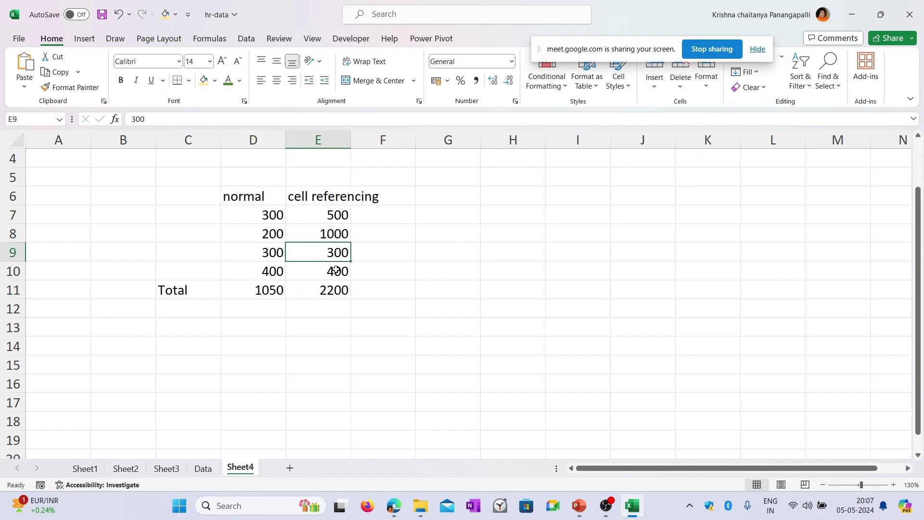
pyautogui.click(336, 270)
pyautogui.click(341, 222)
pyautogui.click(340, 234)
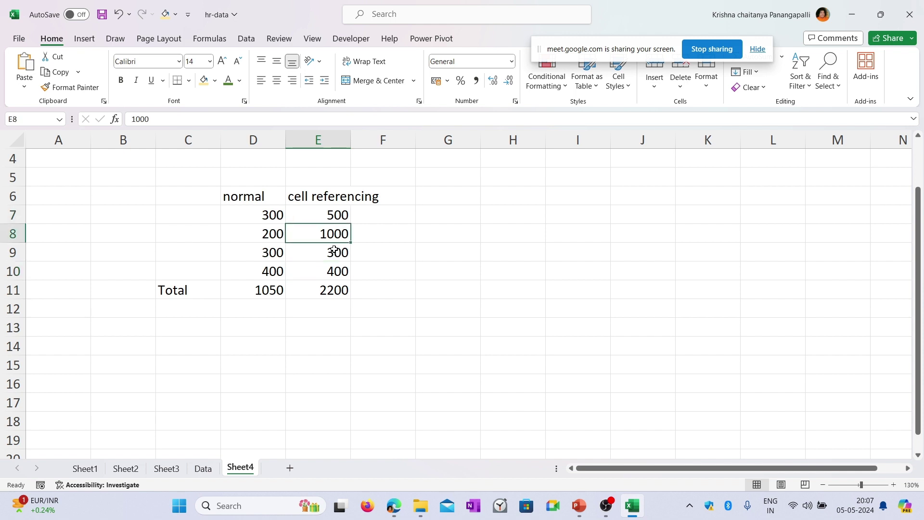
pyautogui.click(334, 252)
pyautogui.click(329, 270)
pyautogui.click(329, 293)
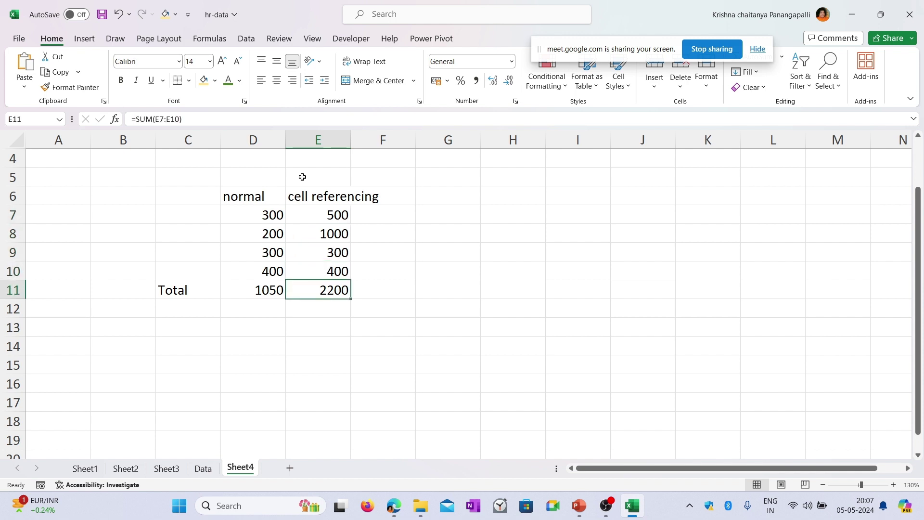
pyautogui.tripleClick(161, 120)
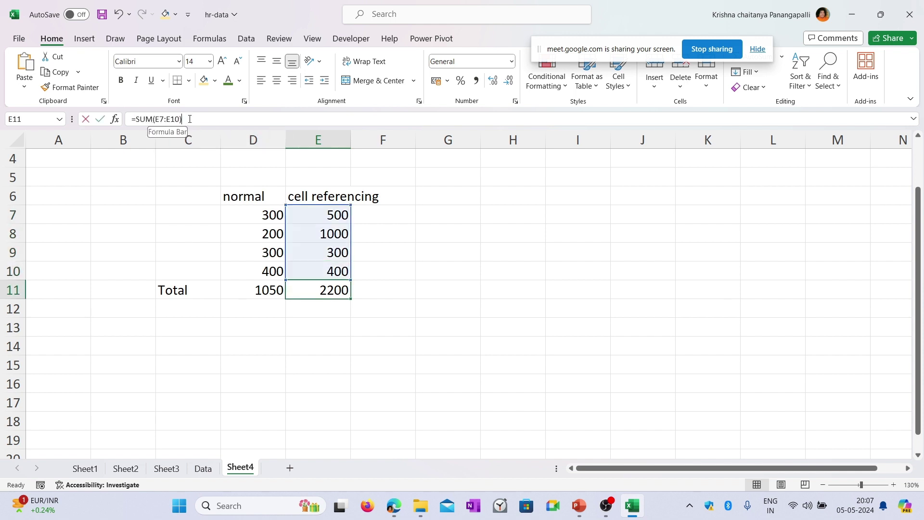
pyautogui.click(156, 124)
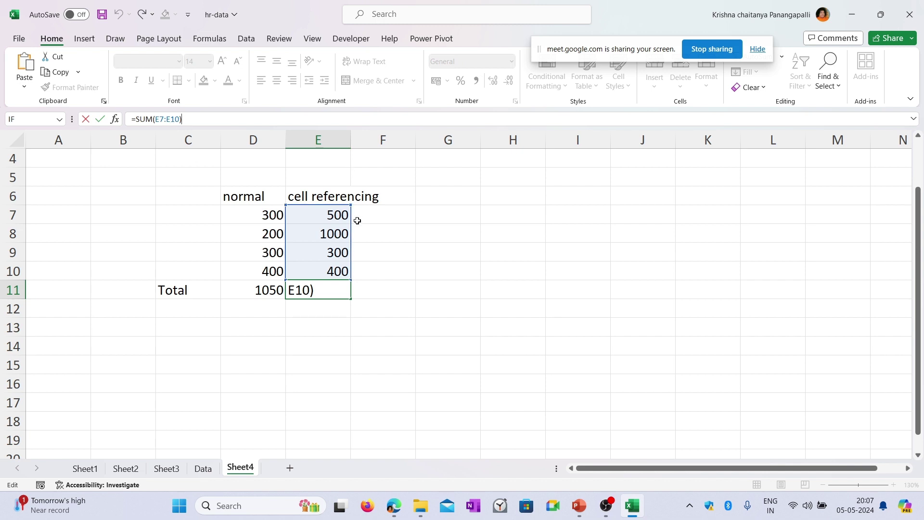
pyautogui.click(337, 215)
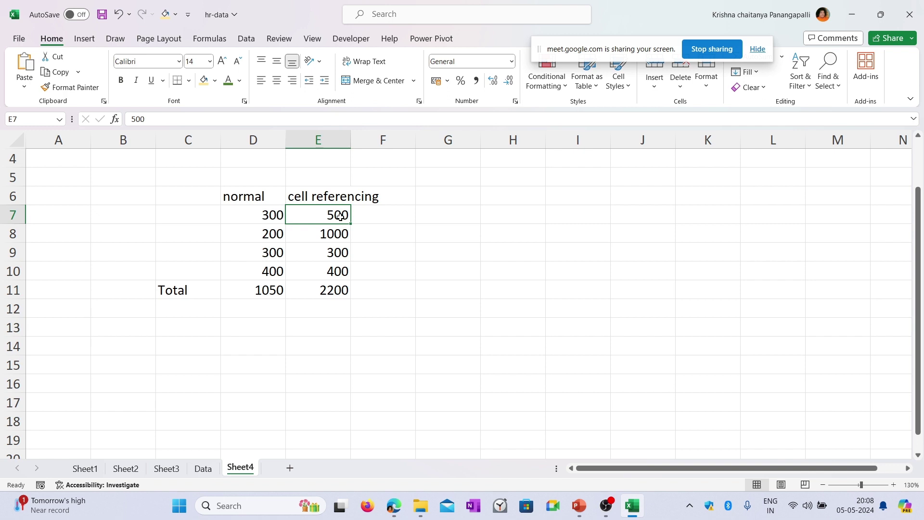
# - Review the values in D7:D10 of the "normal" column against the total in D11
pyautogui.click(268, 199)
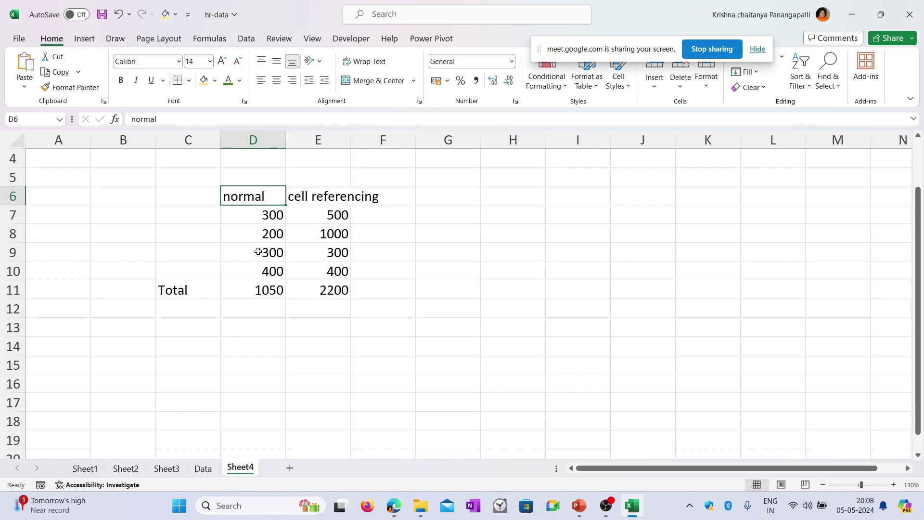
pyautogui.click(259, 220)
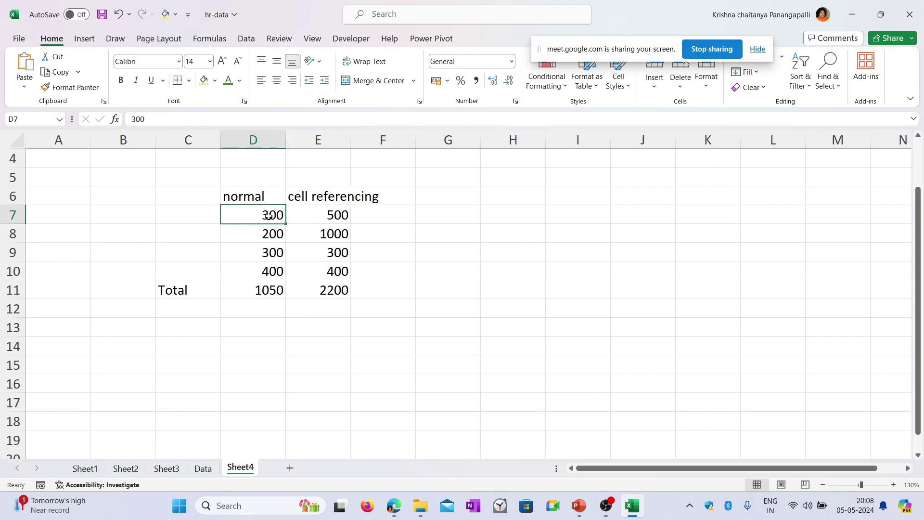
pyautogui.click(272, 233)
pyautogui.click(272, 217)
pyautogui.click(272, 235)
pyautogui.click(263, 255)
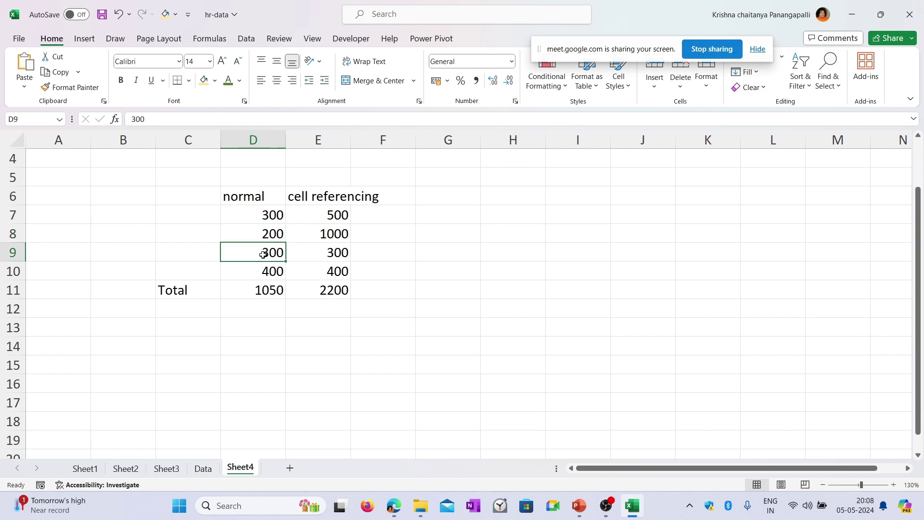
pyautogui.click(261, 267)
pyautogui.moveTo(262, 211); pyautogui.dragTo(263, 270)
pyautogui.click(262, 291)
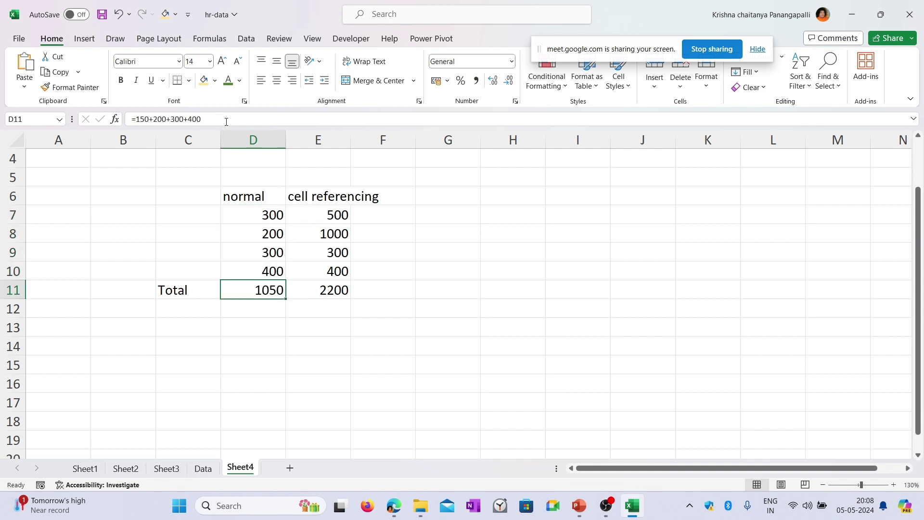
# - Inspect the typed numbers in D11's formula without changing it, and compare them with the referenced values and total in E7:E11
pyautogui.moveTo(226, 122); pyautogui.dragTo(135, 120)
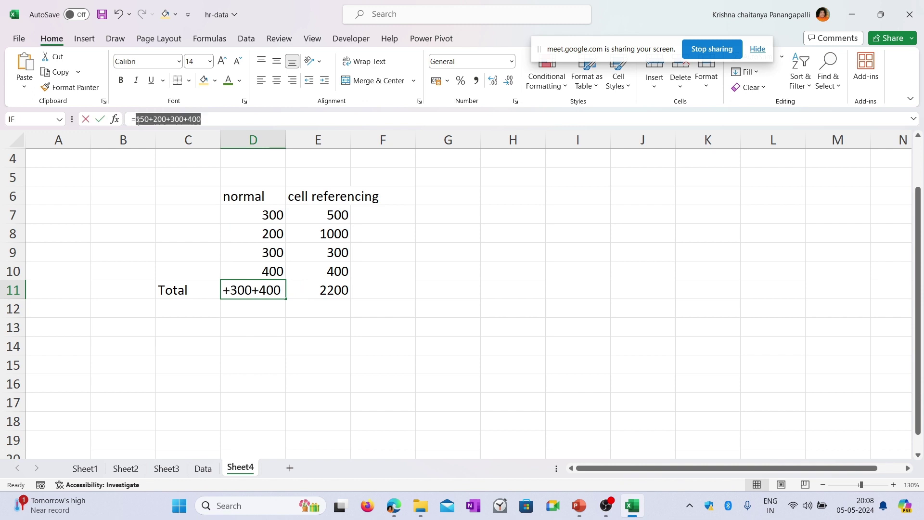
pyautogui.click(238, 337)
pyautogui.press('Escape')
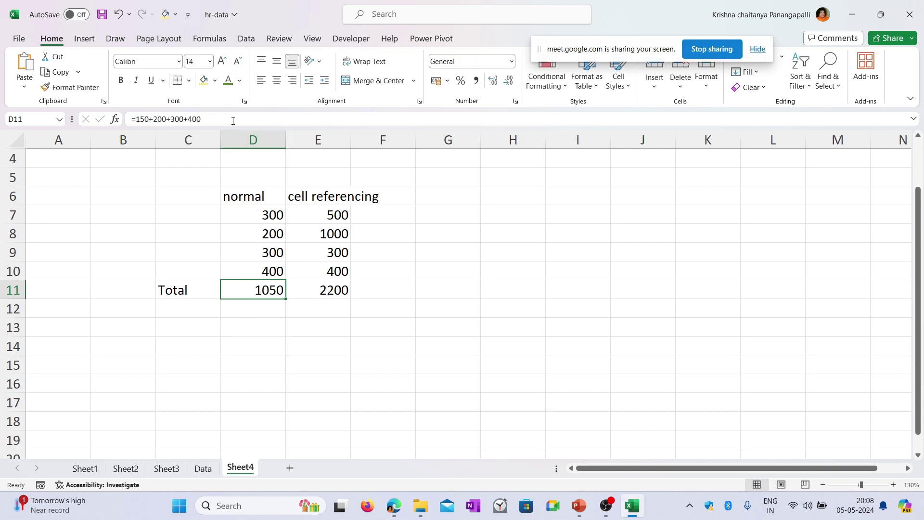
pyautogui.moveTo(233, 121); pyautogui.dragTo(136, 119)
pyautogui.click(419, 290)
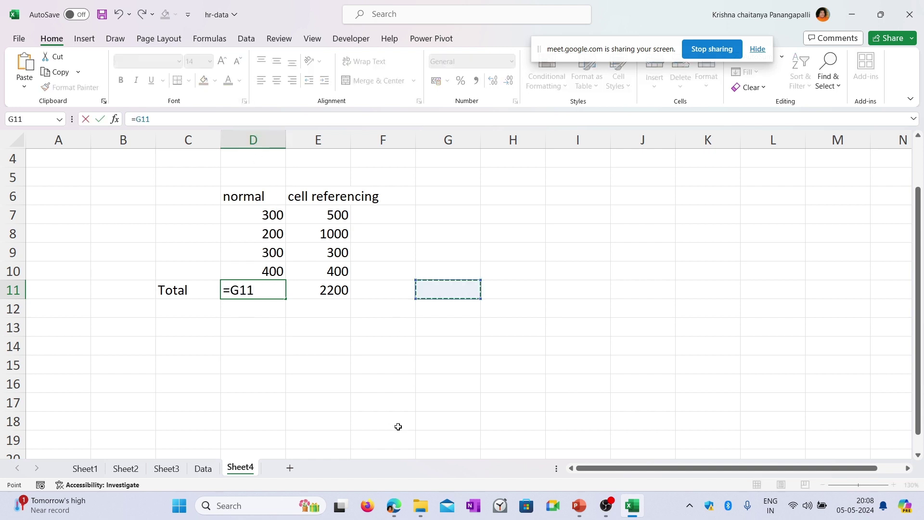
pyautogui.press('Escape')
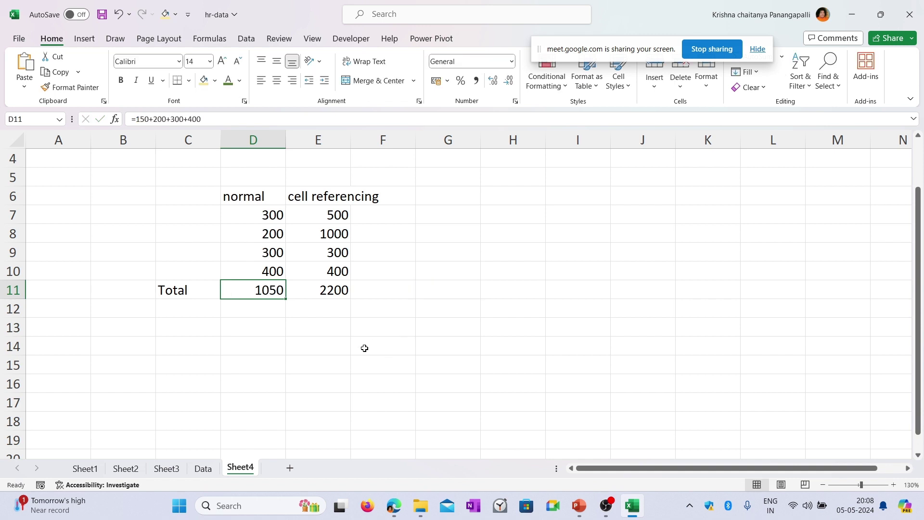
pyautogui.moveTo(344, 215); pyautogui.dragTo(334, 290)
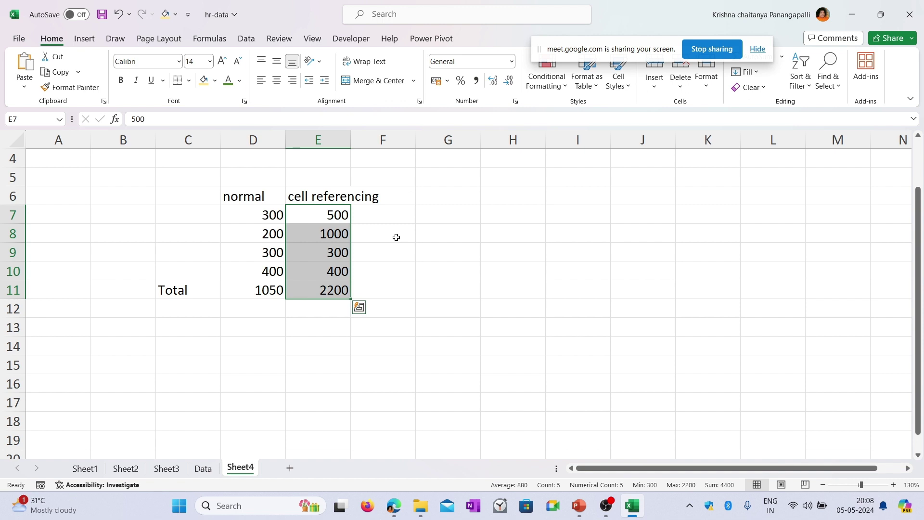
pyautogui.click(625, 254)
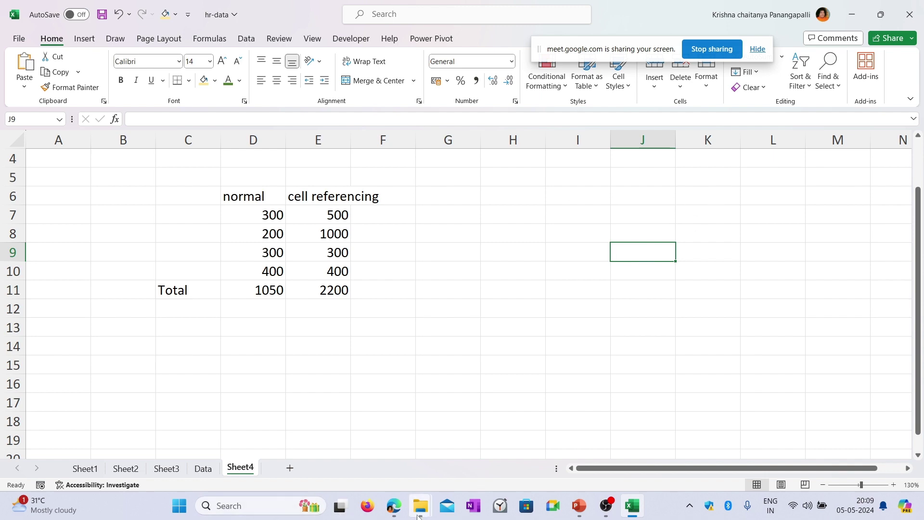
pyautogui.moveTo(420, 505)
pyautogui.click(383, 441)
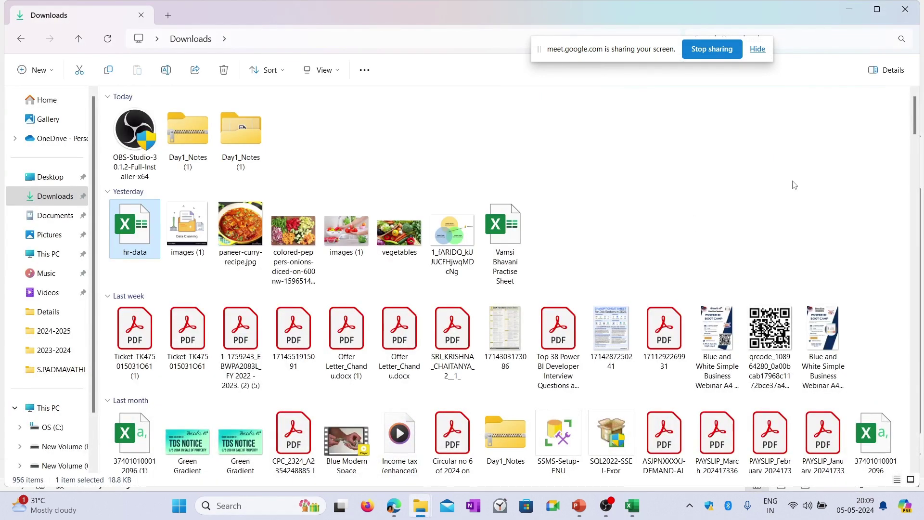
pyautogui.click(856, 6)
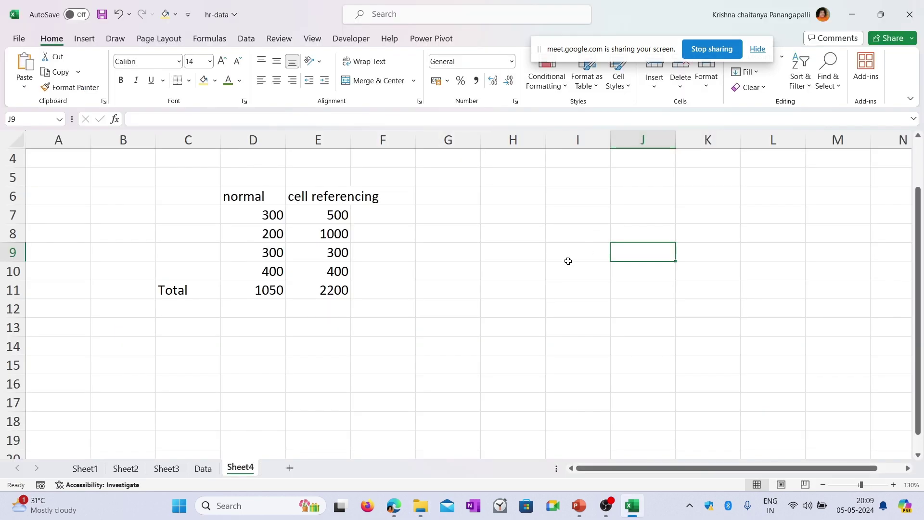
pyautogui.click(550, 263)
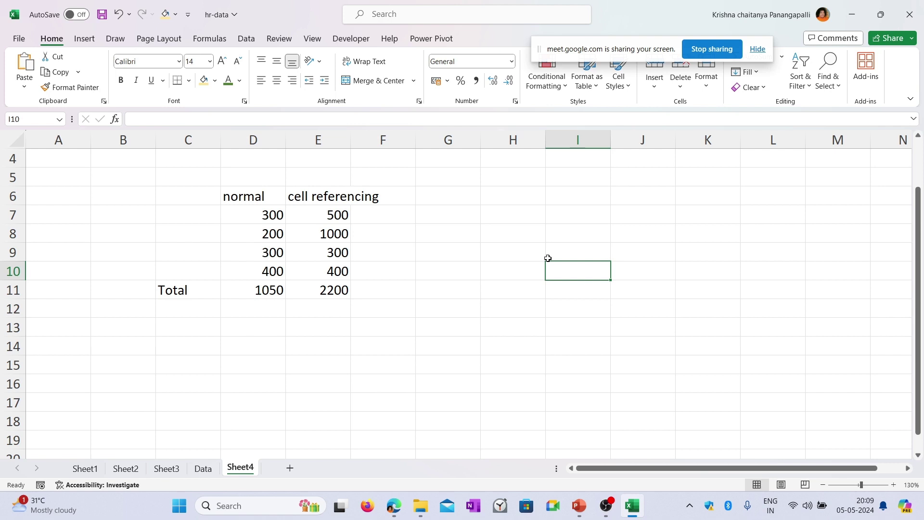
# - Switch to the Microsoft Edge browser window
pyautogui.click(703, 232)
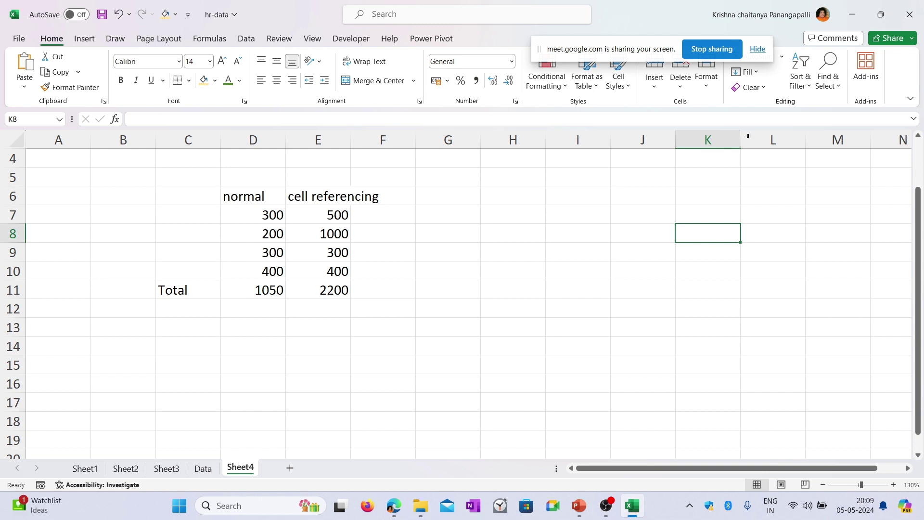
pyautogui.click(359, 445)
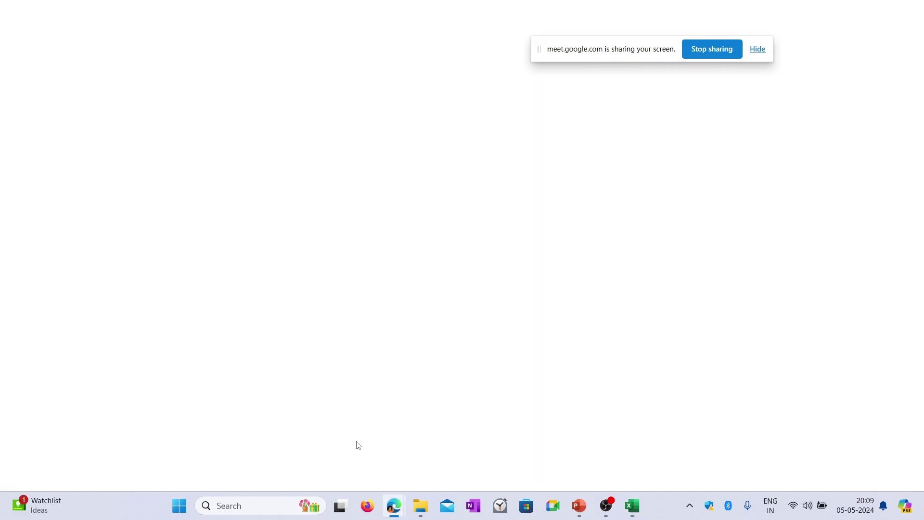